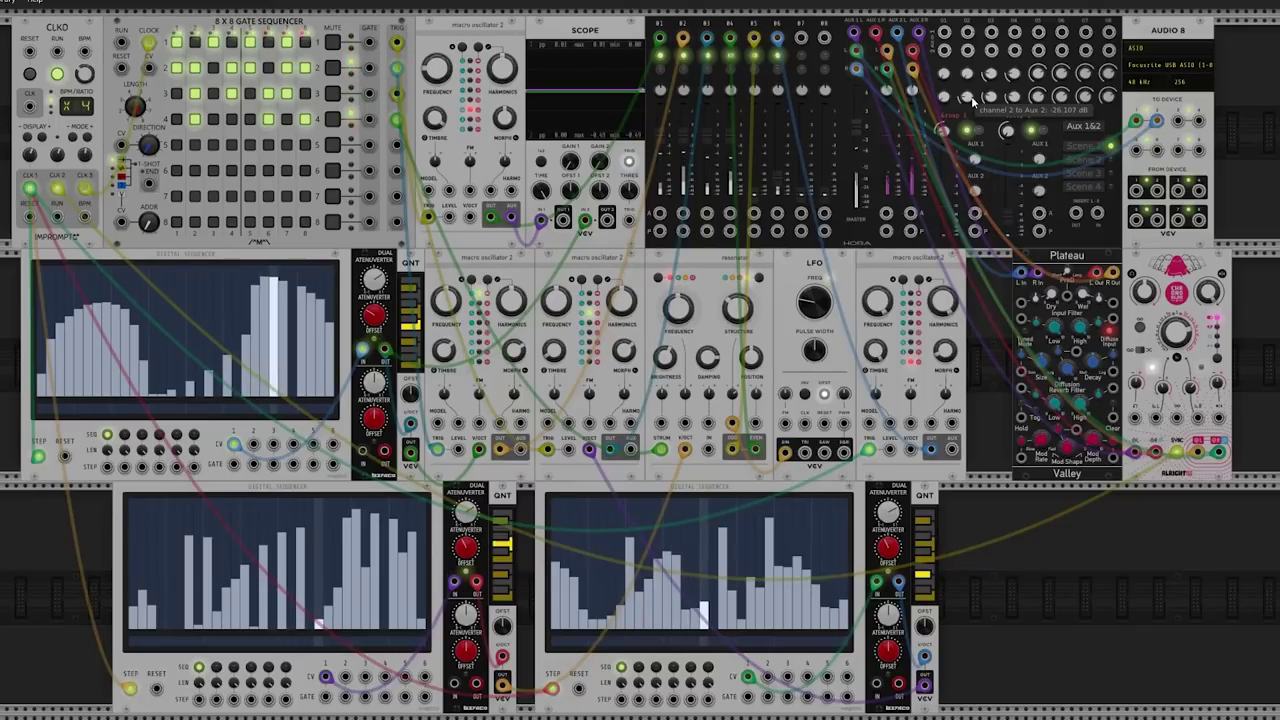
mouse_move(939, 336)
mouse_down()
mouse_move(975, 336)
mouse_move(948, 336)
mouse_move(961, 336)
mouse_up()
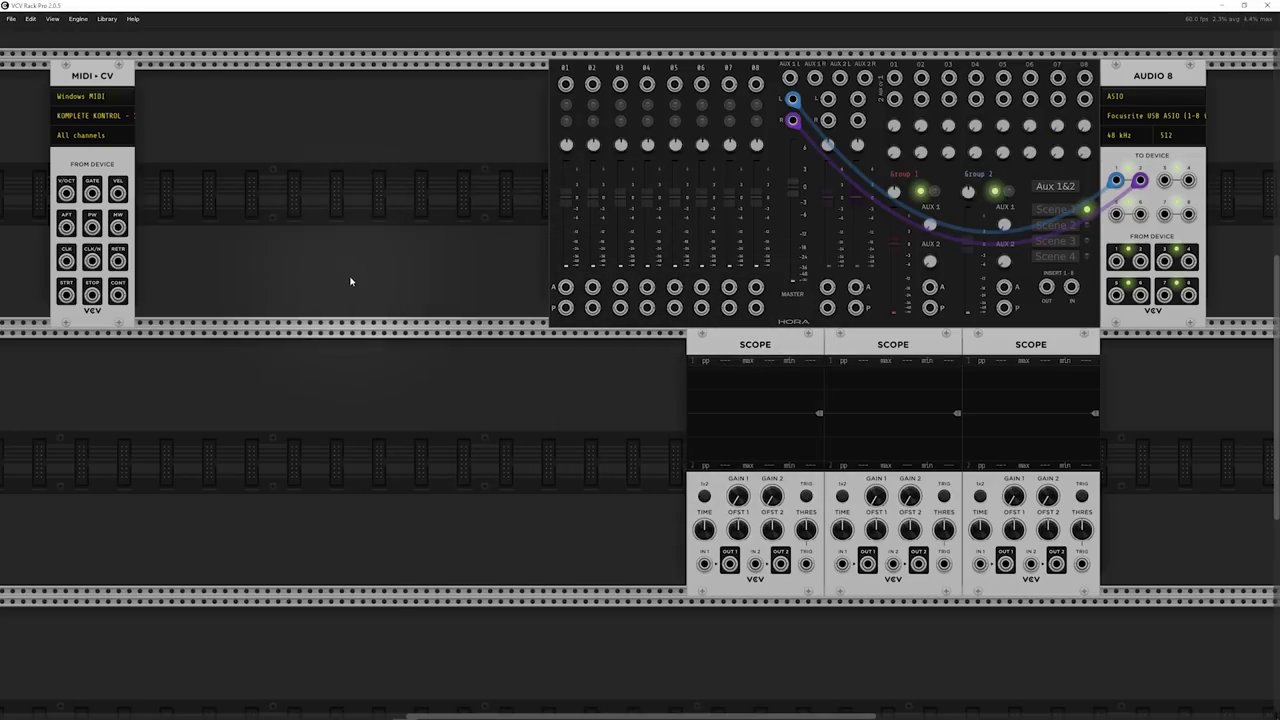
Open the module browser and look over its list of available brands
right_click(160, 120)
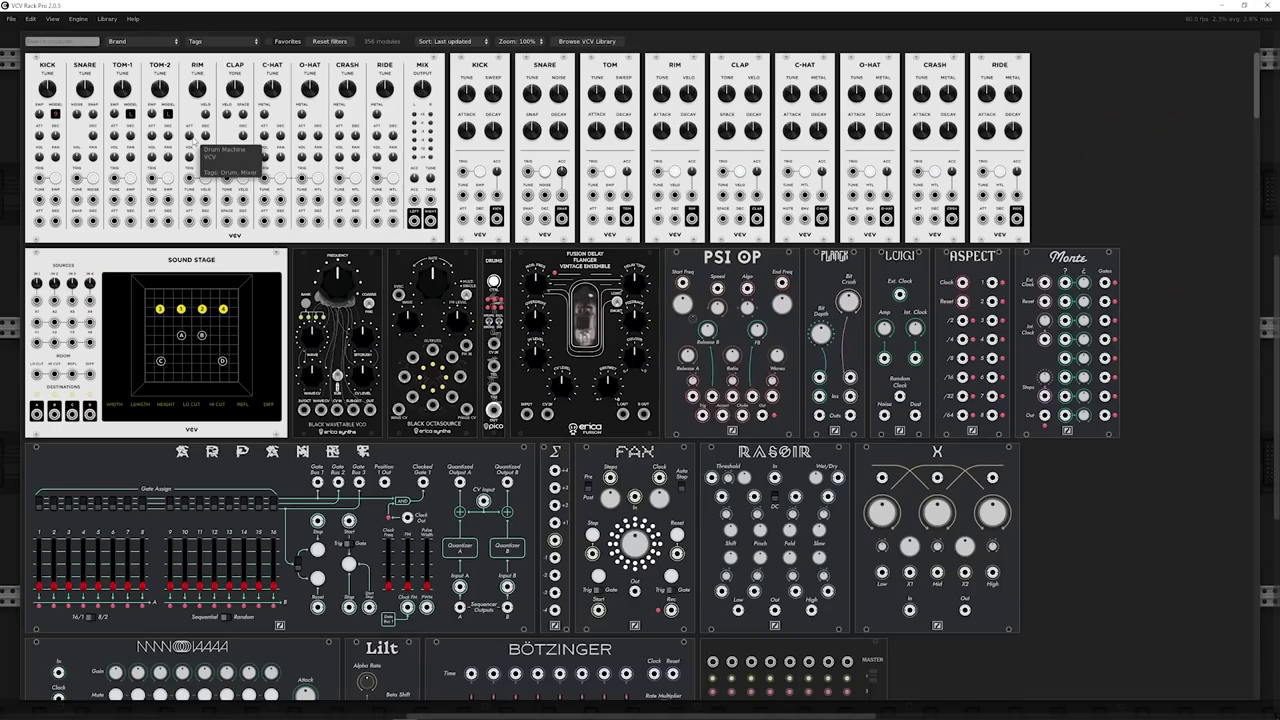
click(130, 41)
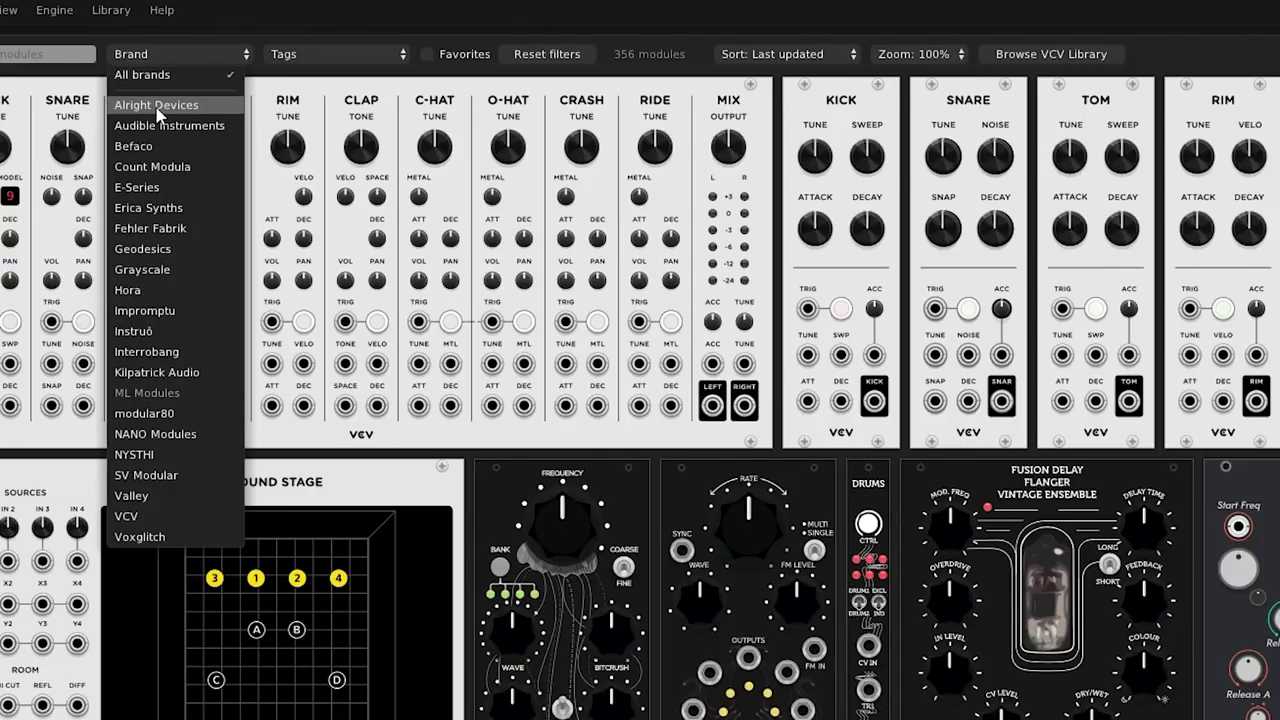
click(1022, 62)
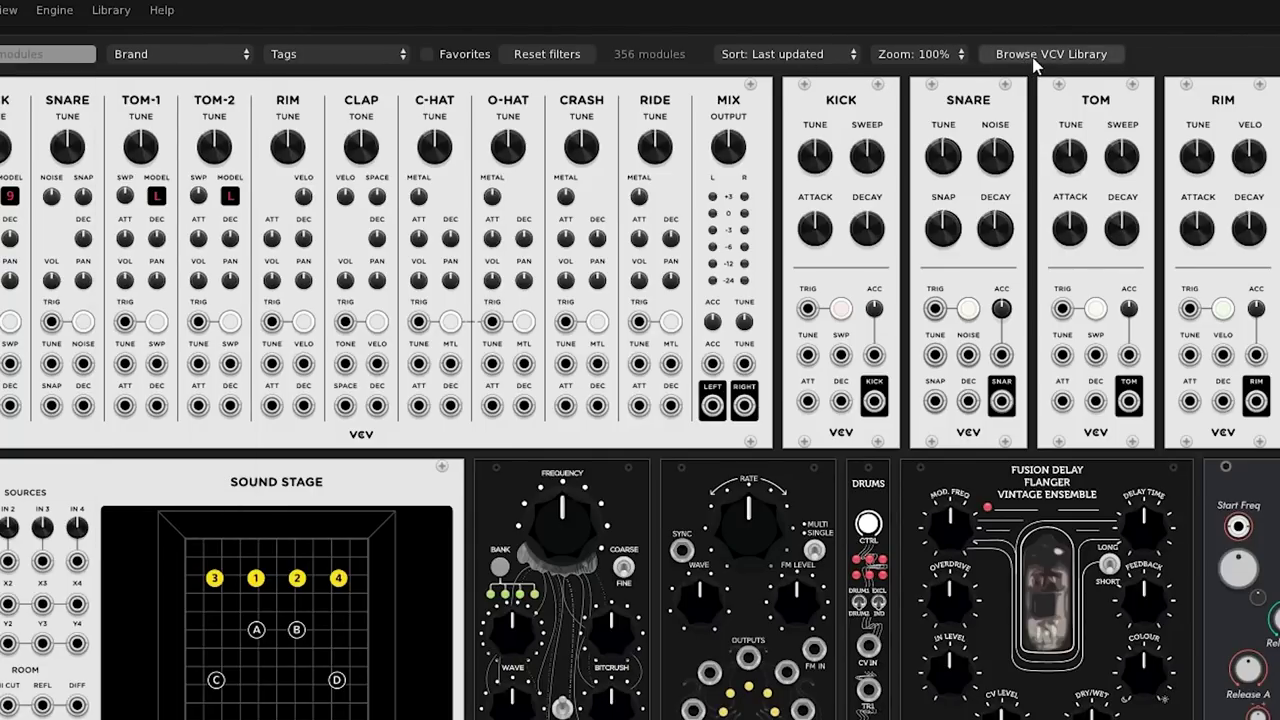
Switch to the online VCV Library, search it for befaco and open the Befaco plugin from the results
click(1034, 57)
click(198, 241)
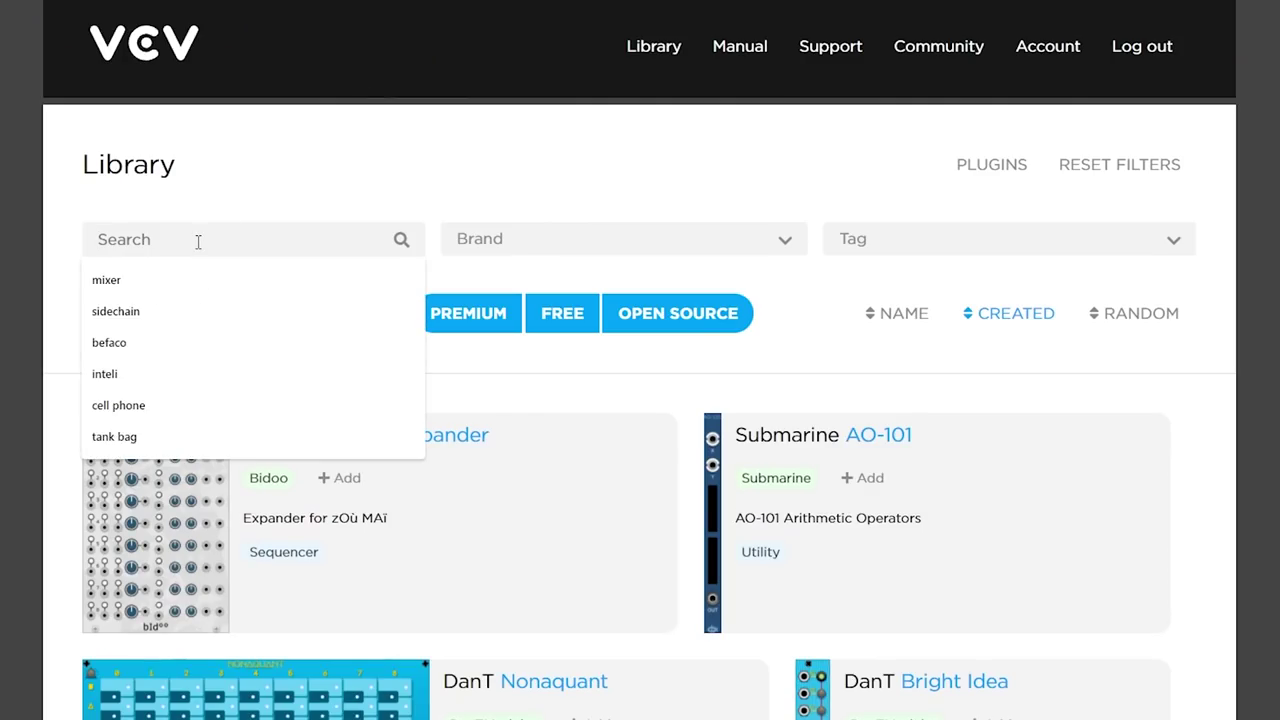
text(befaco)
key(Return)
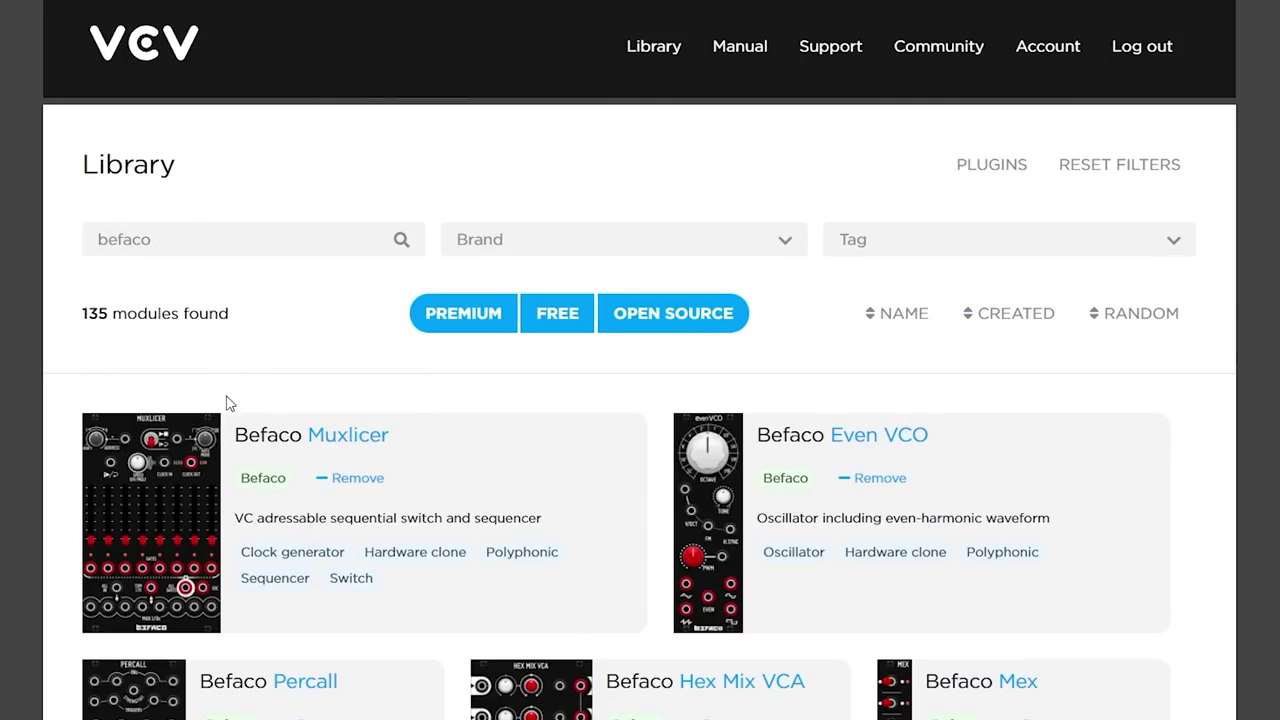
click(264, 480)
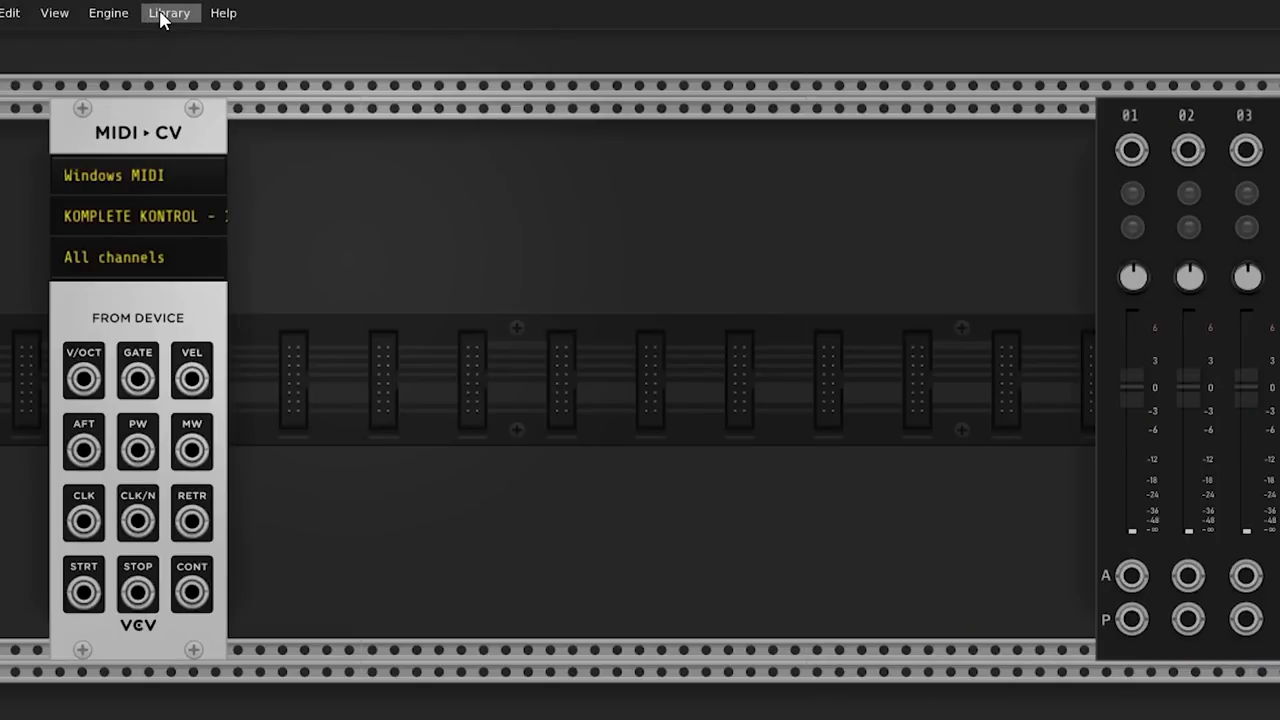
Check in the rack whether the installed library plugins have updates
click(162, 13)
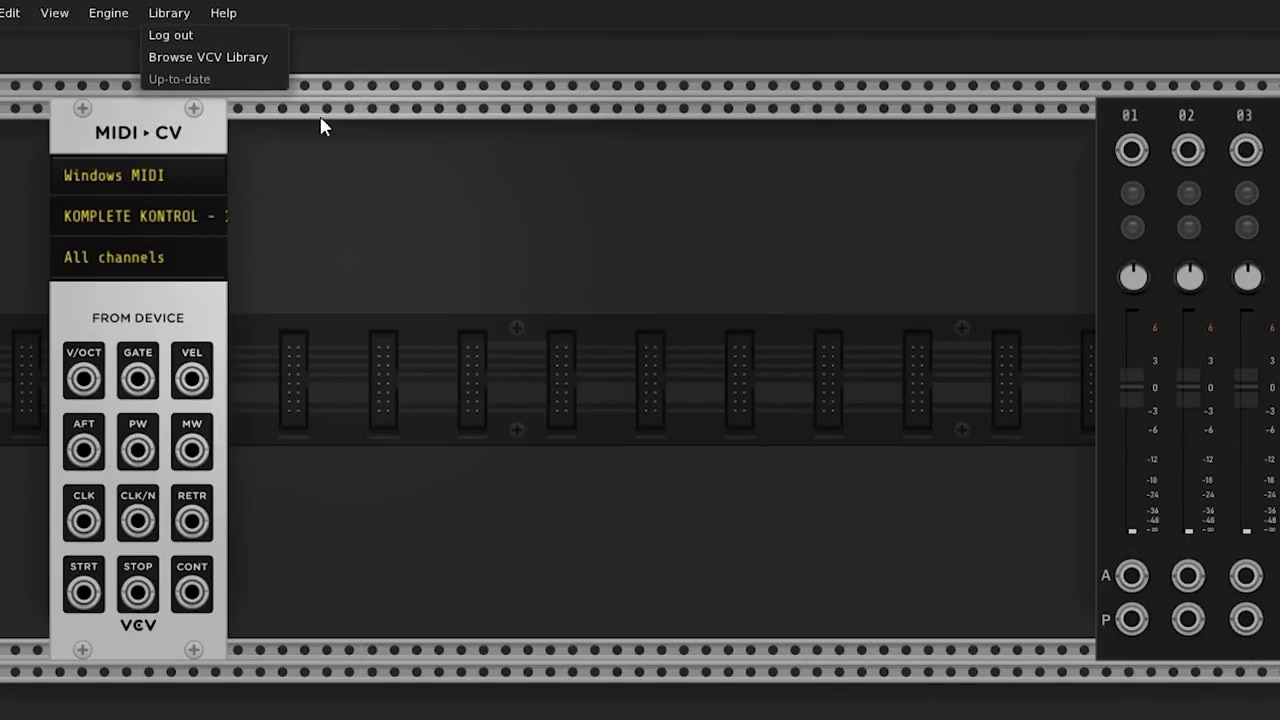
click(503, 292)
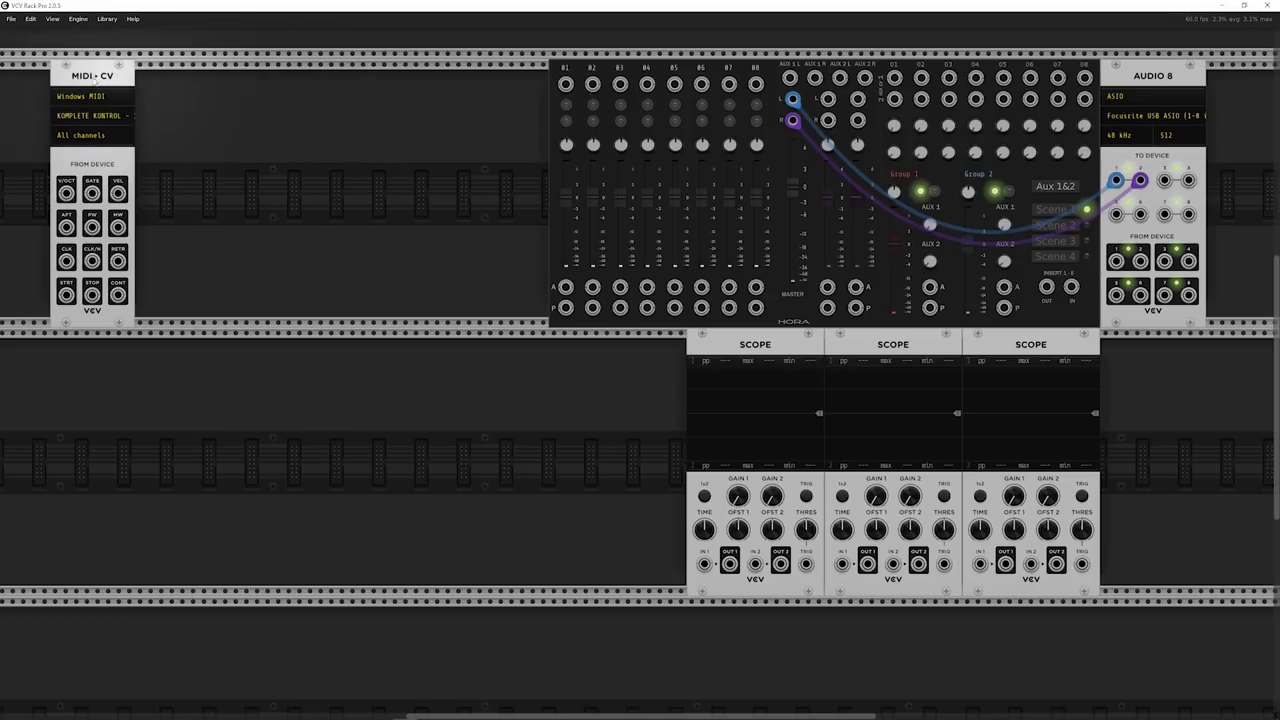
Shift the MIDI-CV module slightly outward and move the three scopes together until their outer edge aligns with Audio 8 above
drag(99, 81, 88, 86)
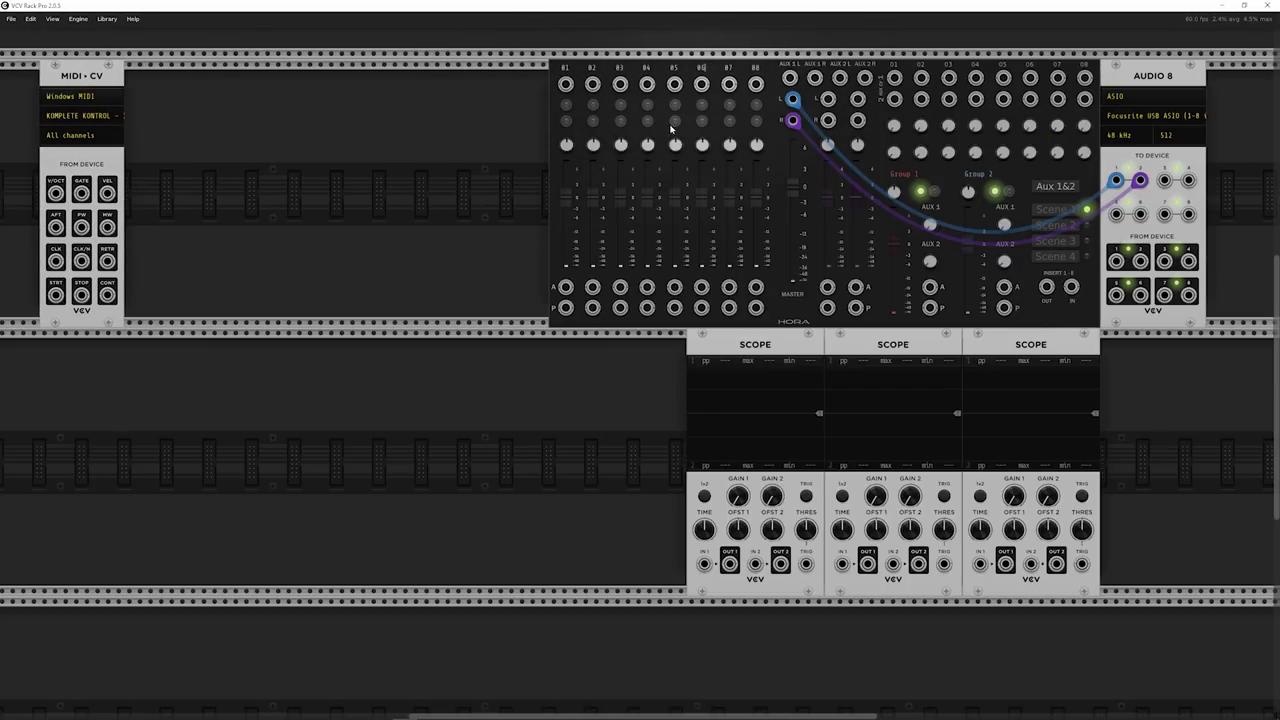
mouse_move(618, 316)
mouse_down()
mouse_move(512, 316)
mouse_move(617, 322)
mouse_up()
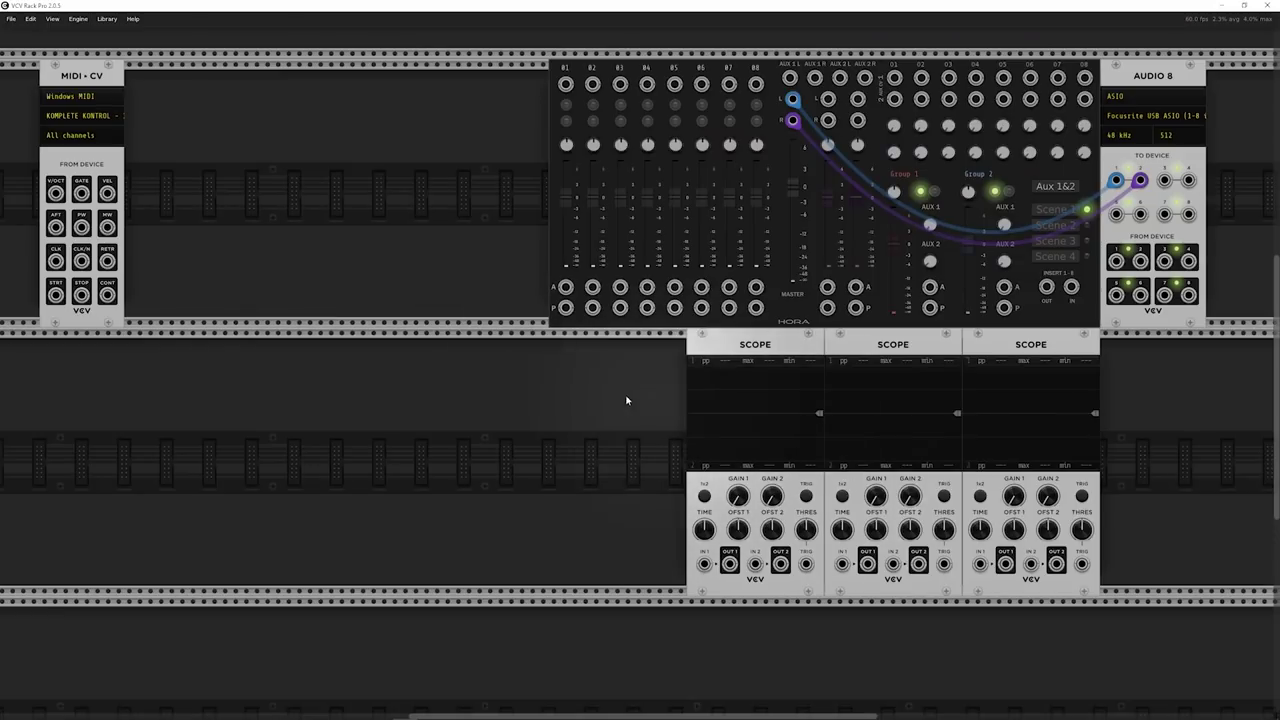
drag(610, 392, 1130, 492)
drag(768, 363, 876, 362)
click(829, 406)
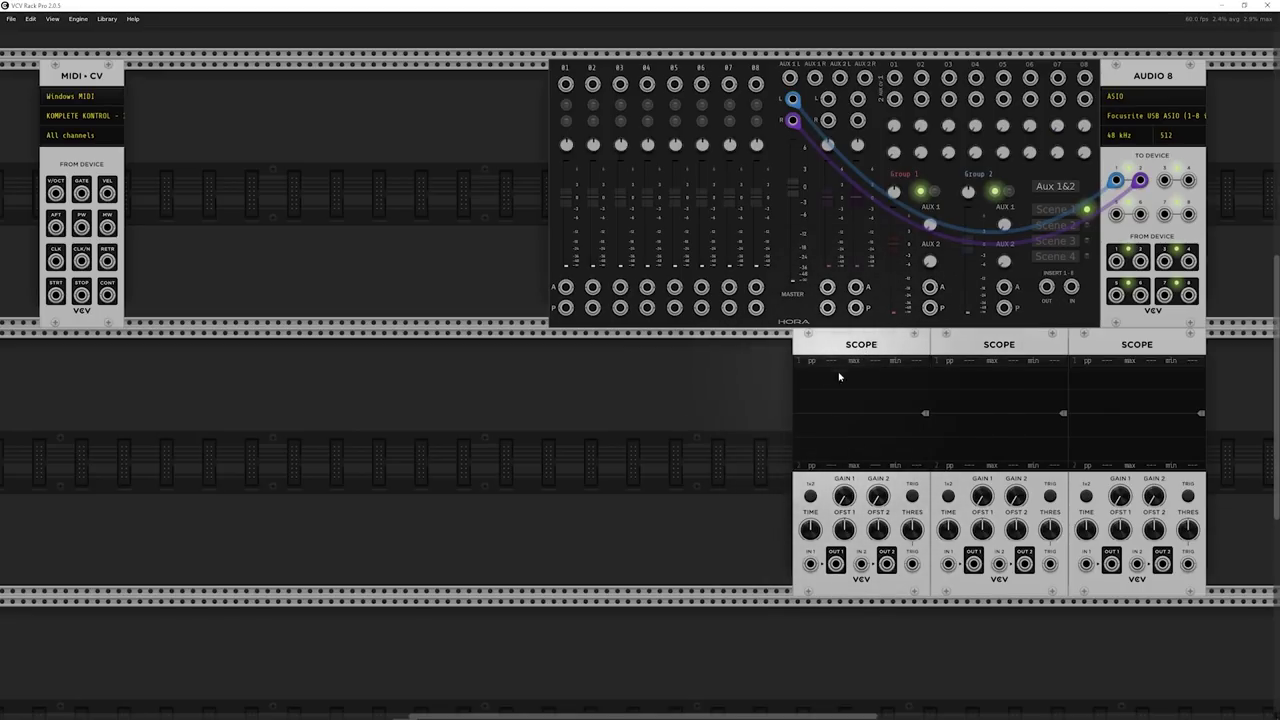
drag(410, 142, 1194, 180)
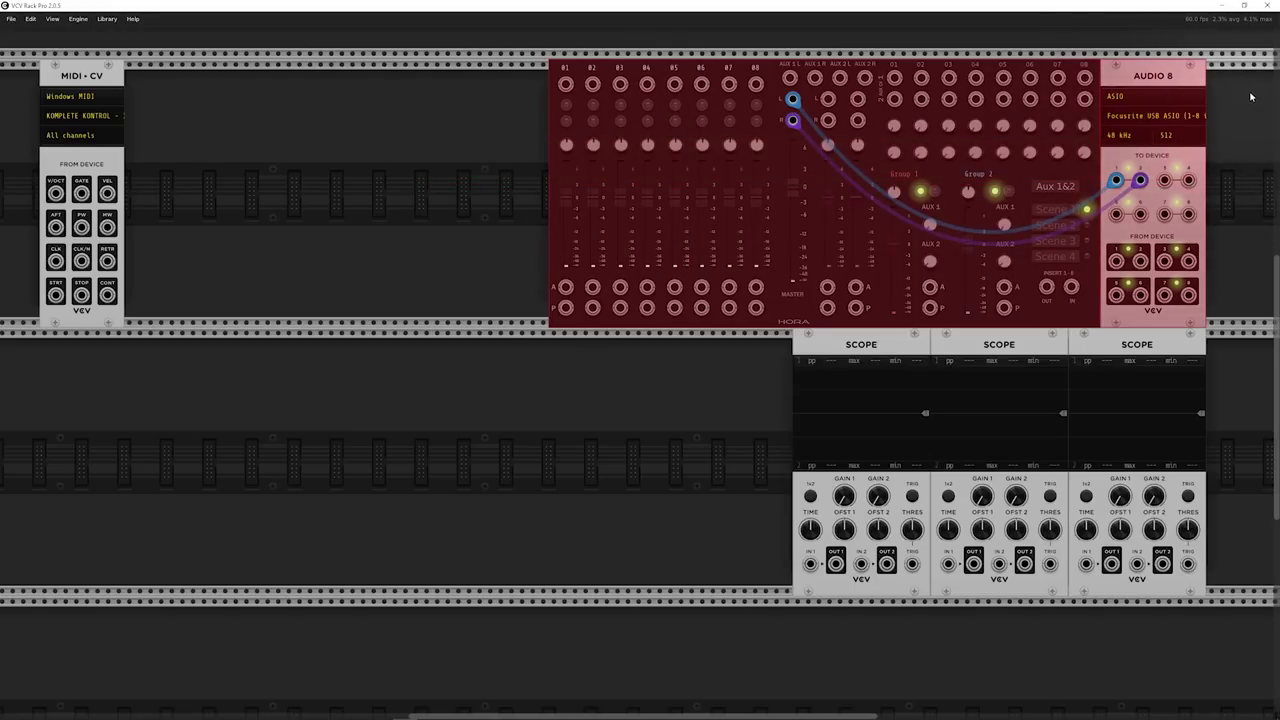
click(1251, 97)
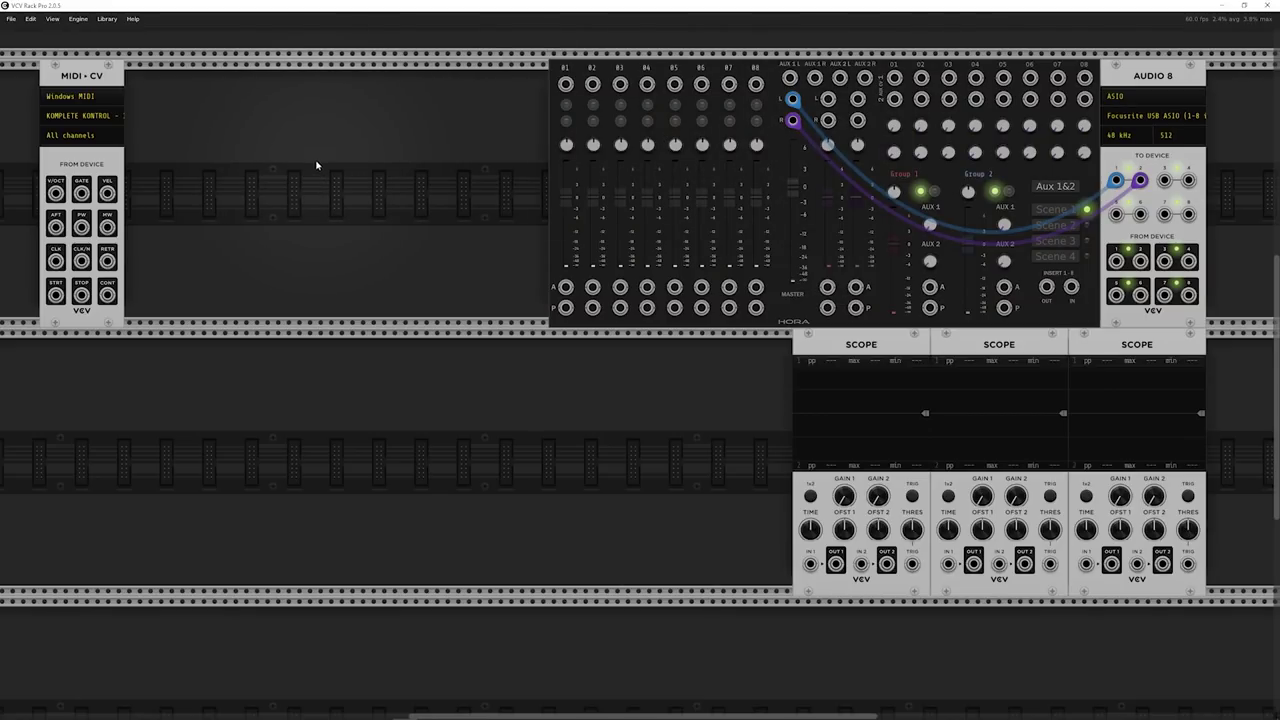
Add Audible Instruments' Macro Oscillator 2 directly beside mixer channel 1 and patch its OUT into that channel's input
right_click(231, 191)
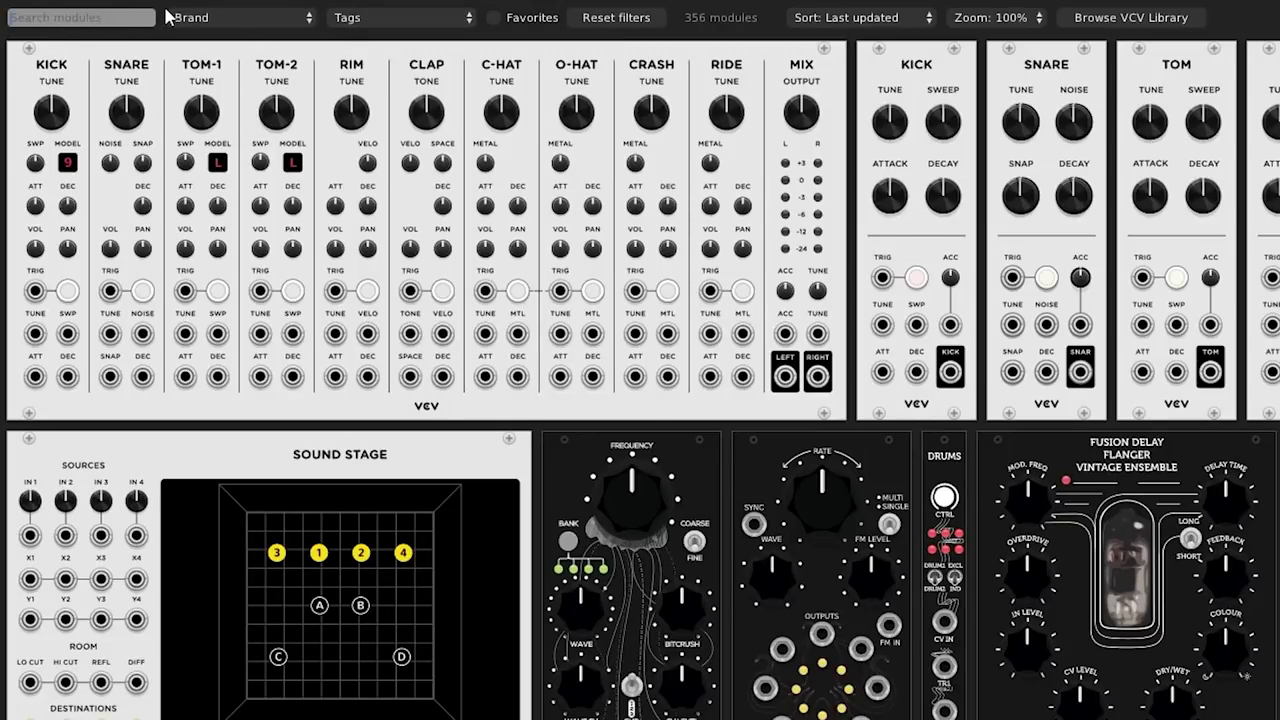
click(210, 17)
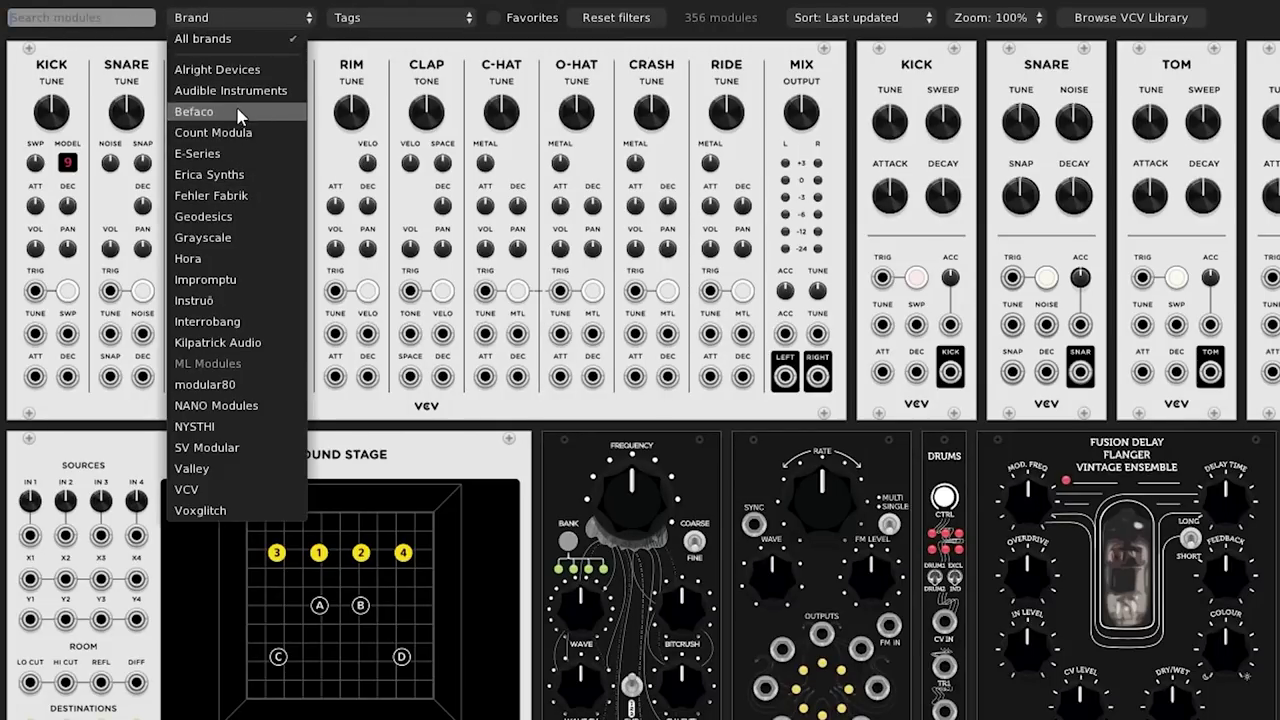
click(266, 90)
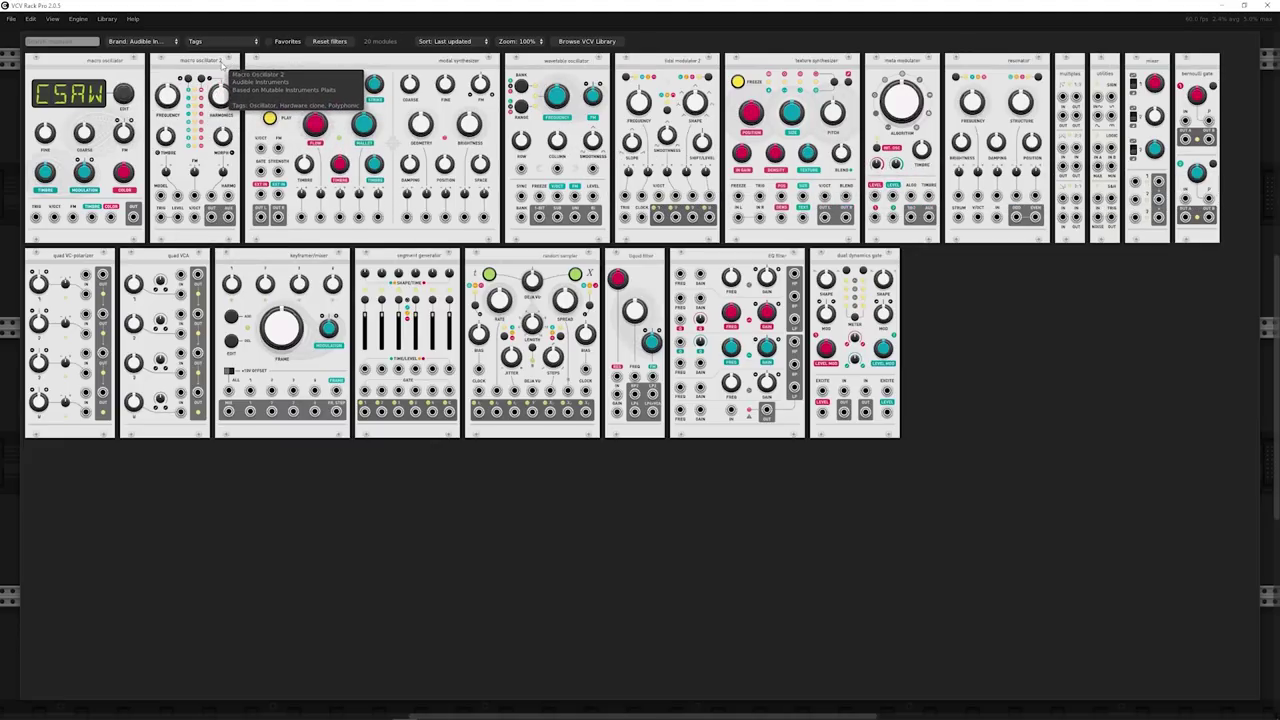
drag(222, 62, 508, 428)
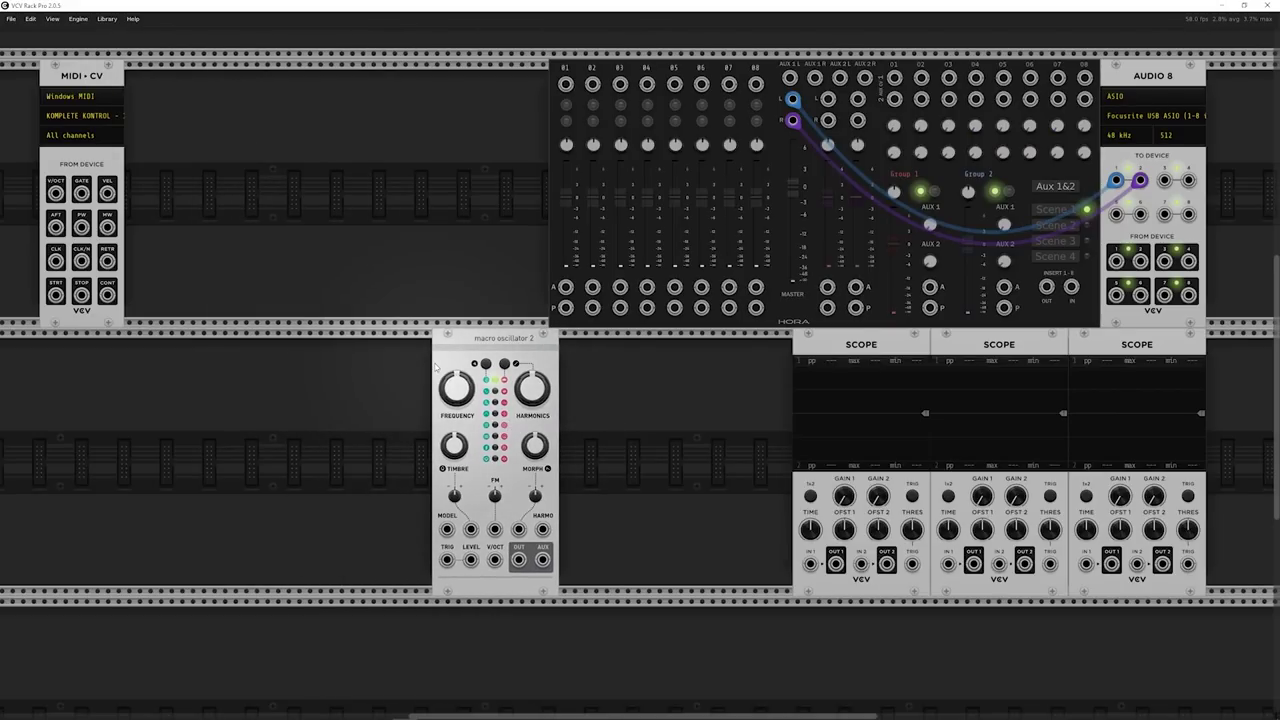
drag(507, 348, 497, 199)
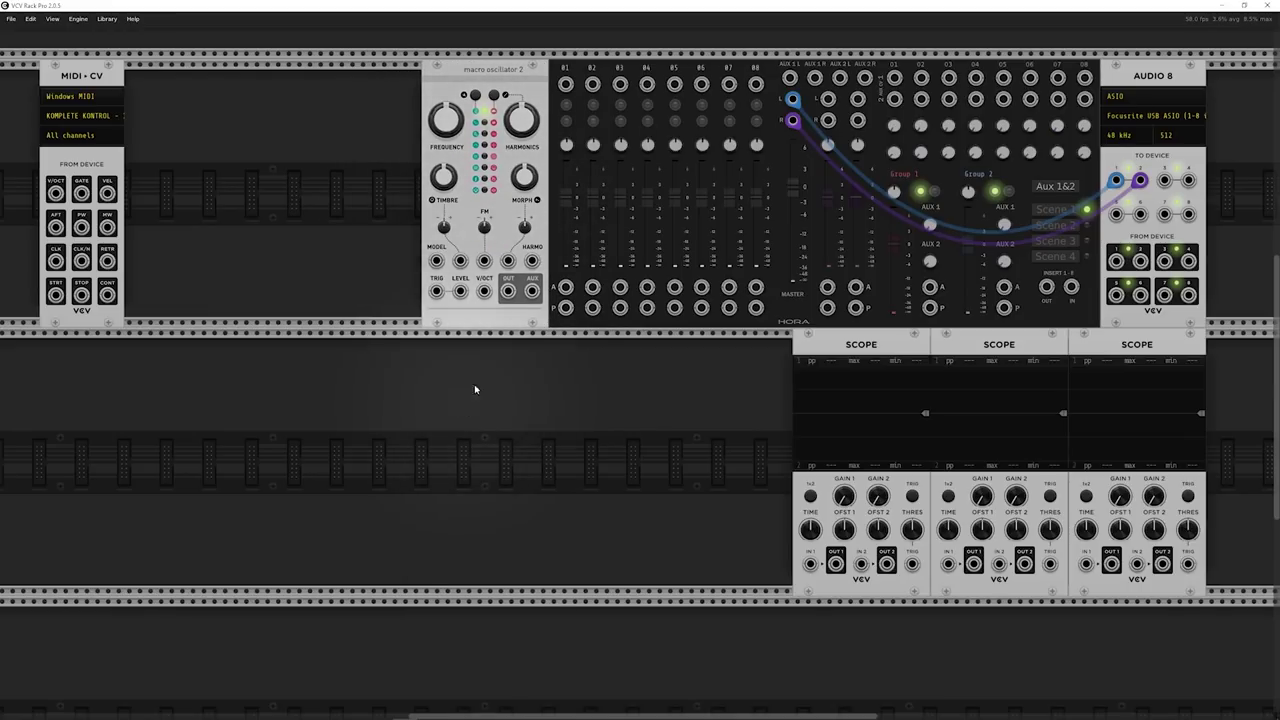
drag(507, 291, 483, 411)
drag(586, 59, 566, 86)
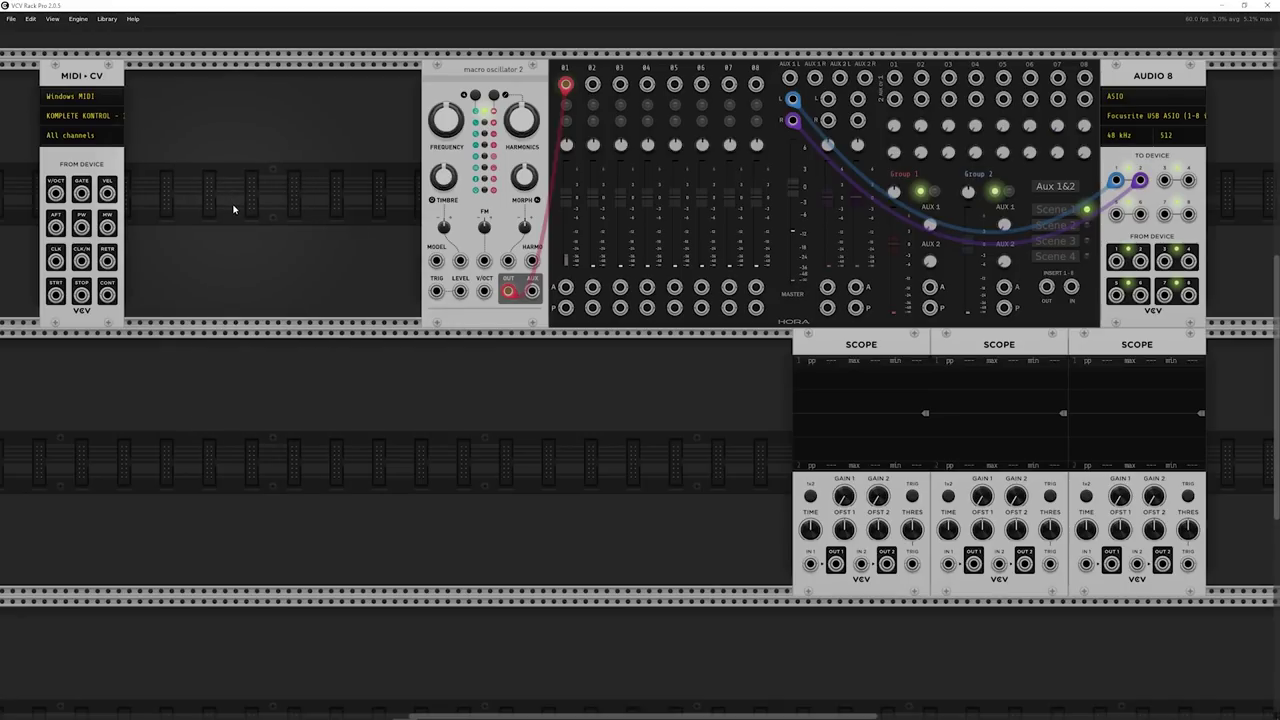
Move the MIDI-CV module down to the second row and add the VCV LFO module right beside it
drag(92, 150, 51, 403)
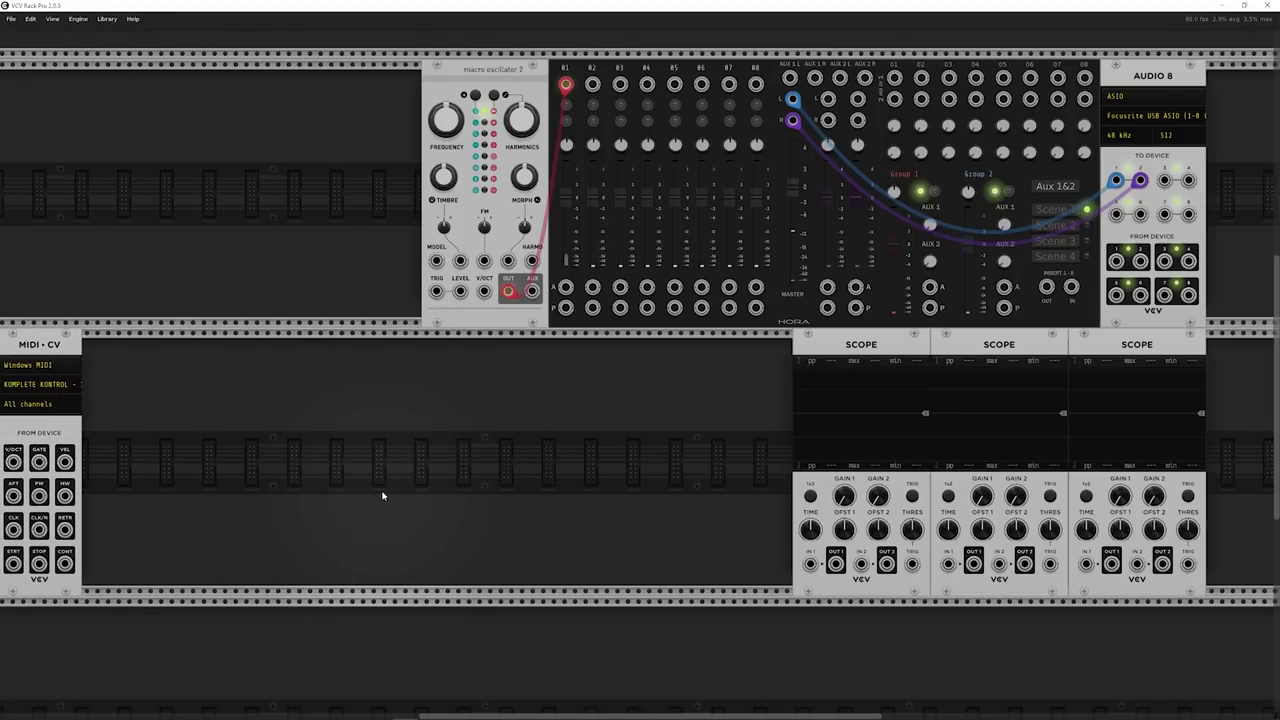
right_click(163, 157)
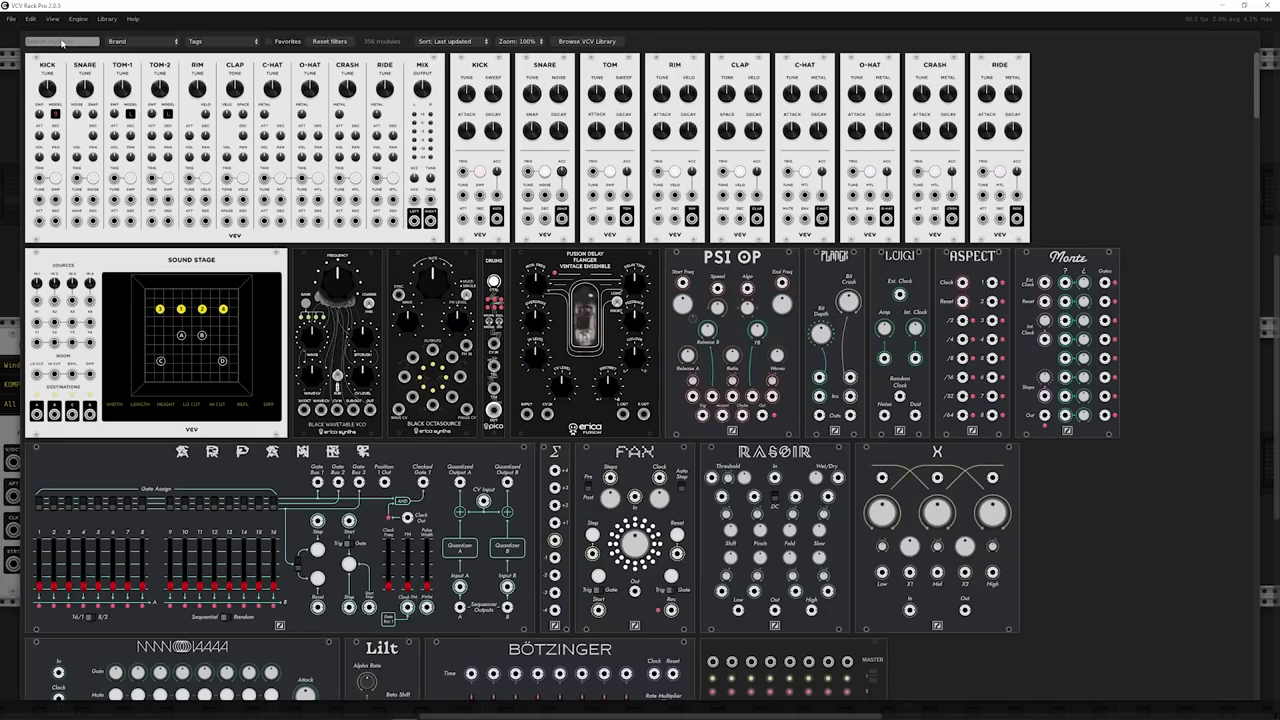
text(lfo)
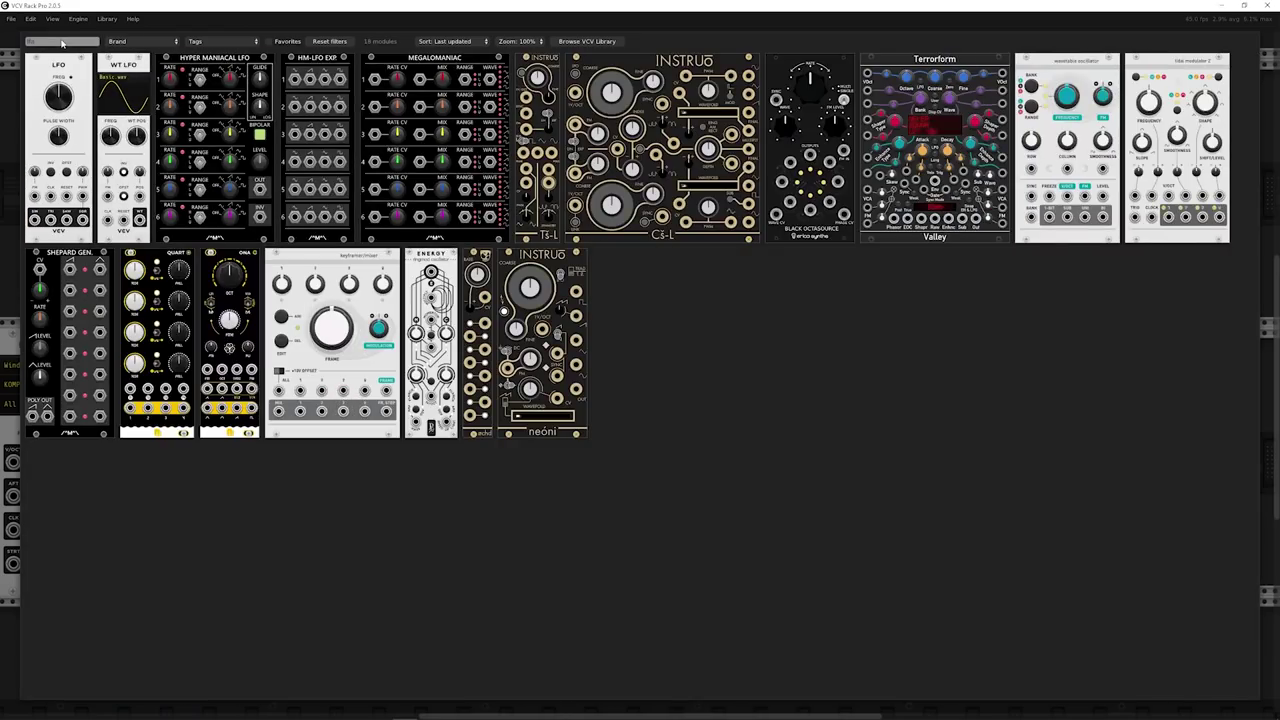
click(63, 58)
drag(135, 100, 105, 370)
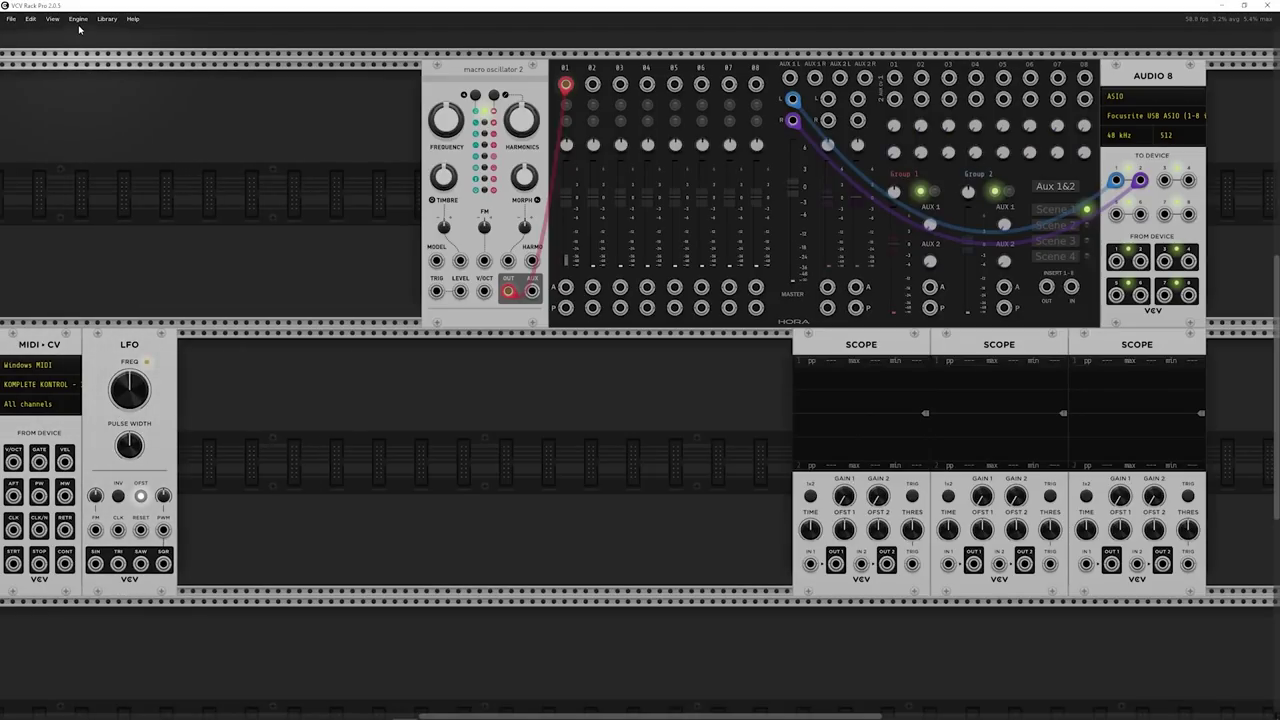
Find the VCV SEQ 3 sequencer with the search "seq" and add it next to the LFO
right_click(163, 193)
text(seq)
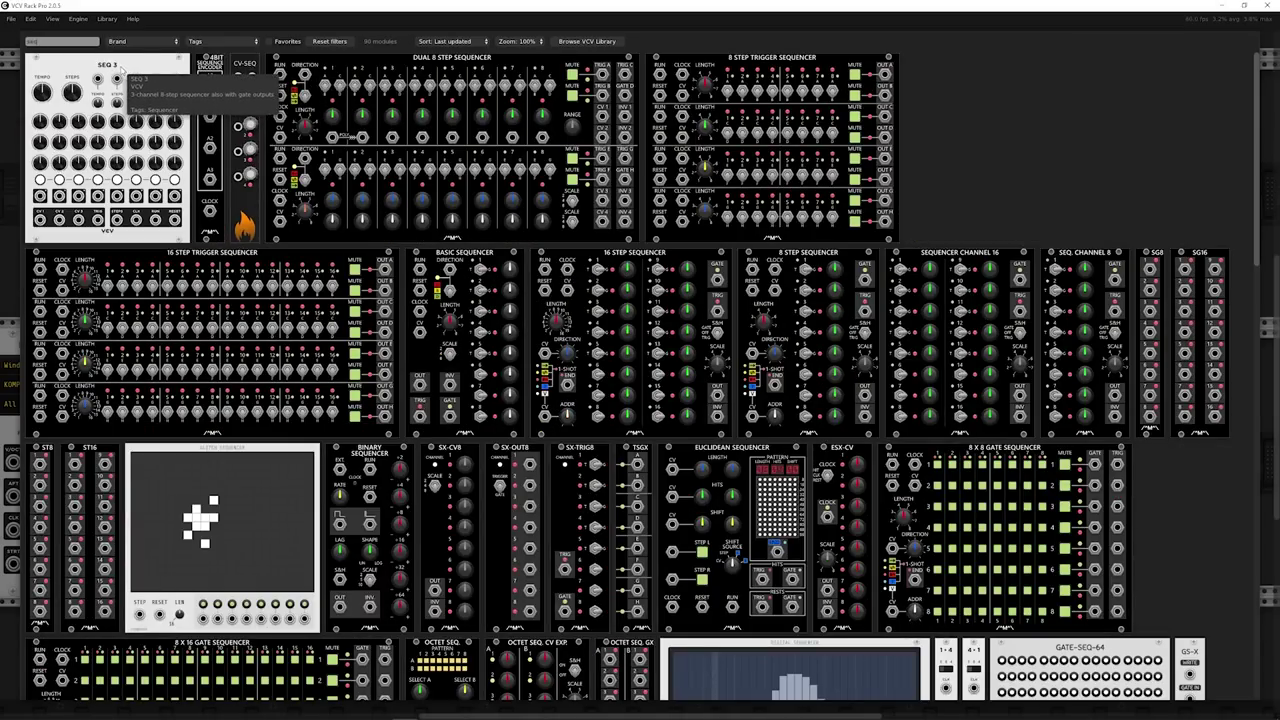
click(115, 76)
Find the Impromptu CLKD master clock with the search "clock" and add it to the first row
right_click(207, 180)
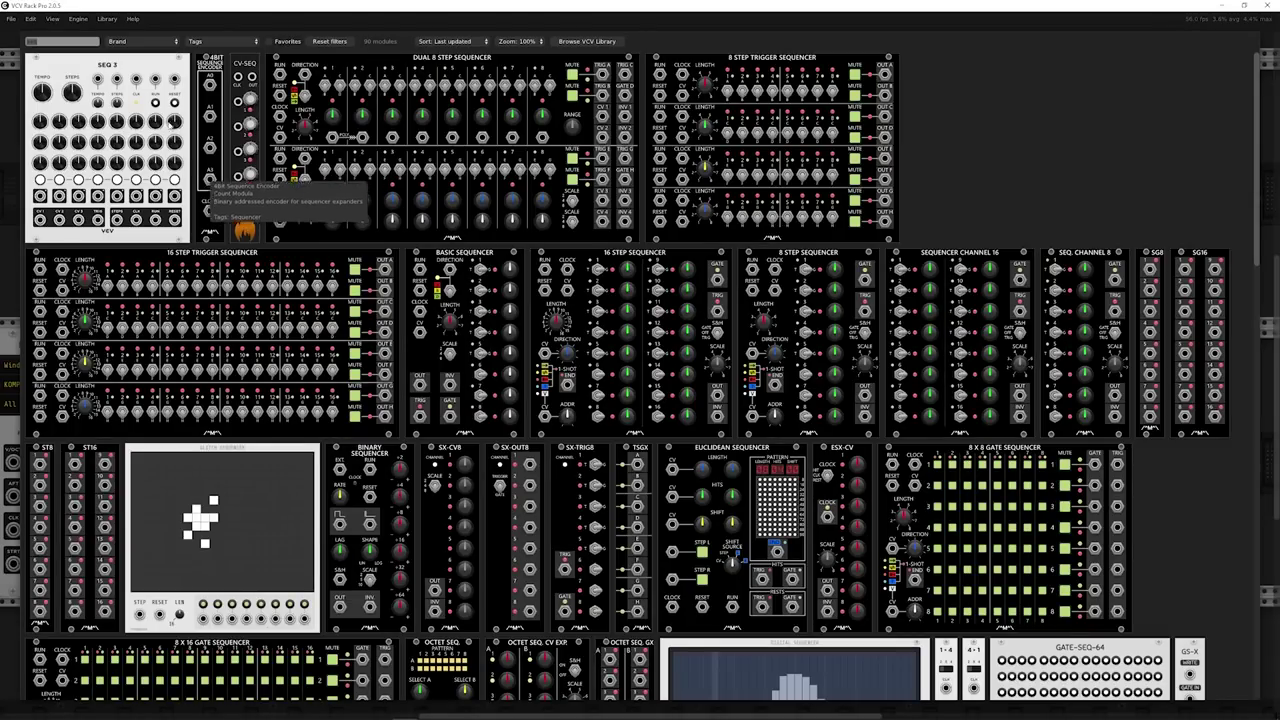
text(clock)
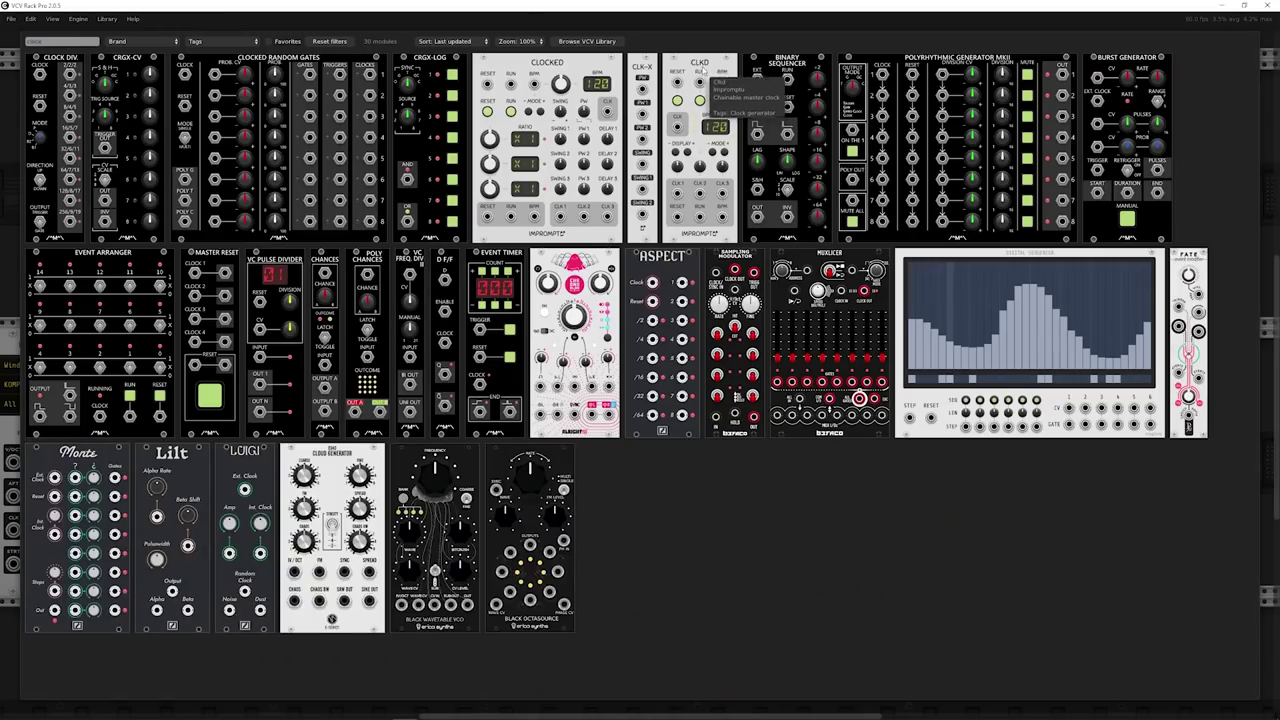
click(705, 78)
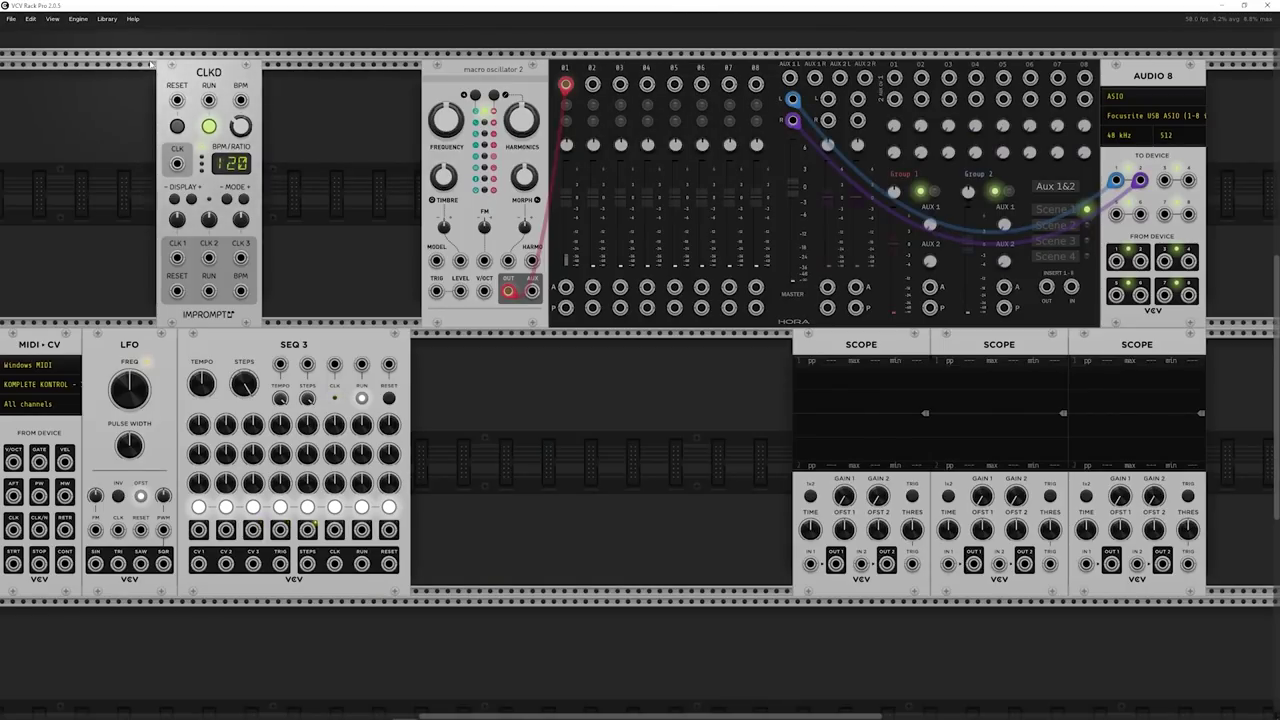
Slide SEQ 3 until it ends flush below Macro Oscillator 2, set the LFO closer to it, and align CLKD above the LFO
drag(317, 352, 452, 352)
drag(113, 355, 250, 355)
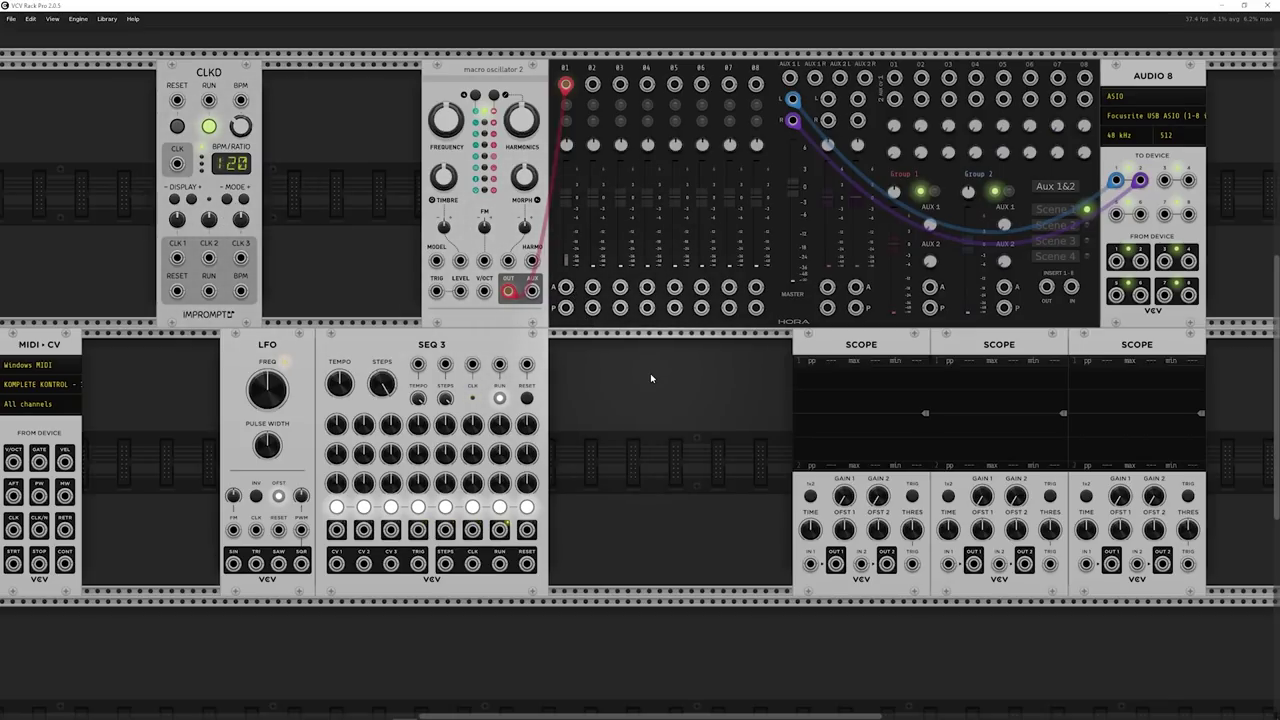
drag(225, 78, 276, 80)
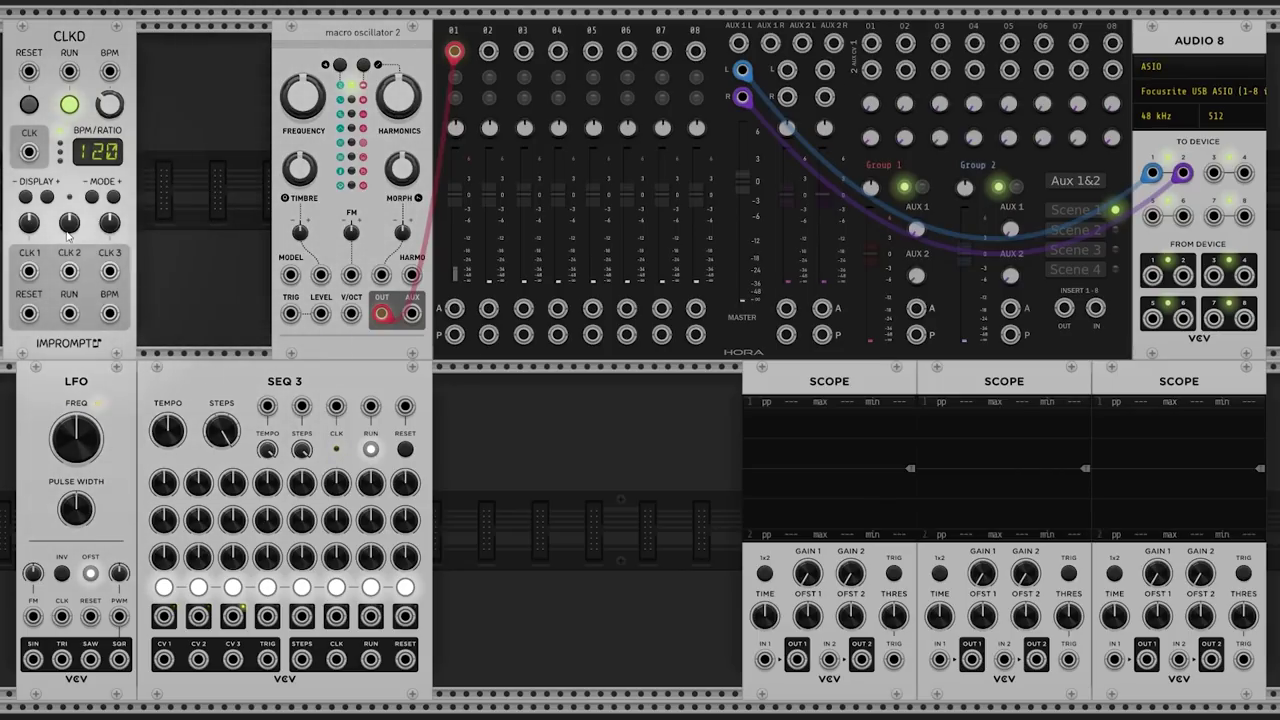
Patch CLKD's CLK 1 through the first scope's channel 1 into mixer channel 2, and widen the scope's time window to show several pulses
drag(29, 271, 488, 52)
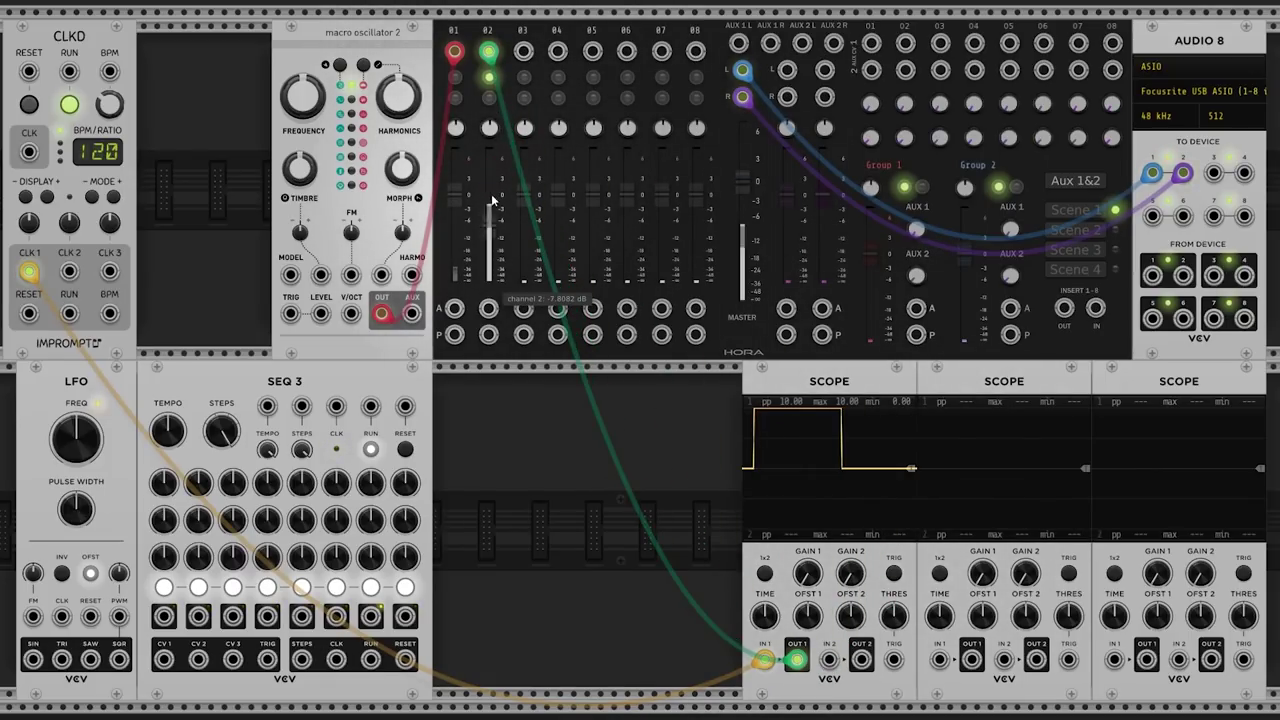
drag(765, 612, 765, 712)
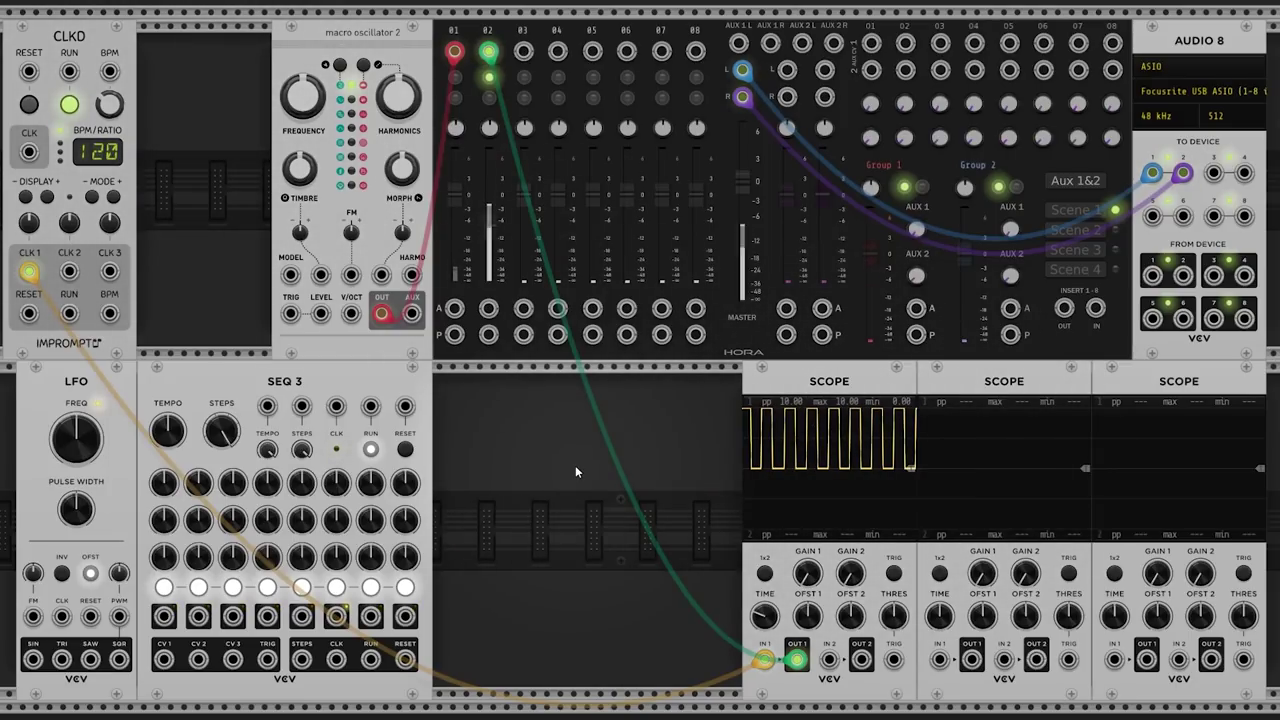
Slow the CLKD master clock to 80 BPM and return it to 120 BPM
mouse_move(110, 104)
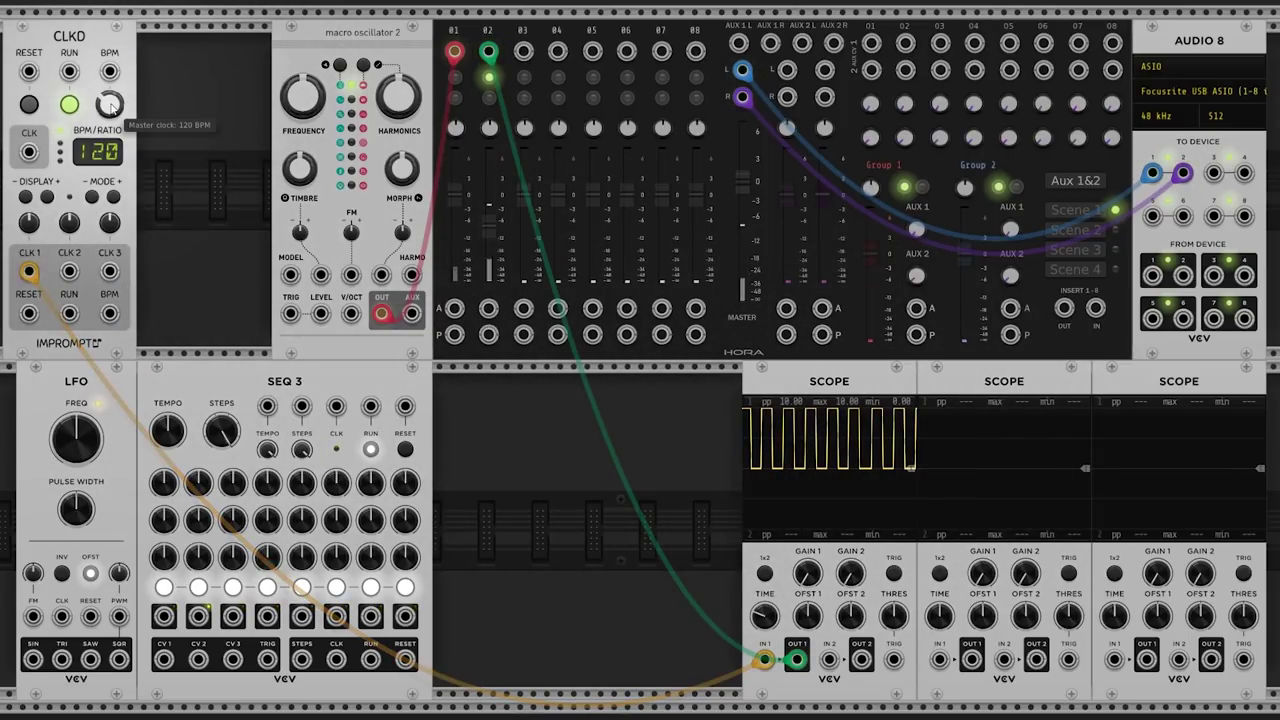
drag(110, 104, 110, 144)
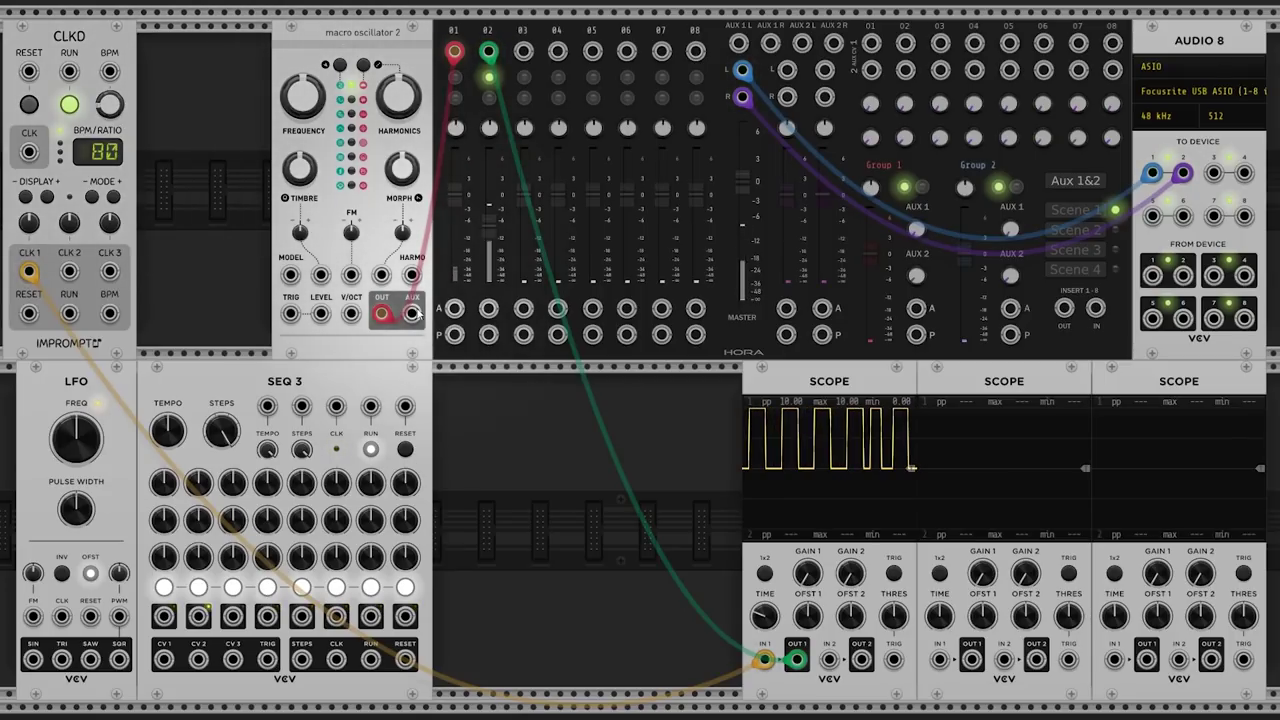
drag(107, 108, 107, 94)
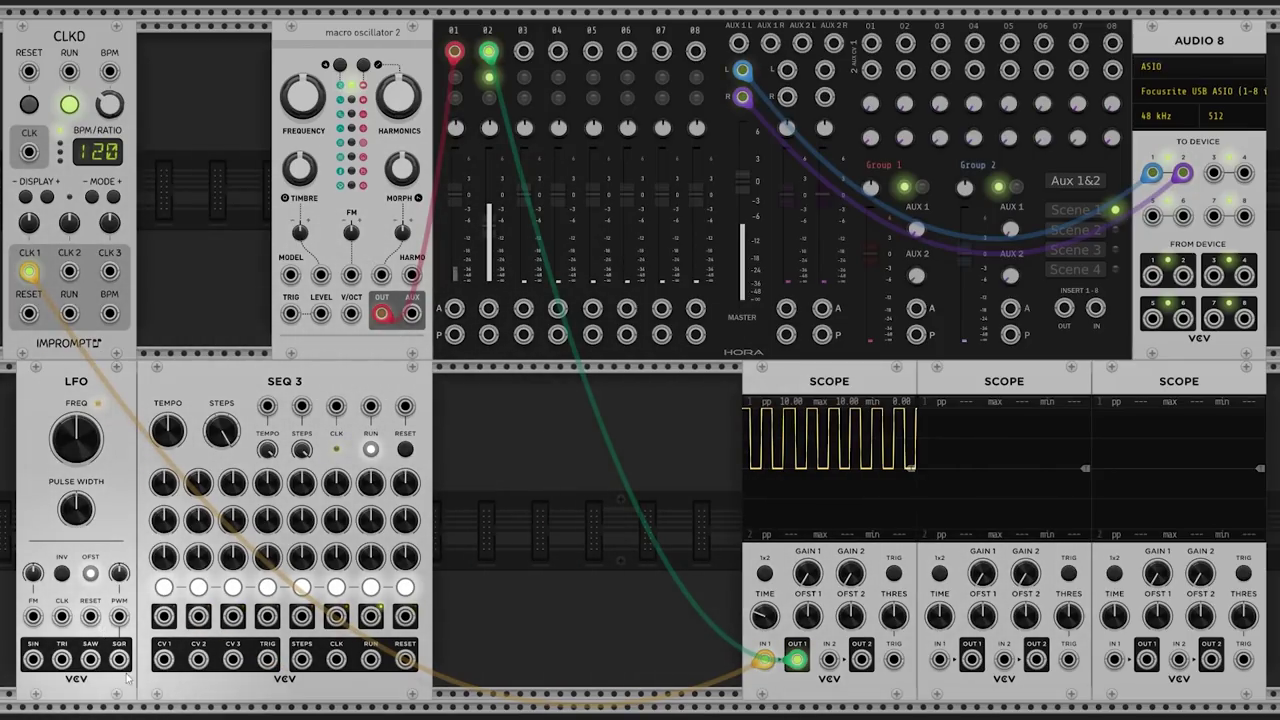
Patch the LFO's square output into the first scope's channel 2 and align CLKD directly above the LFO
mouse_move(119, 659)
mouse_down()
mouse_move(160, 719)
mouse_move(829, 659)
mouse_up()
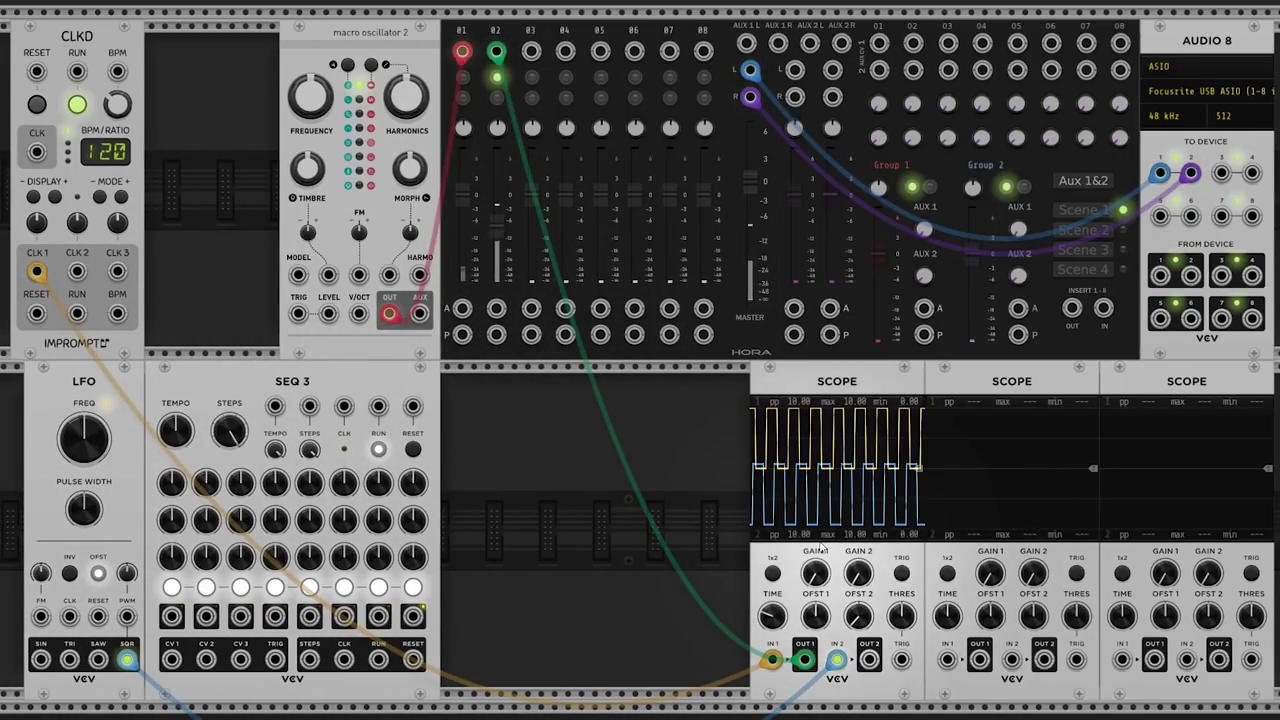
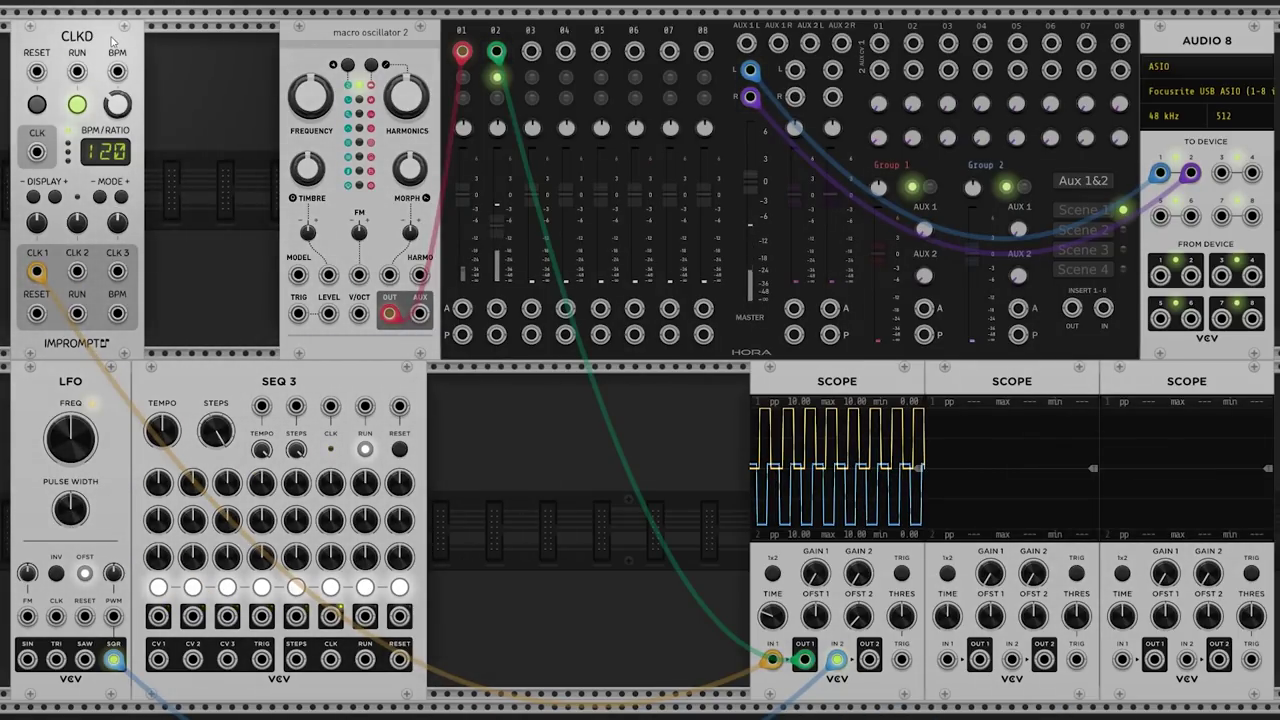
drag(122, 80, 105, 55)
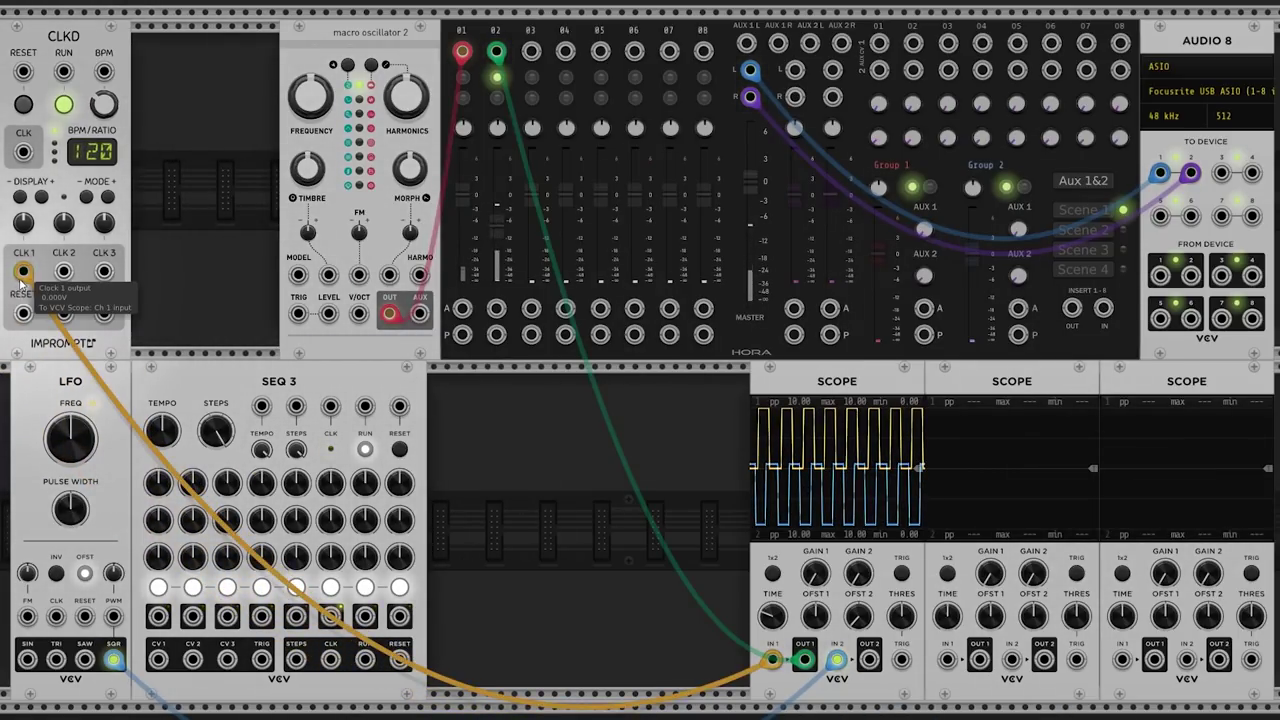
Unplug CLKD's CLK 1 and route the LFO's square output through the first scope's channel 1 to Macro Oscillator 2's trigger input
mouse_move(22, 272)
mouse_down()
mouse_move(523, 606)
mouse_move(586, 631)
mouse_up()
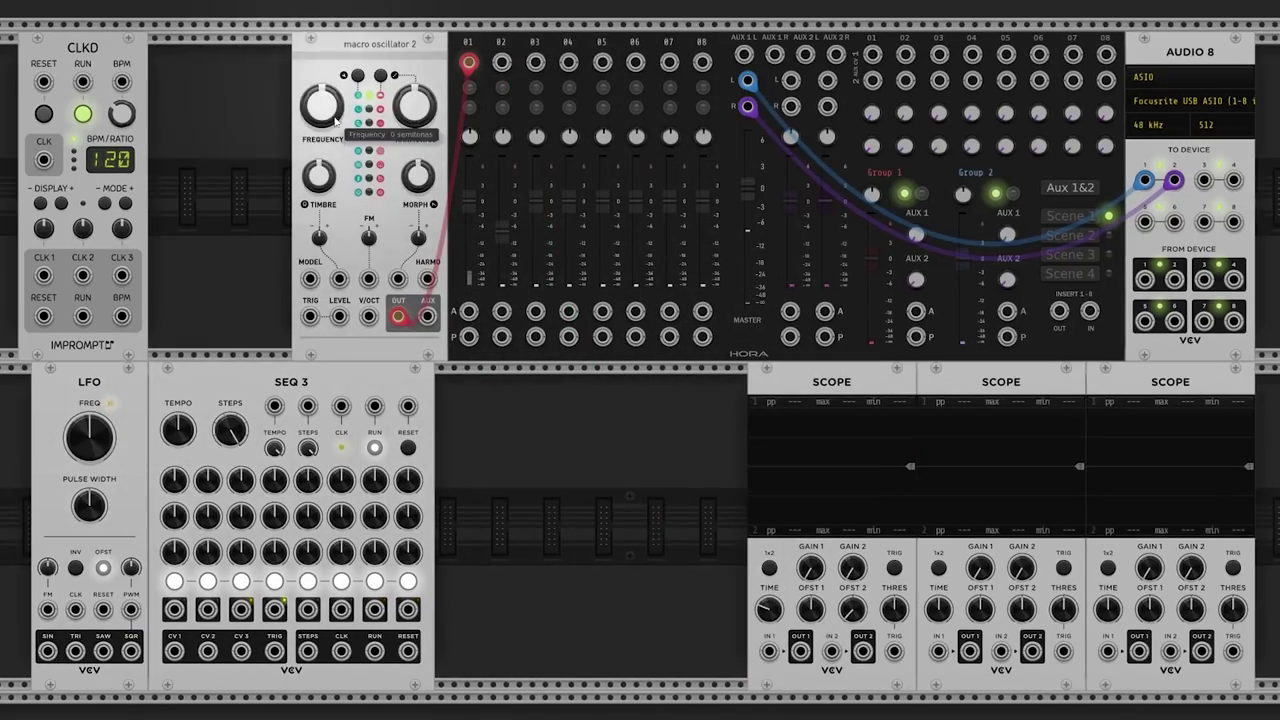
mouse_move(130, 651)
mouse_down()
mouse_move(128, 662)
mouse_move(743, 663)
mouse_move(768, 651)
mouse_up()
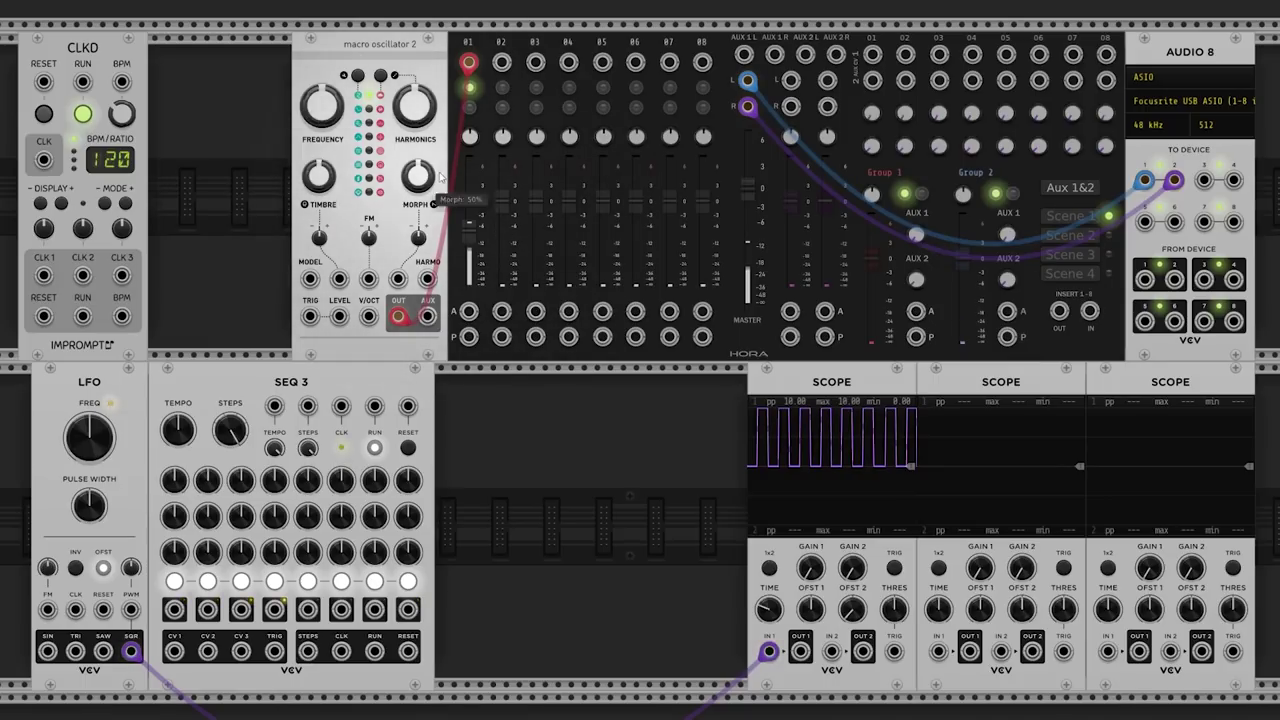
drag(800, 651, 310, 317)
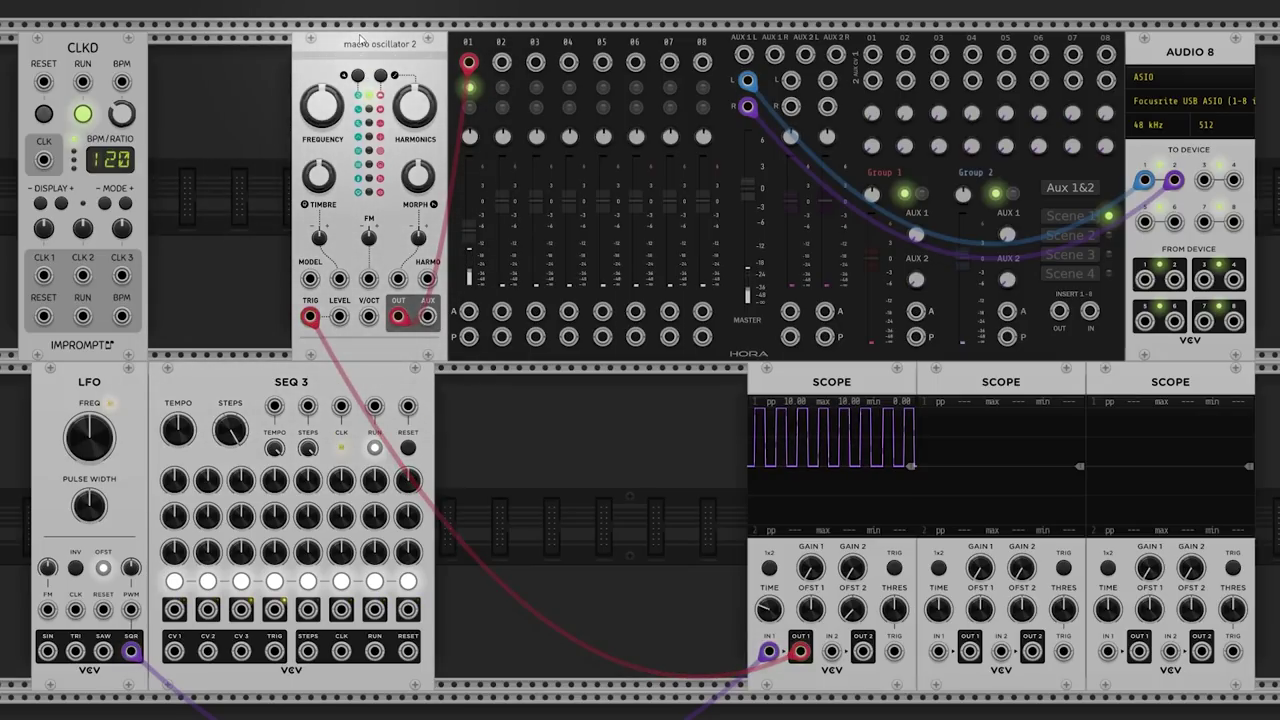
mouse_move(378, 43)
mouse_down()
mouse_move(352, 42)
mouse_move(368, 6)
mouse_move(372, 66)
mouse_up()
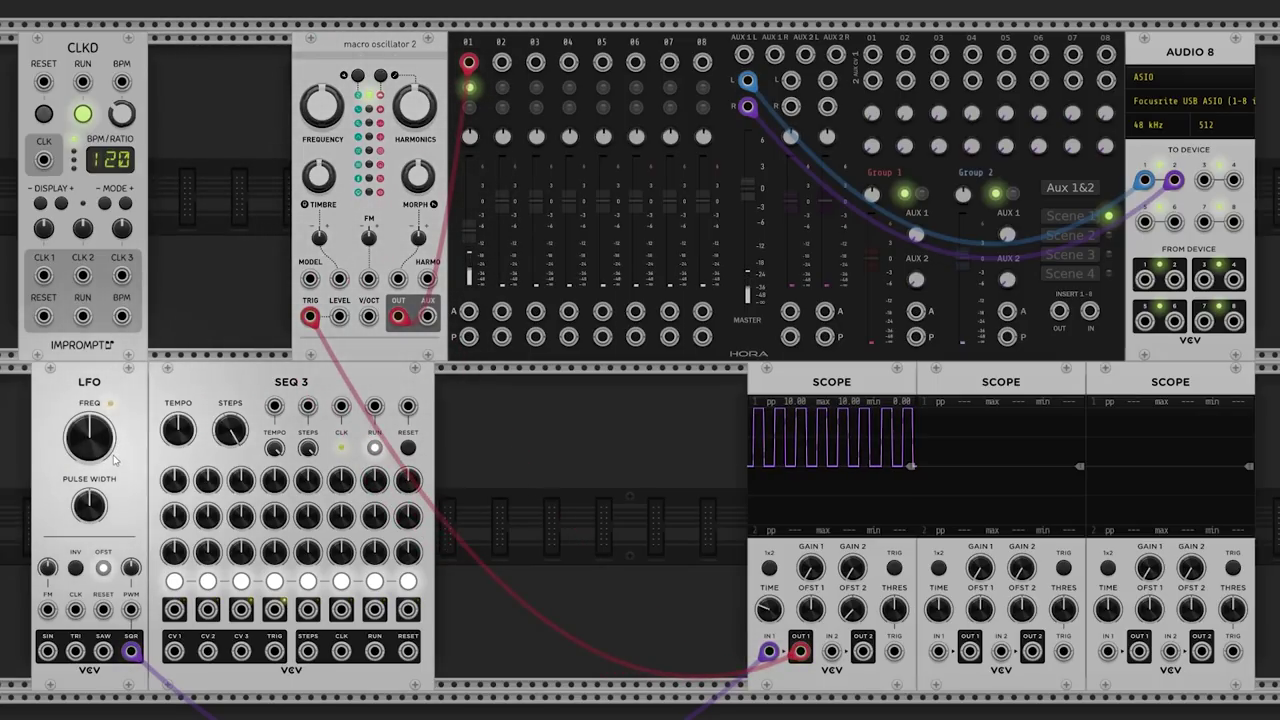
Align the LFO beneath CLKD with SEQ 3 flush beside it, and slow down the LFO's frequency
mouse_move(92, 443)
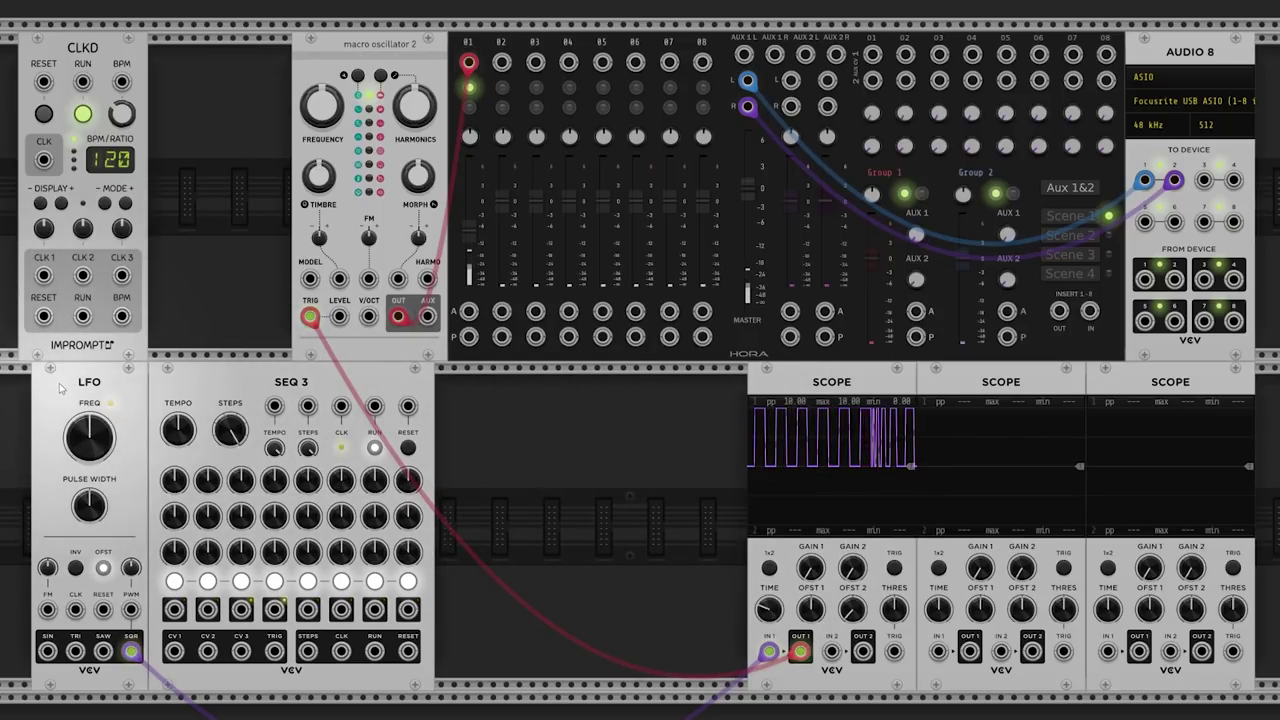
drag(60, 388, 46, 386)
drag(232, 380, 219, 376)
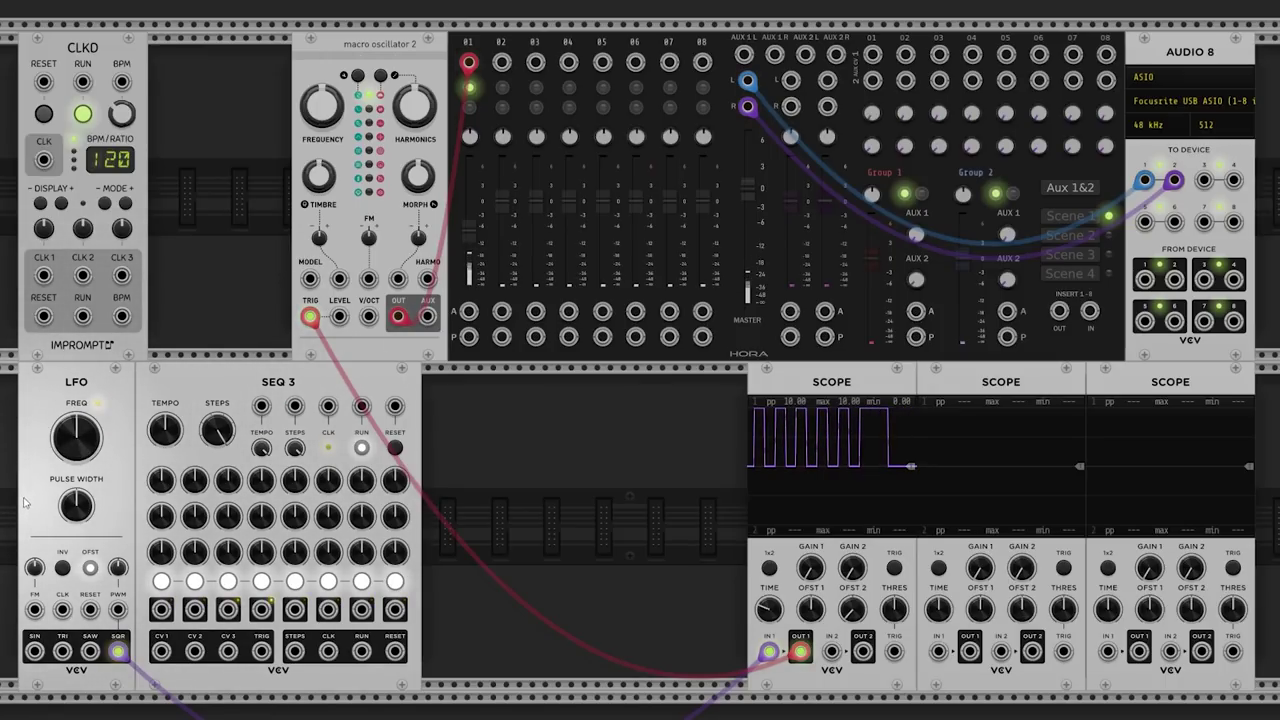
drag(77, 435, 86, 422)
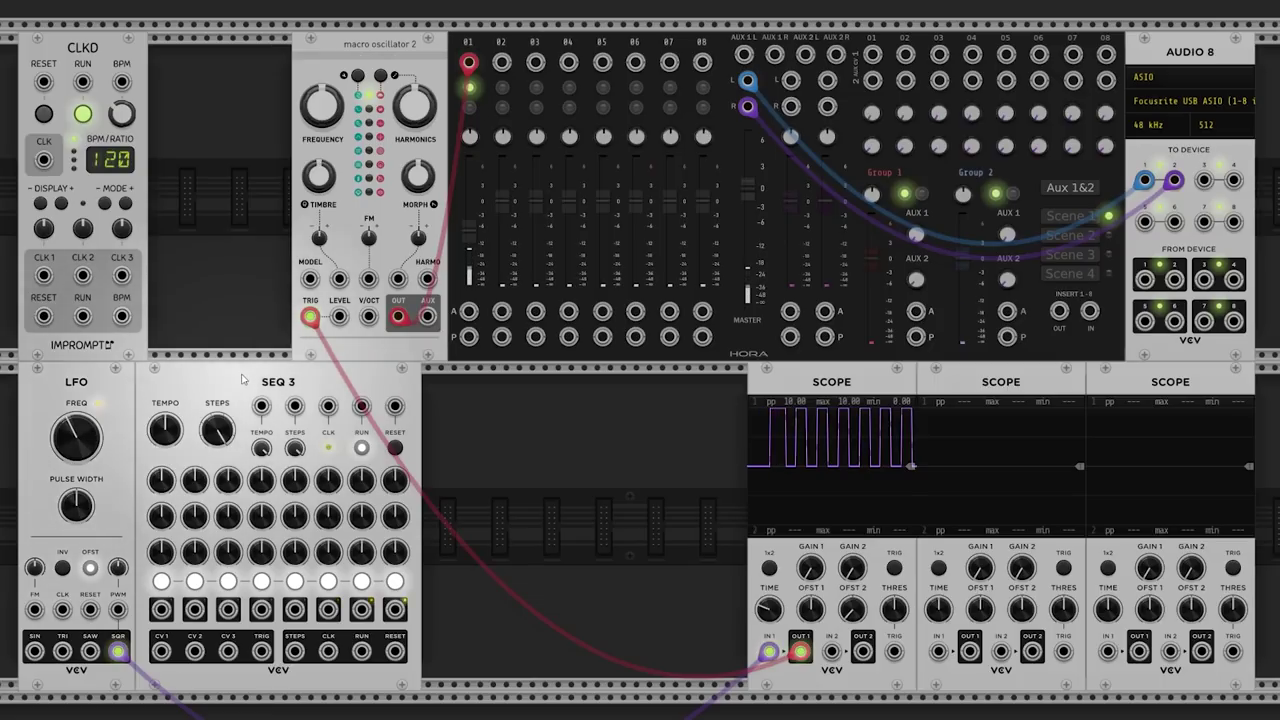
Duplicate the LFO beside the original and patch the copy's sine output into the original's FM input and the first scope's channel 2
drag(242, 376, 400, 398)
key(ctrl+d)
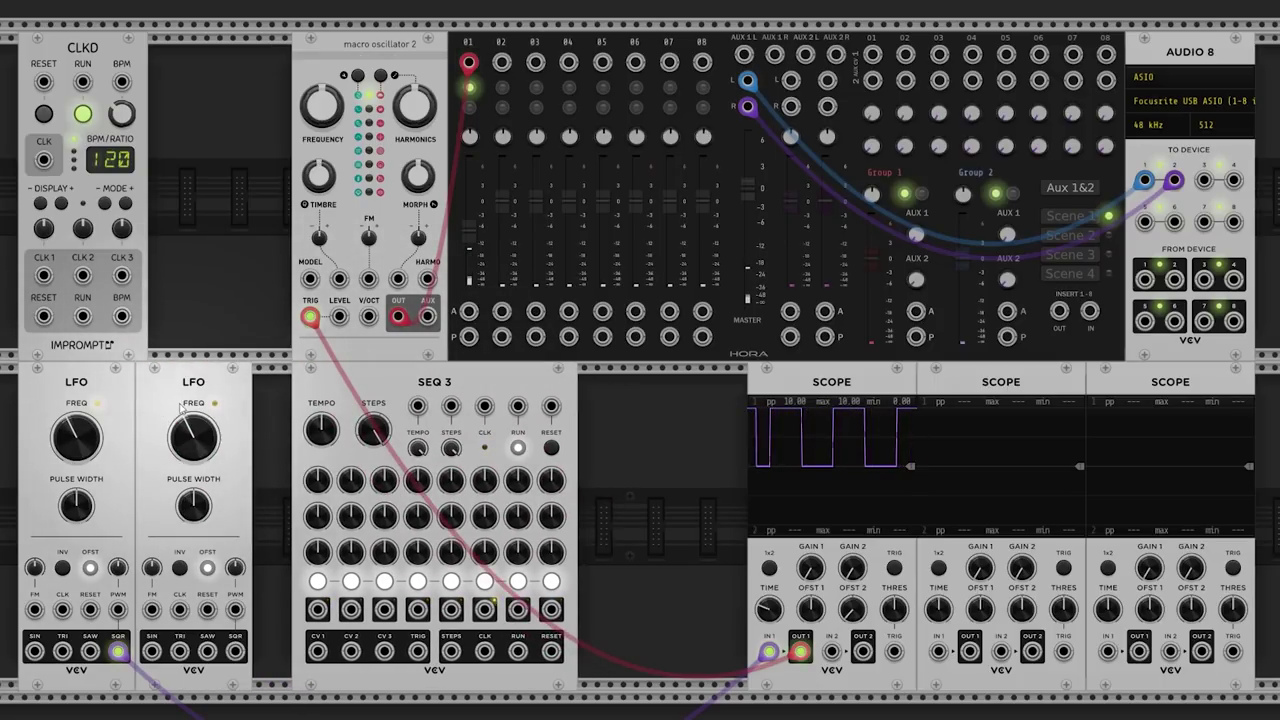
drag(152, 651, 34, 545)
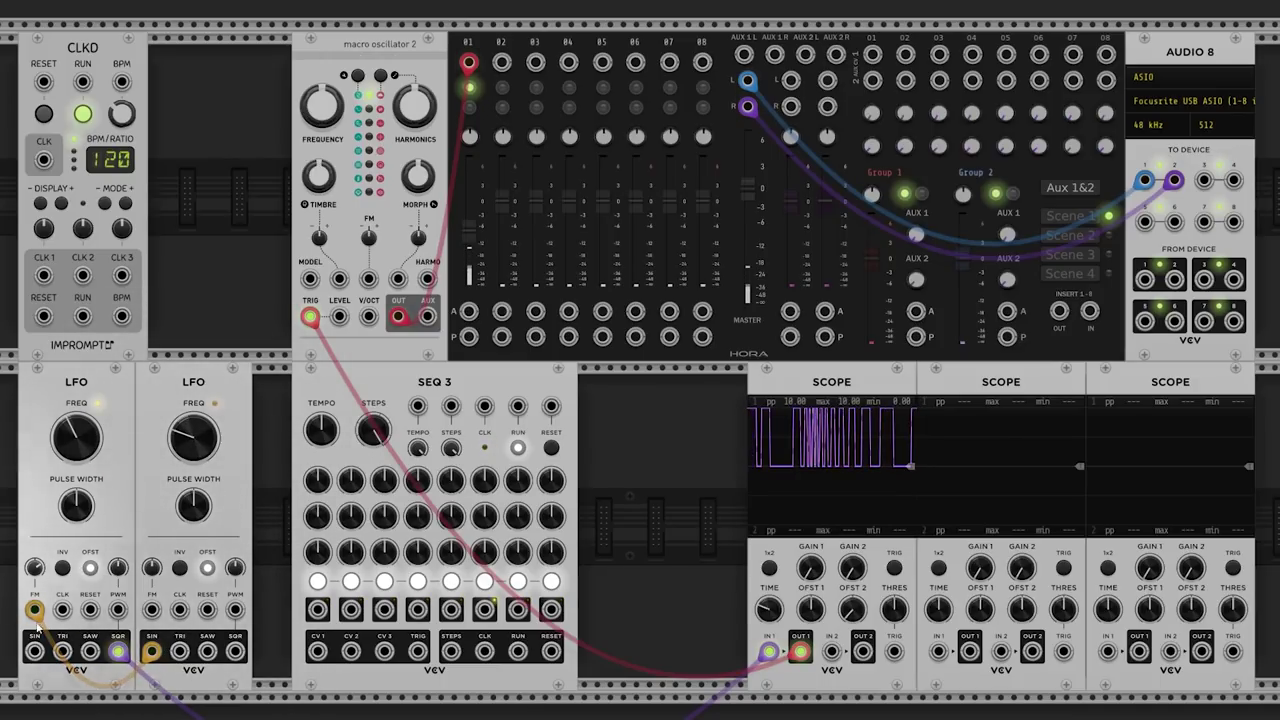
mouse_move(158, 660)
mouse_down()
mouse_move(760, 680)
mouse_move(831, 651)
mouse_up()
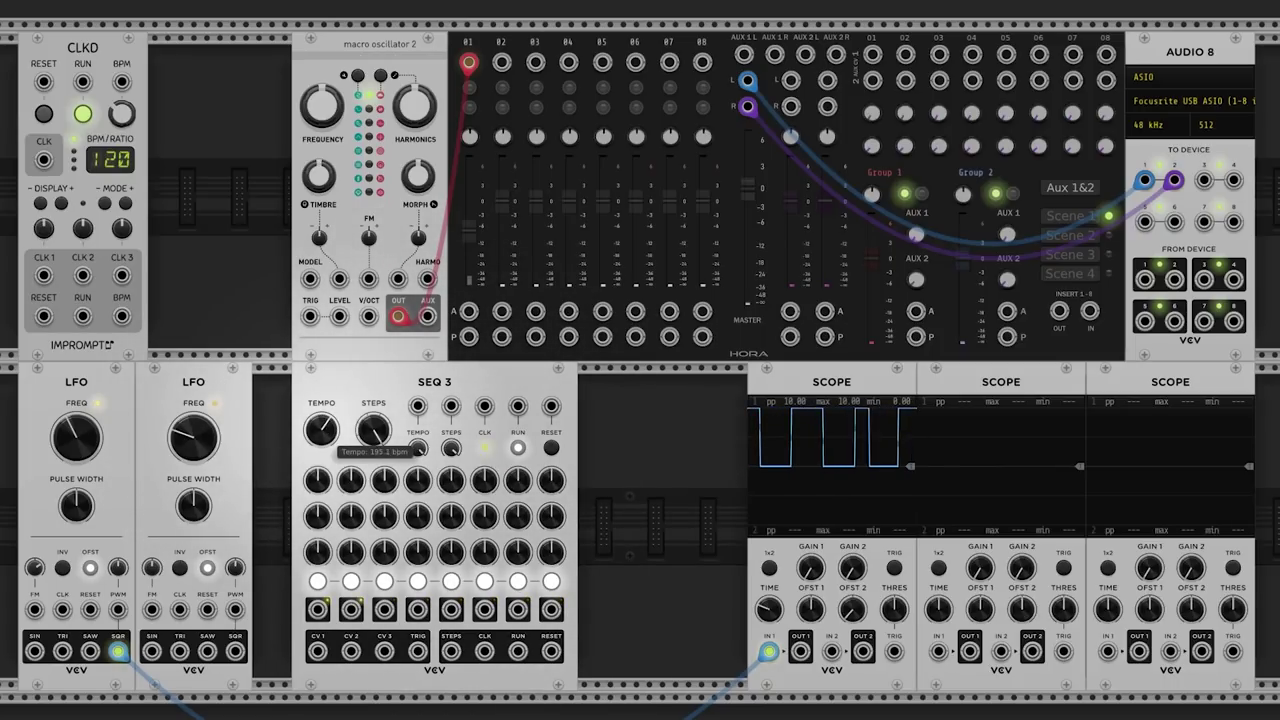
Reset SEQ 3's tempo to 120 BPM and replace the first scope's LFO signal with SEQ 3's CV 1 on channel 1 and trigger on channel 2
drag(417, 447, 417, 430)
double_click(321, 430)
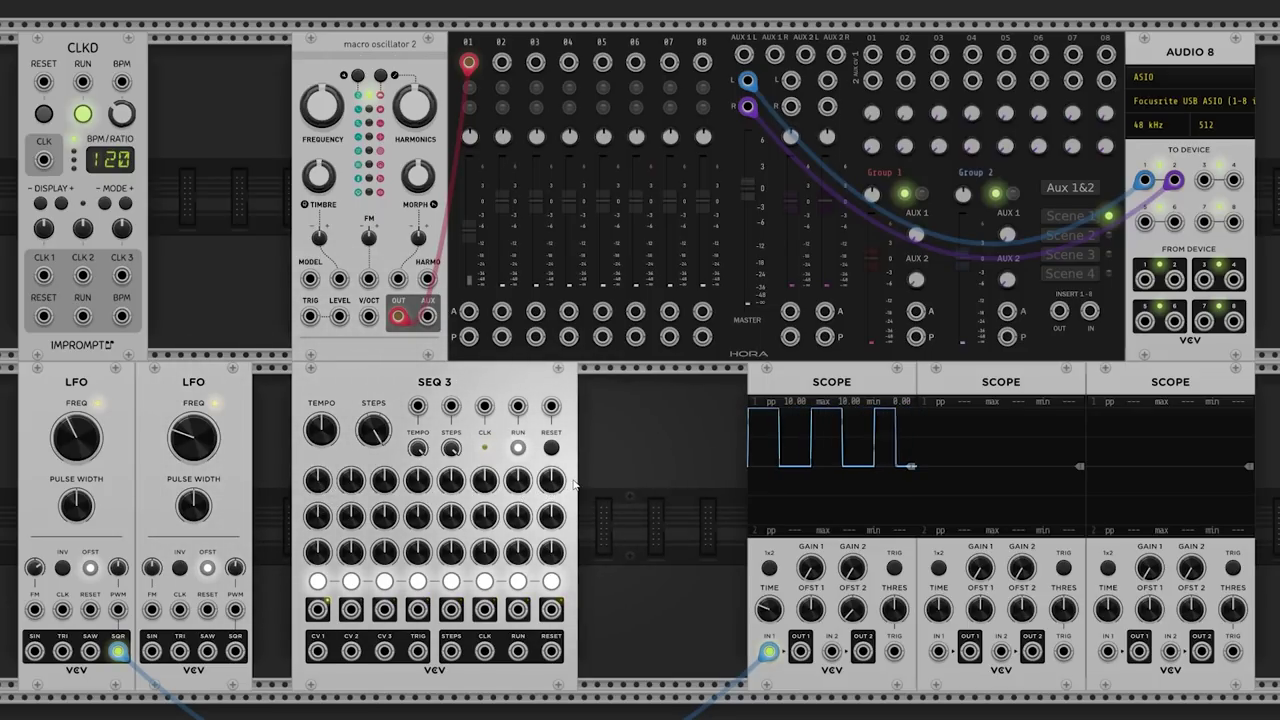
drag(768, 652, 690, 690)
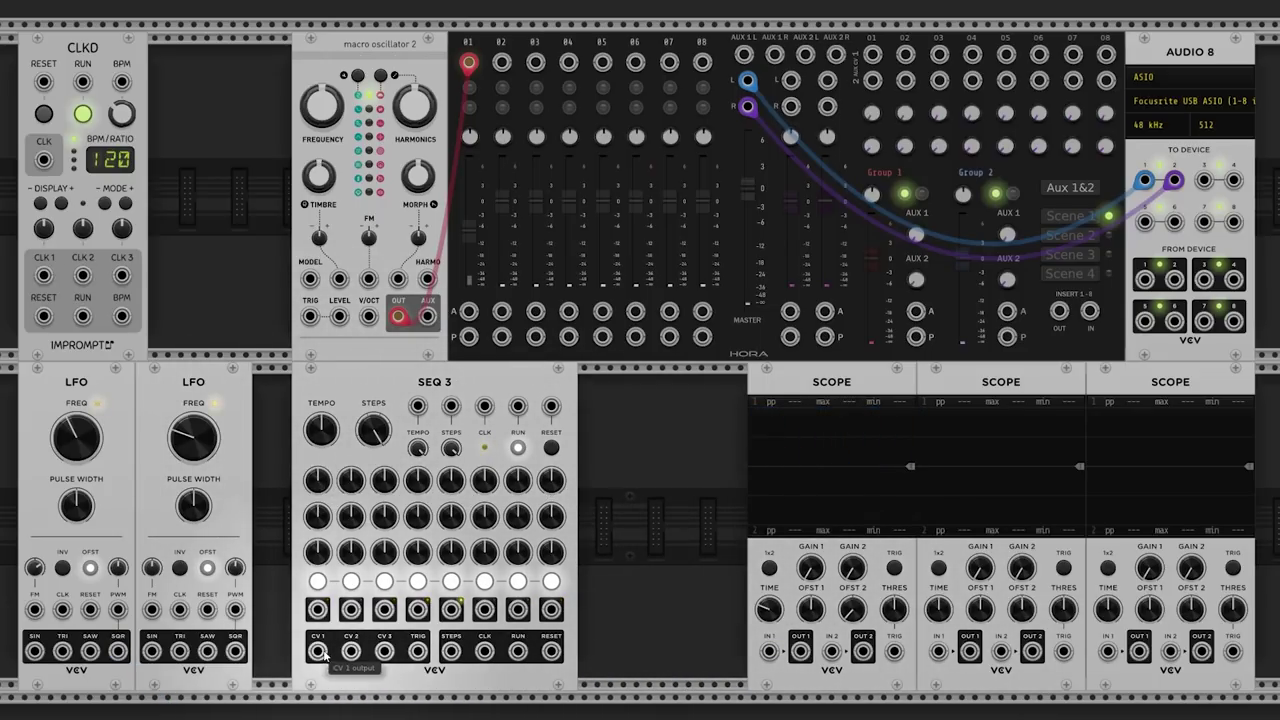
mouse_move(317, 652)
mouse_down()
mouse_move(560, 685)
mouse_move(786, 651)
mouse_move(768, 652)
mouse_up()
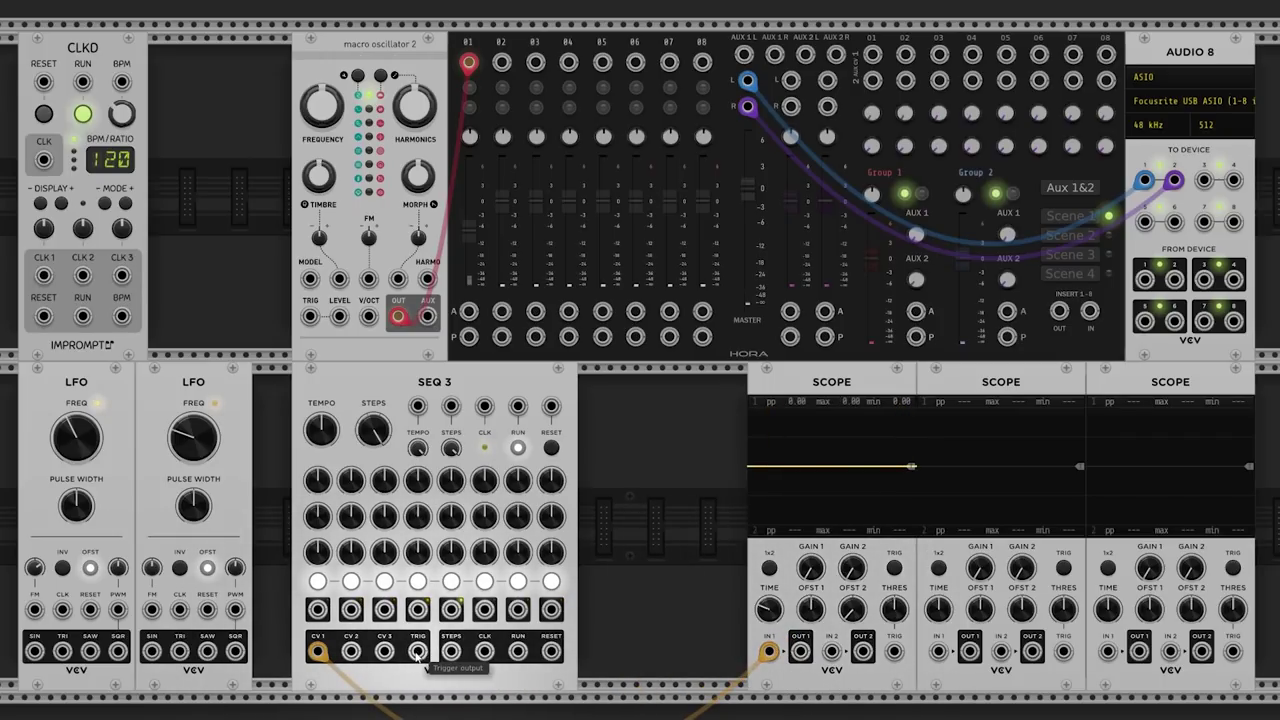
mouse_move(418, 652)
mouse_down()
mouse_move(430, 710)
mouse_move(770, 672)
mouse_move(831, 652)
mouse_up()
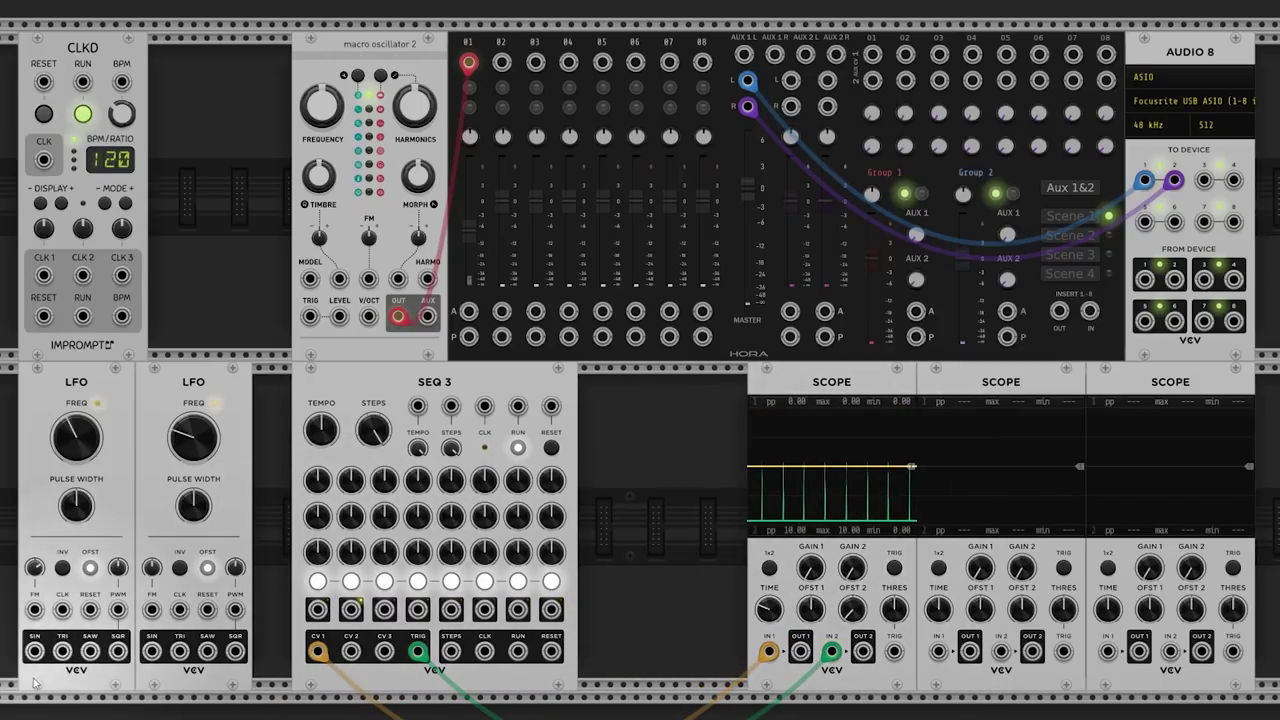
Patch the first LFO's square output into the second scope's channel 1 and widen that scope's time window
drag(118, 651, 250, 718)
drag(160, 719, 938, 652)
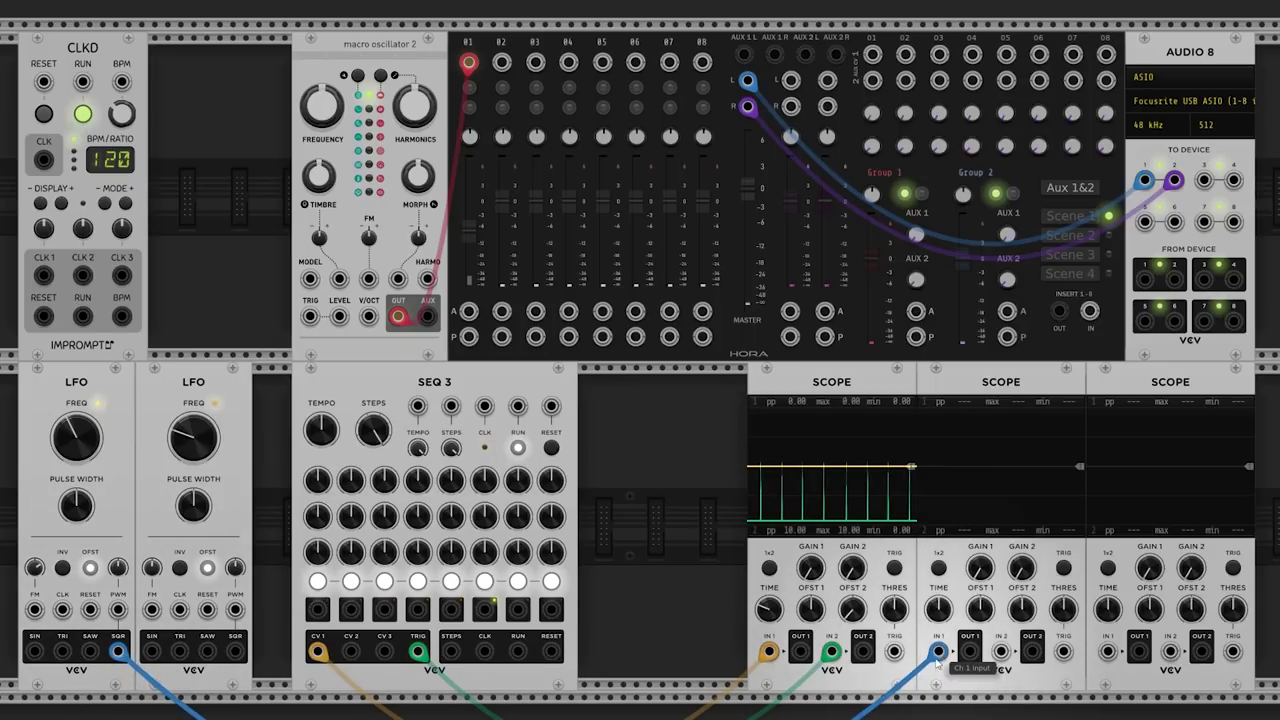
drag(938, 608, 938, 578)
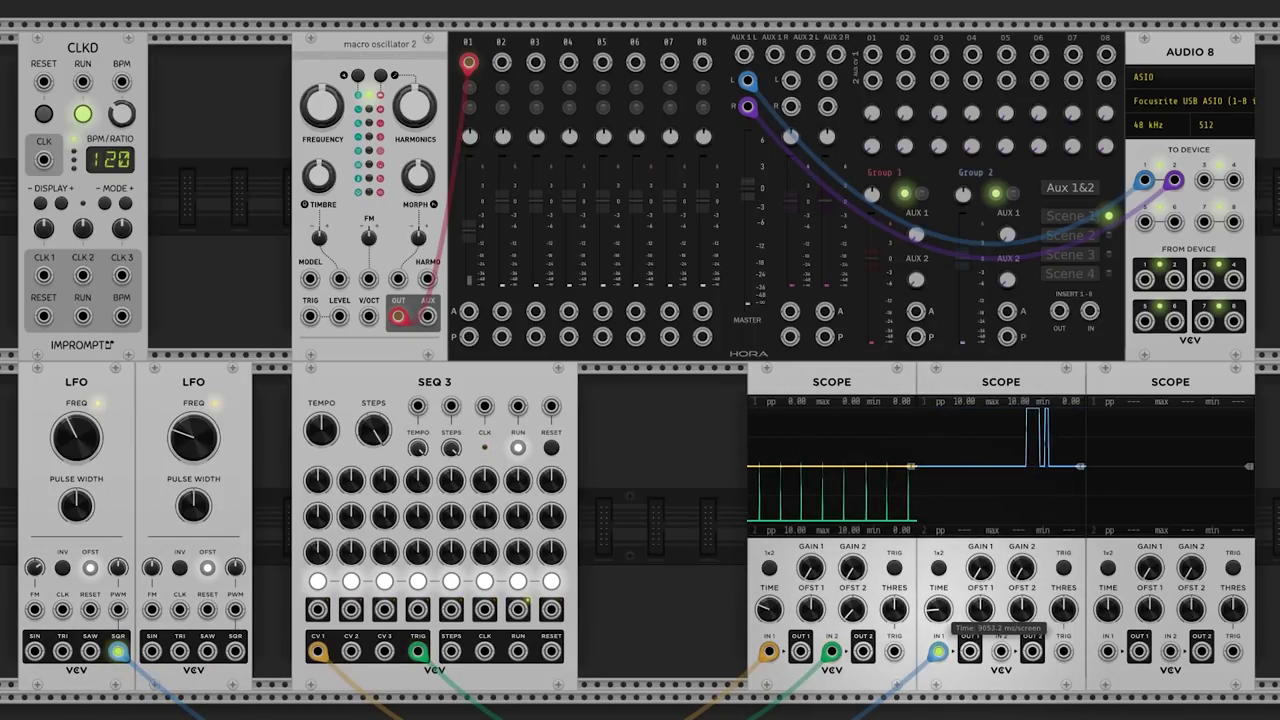
Patch CLKD's CLK 1 into the second scope's channel 2 and raise the first LFO's frequency to about the clock's rate
drag(44, 276, 1000, 642)
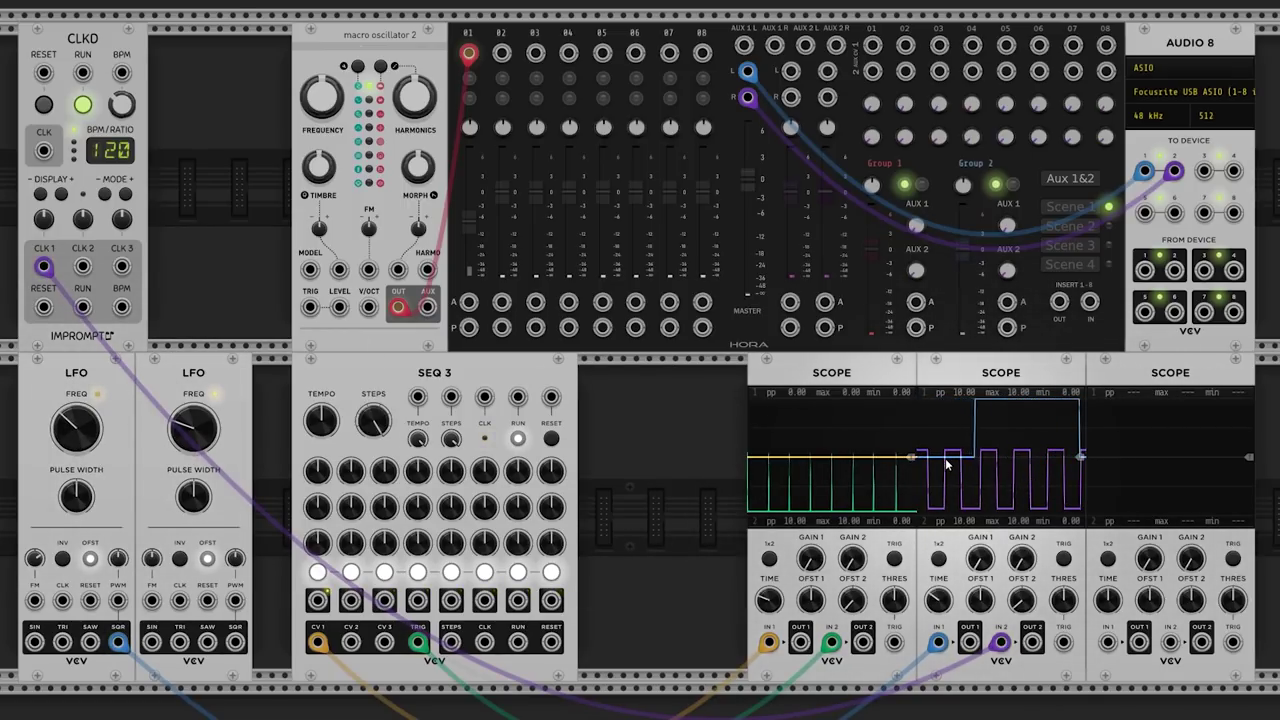
mouse_move(76, 428)
mouse_down()
mouse_move(76, 400)
mouse_move(76, 445)
mouse_up()
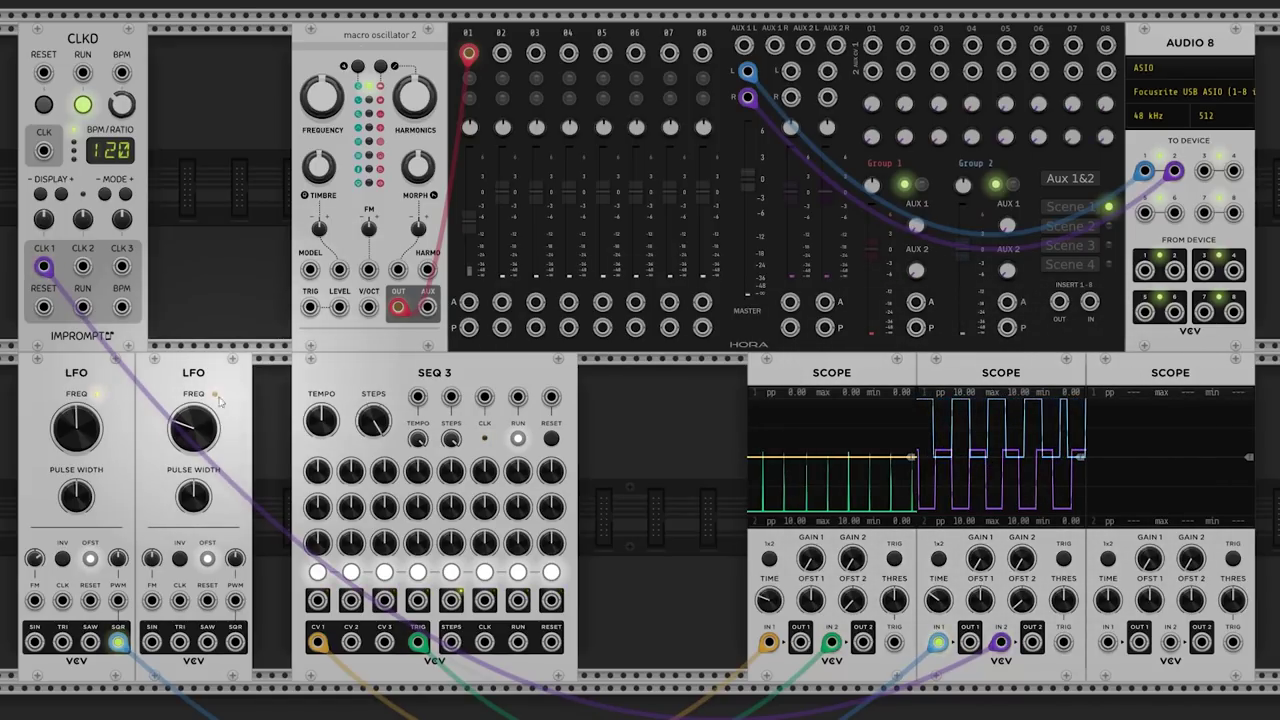
drag(76, 488, 76, 520)
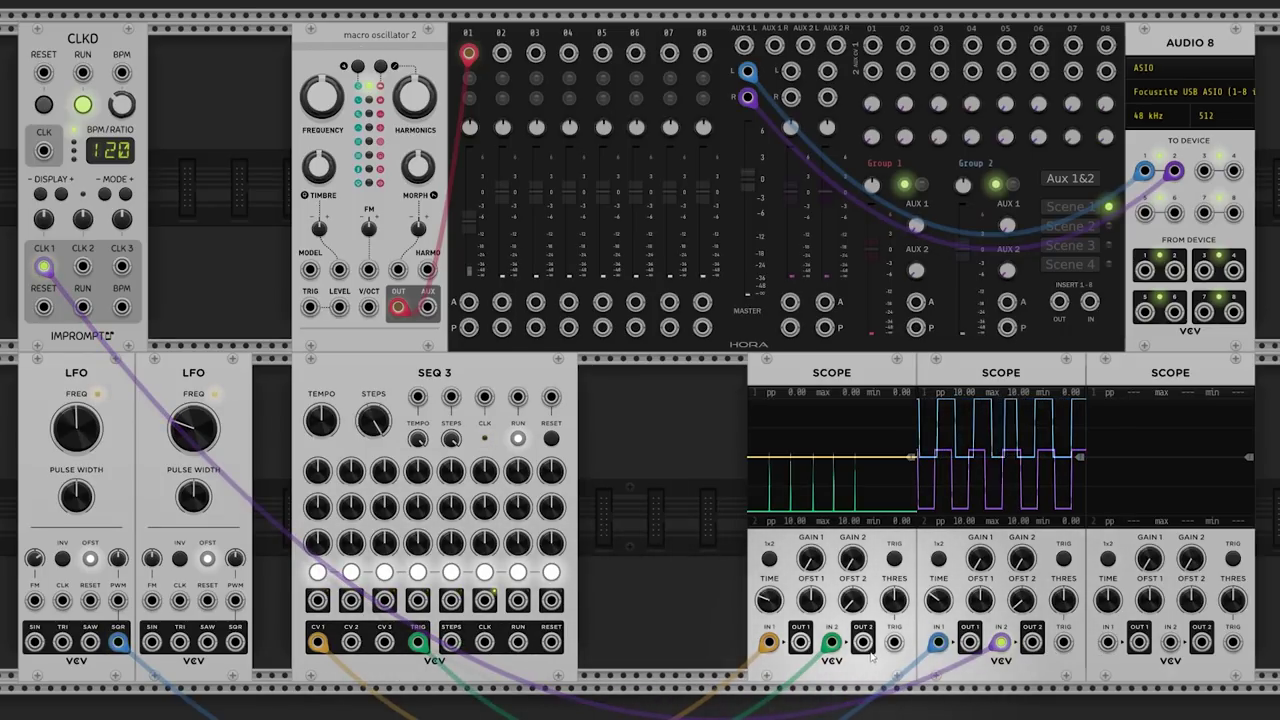
Patch the first scope's channel 2 output into Macro Oscillator 2's trigger input and slightly lower mixer channel 1's level
drag(862, 641, 310, 307)
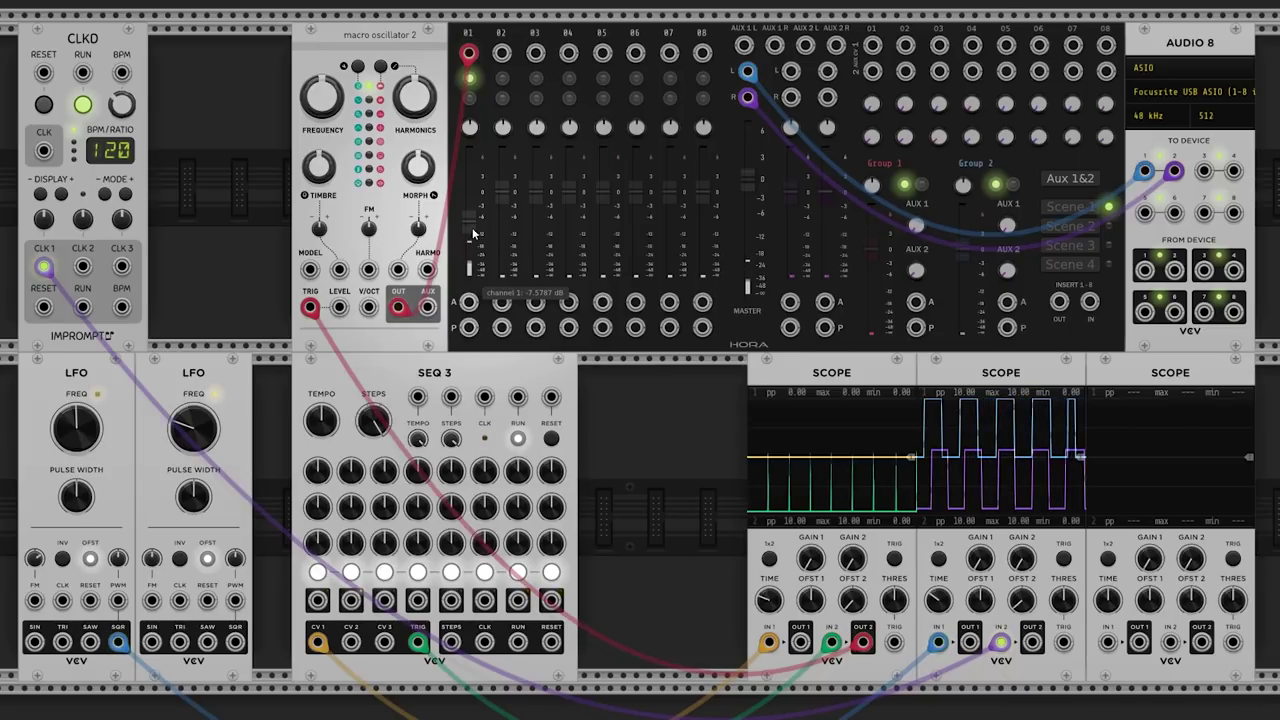
drag(472, 226, 475, 233)
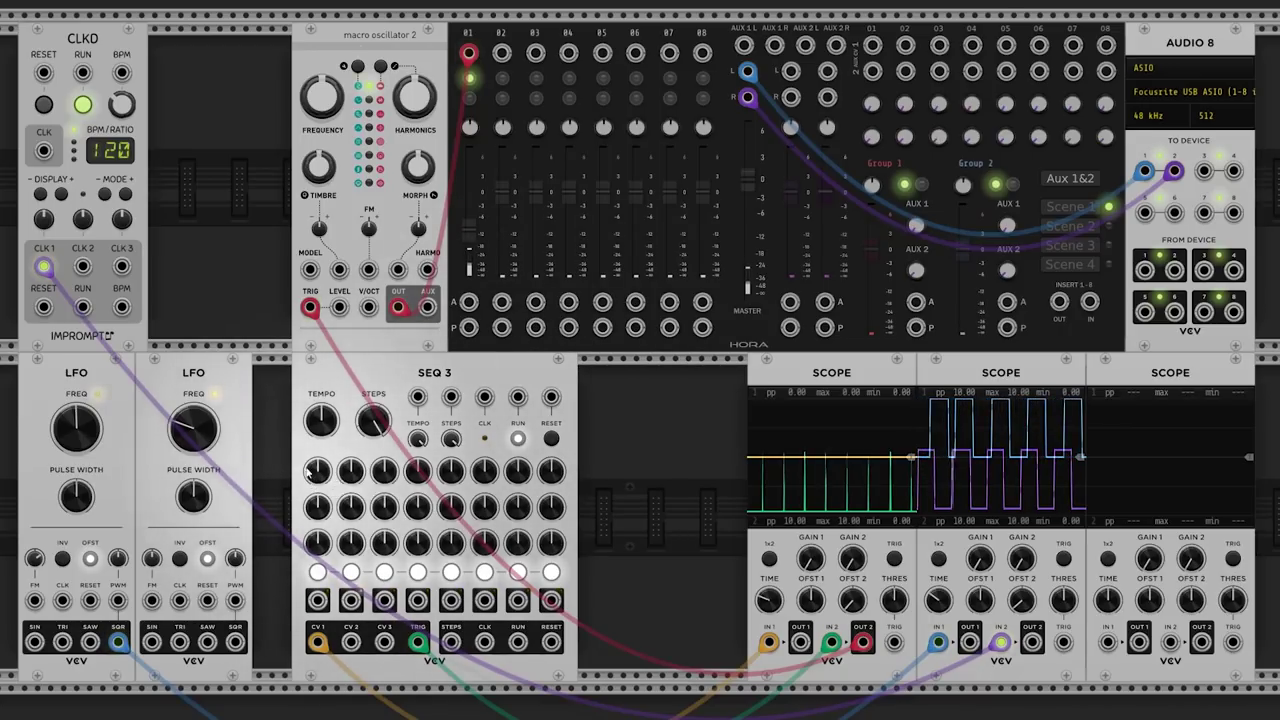
Give SEQ 3's CV 1 steps varied values and patch the first scope's channel 1 output into Macro Oscillator 2's V/OCT input
mouse_move(382, 470)
mouse_down()
mouse_move(382, 445)
mouse_move(450, 444)
mouse_move(484, 420)
mouse_up()
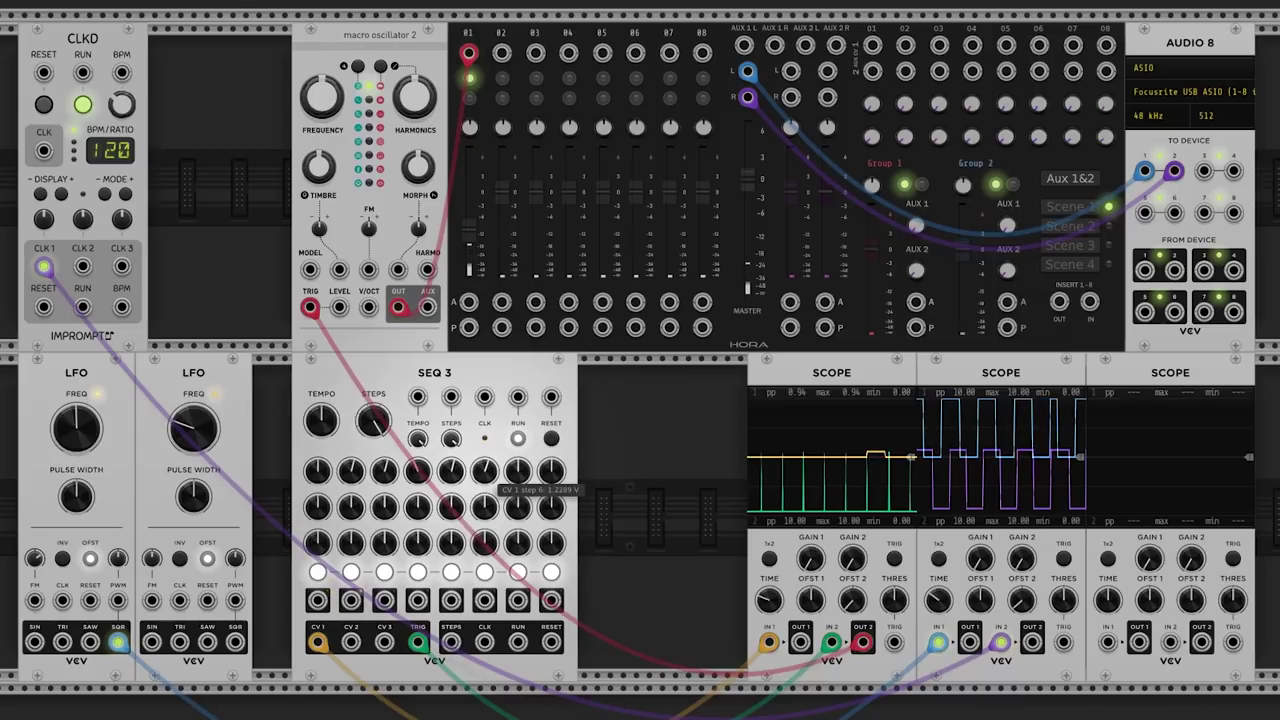
mouse_move(518, 471)
mouse_down()
mouse_move(518, 540)
mouse_move(551, 372)
mouse_up()
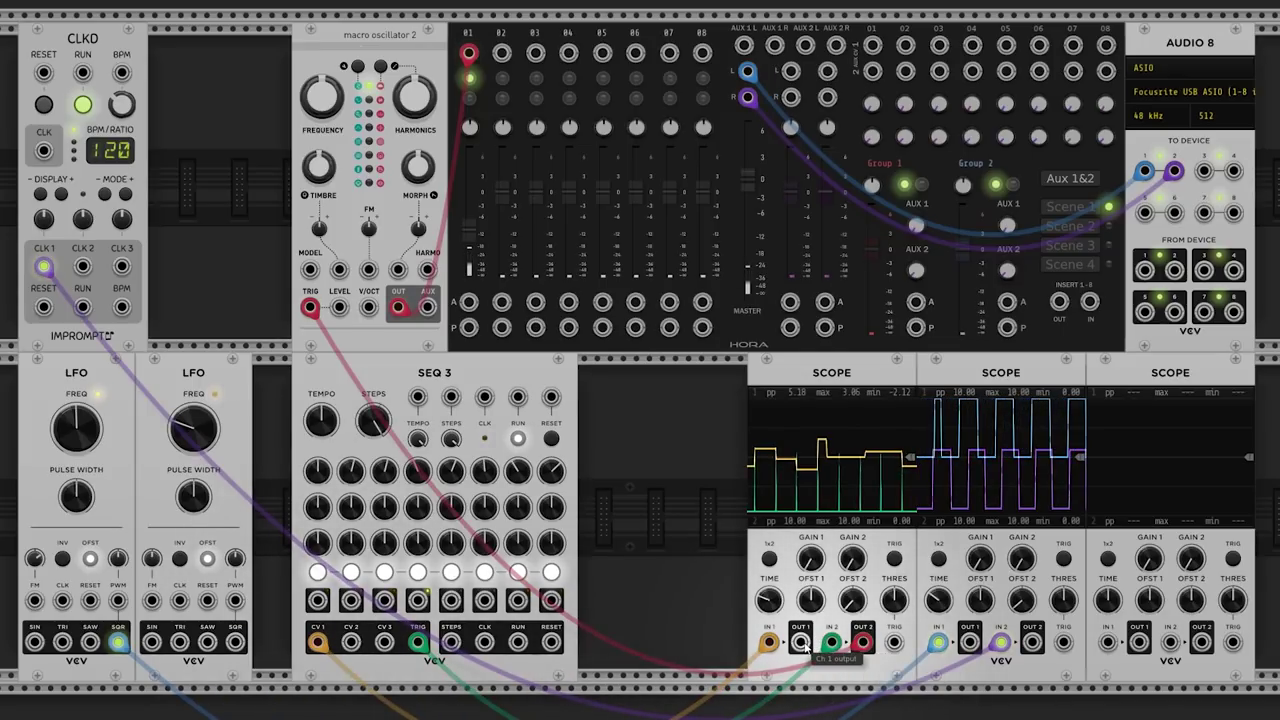
drag(801, 642, 369, 307)
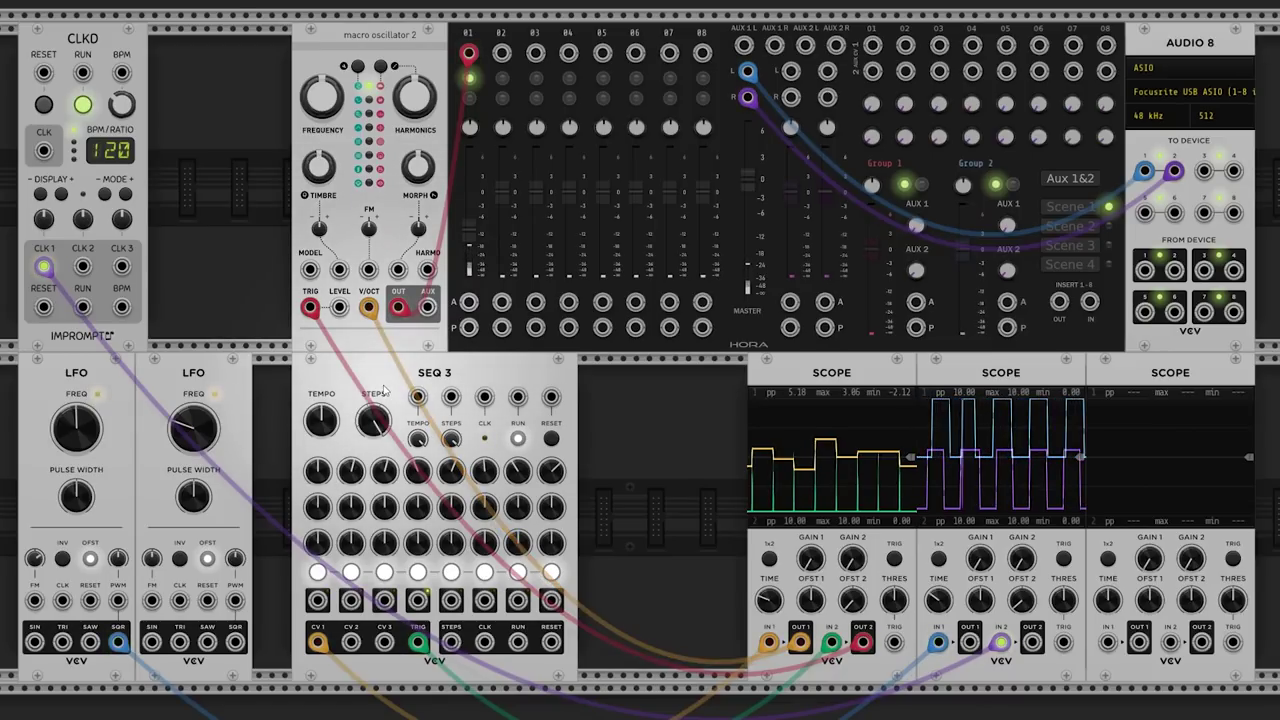
mouse_move(319, 424)
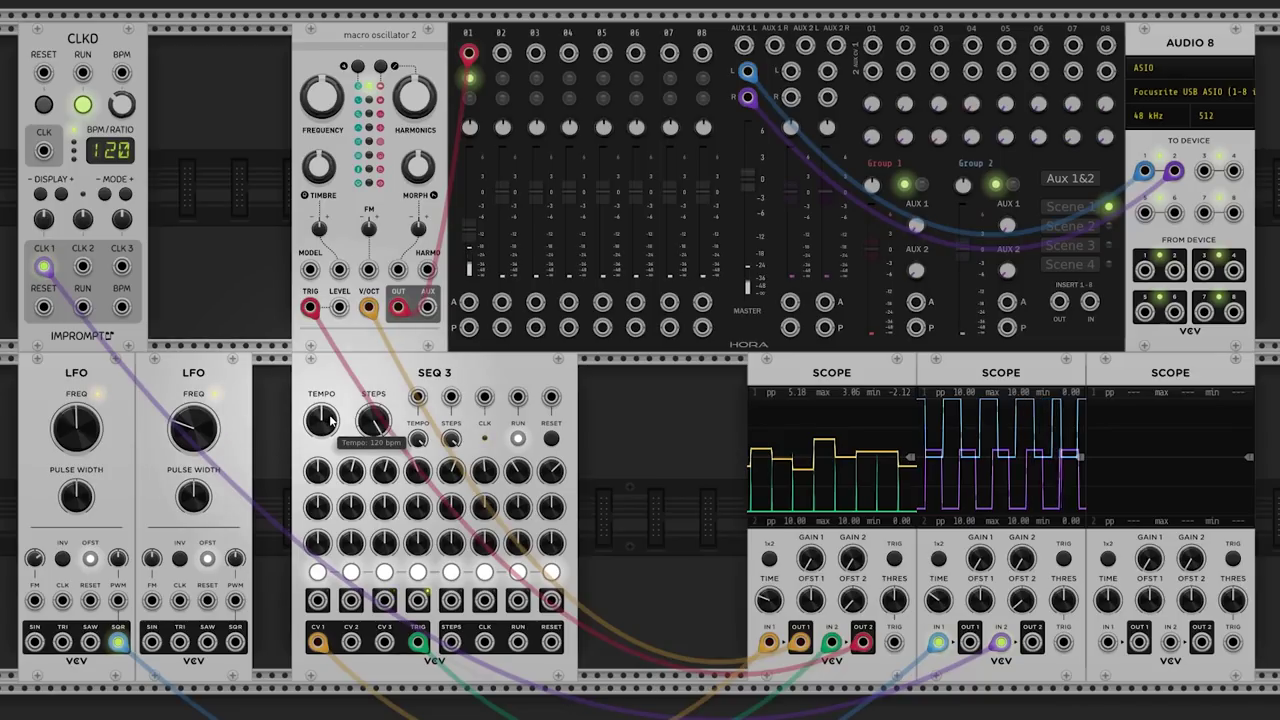
Reroute the first scope's channel 1 output from V/OCT to Macro Oscillator 2's Timbre input and turn up the Timbre CV amount
drag(369, 307, 593, 467)
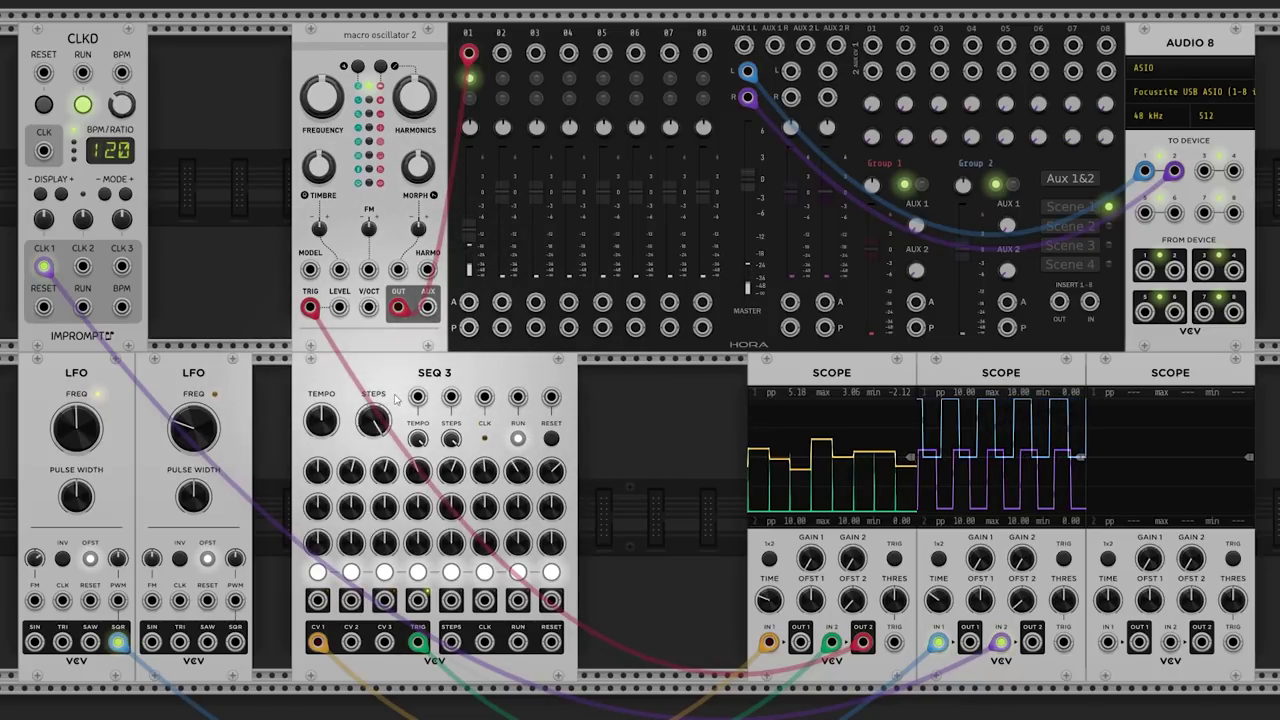
drag(428, 370, 421, 369)
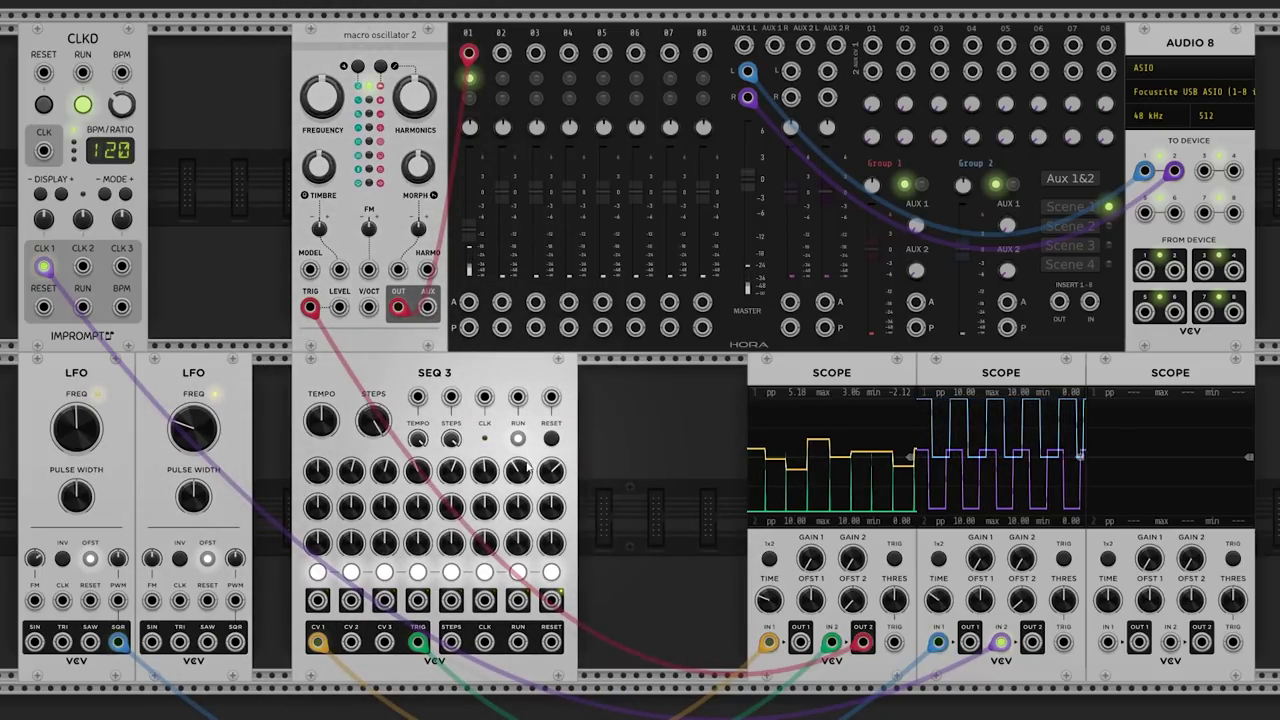
drag(451, 397, 800, 640)
drag(451, 397, 340, 271)
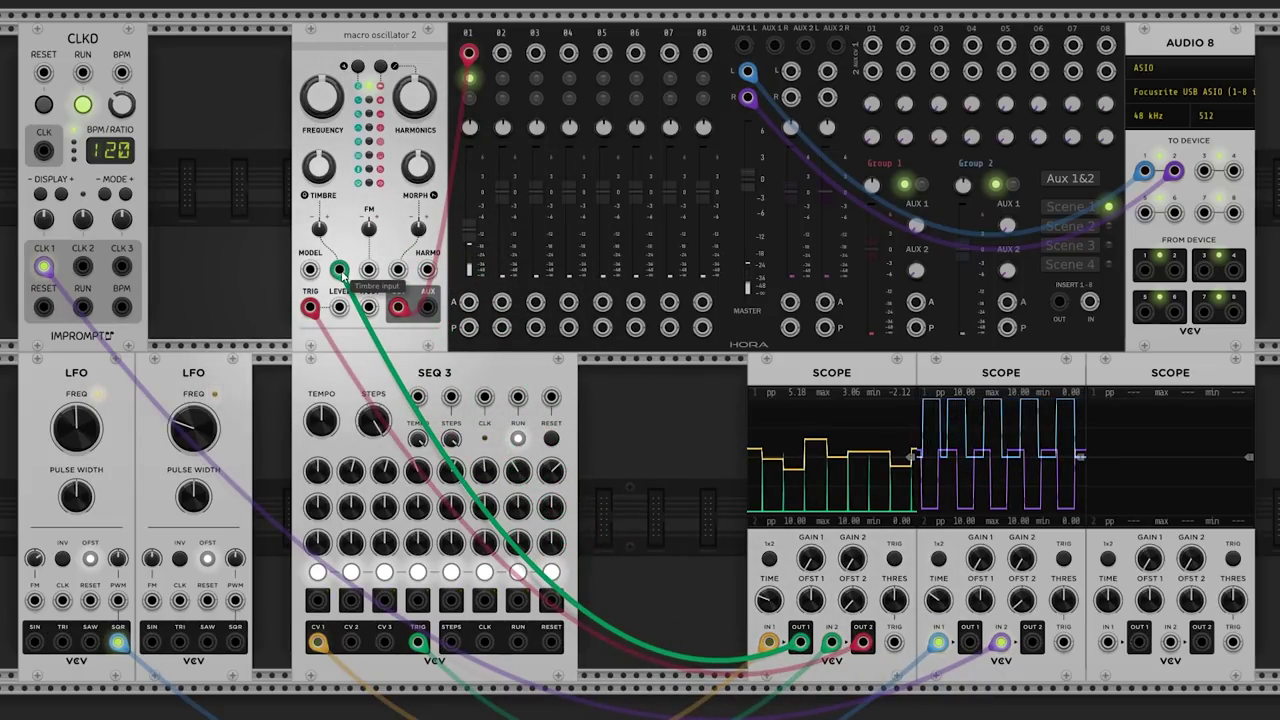
drag(342, 275, 340, 270)
drag(319, 228, 319, 221)
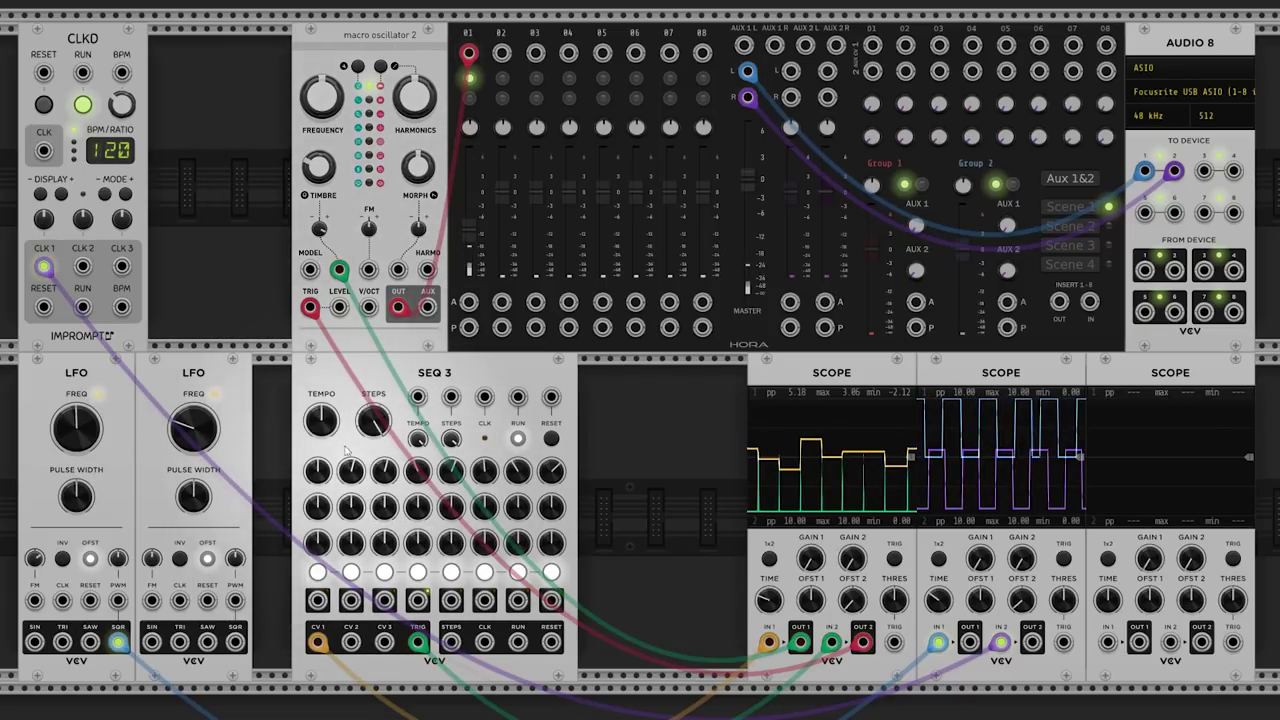
mouse_move(323, 172)
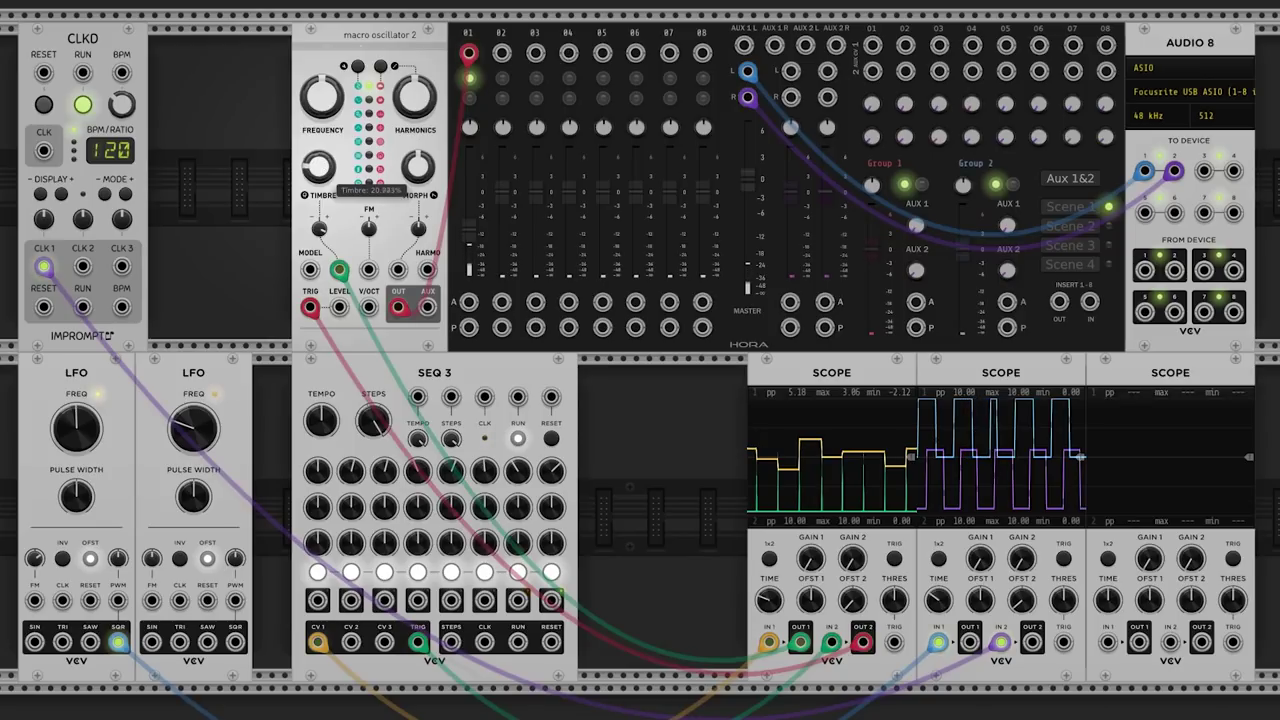
Move the sequence cable from the Timbre input to Macro Oscillator 2's Harmonics input and recentre the Timbre CV amount
mouse_move(333, 268)
drag(341, 268, 427, 270)
mouse_move(321, 229)
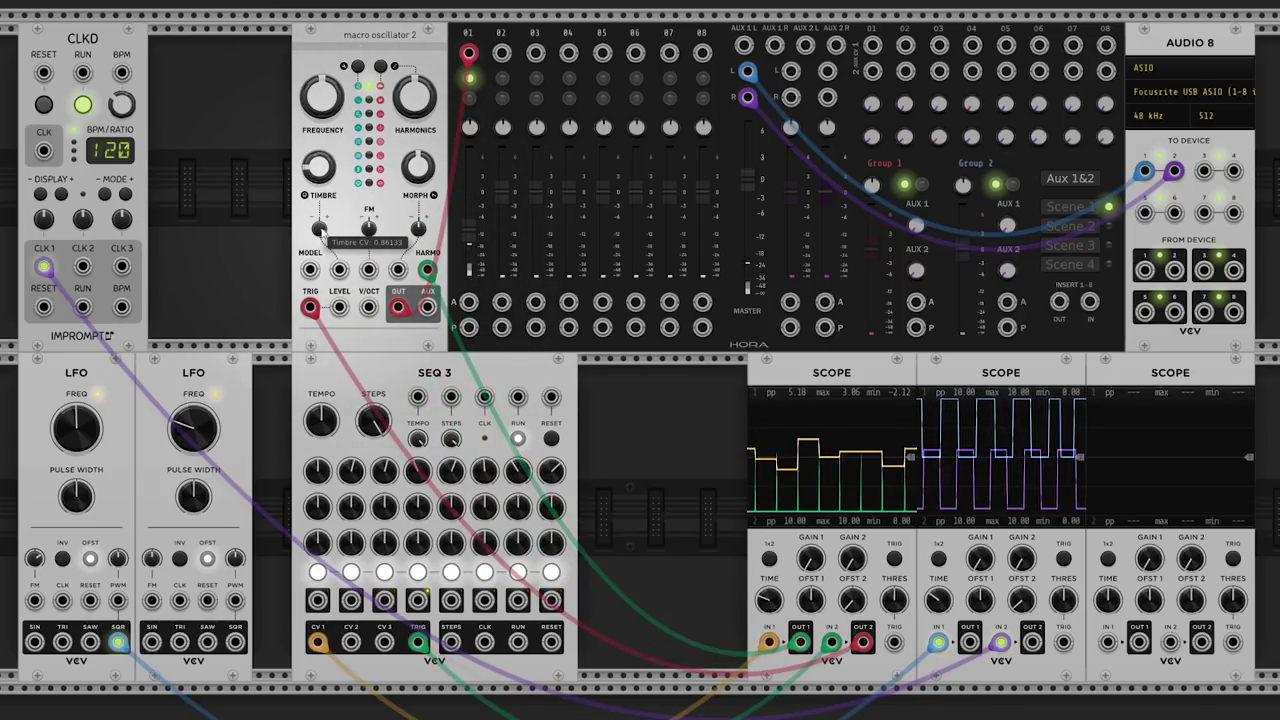
mouse_move(323, 184)
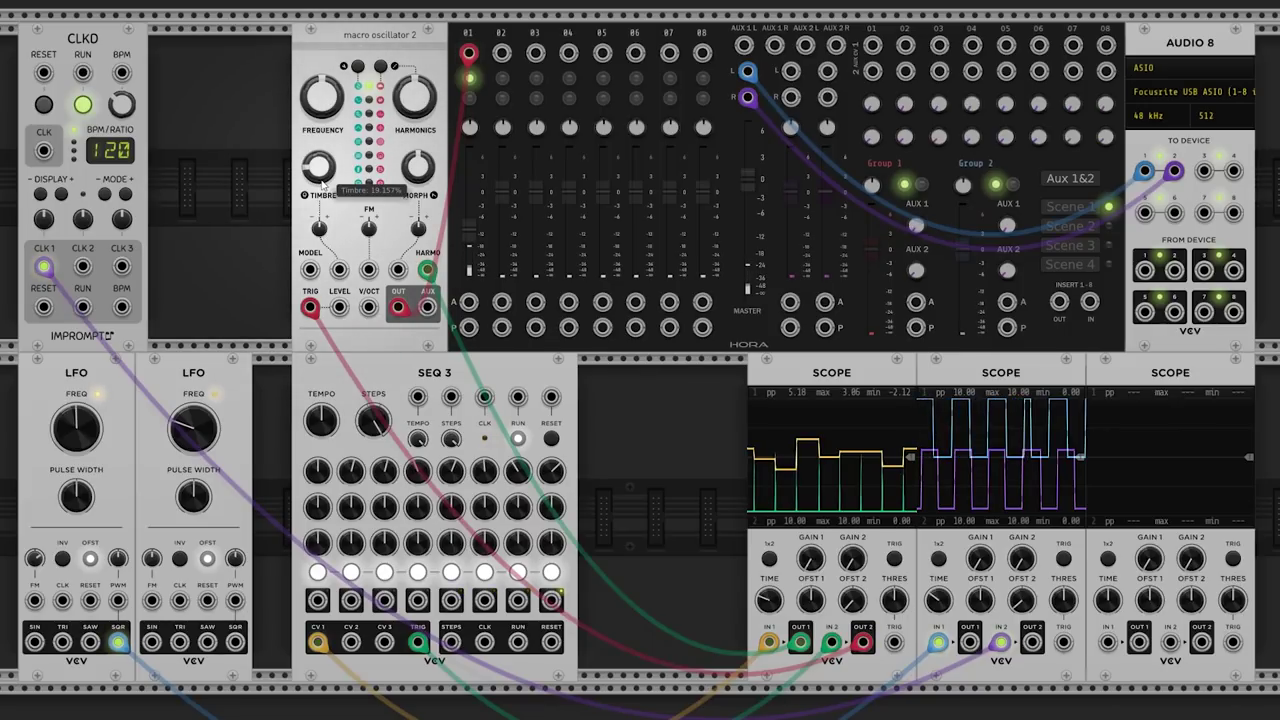
Move the sequence cable from Macro Oscillator 2's Harmonics input to its Timbre input and reroute CLKD's clock 1 output to SEQ 3's CLK input
drag(427, 270, 339, 270)
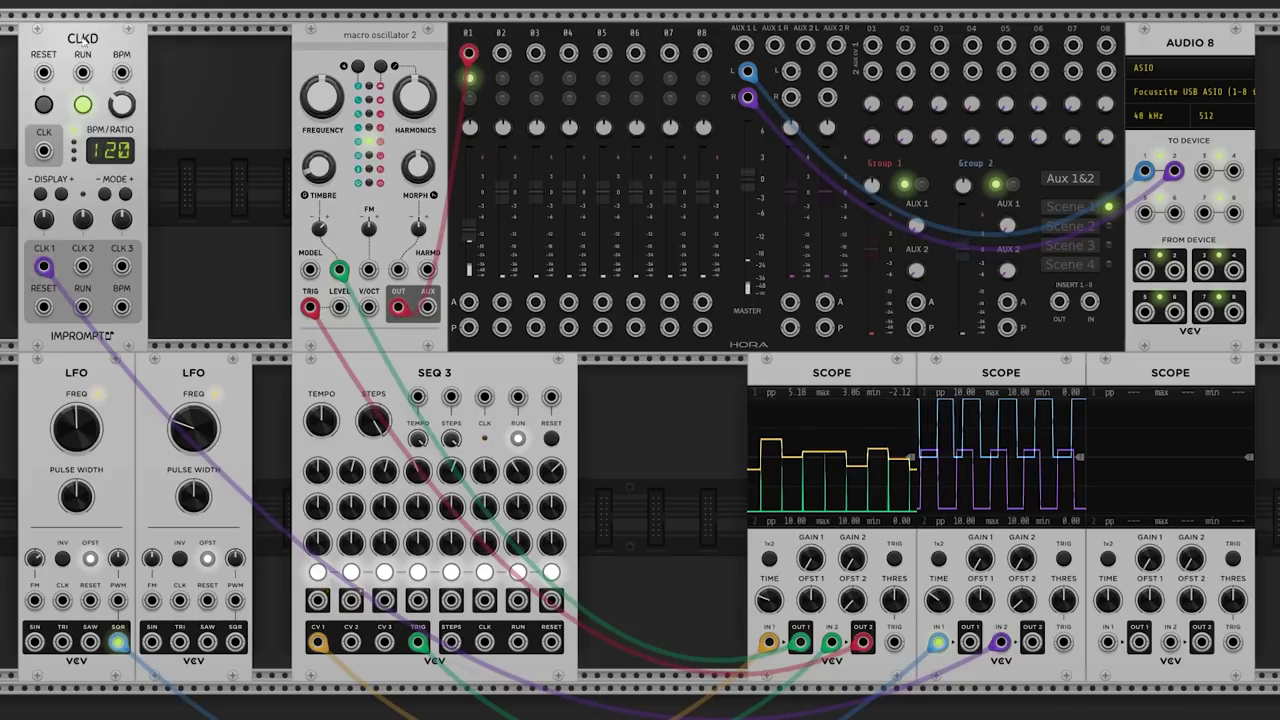
drag(43, 266, 630, 518)
drag(43, 266, 484, 397)
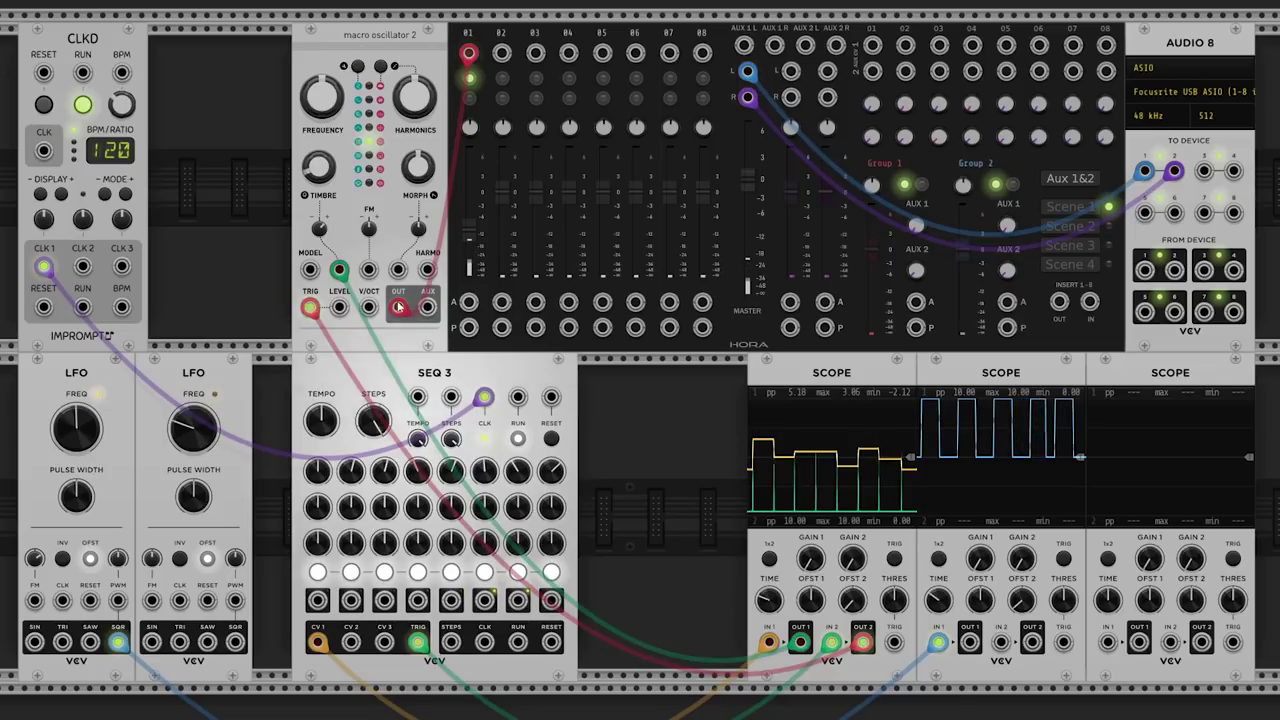
Try faster CLKD master clock tempos of 175 and 196 BPM, and reset the tempo to 120 BPM
drag(122, 104, 122, 96)
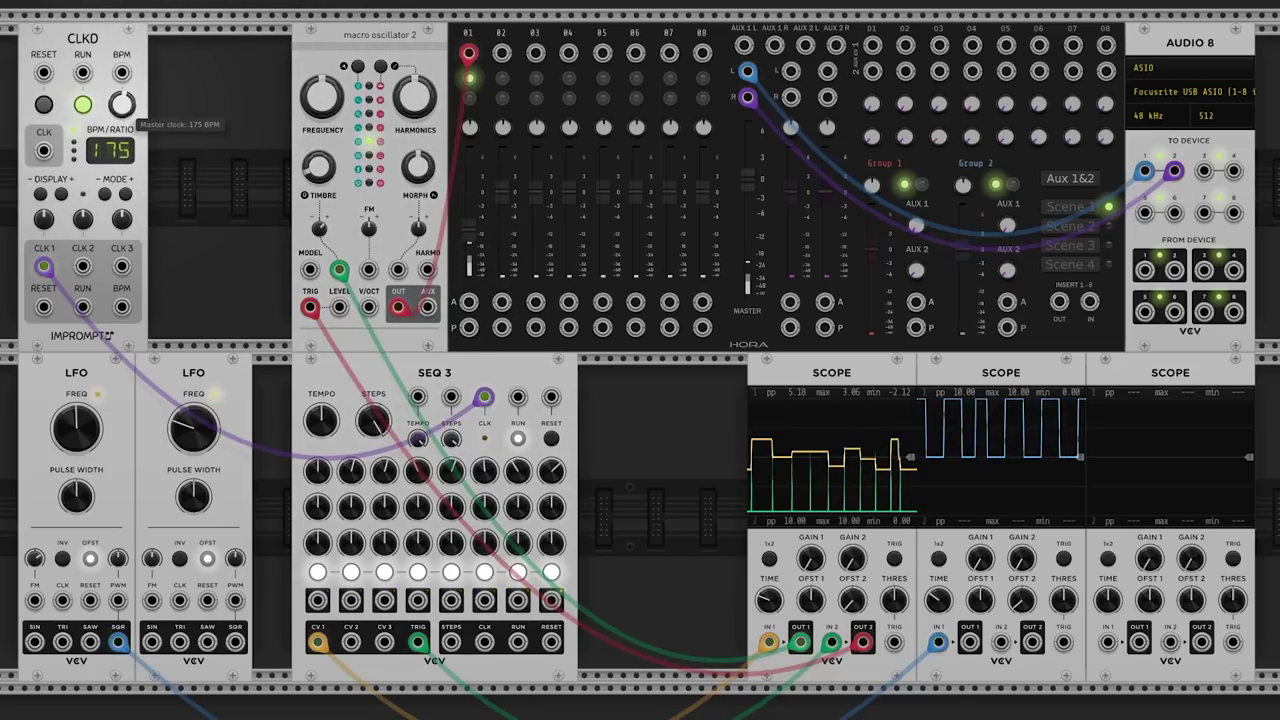
drag(121, 104, 121, 98)
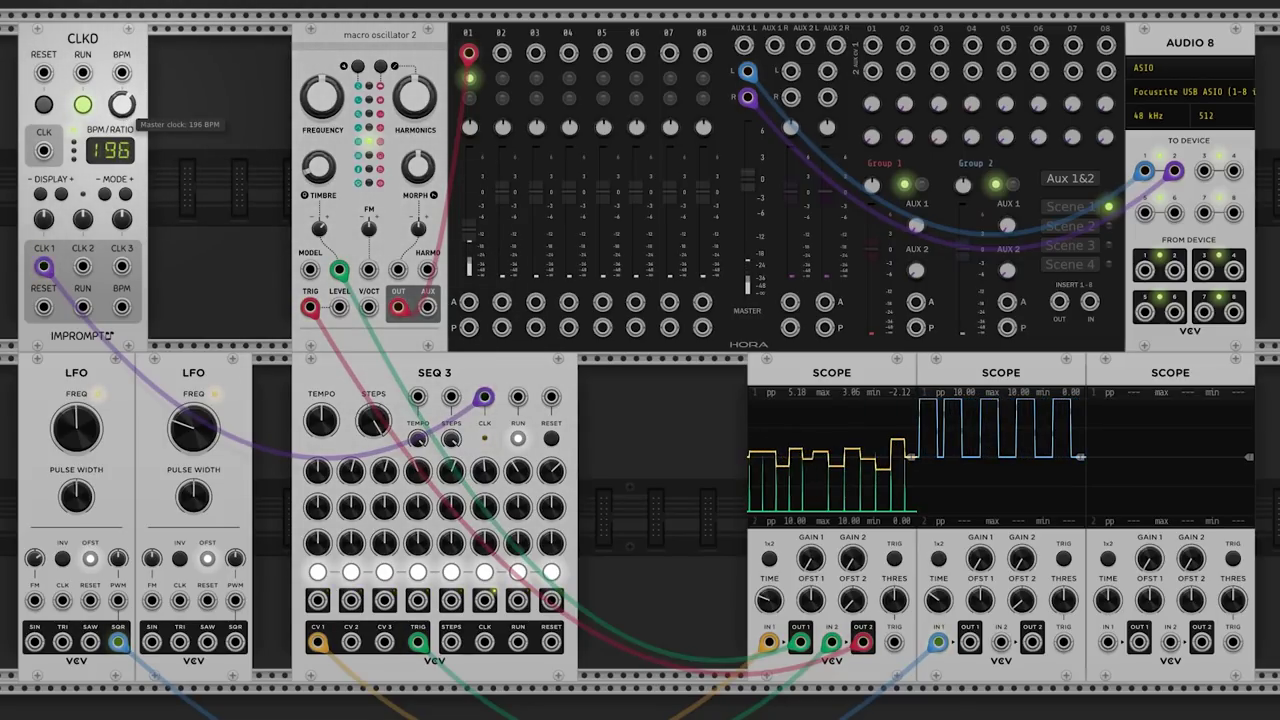
double_click(121, 104)
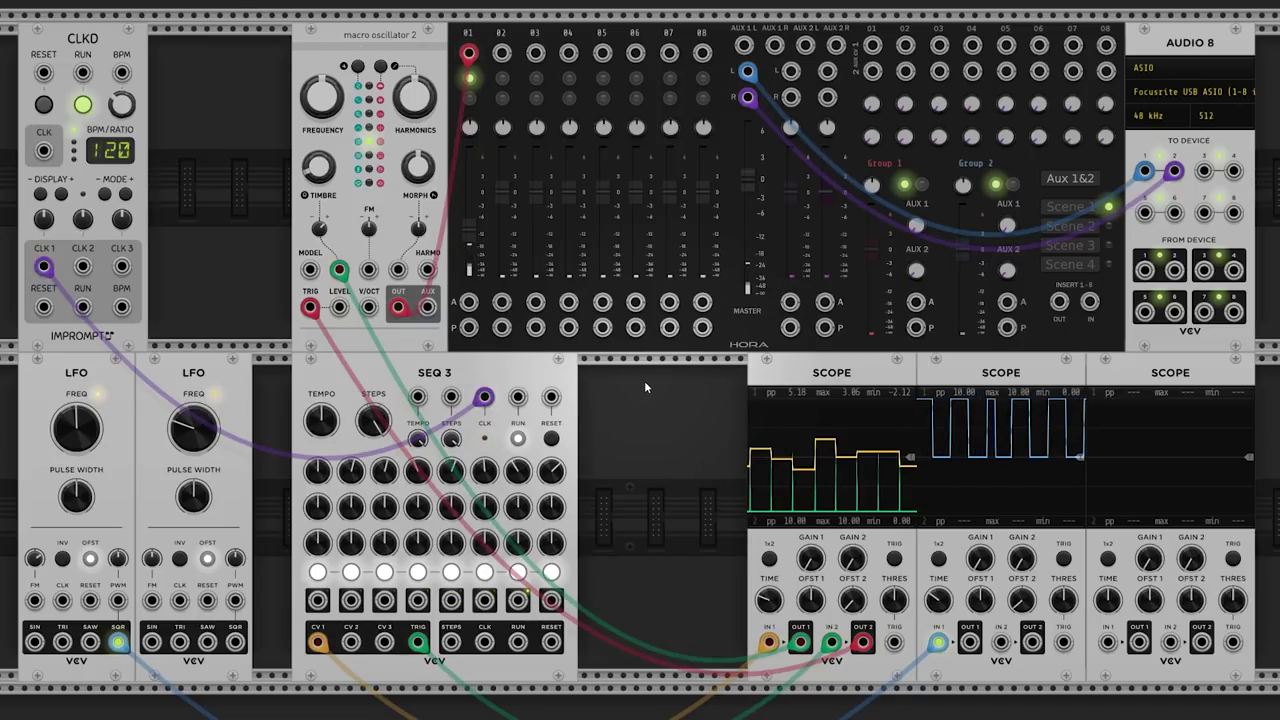
drag(645, 383, 1215, 630)
key(ctrl+shift+a)
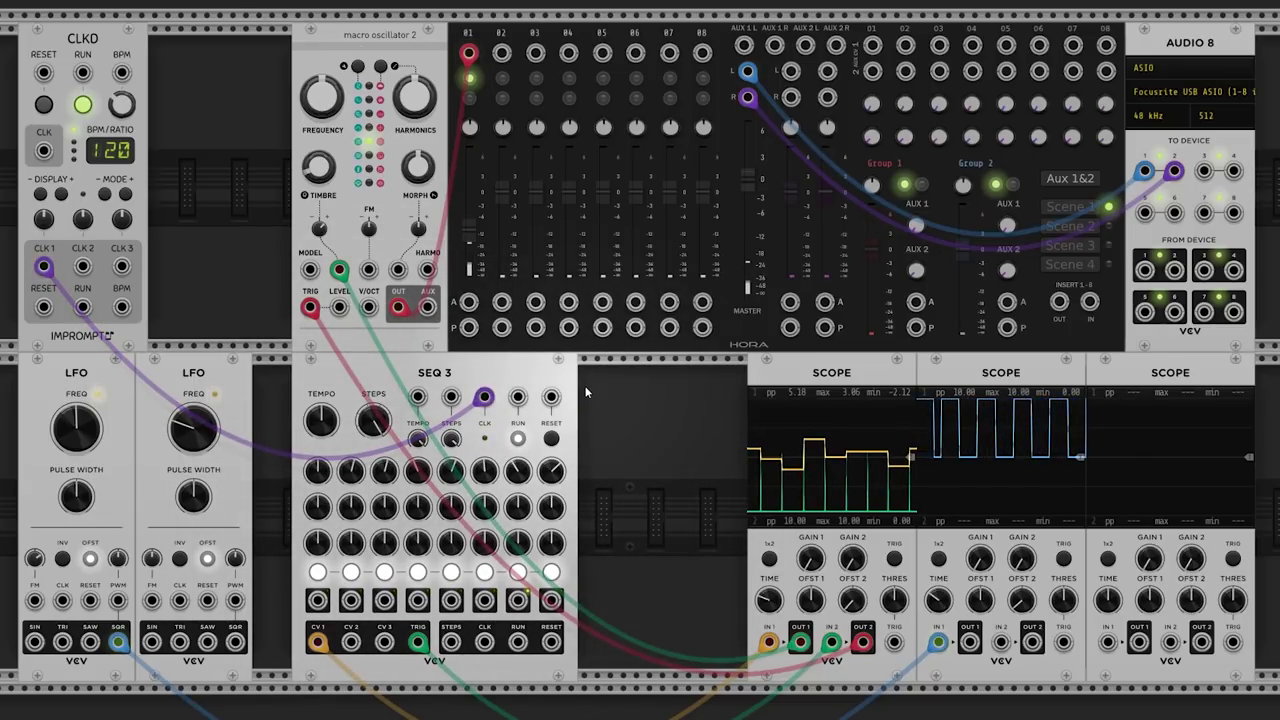
Replace the CLKD cable at SEQ 3's CLK input with one from the second scope's channel 1 output, carrying the LFO square wave
drag(485, 398, 280, 335)
drag(485, 398, 44, 266)
drag(482, 403, 95, 405)
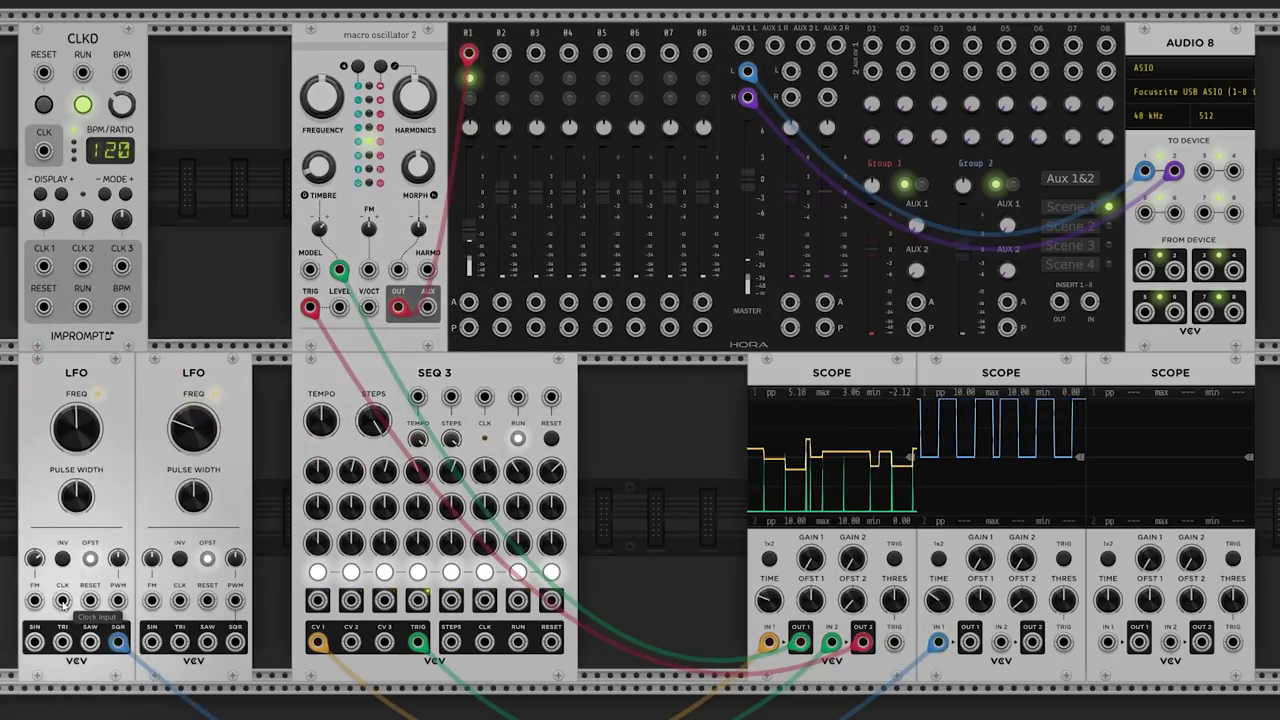
drag(969, 641, 484, 397)
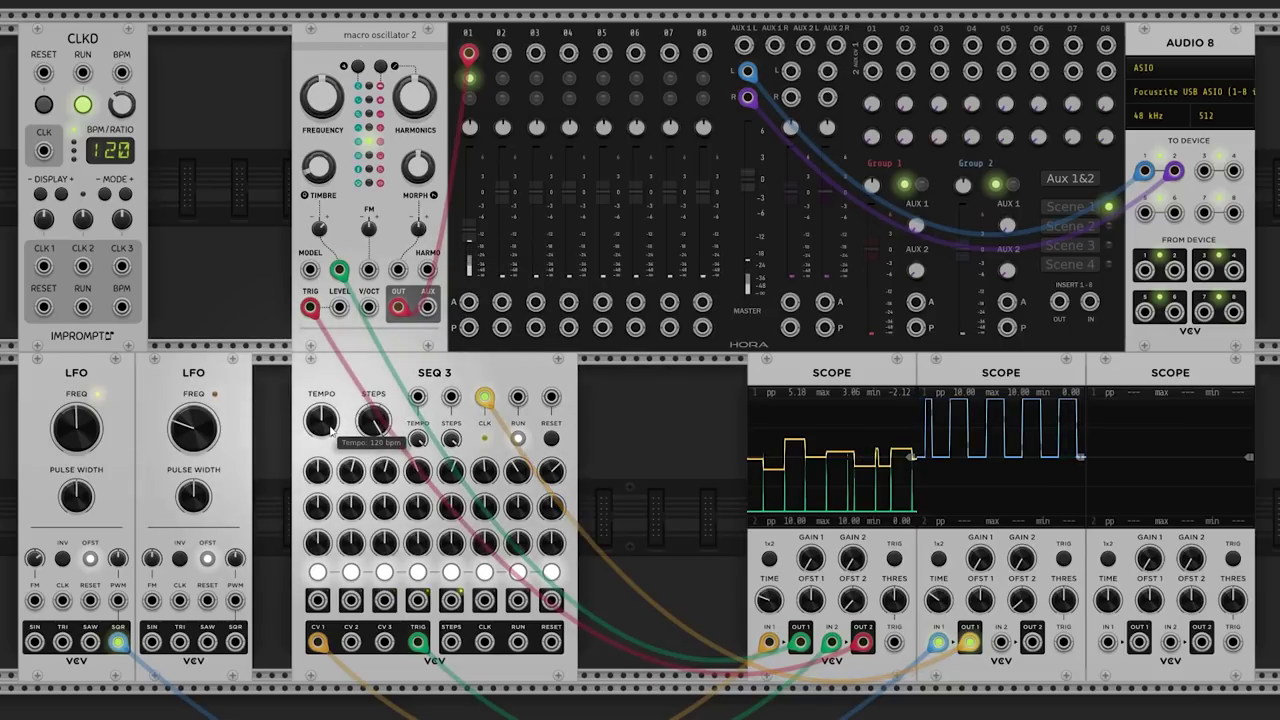
Sweep the first LFO's frequency, and modulate its FM input with the sine output of the second LFO at a lower frequency
drag(86, 438, 92, 373)
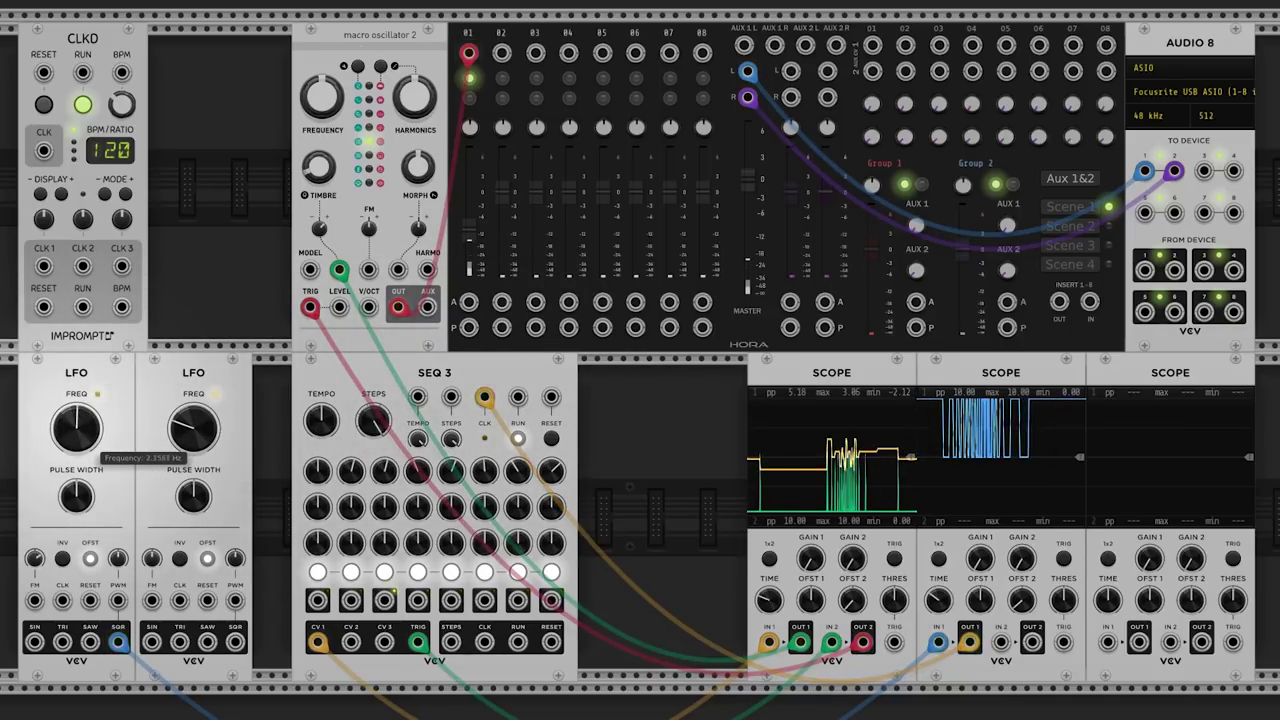
drag(92, 442, 92, 396)
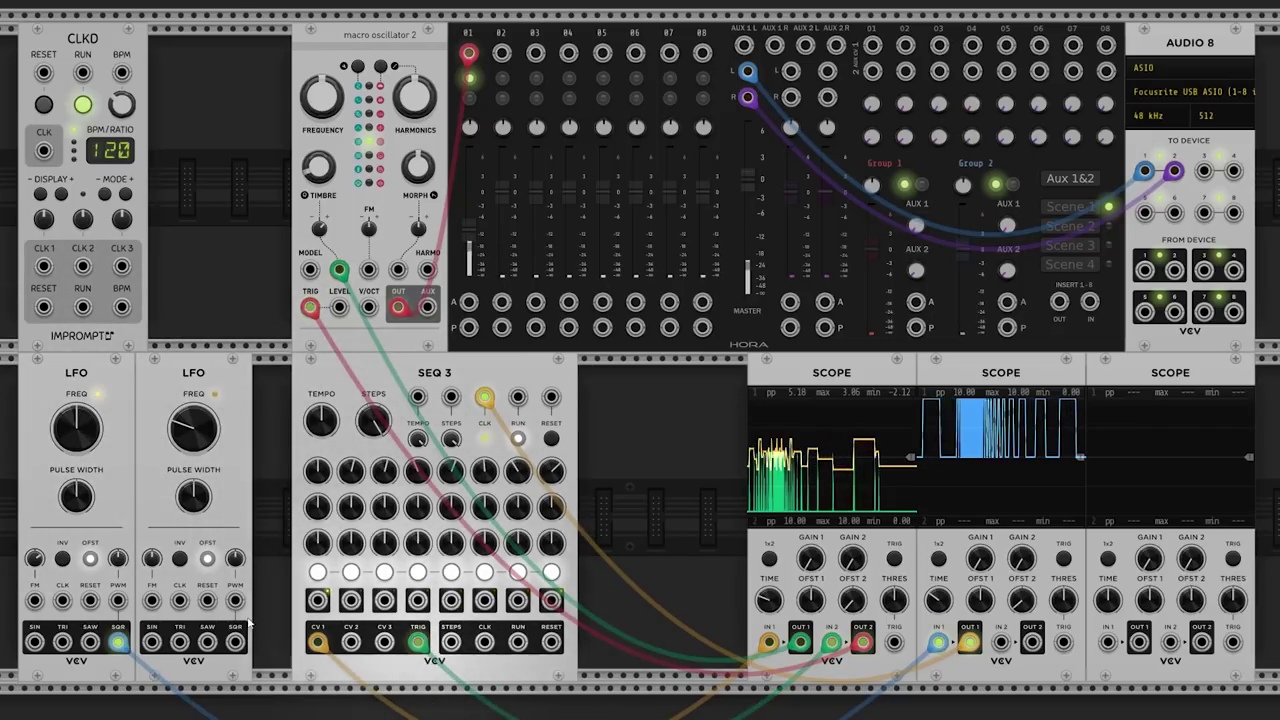
drag(151, 641, 34, 600)
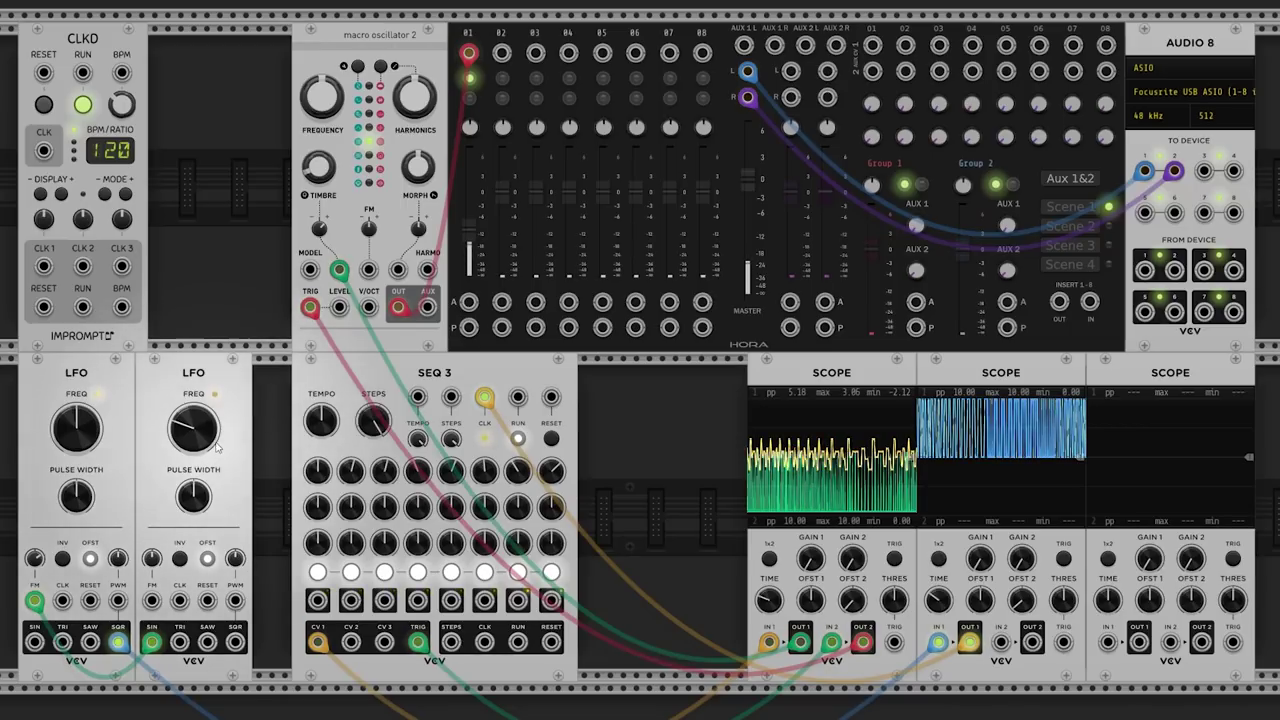
drag(212, 428, 205, 432)
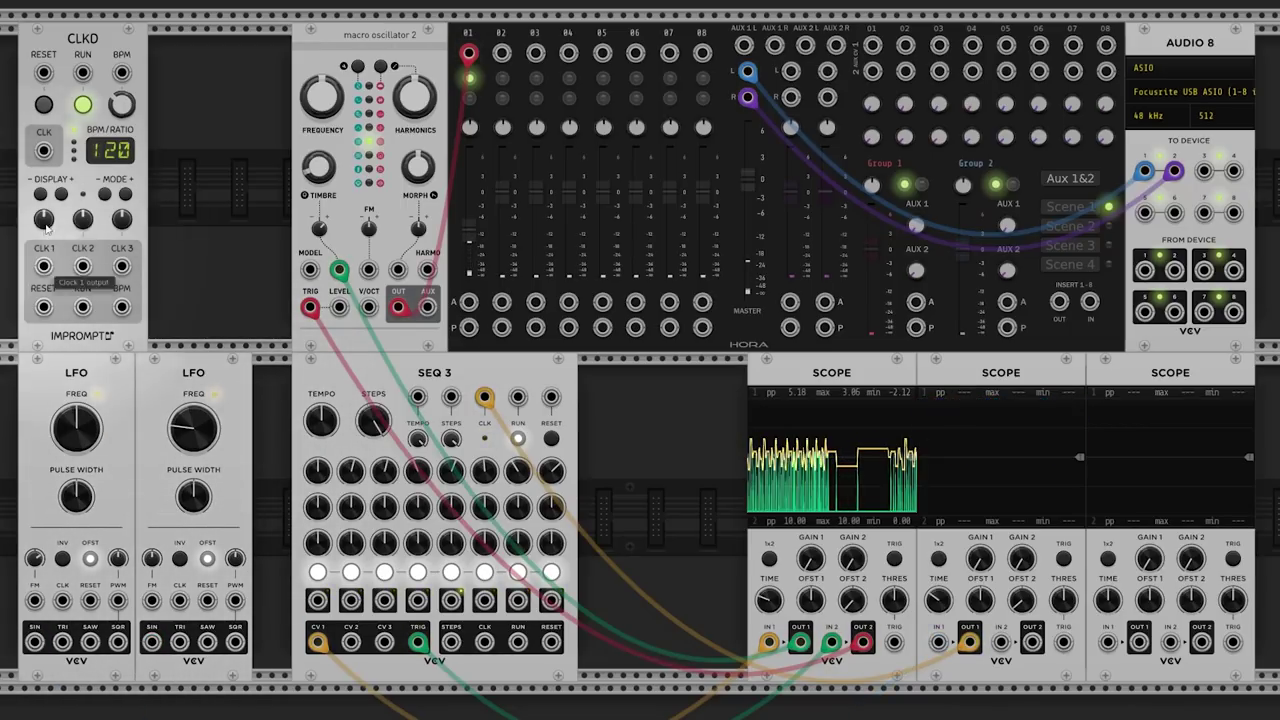
Patch CLKD's clock 1 output back into SEQ 3's CLK input and try different clock 1 ratios, including 2x
drag(43, 265, 480, 398)
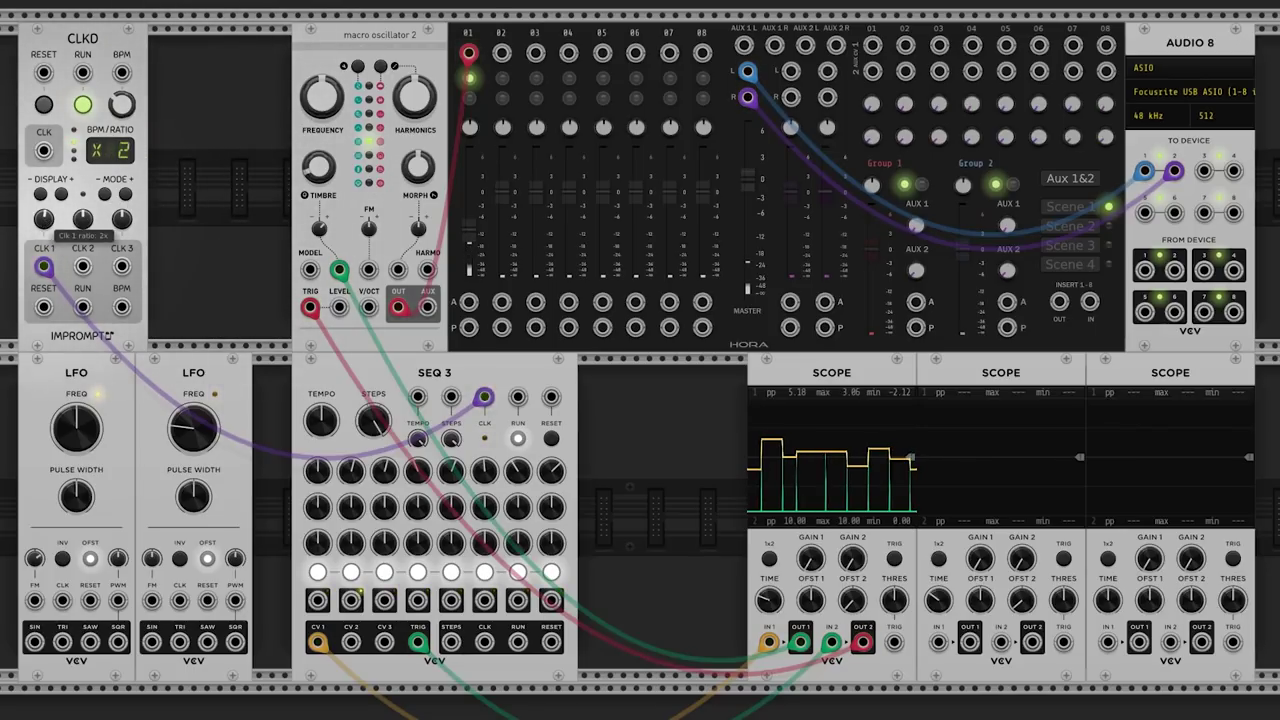
drag(43, 219, 43, 230)
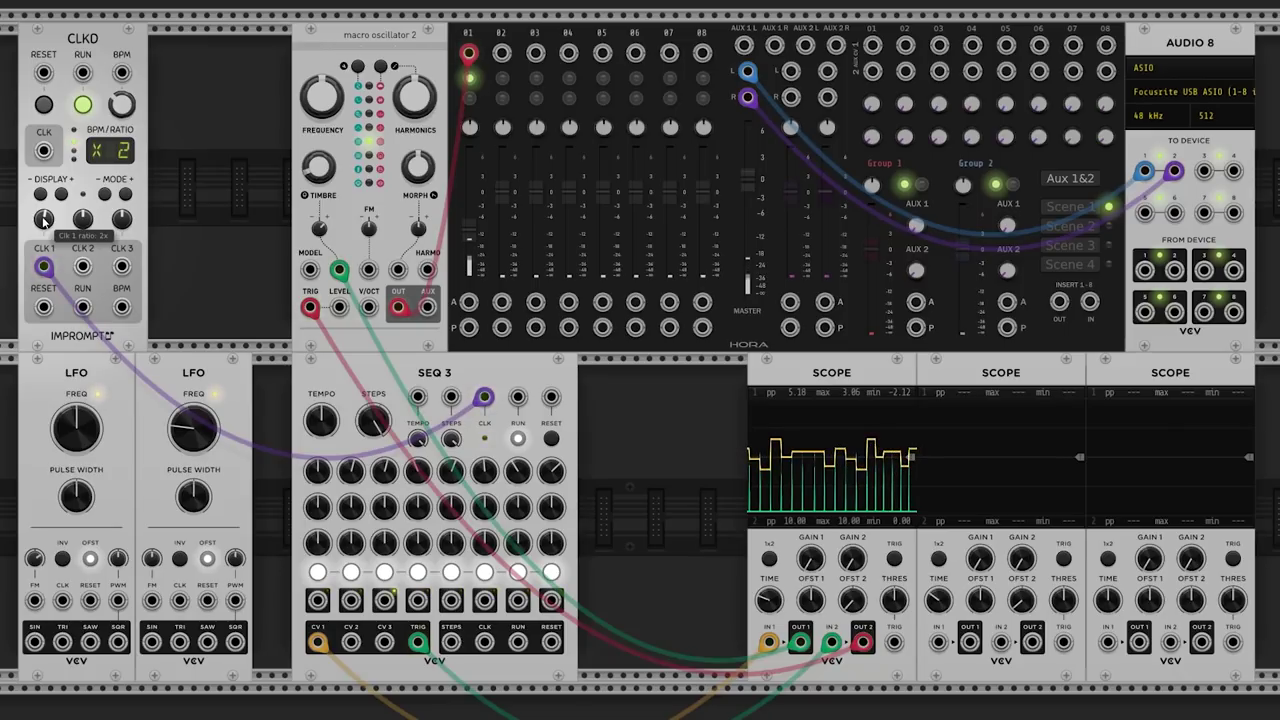
drag(43, 219, 43, 213)
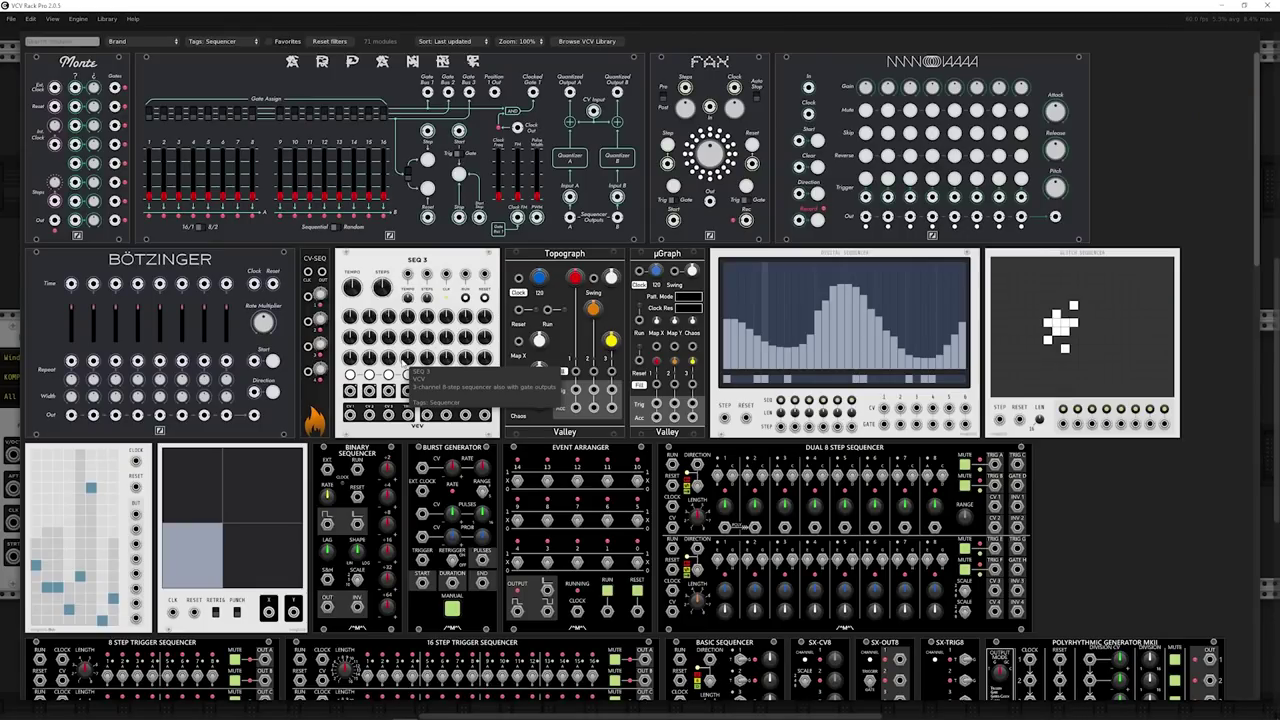
Add the 8 x 8 Gate Sequencer from the sequencer modules and shift SEQ 3 aside to fit it beside the LFOs
scroll(405, 365, down, 2)
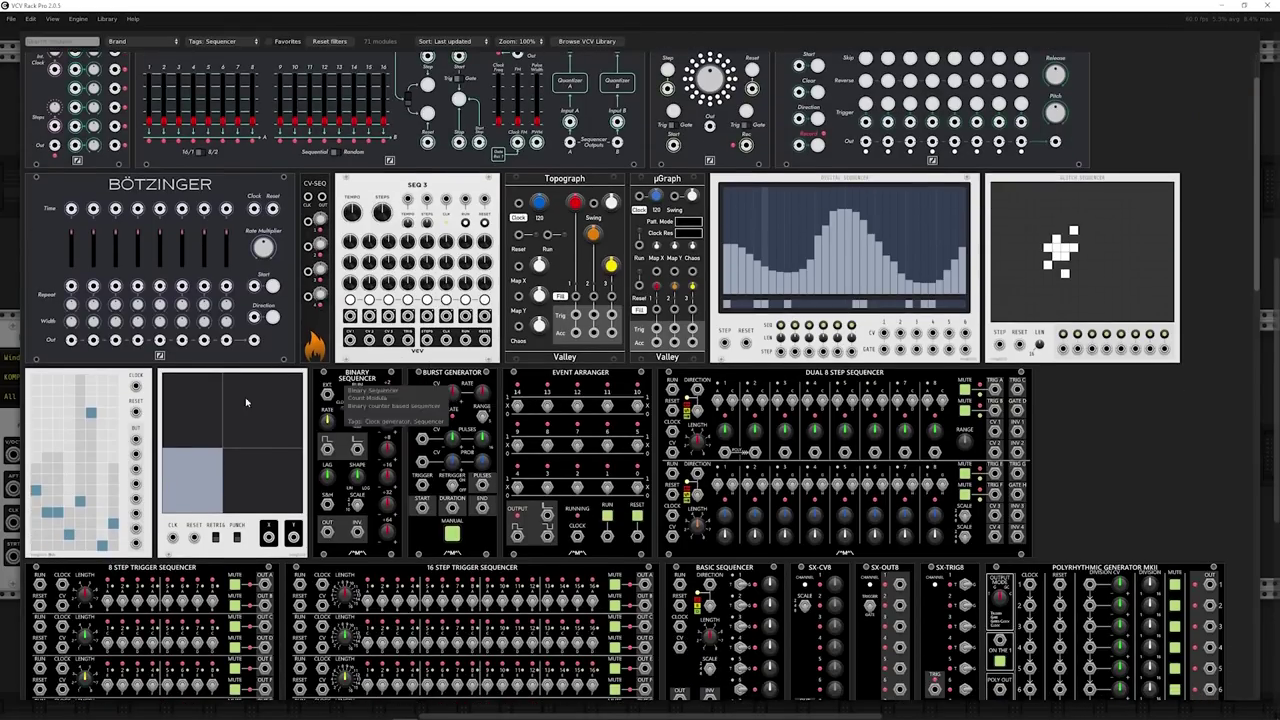
scroll(260, 438, down, 14)
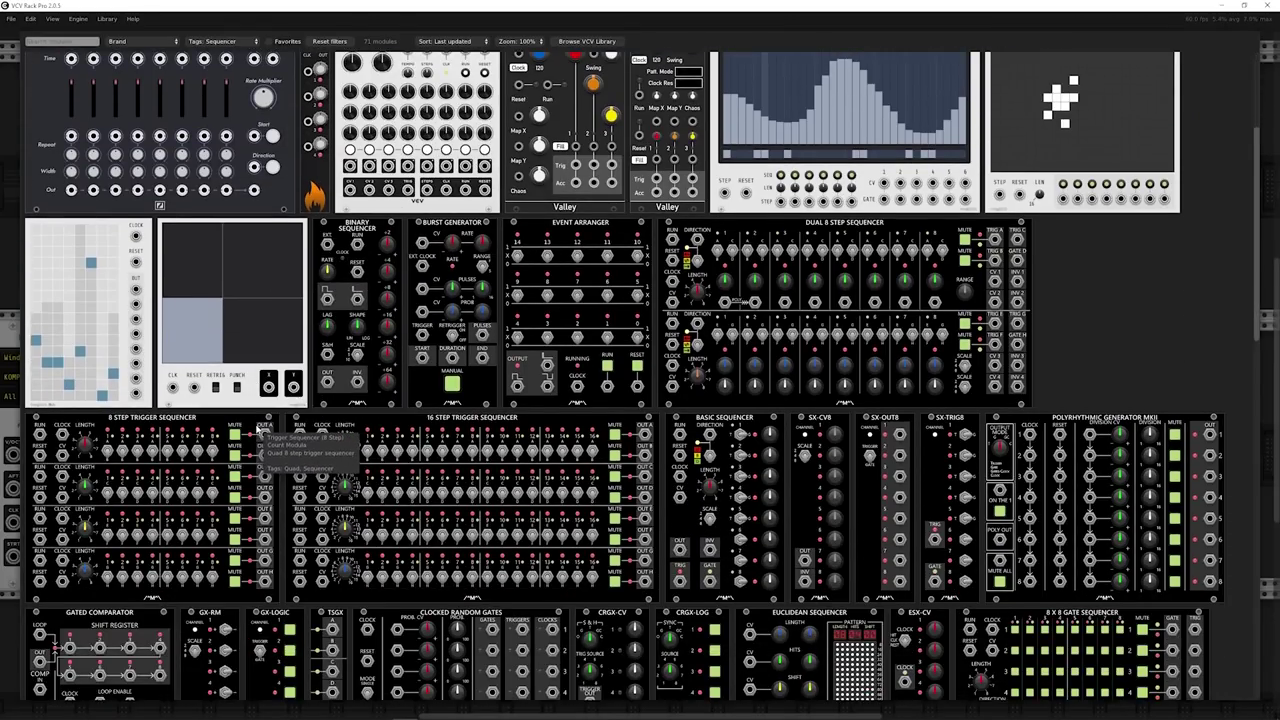
scroll(264, 413, down, 3)
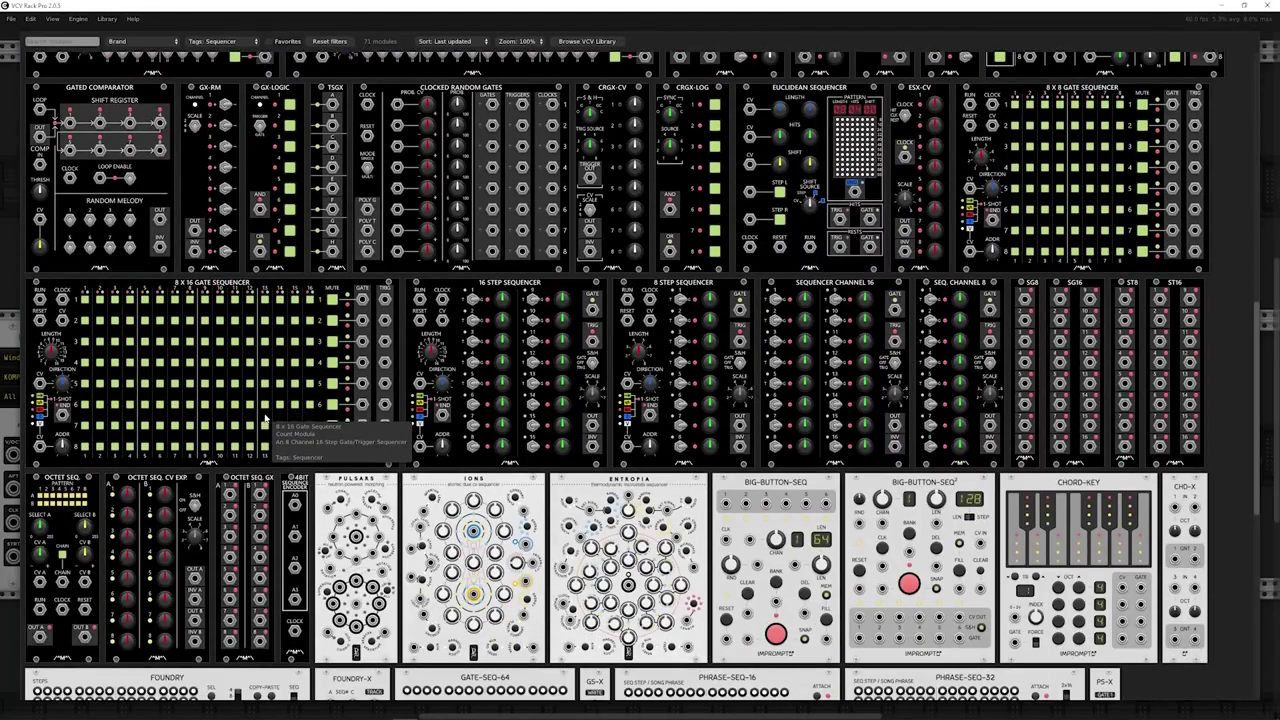
scroll(264, 413, up, 15)
scroll(264, 413, up, 3)
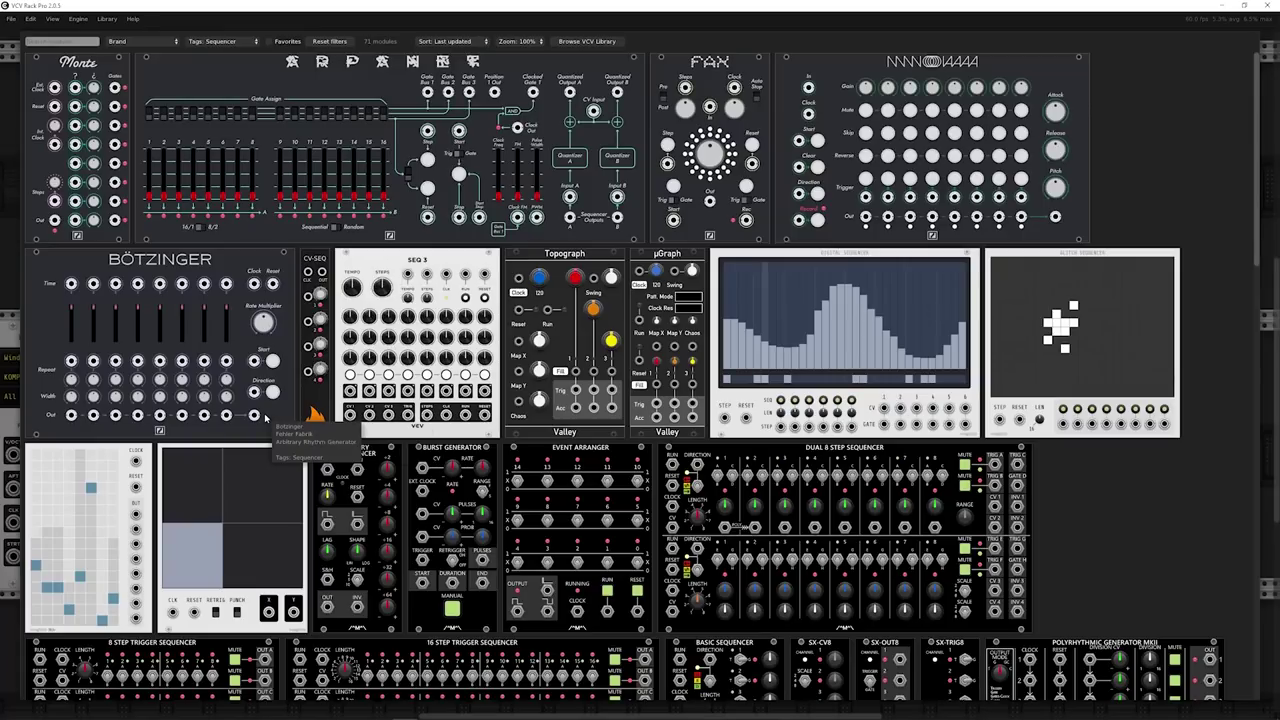
scroll(264, 413, down, 3)
scroll(264, 413, up, 3)
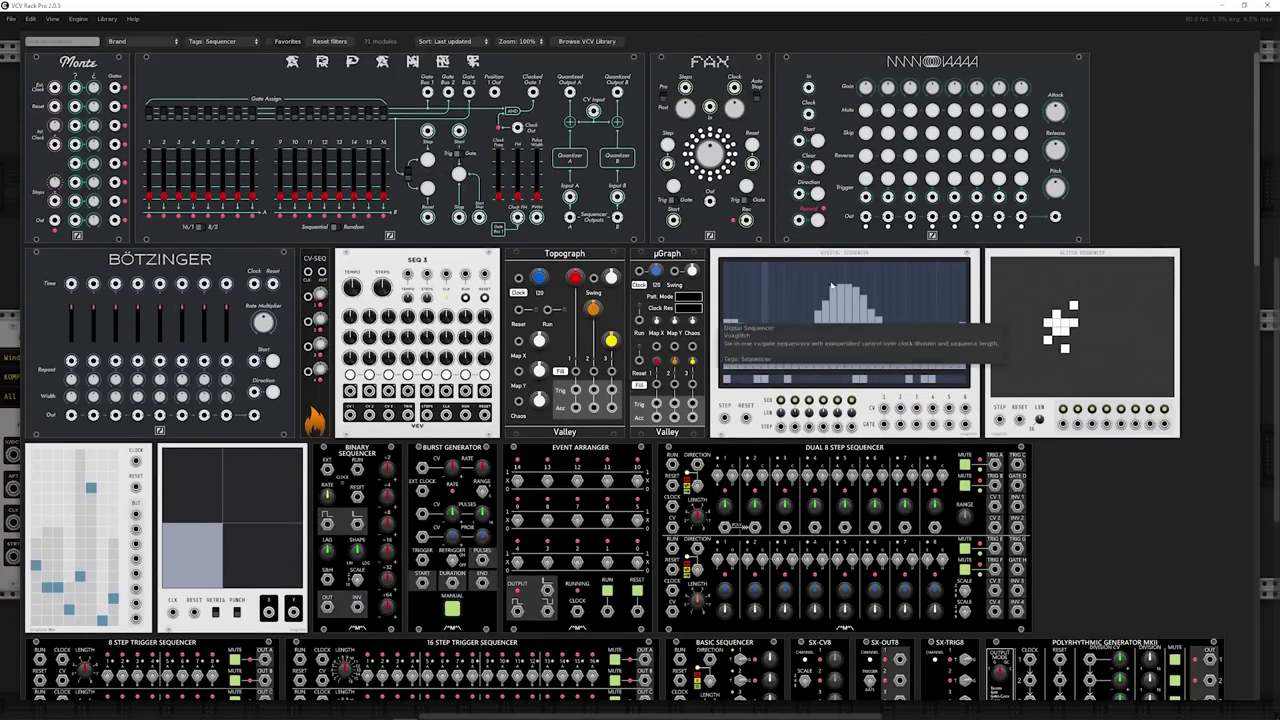
scroll(533, 360, down, 6)
scroll(533, 360, down, 4)
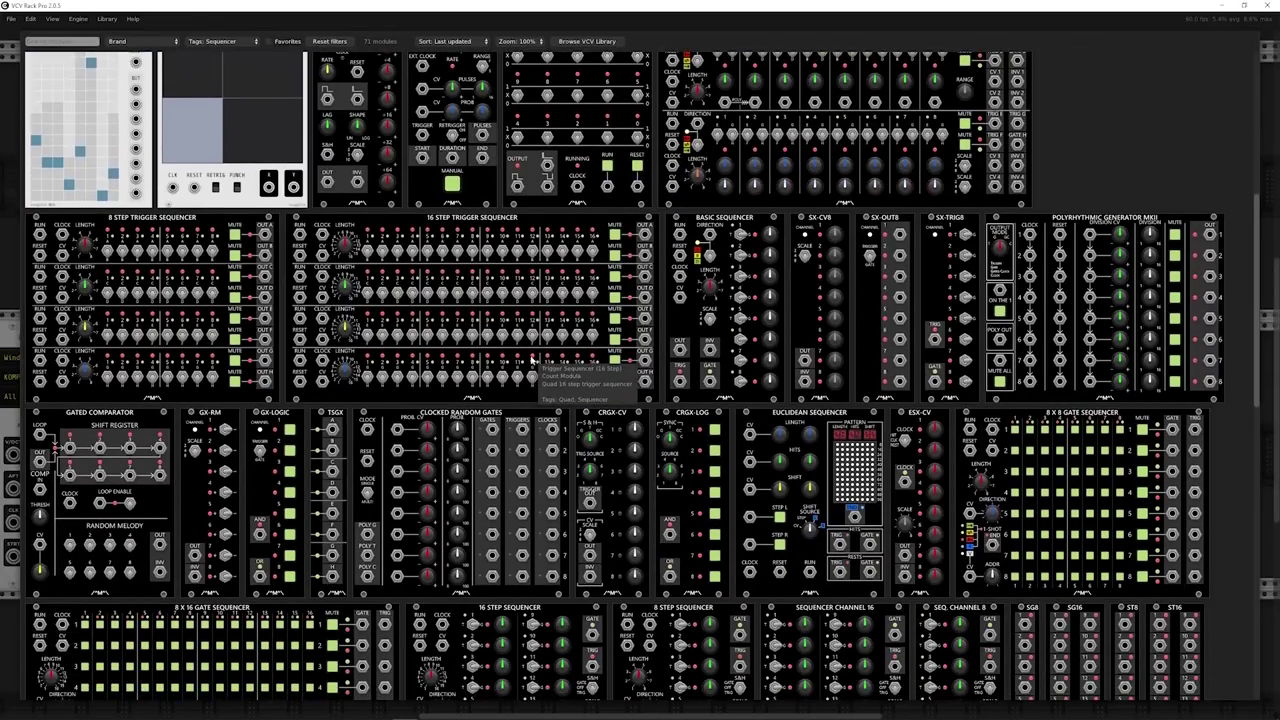
scroll(728, 310, down, 4)
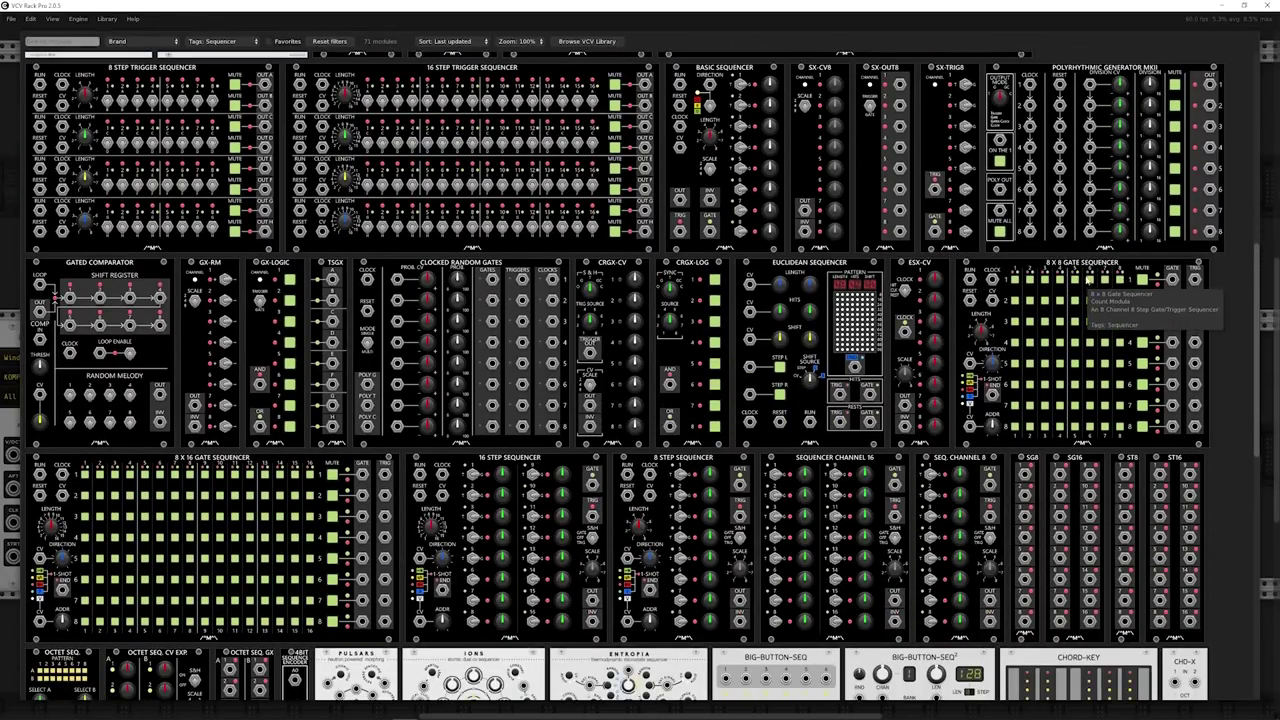
key(Escape)
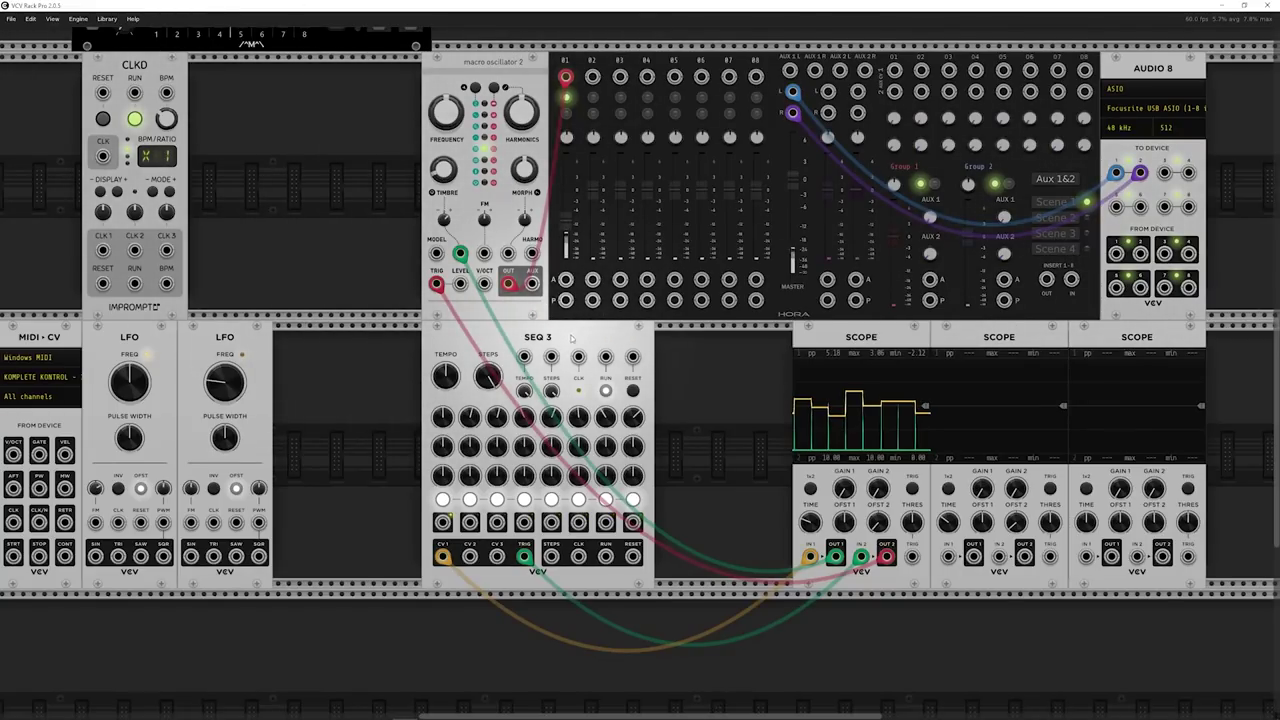
drag(571, 345, 708, 352)
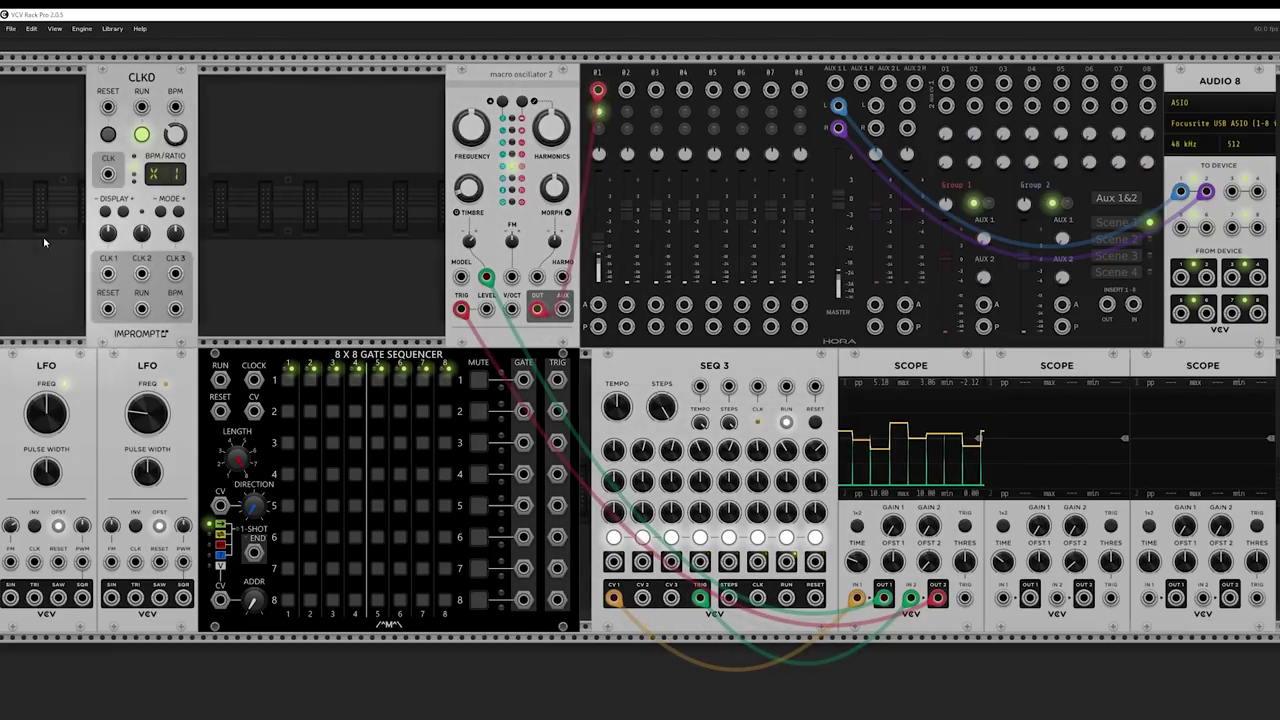
Patch CLKD's clock 1 output into SEQ 3's CLK input, try a 4x clock ratio, and unplug the cable again
drag(108, 273, 757, 386)
drag(108, 232, 108, 214)
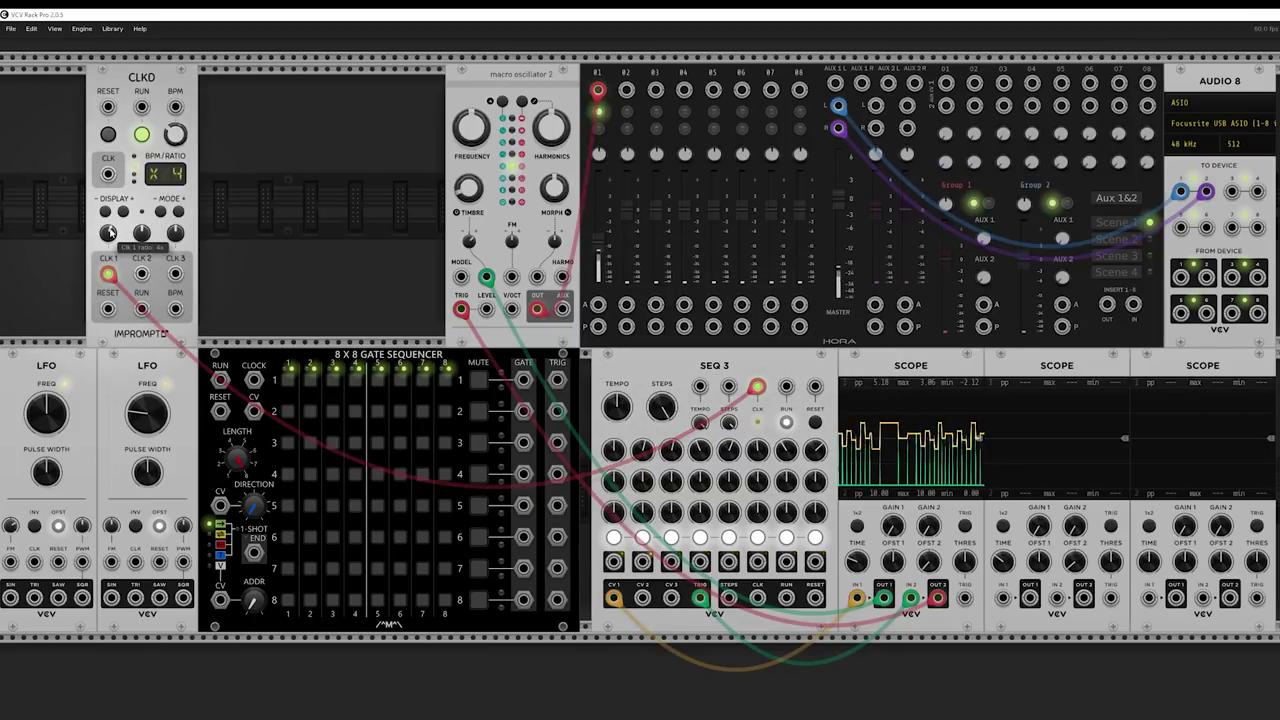
drag(757, 386, 349, 471)
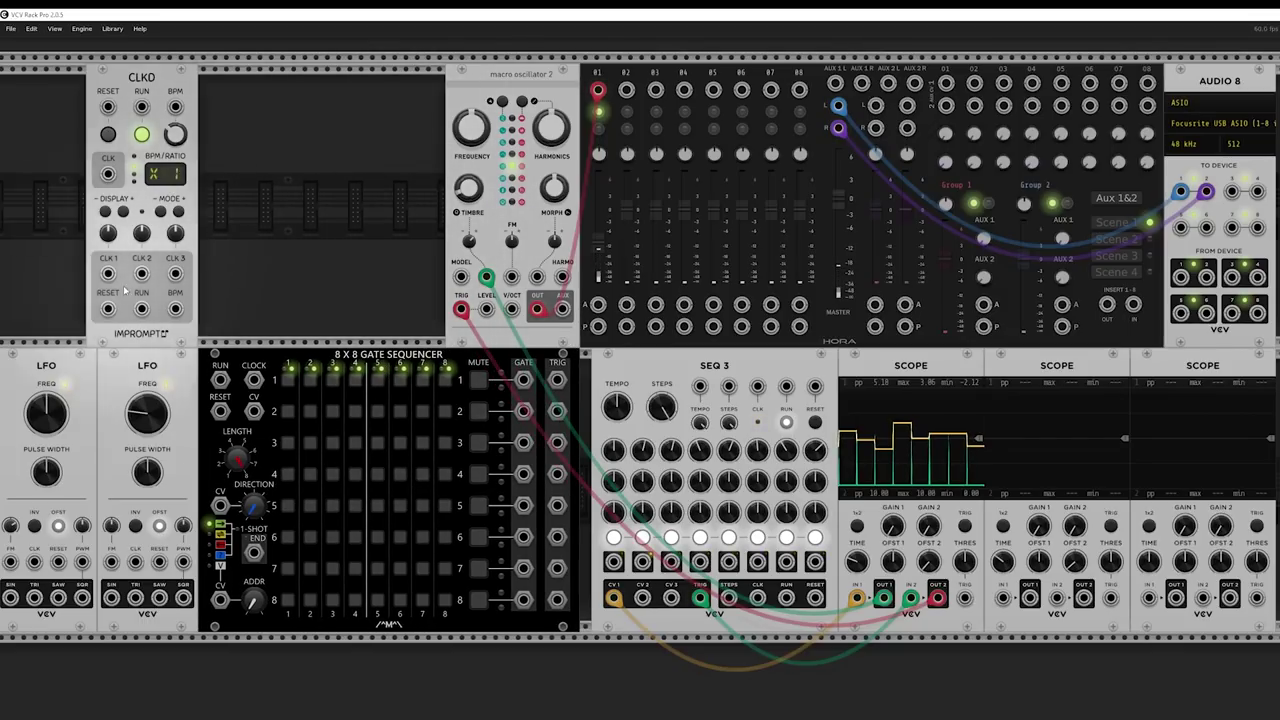
Patch CLKD's clock 1 output into the gate sequencer's clock input and its track 1 trigger output into SEQ 3's CLK input, keeping SEQ 3 running
drag(108, 274, 255, 383)
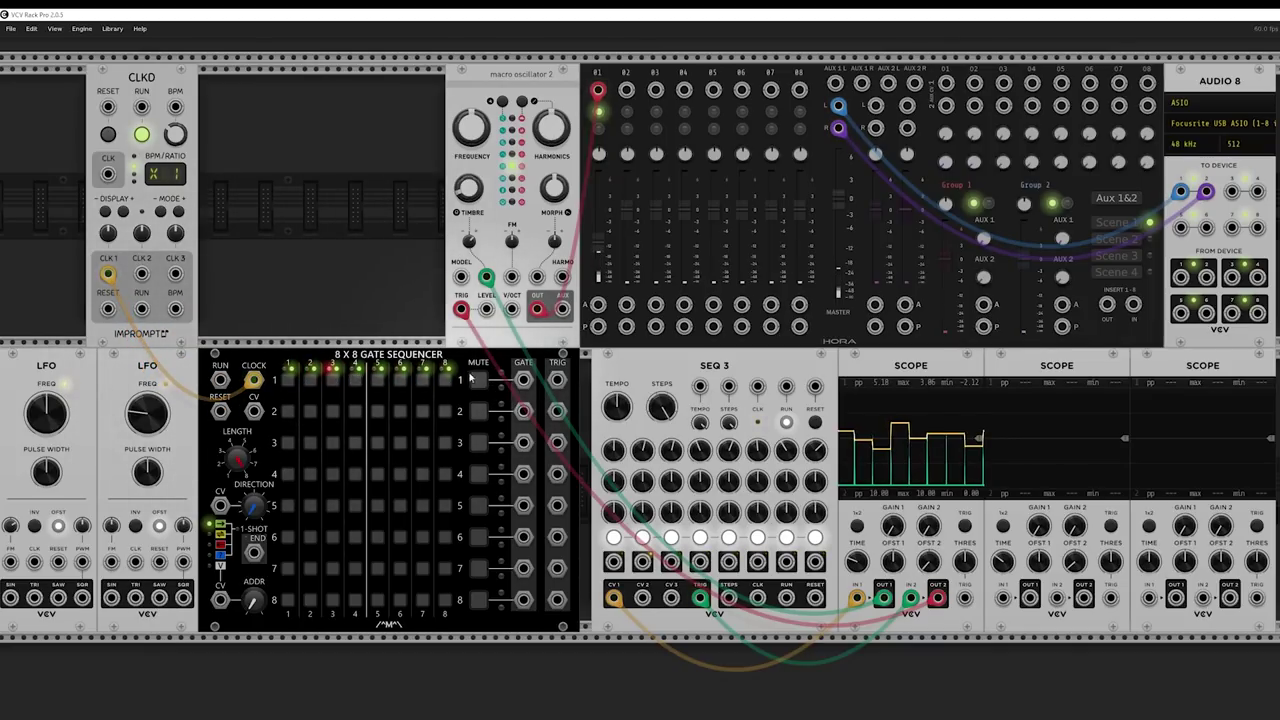
click(787, 422)
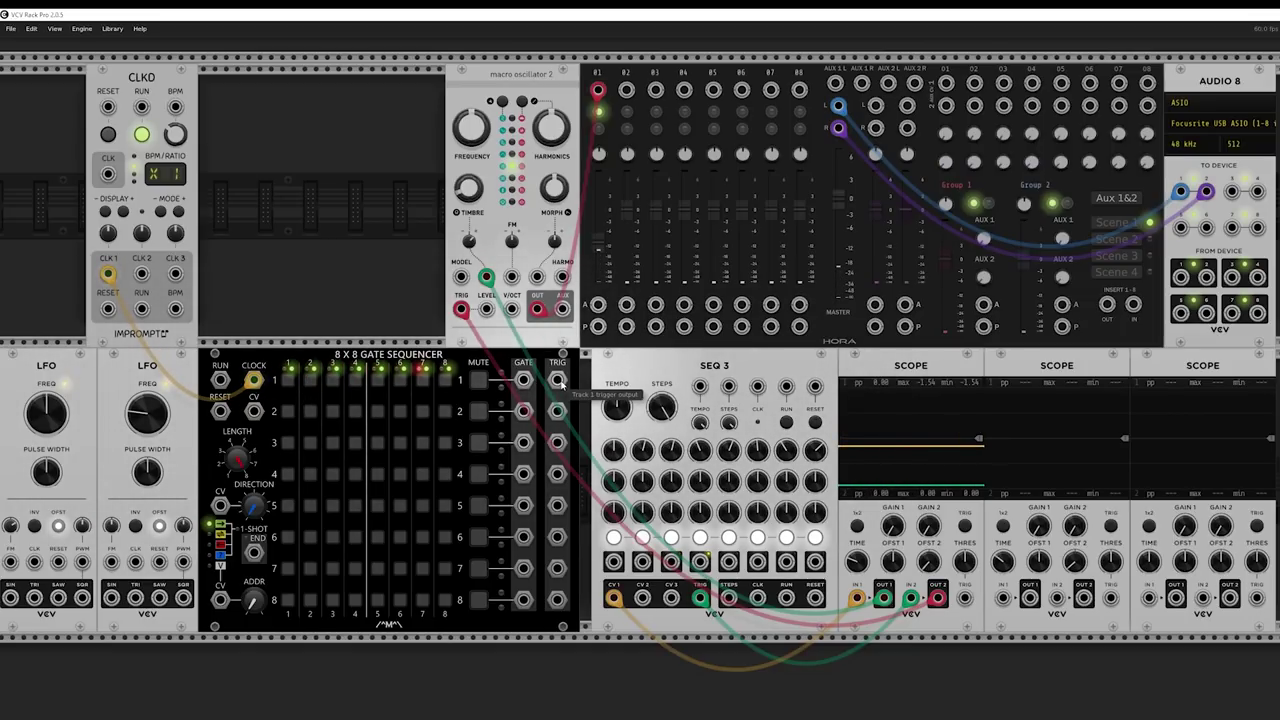
drag(557, 381, 757, 388)
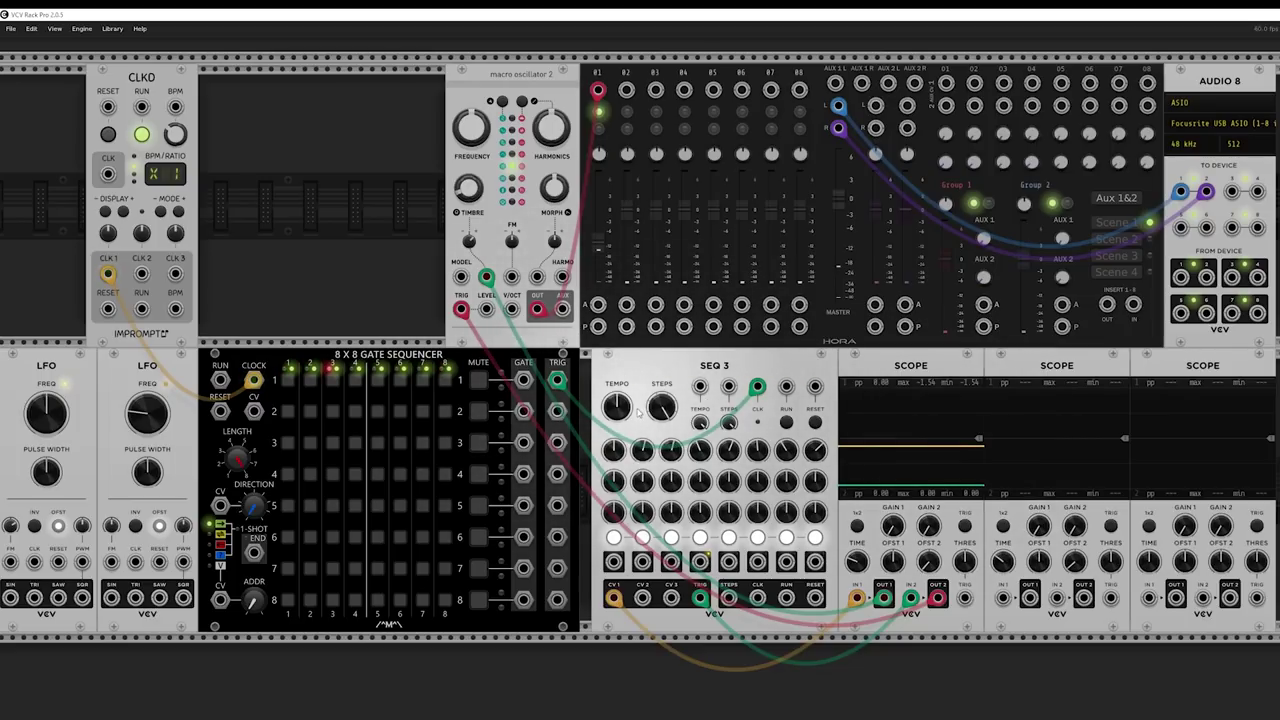
click(786, 422)
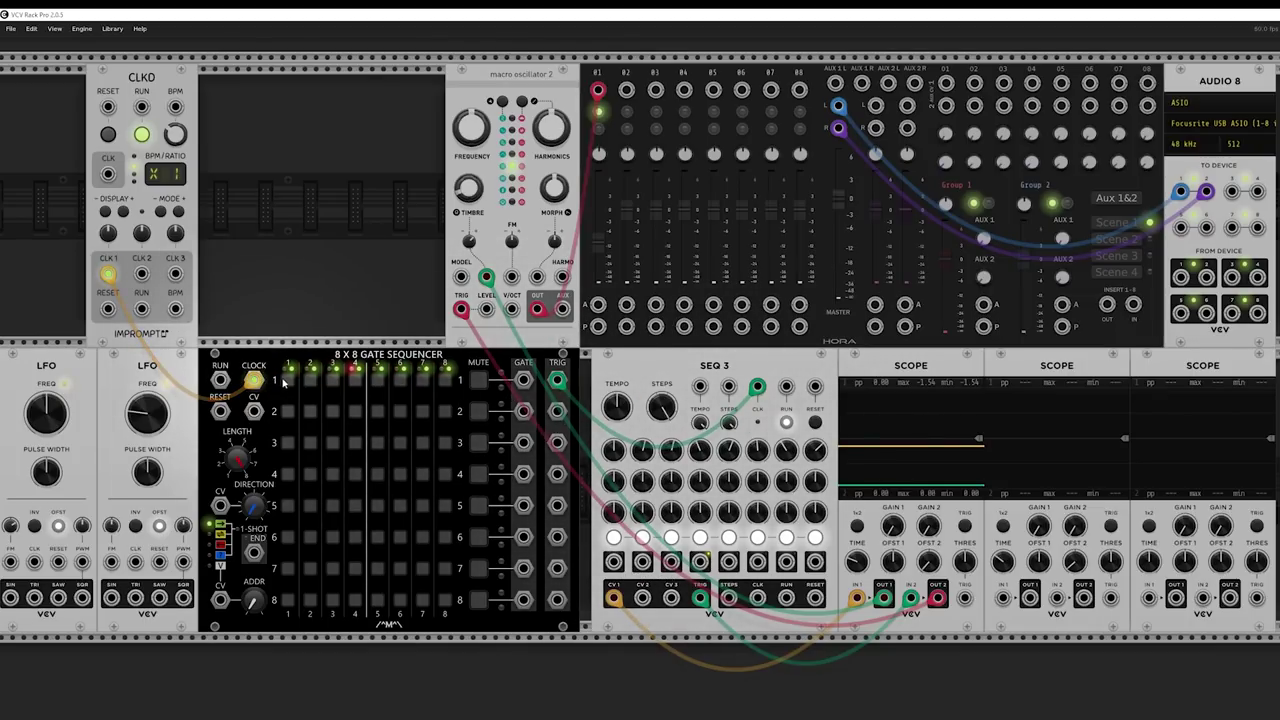
Activate steps 1, 3, 5, 7 and 8 on track 1 of the 8 x 8 Gate Sequencer
click(332, 380)
click(377, 380)
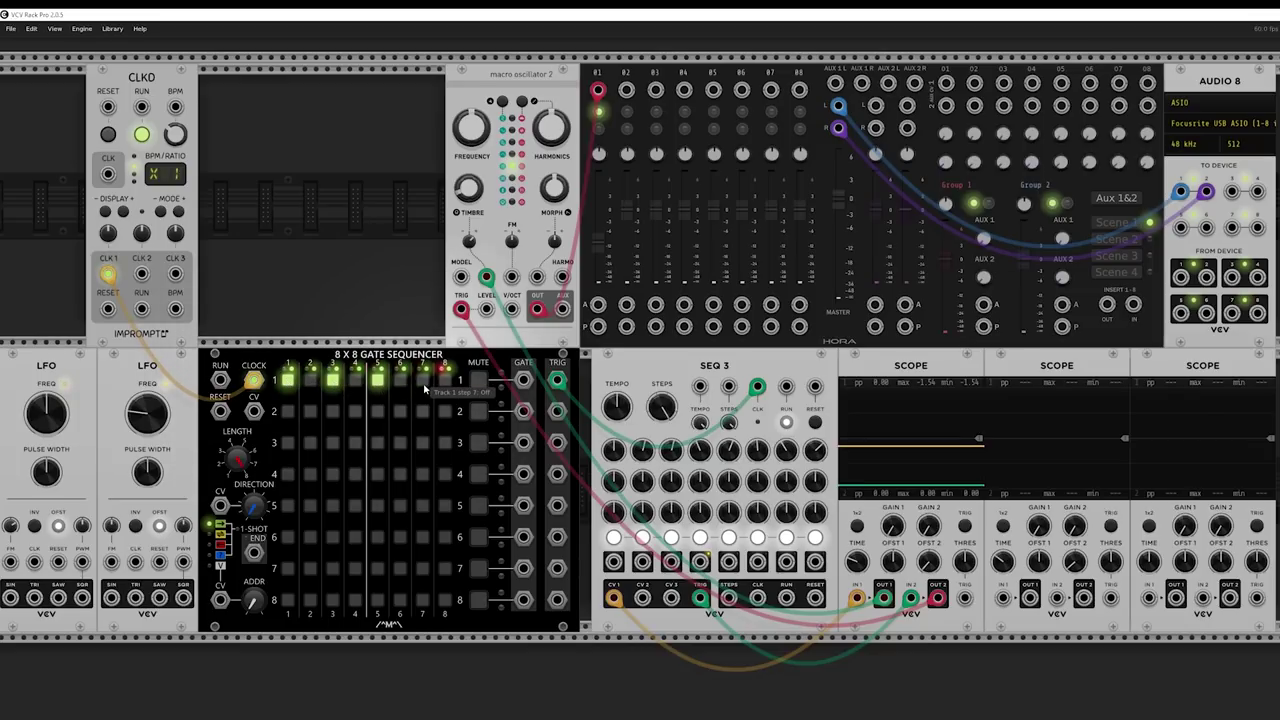
click(422, 380)
click(446, 381)
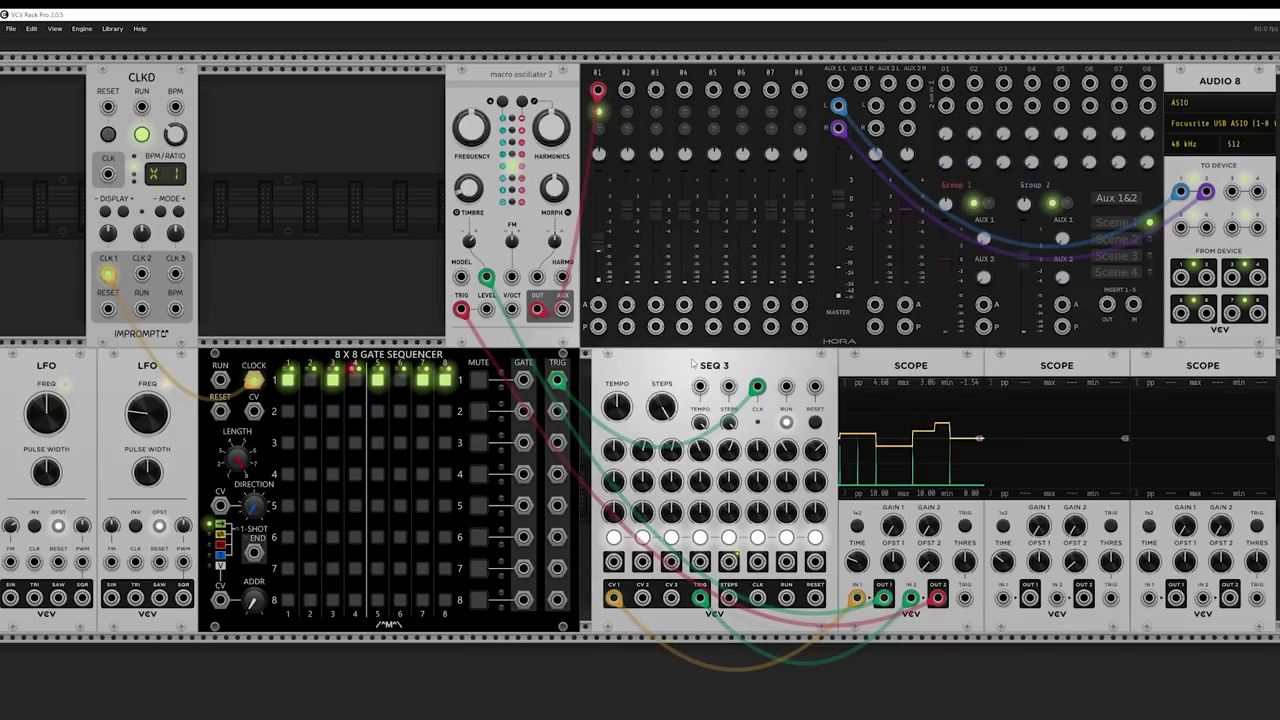
Close the gaps in the lower row by moving SEQ 3 against the gate sequencer and the three scopes against SEQ 3
drag(692, 365, 680, 365)
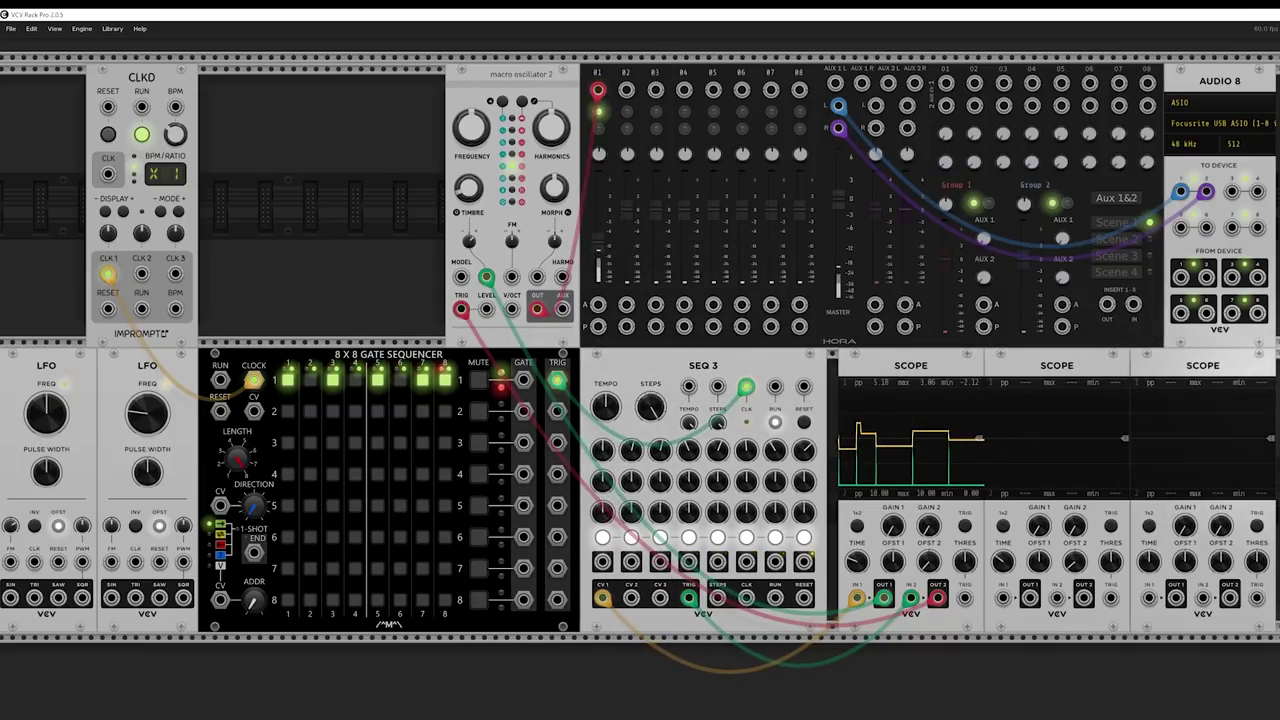
drag(1270, 660, 954, 428)
click(954, 662)
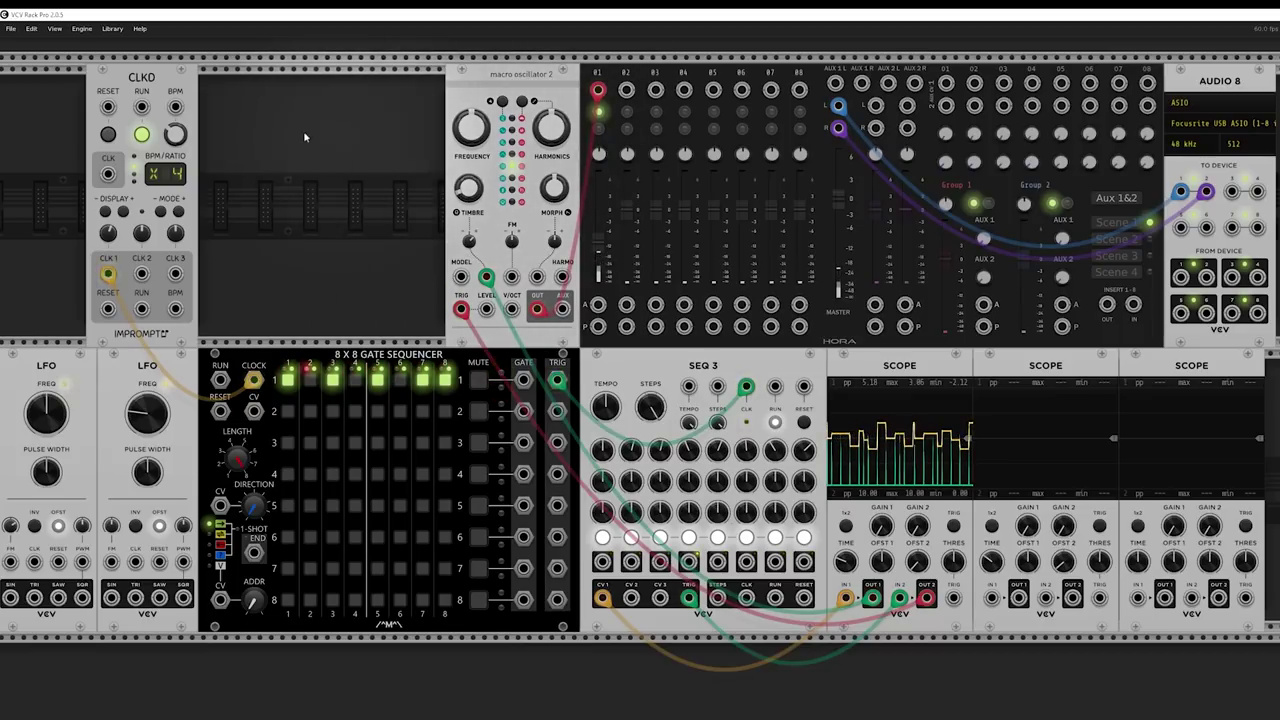
Add a second Macro Oscillator 2 in the empty rack space directly beside the existing one
drag(524, 75, 388, 72)
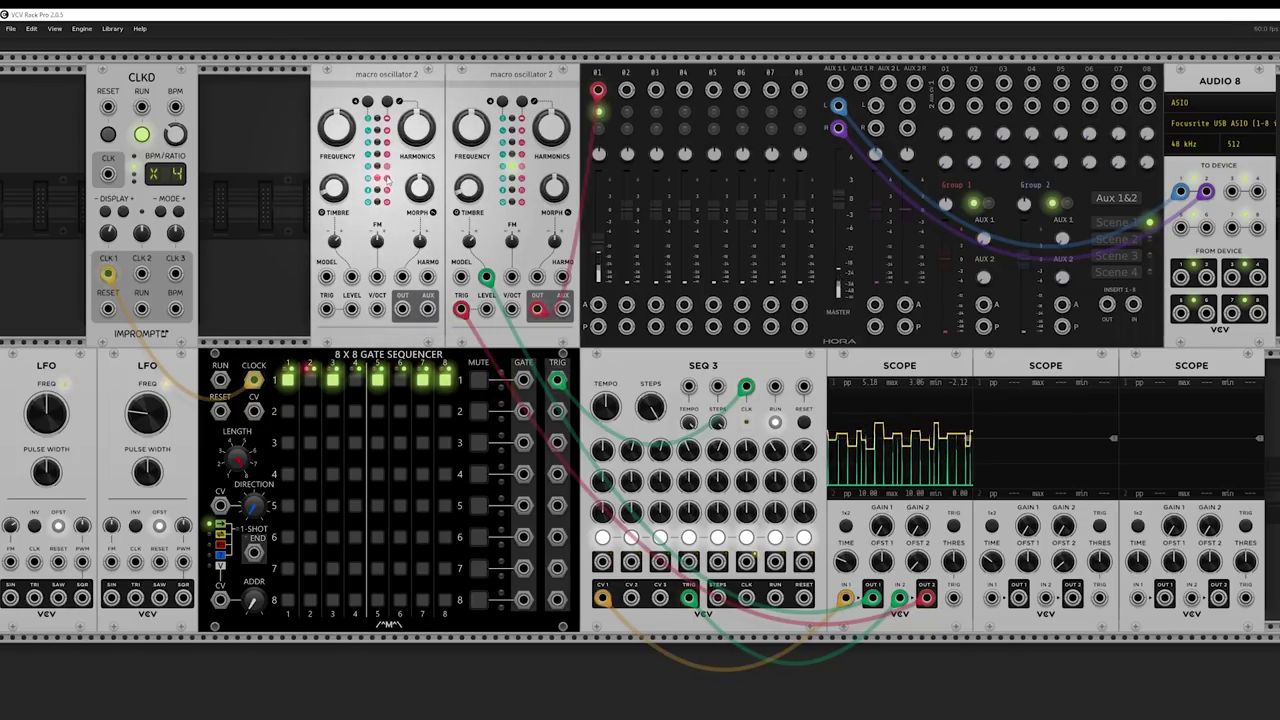
Patch the new Macro Oscillator 2's OUT into mixer channel 2 and the gate sequencer's track 2 trigger output into its TRIG input
drag(401, 309, 626, 91)
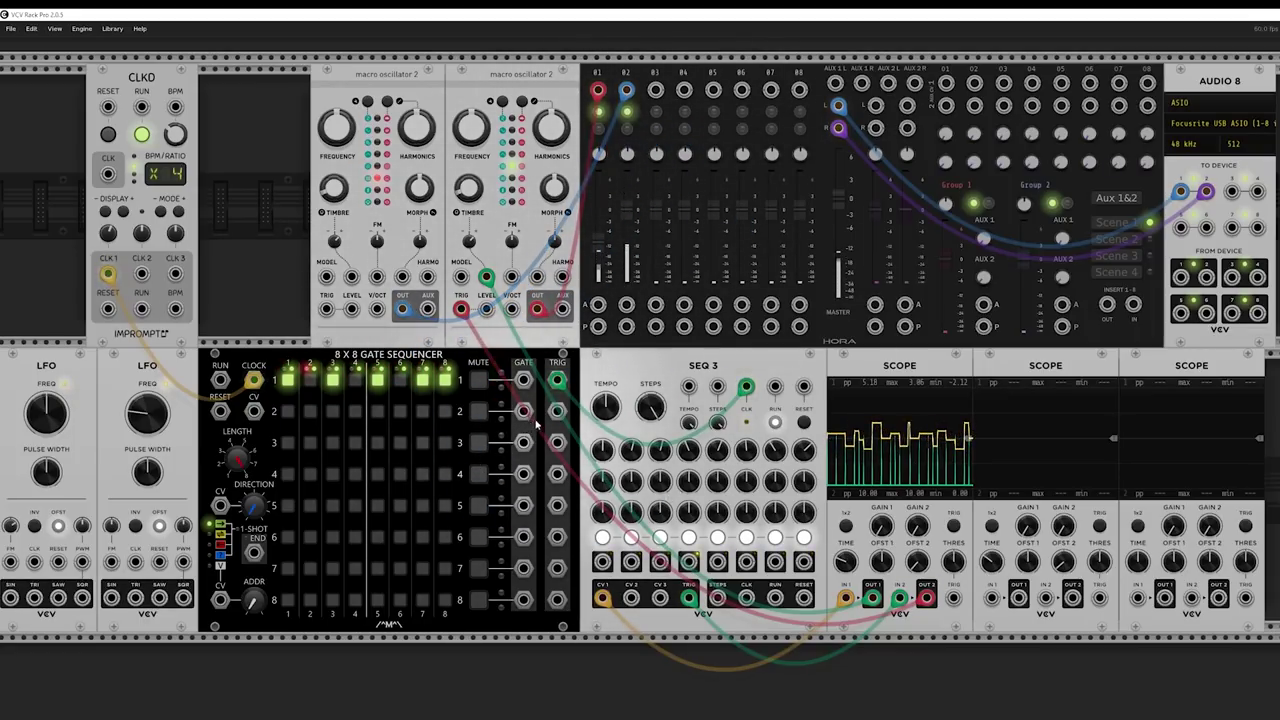
drag(557, 410, 326, 309)
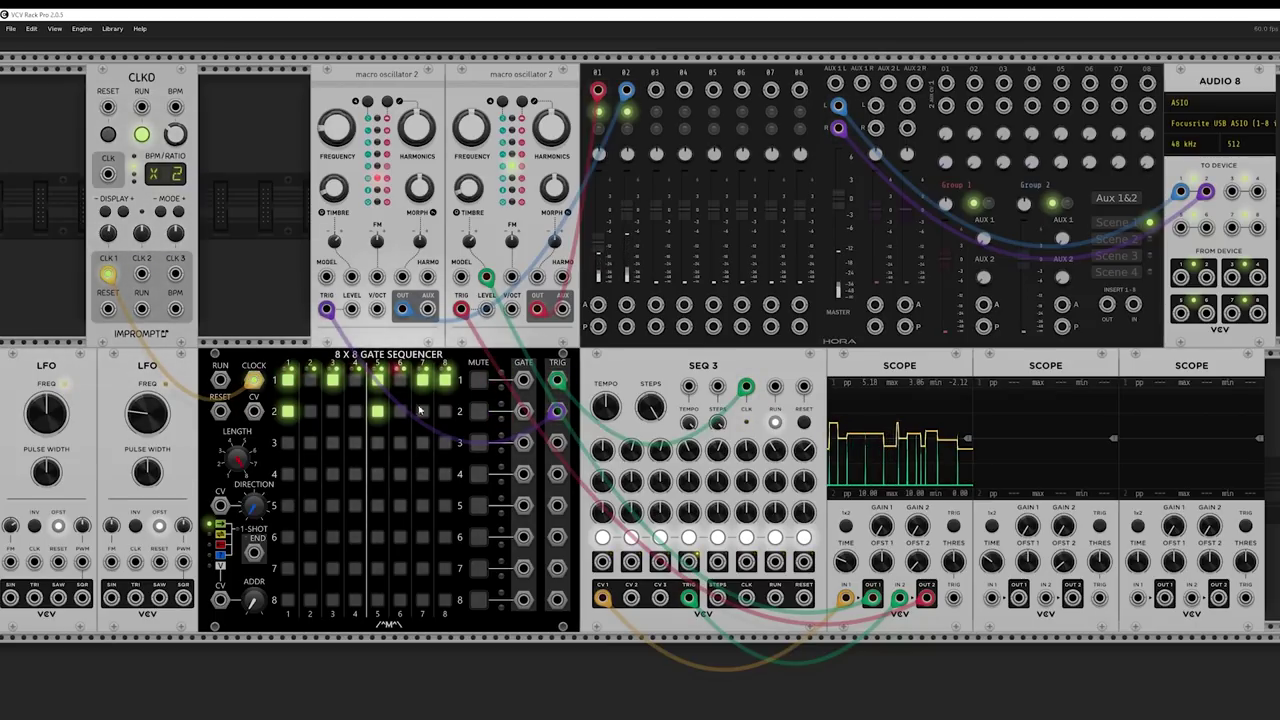
Keep only steps 1 and 5 active on track 2 of the gate sequencer and set CLKD's clock 1 ratio to 2.5
drag(108, 232, 108, 240)
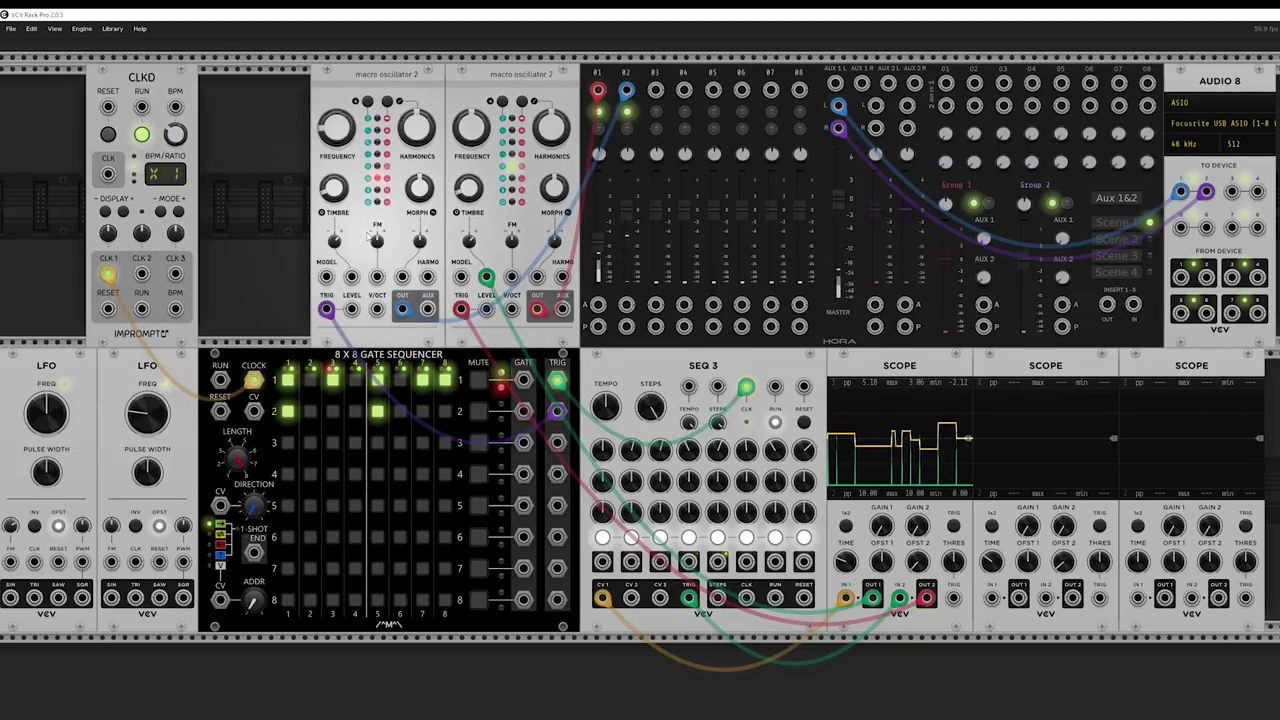
drag(310, 411, 445, 412)
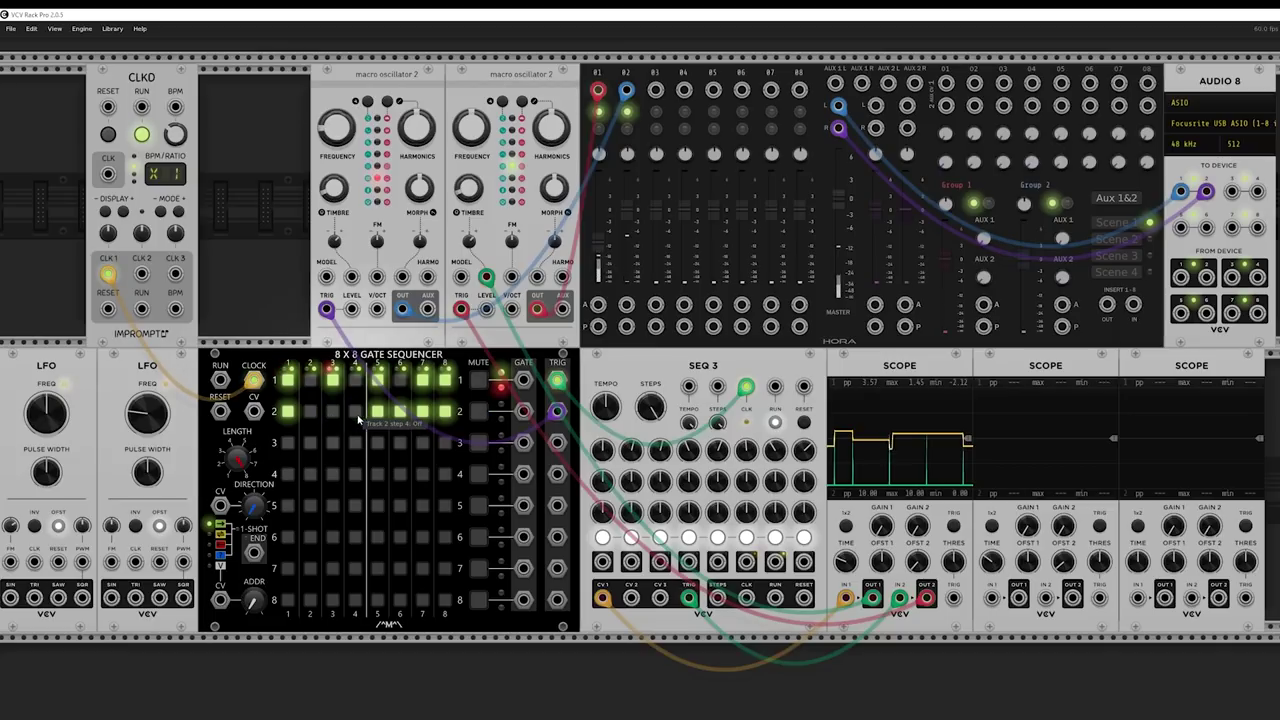
drag(400, 416, 422, 418)
click(107, 232)
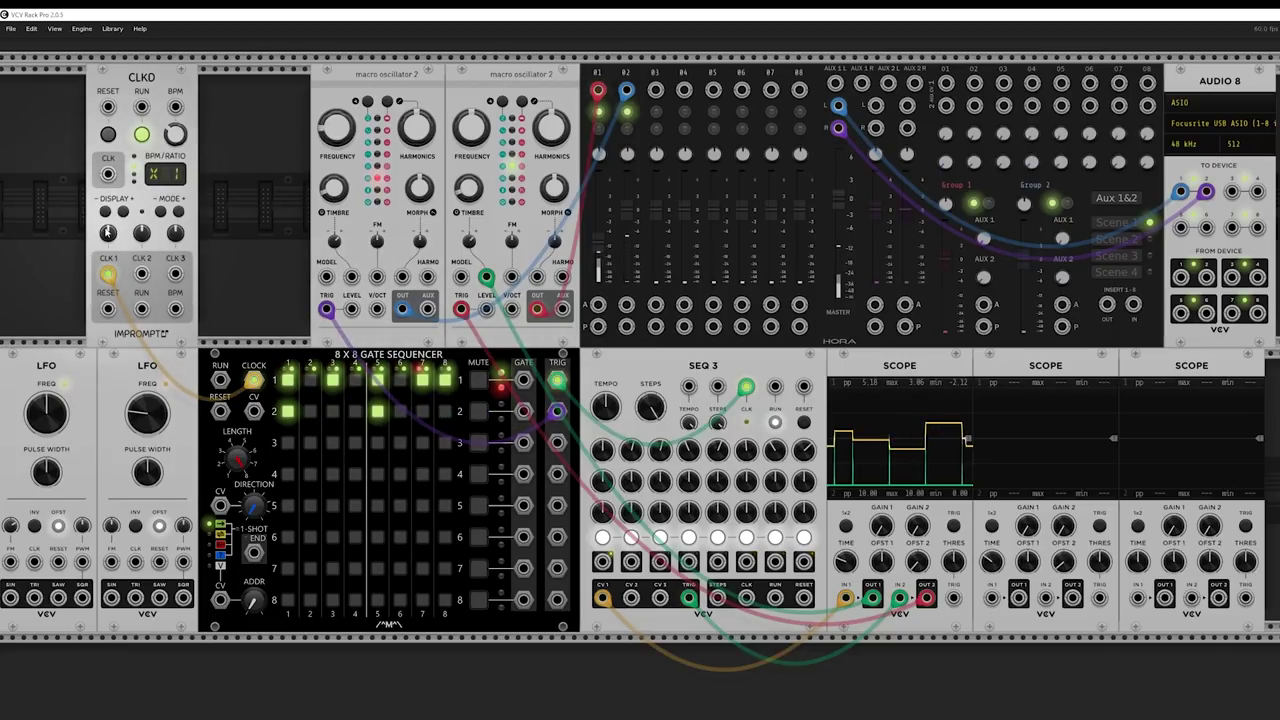
mouse_move(108, 232)
mouse_down()
mouse_move(108, 218)
mouse_move(108, 234)
mouse_up()
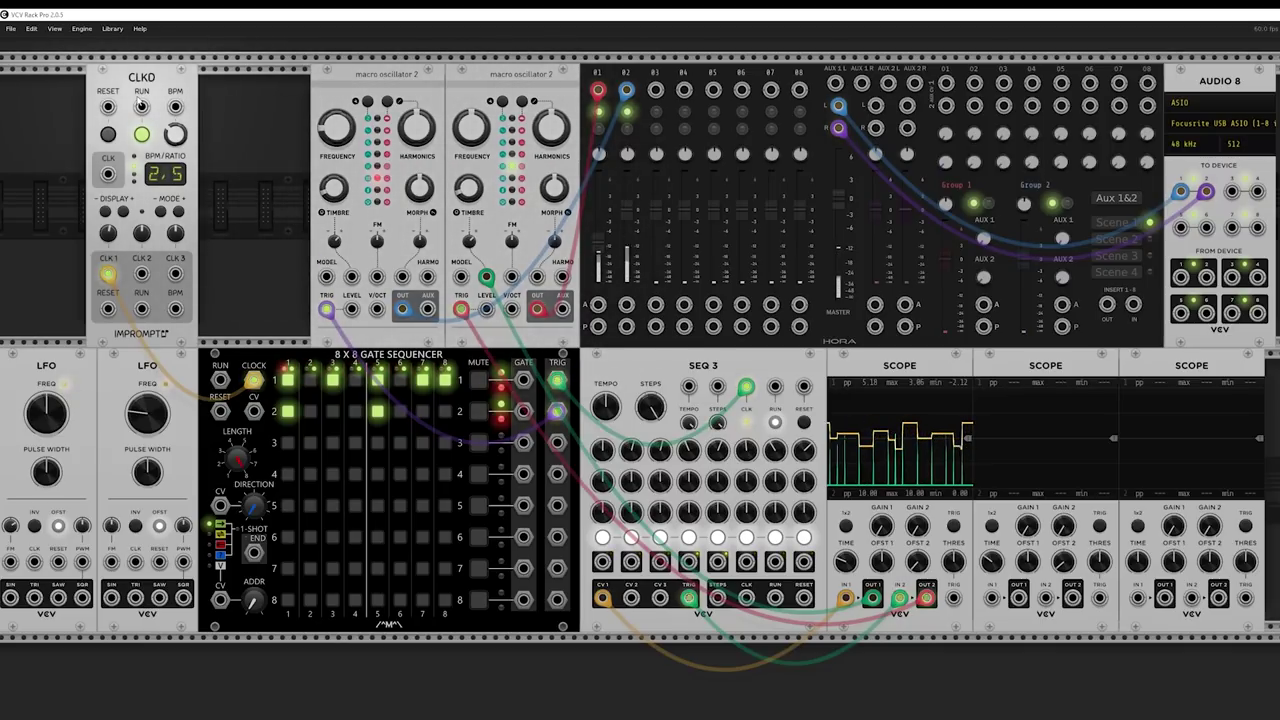
Stop CLKD and patch its RUN output into the RESET inputs of the gate sequencer and SEQ 3
click(142, 135)
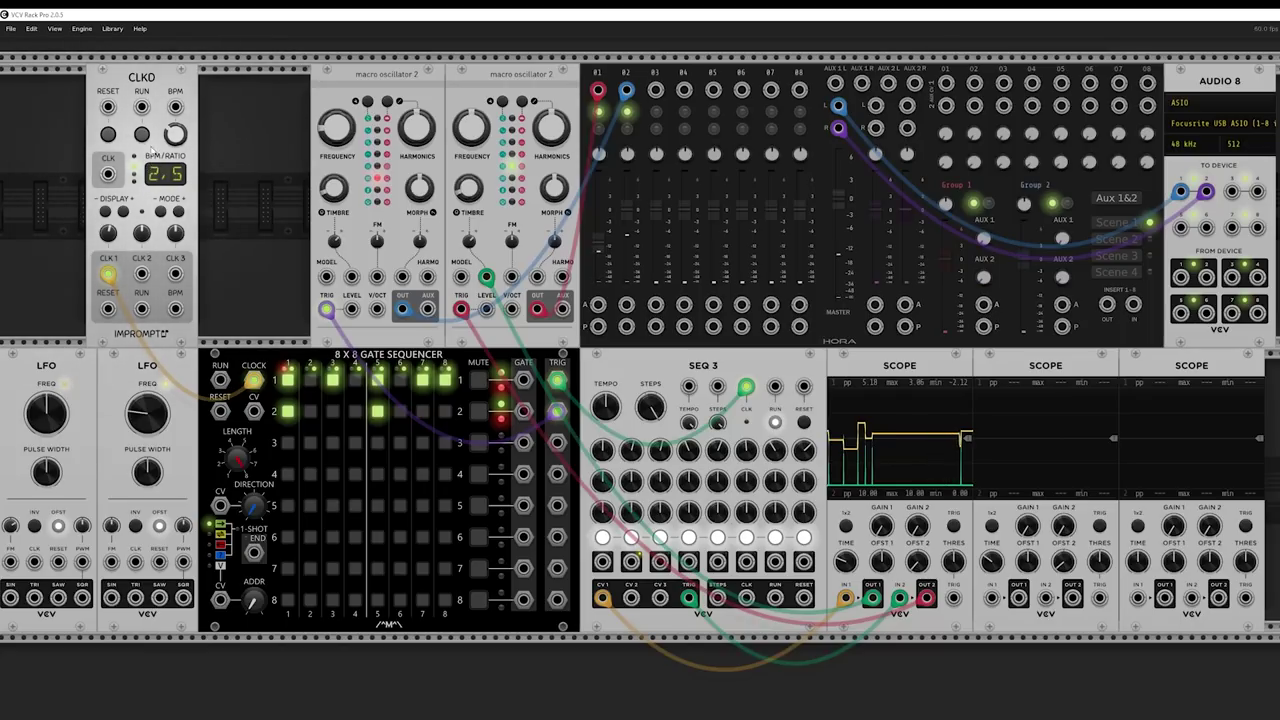
click(142, 135)
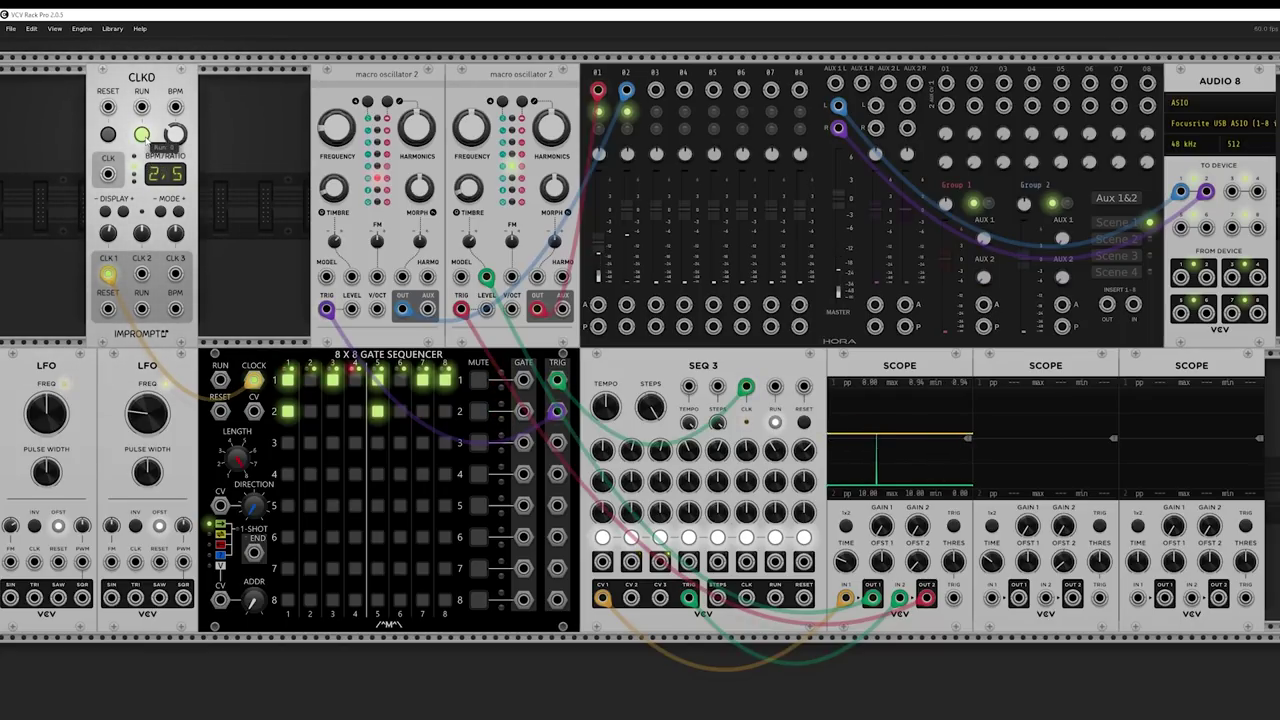
click(142, 135)
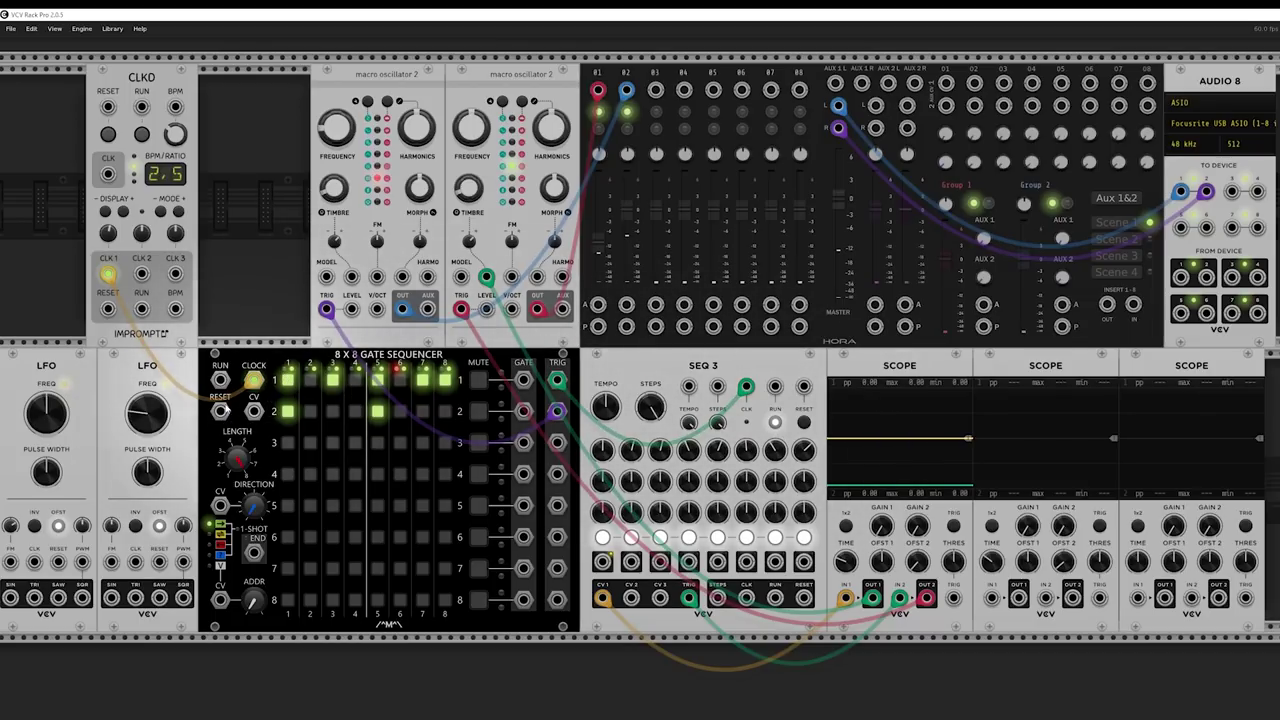
drag(108, 309, 220, 411)
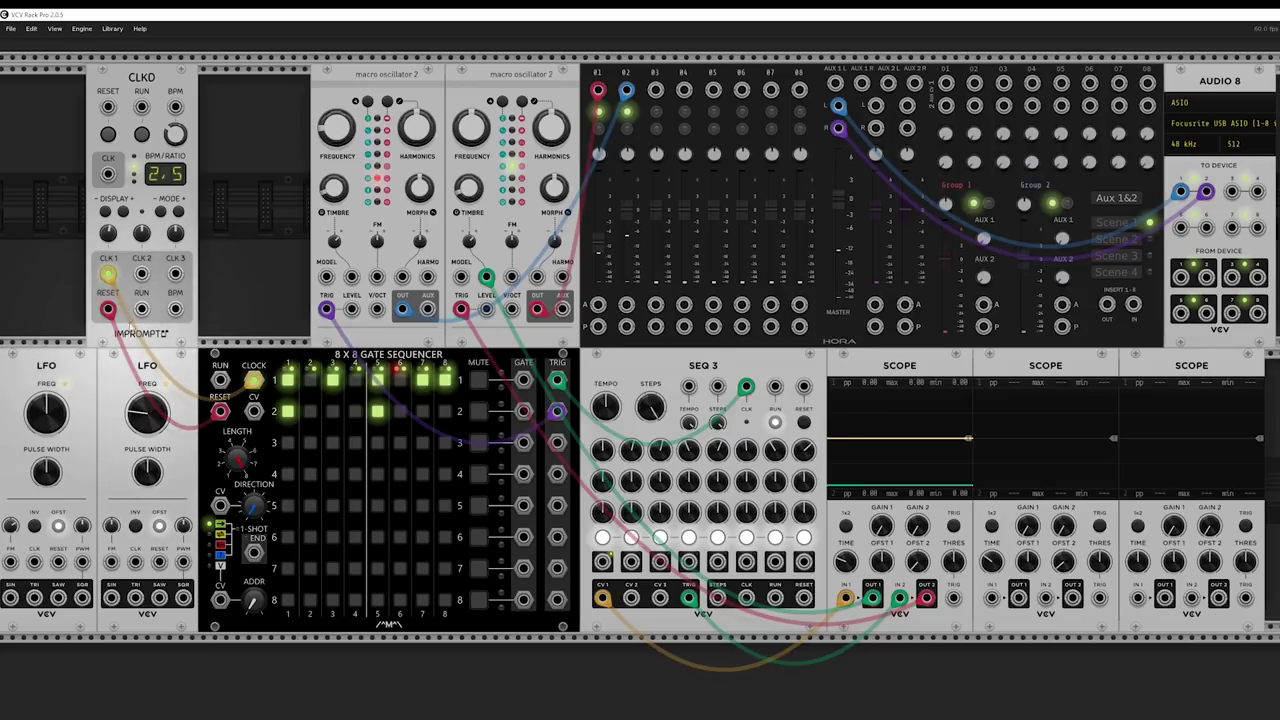
drag(108, 309, 803, 386)
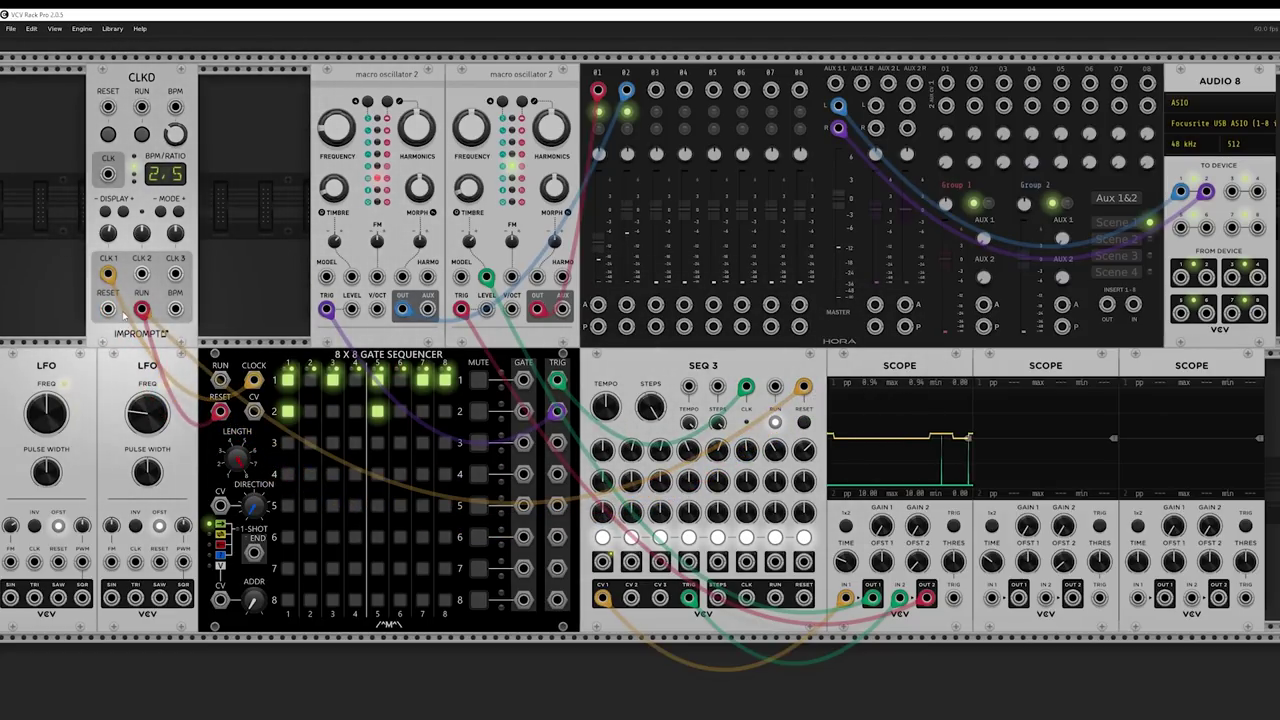
Patch CLKD's RESET and RUN outputs into IN 1 and IN 2 of the second scope and trigger both signals
drag(108, 309, 991, 598)
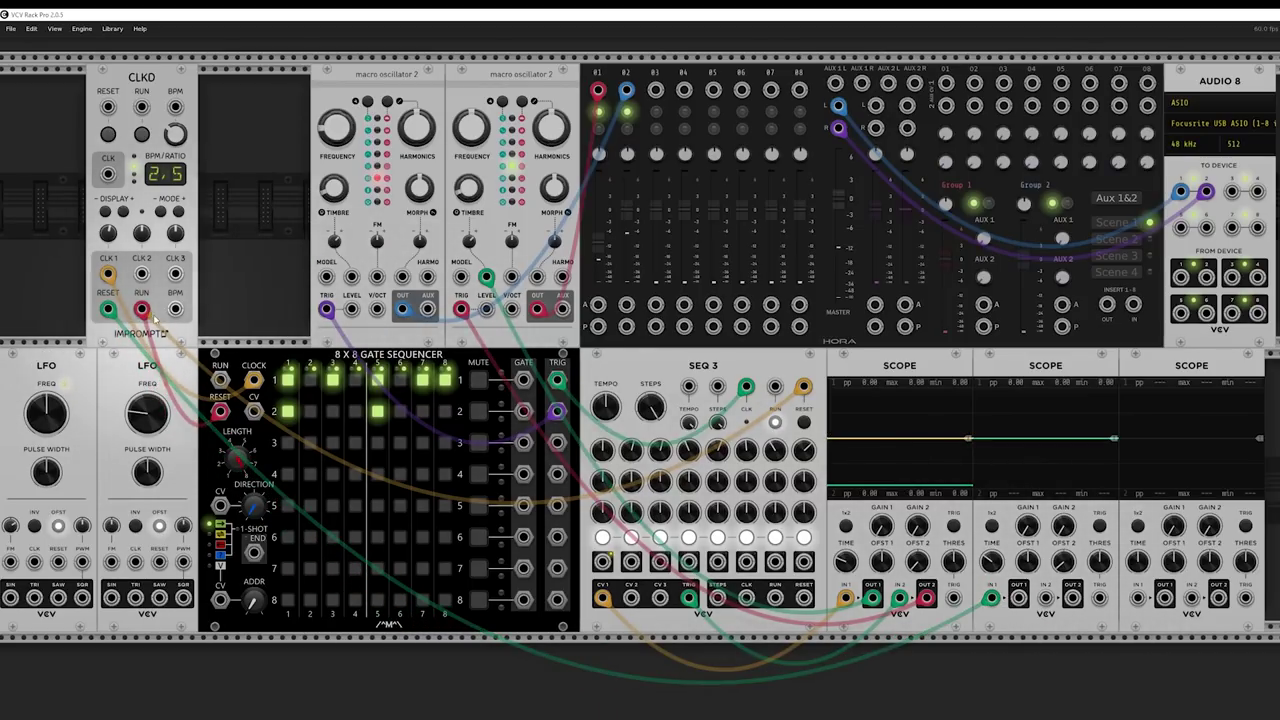
drag(141, 309, 1045, 598)
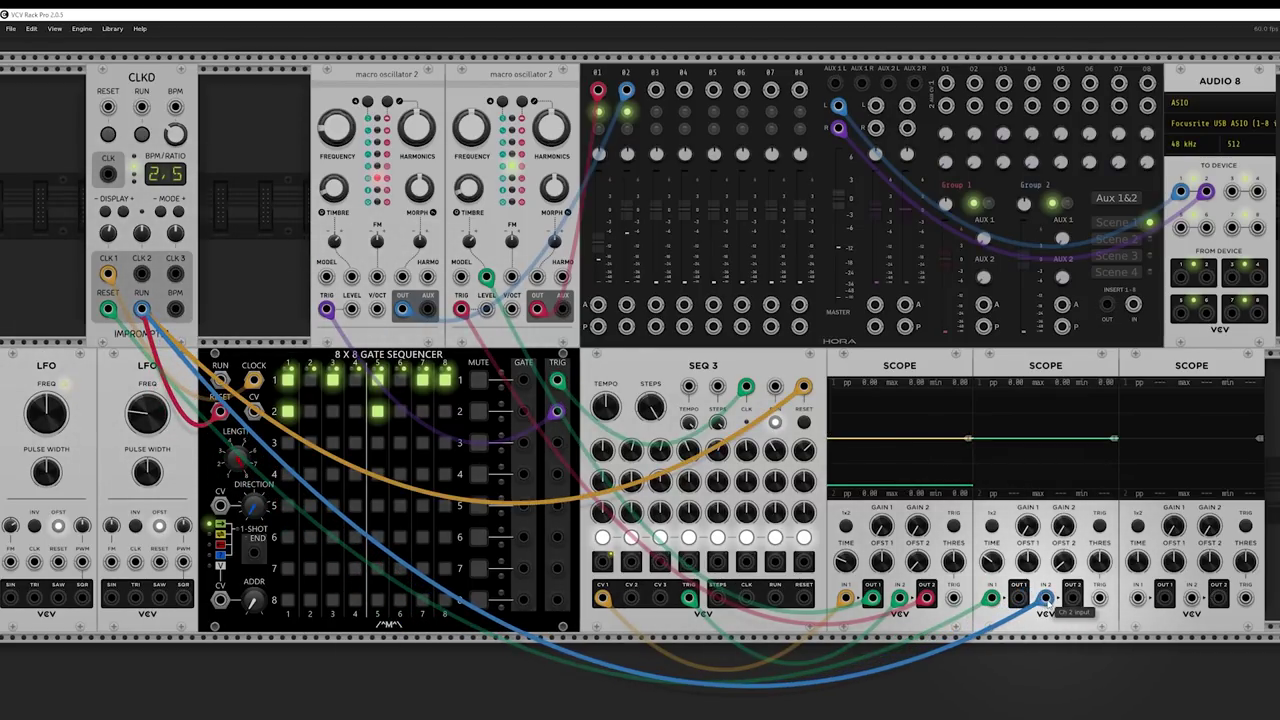
click(141, 134)
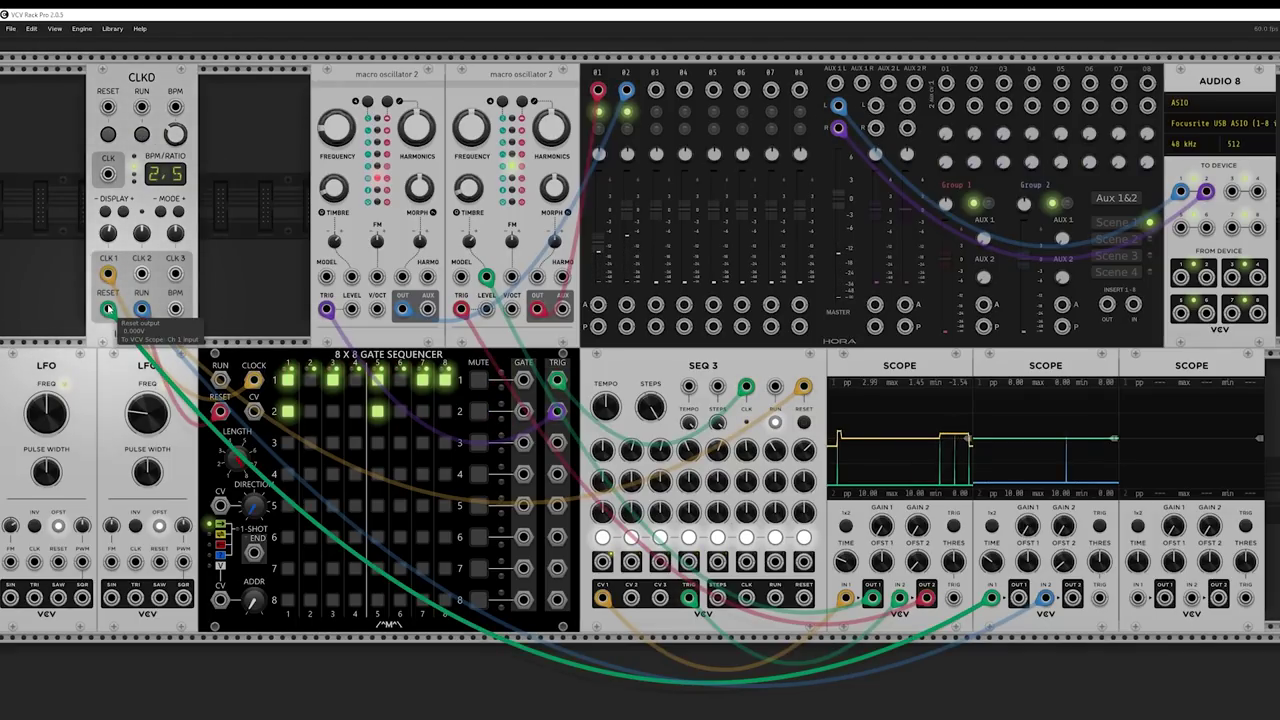
click(108, 134)
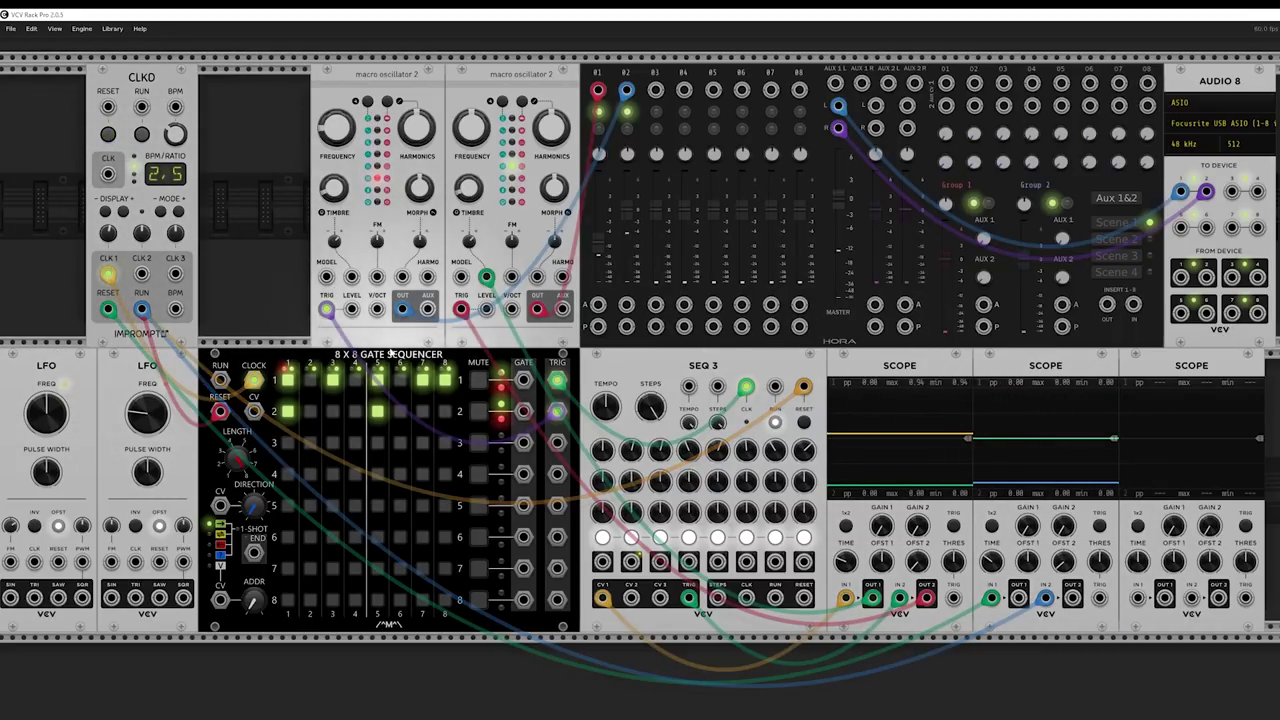
Unplug CLKD's RESET output from the second scope and start and stop the clock repeatedly to examine the RUN pulses
mouse_move(108, 309)
mouse_down()
mouse_move(966, 697)
mouse_move(1016, 643)
mouse_up()
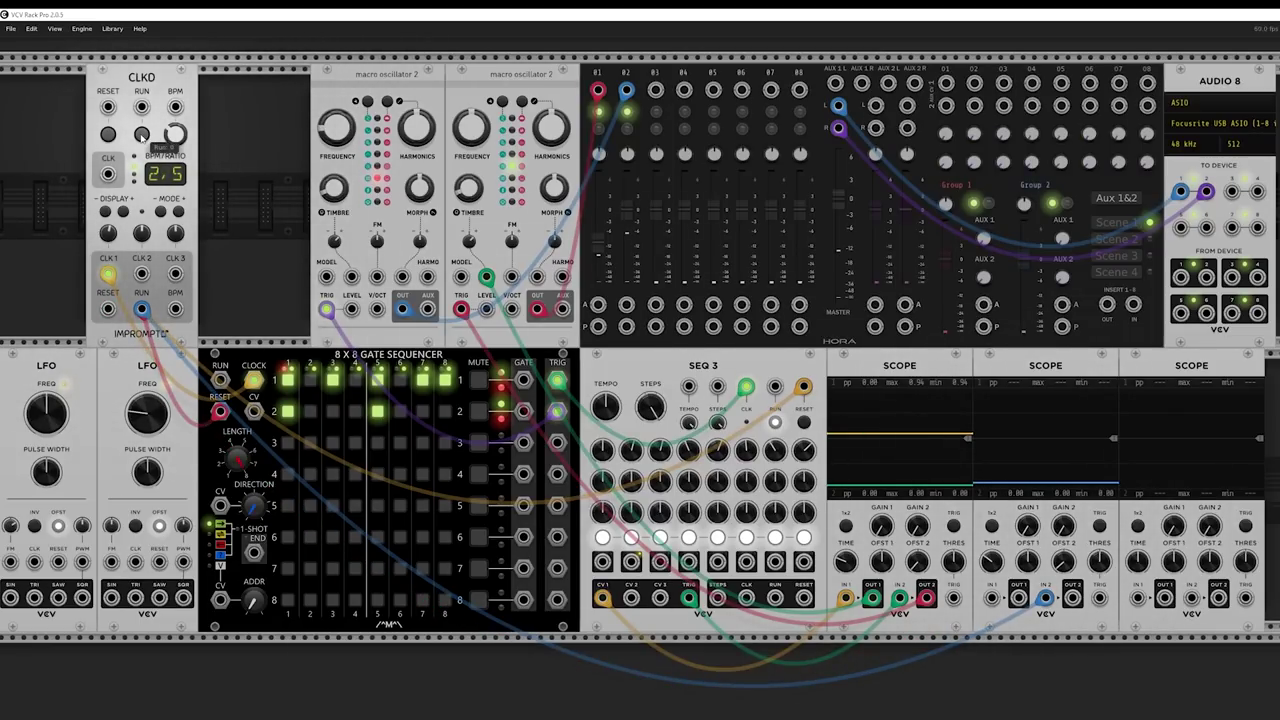
click(142, 135)
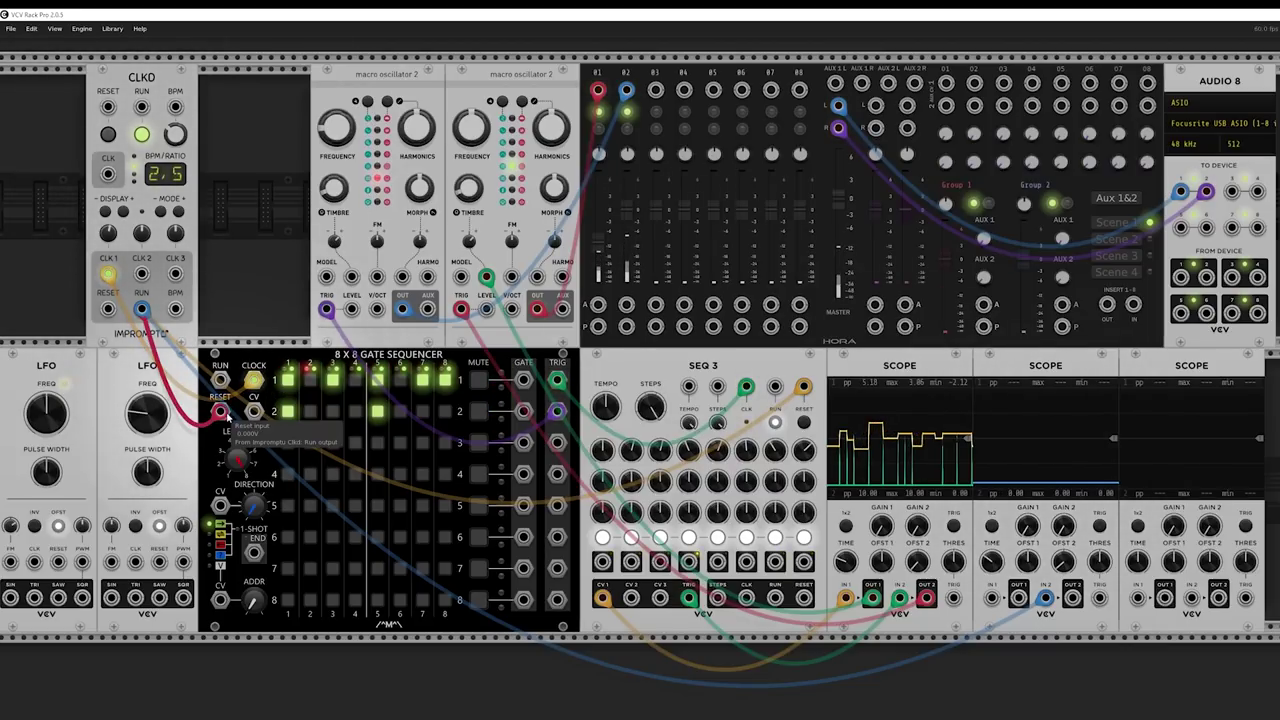
click(142, 136)
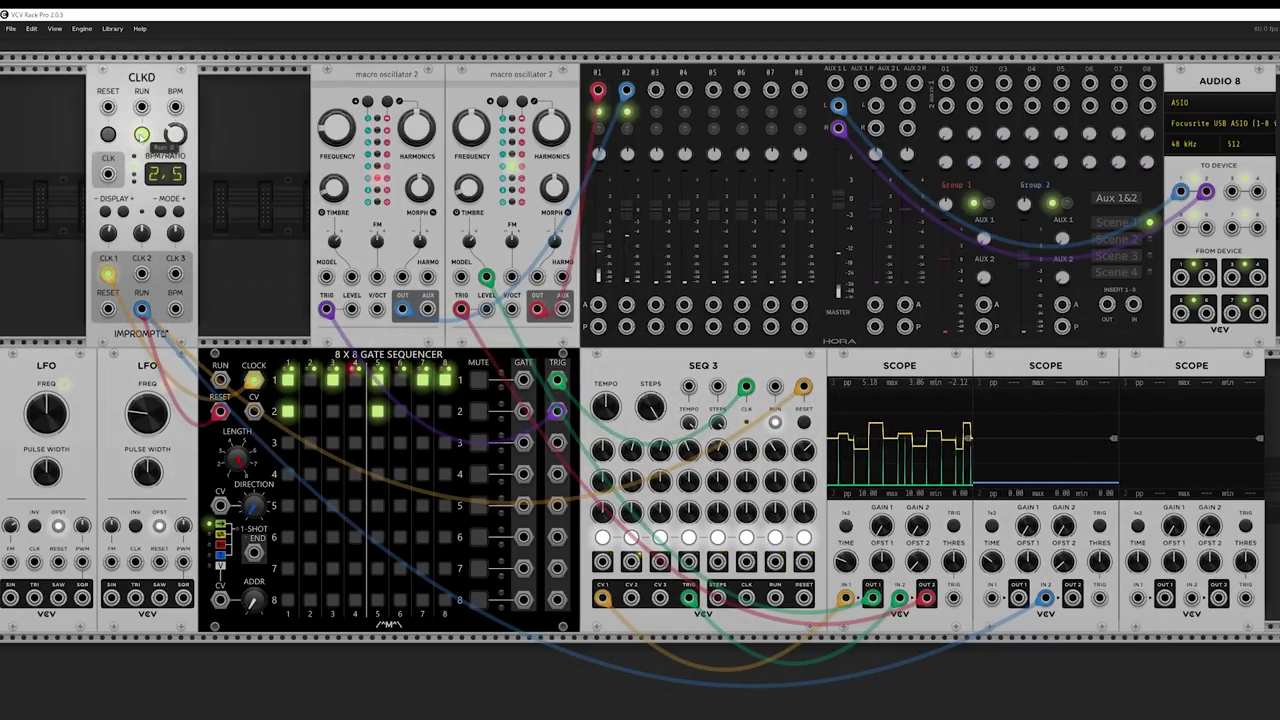
click(142, 135)
click(142, 135)
click(142, 135)
click(142, 135)
click(142, 136)
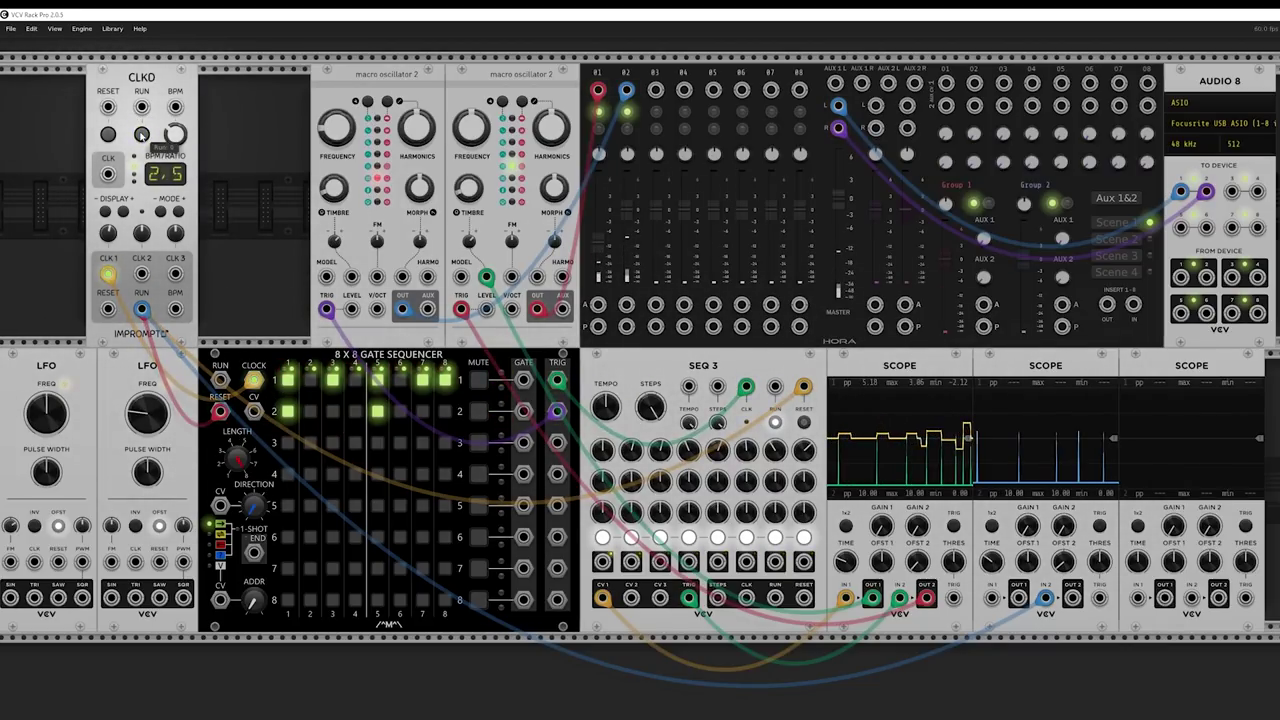
click(141, 135)
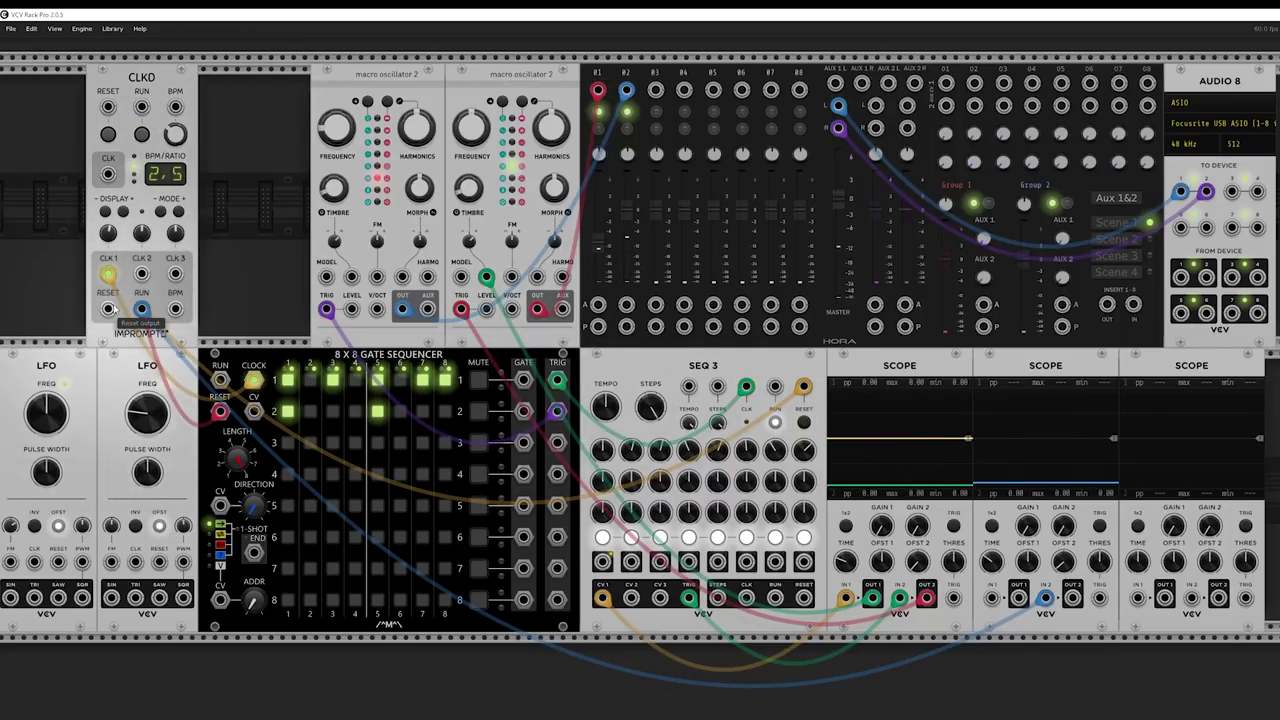
click(108, 134)
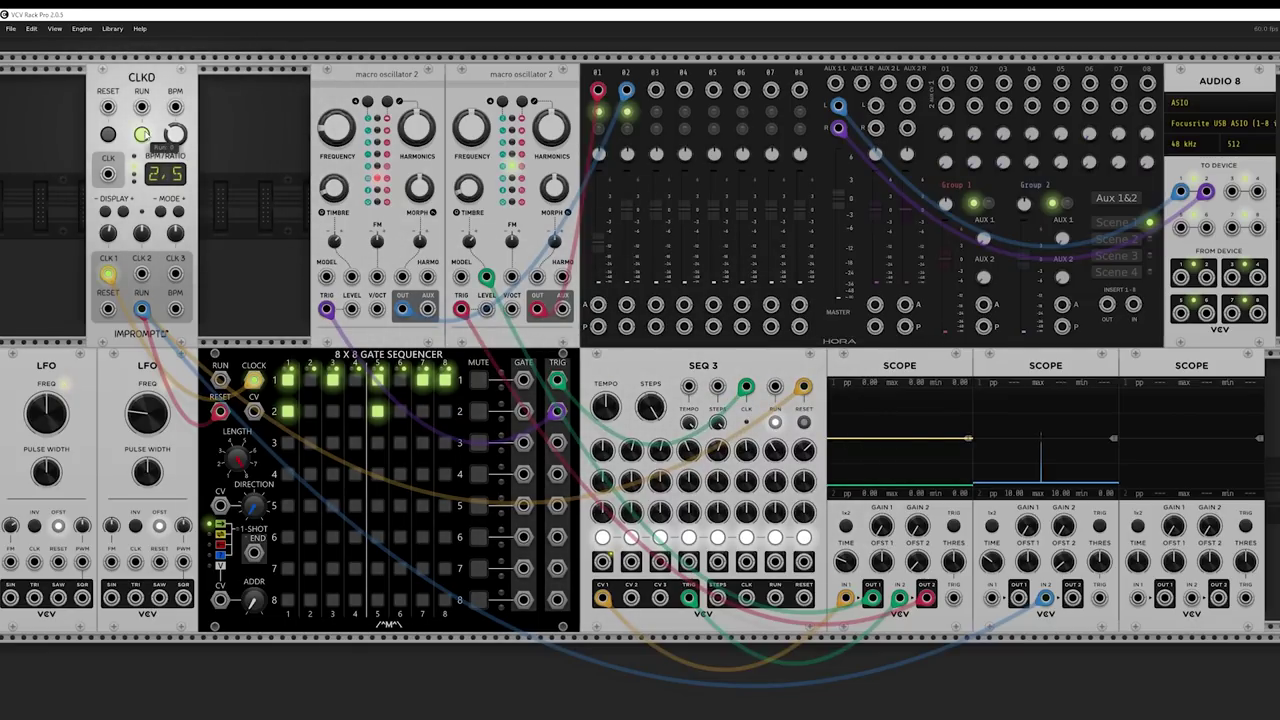
click(142, 134)
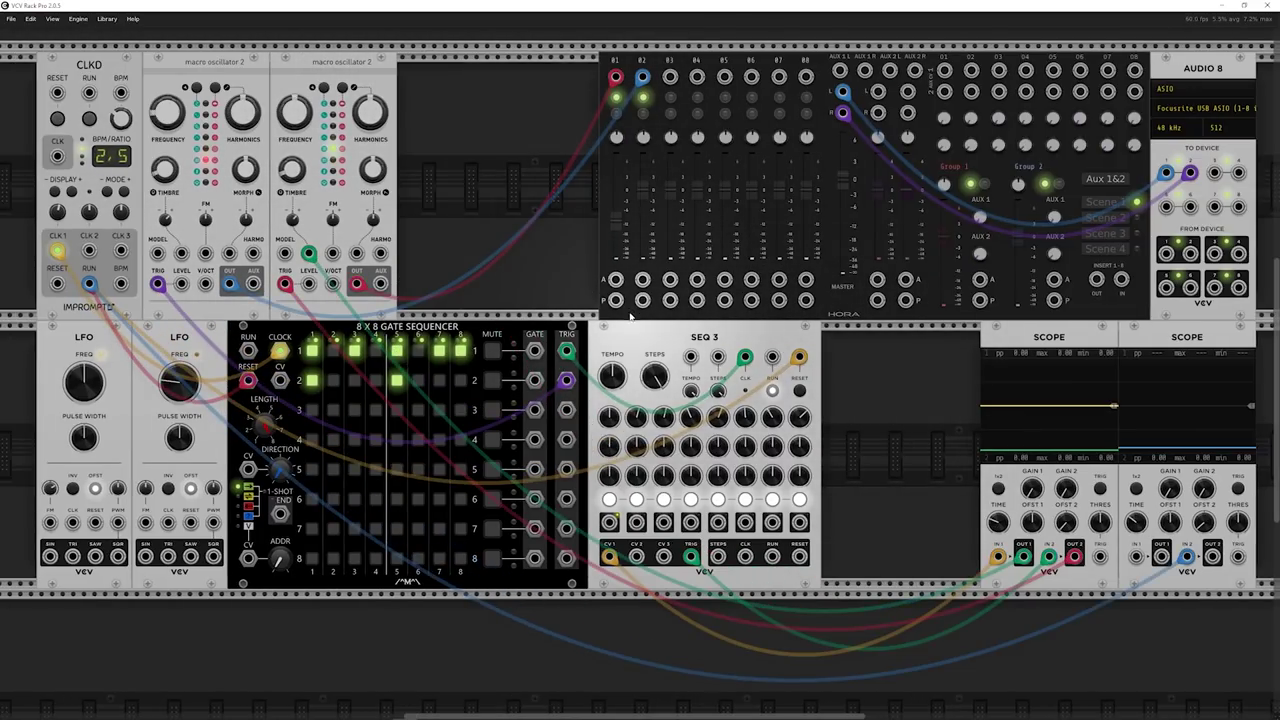
Move SEQ 3 against the gate sequencer and add the VCV Quantizer, found by searching "quan", in the gap beside SEQ 3
drag(628, 312, 617, 312)
drag(1176, 69, 696, 59)
click(841, 423)
right_click(894, 375)
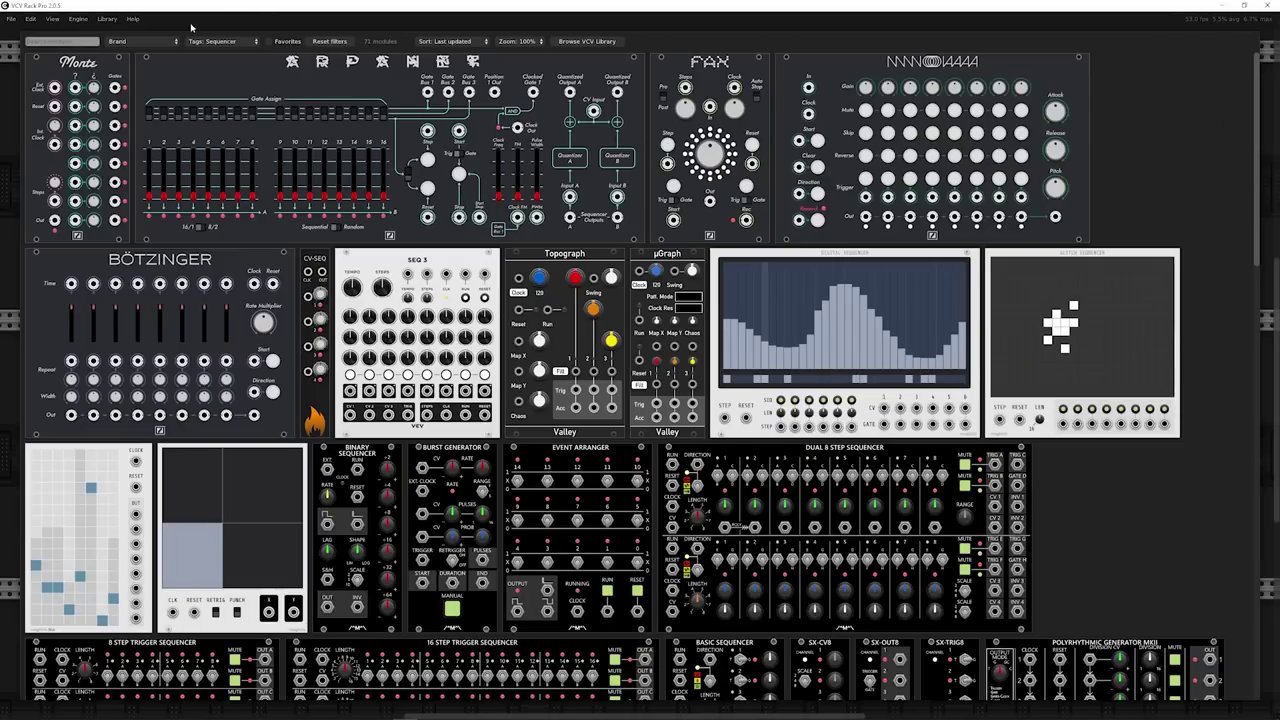
click(200, 43)
click(207, 58)
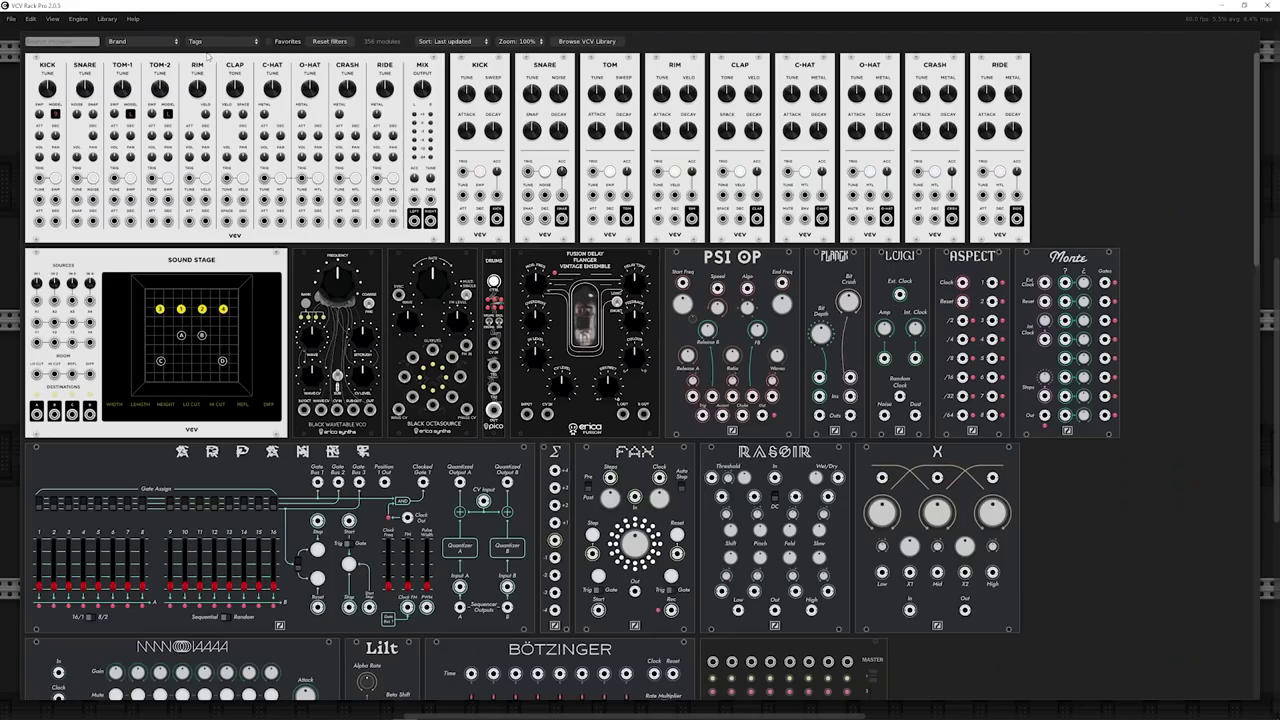
text(quan)
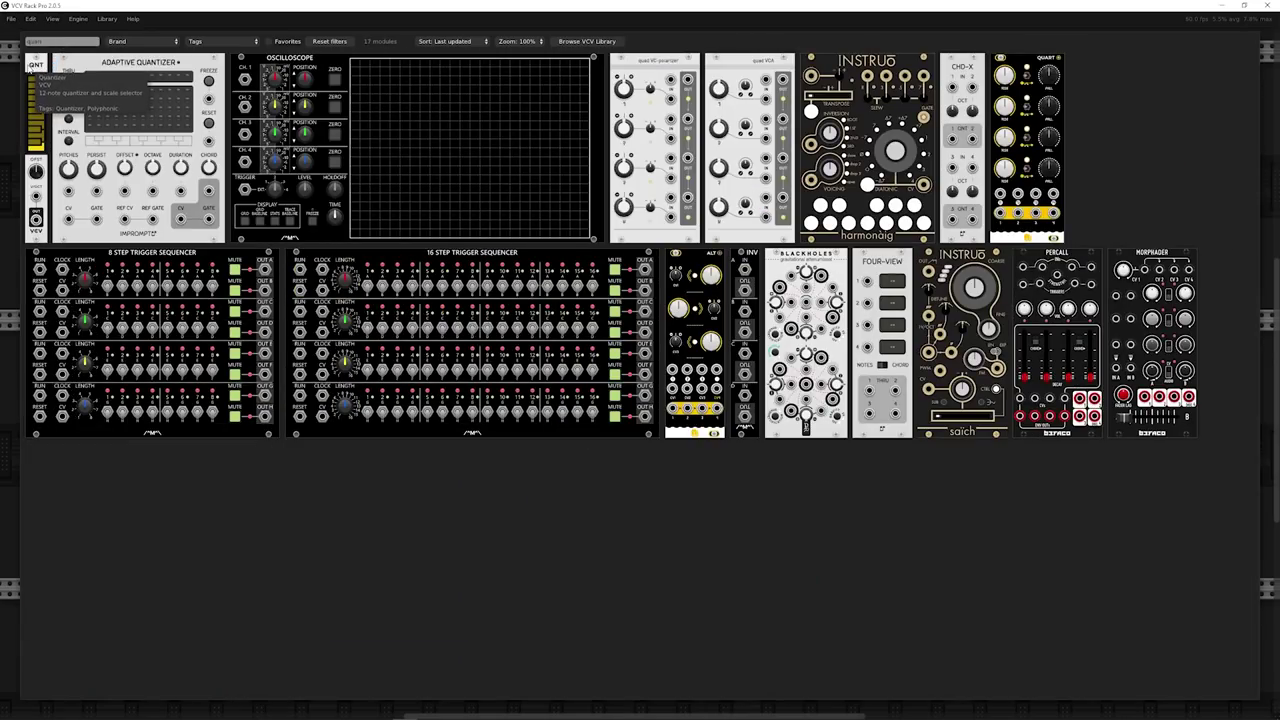
click(35, 72)
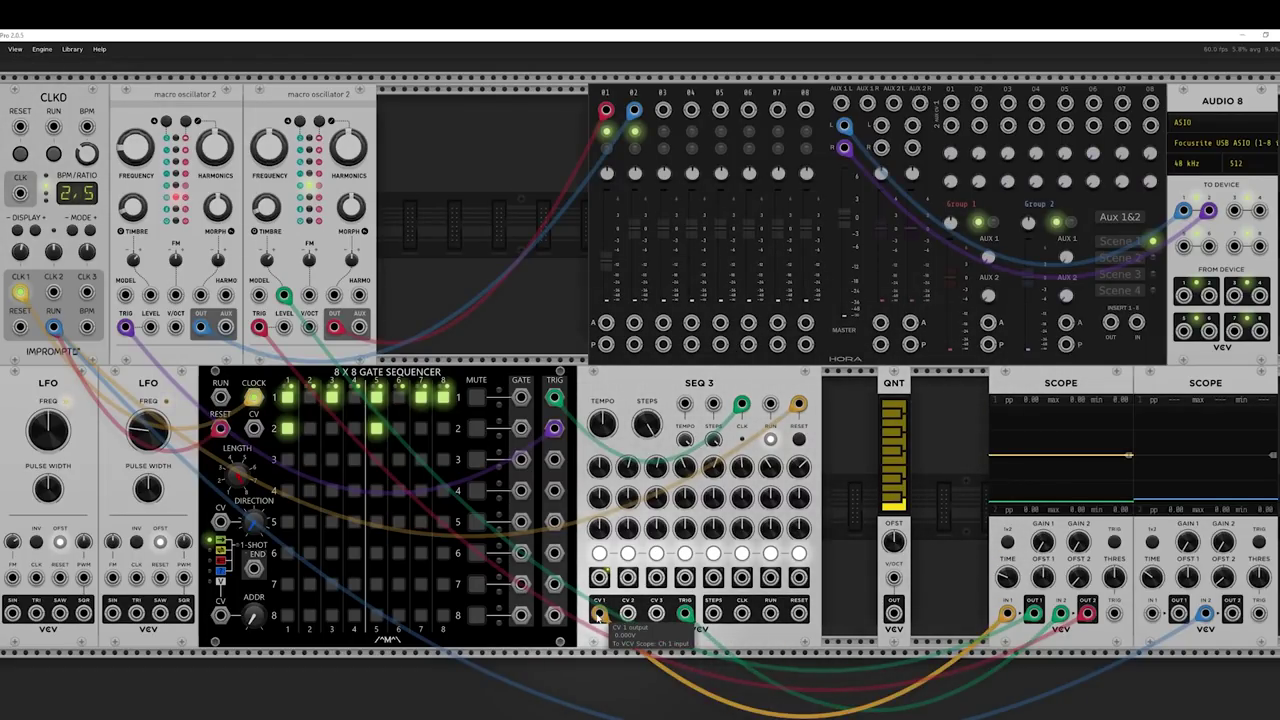
Patch SEQ 3's CV 2 output into the quantizer's V/OCT input and its OUT into V/OCT of the channel 1 Macro Oscillator 2
drag(627, 612, 894, 549)
scroll(894, 549, up, 1)
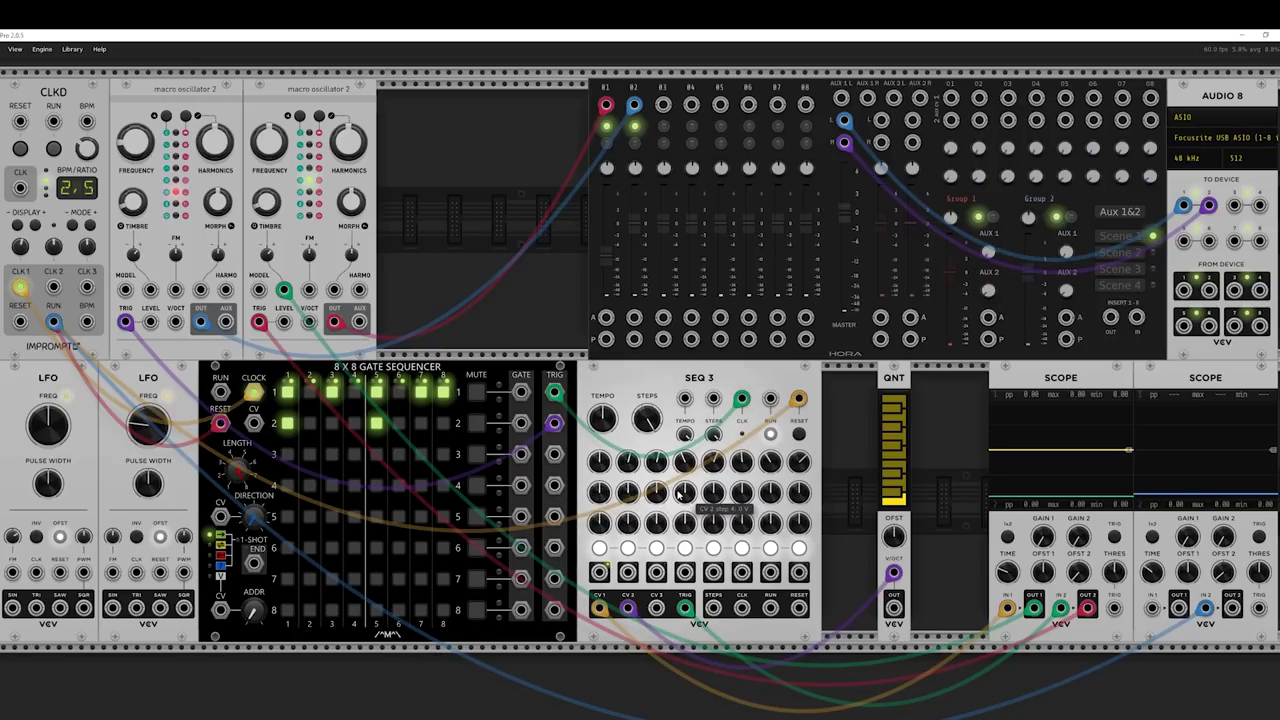
drag(893, 607, 309, 322)
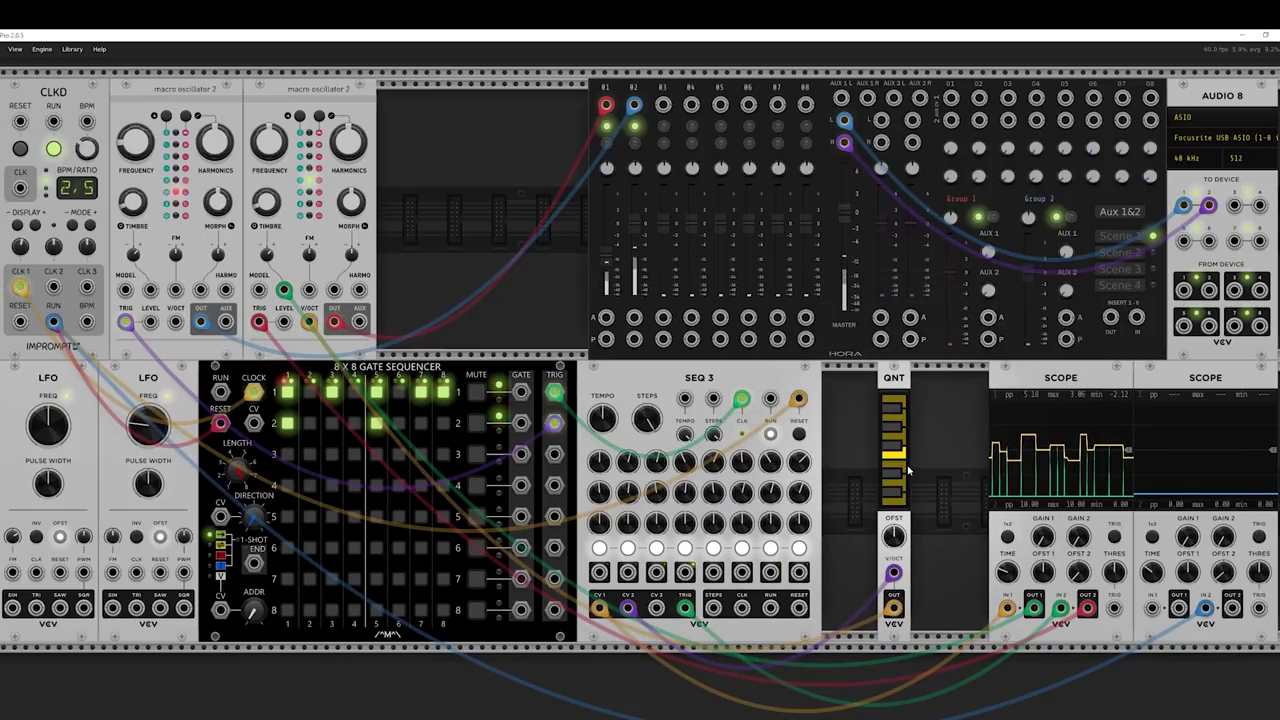
Disable the white-key notes in the quantizer, leaving the five black-key notes, and move the module against SEQ 3
click(900, 400)
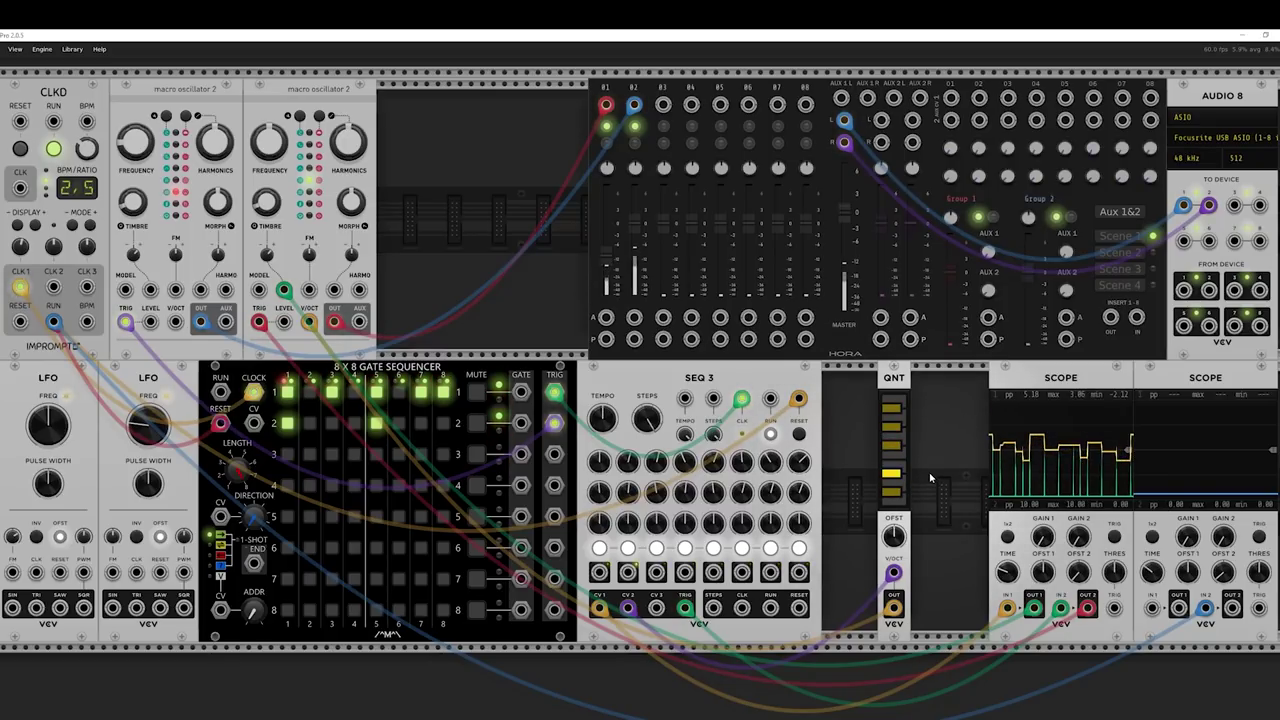
drag(900, 393, 845, 393)
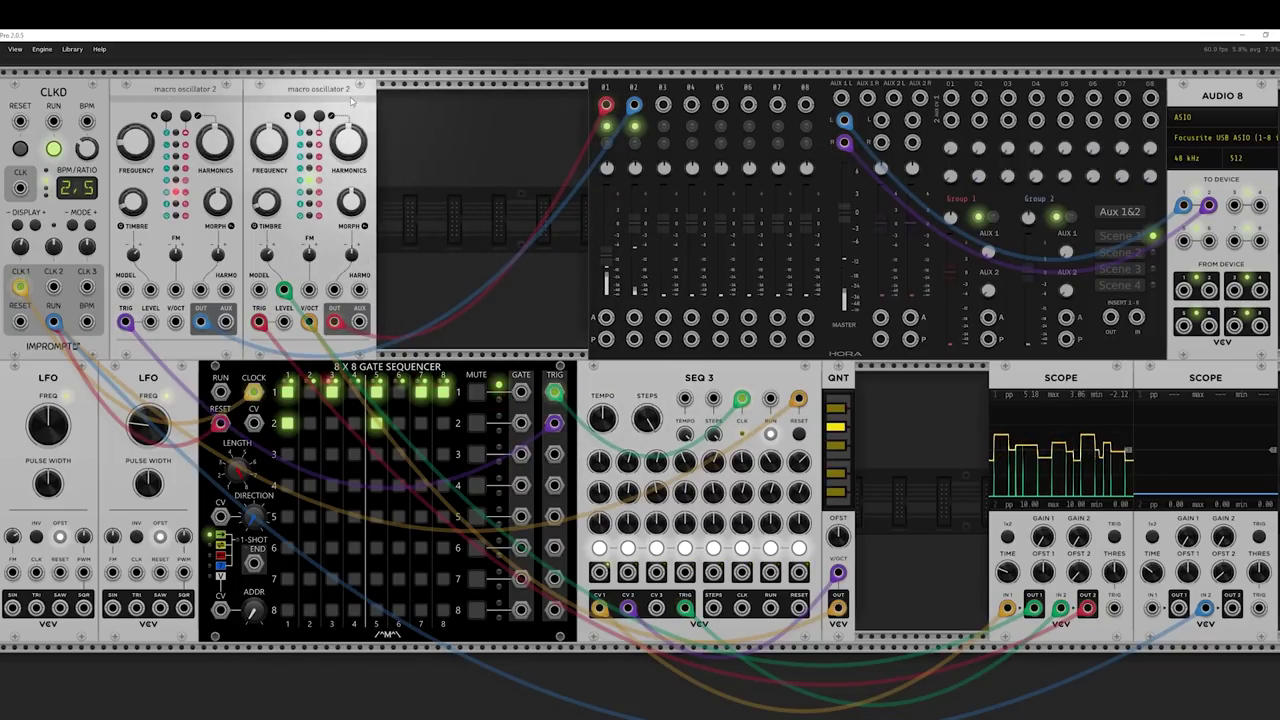
Duplicate the channel 1 Macro Oscillator 2 and move all three oscillators together against the mixer
key(ctrl+d)
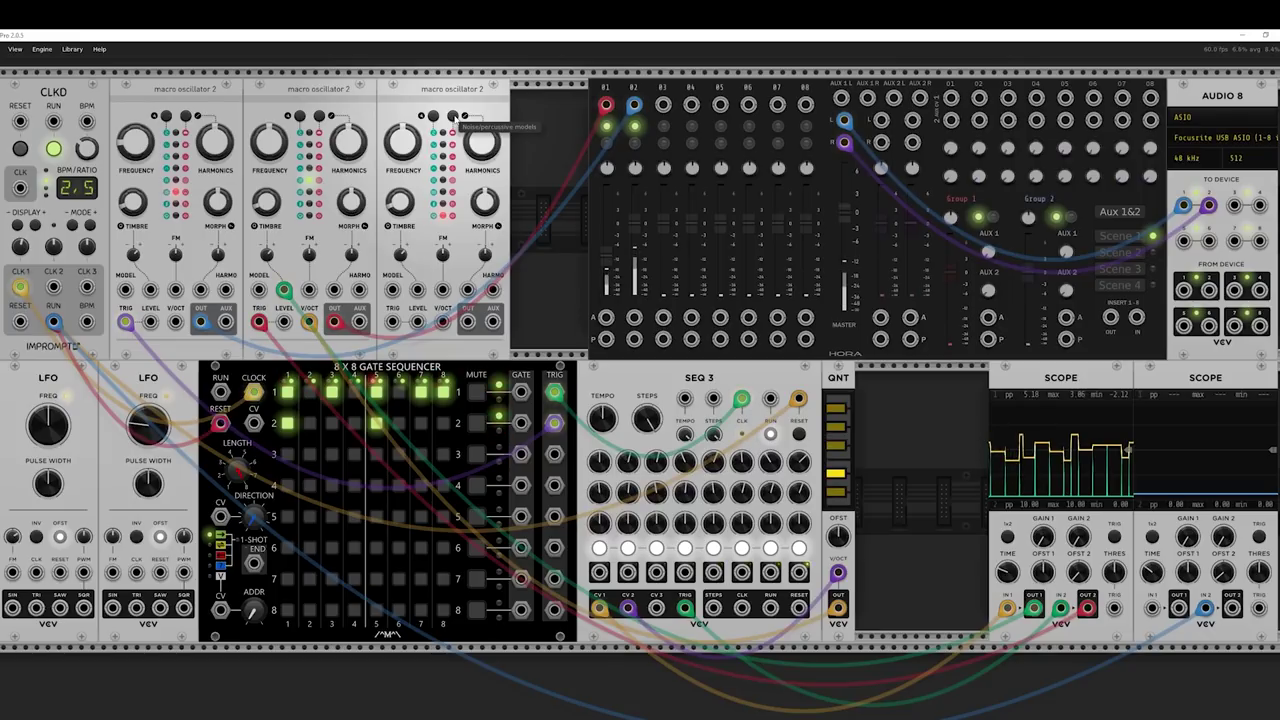
drag(532, 106, 114, 174)
drag(150, 107, 225, 106)
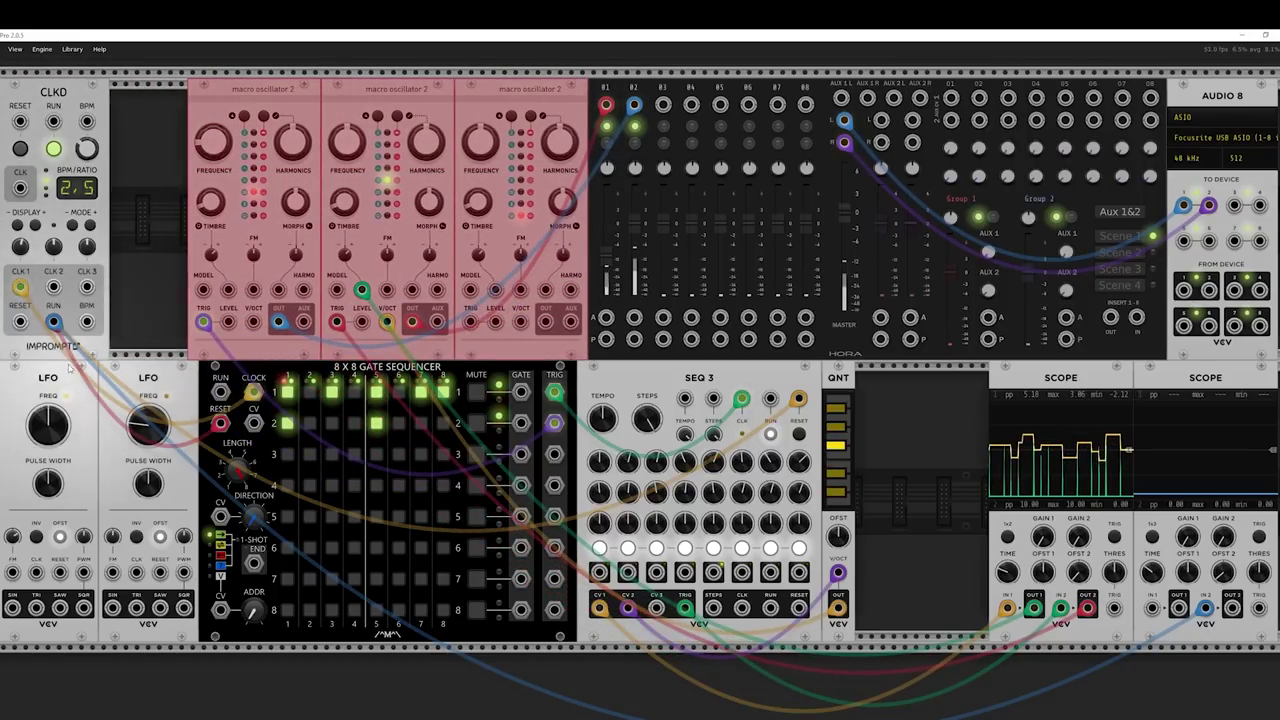
click(954, 542)
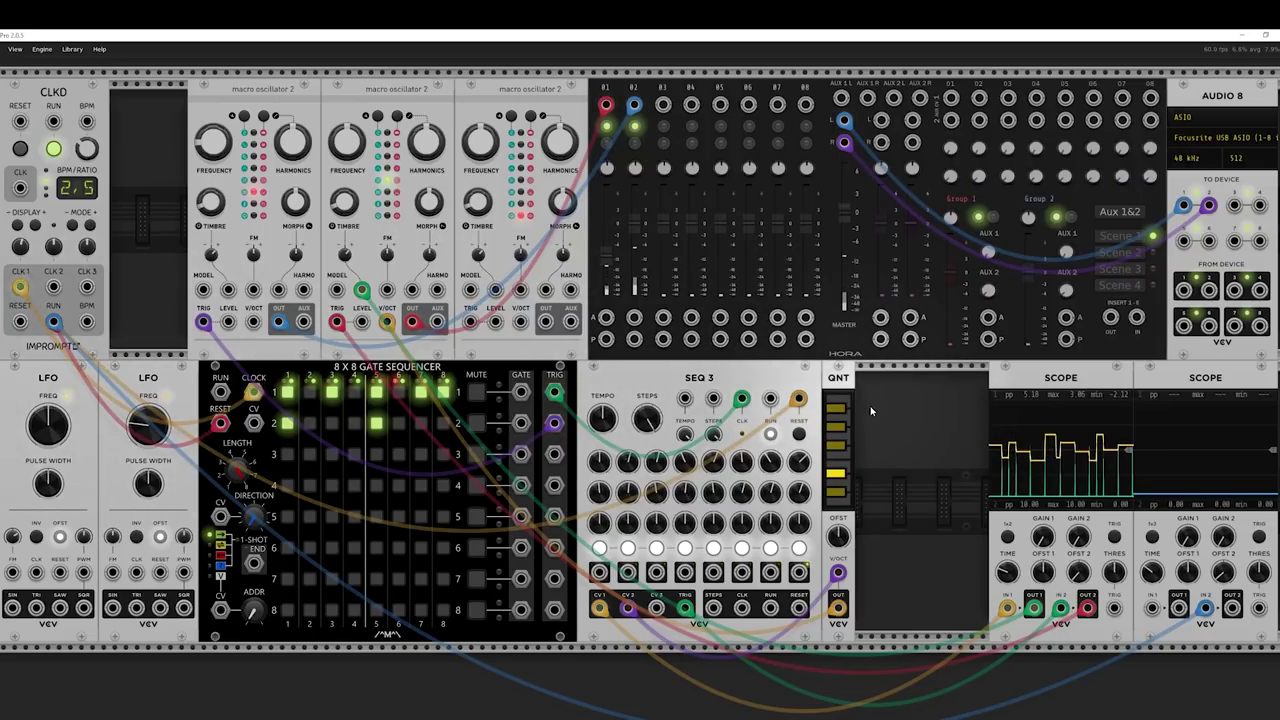
Stop the clock and move the three Macro Oscillator 2 modules together back against CLKD
click(54, 148)
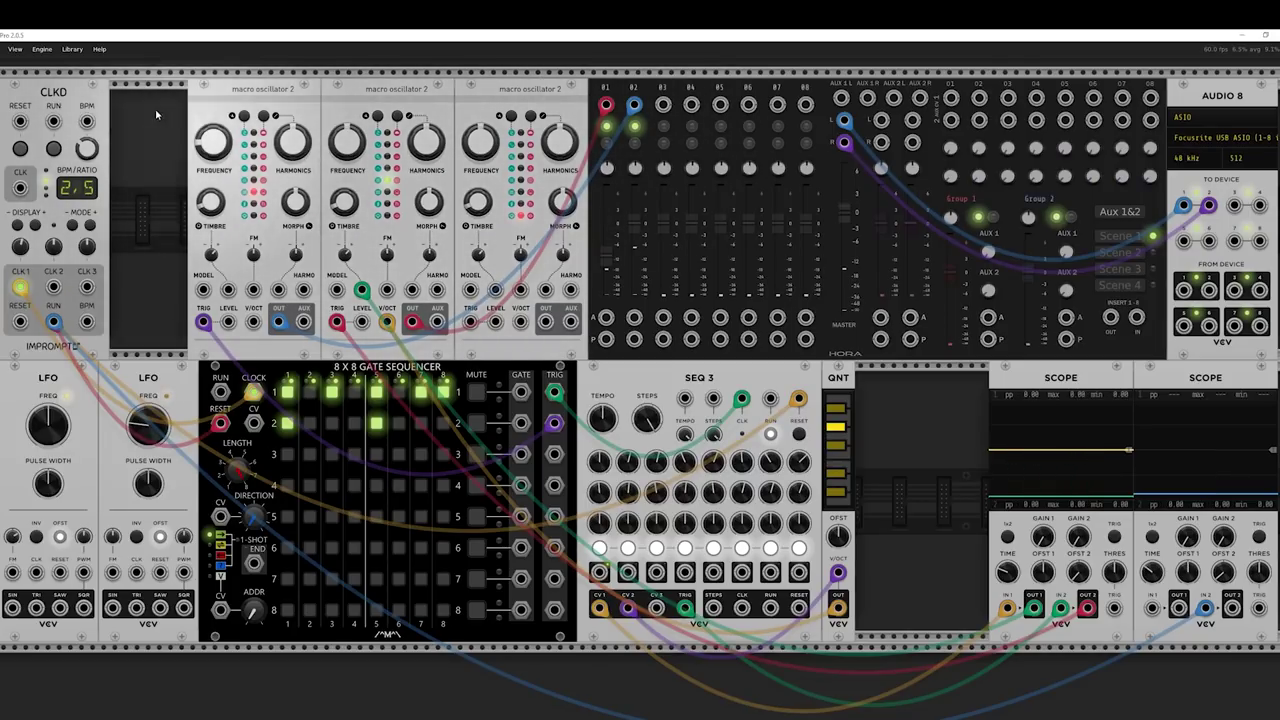
drag(161, 141, 516, 170)
drag(529, 108, 451, 109)
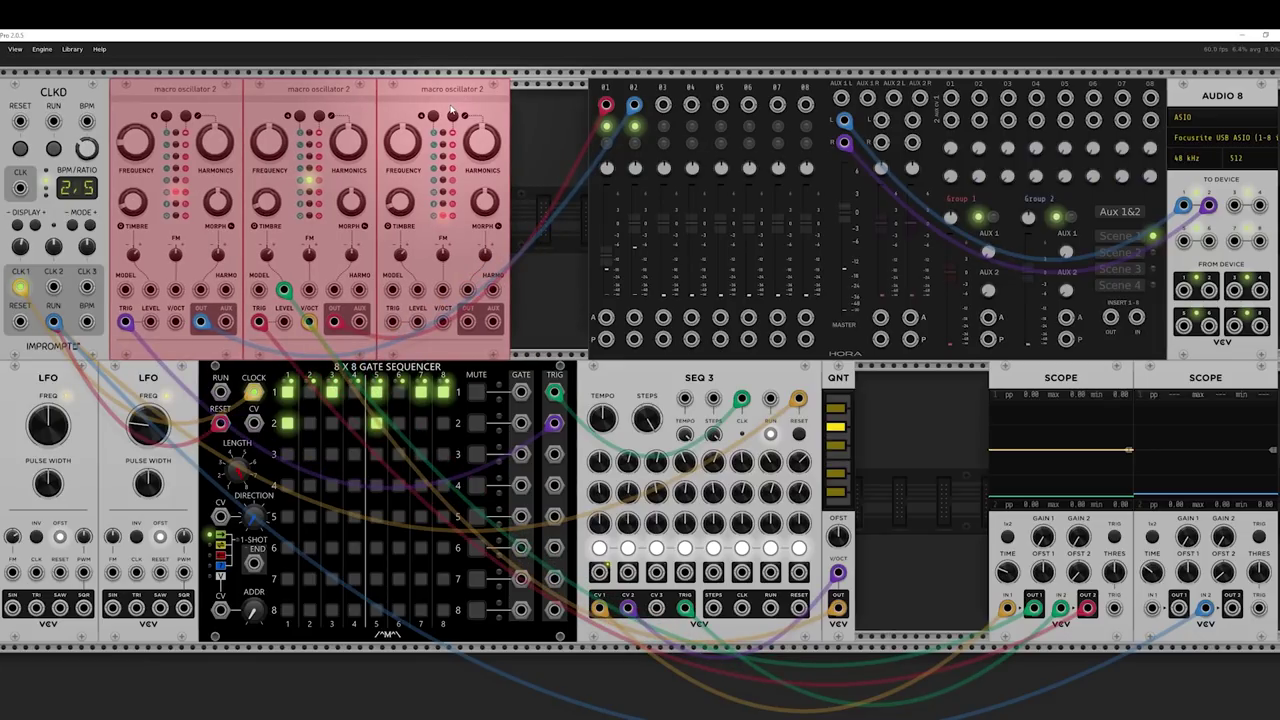
Add a Bernoulli Gate from the Audible Instruments brand and place it in the rack next to the gate sequencer
click(542, 104)
right_click(523, 131)
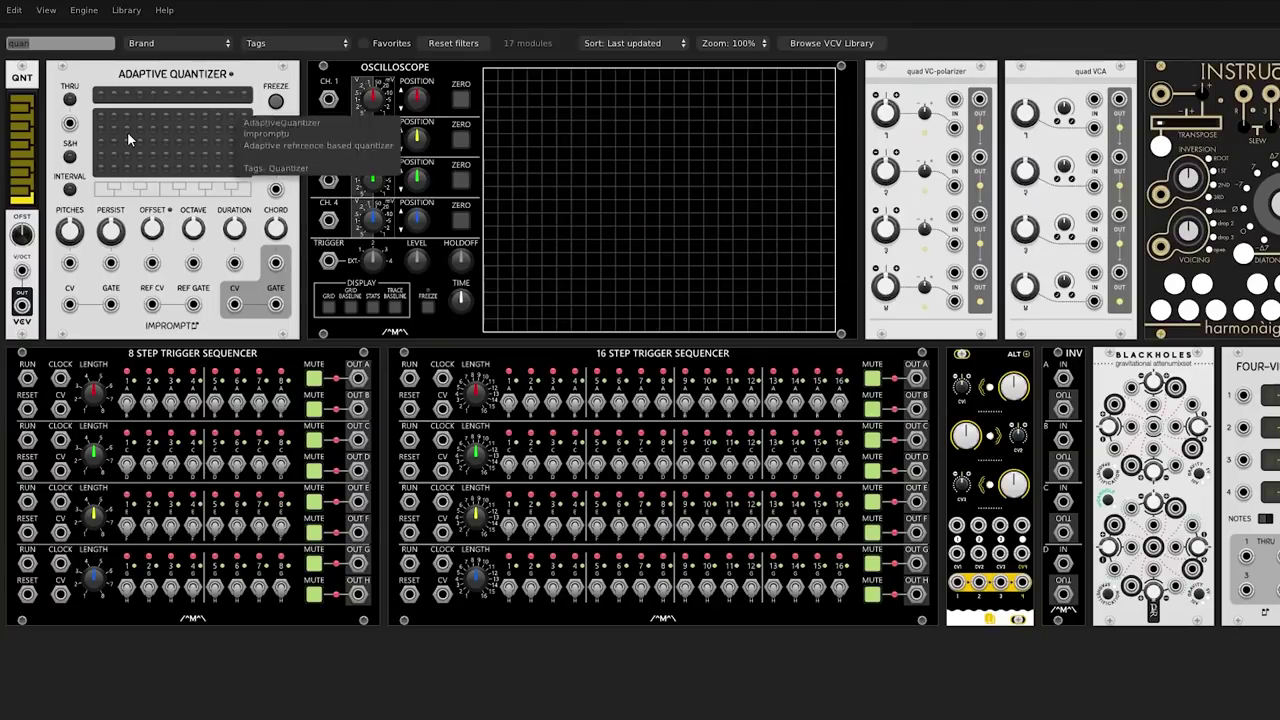
key(BackSpace)
key(BackSpace)
key(BackSpace)
key(BackSpace)
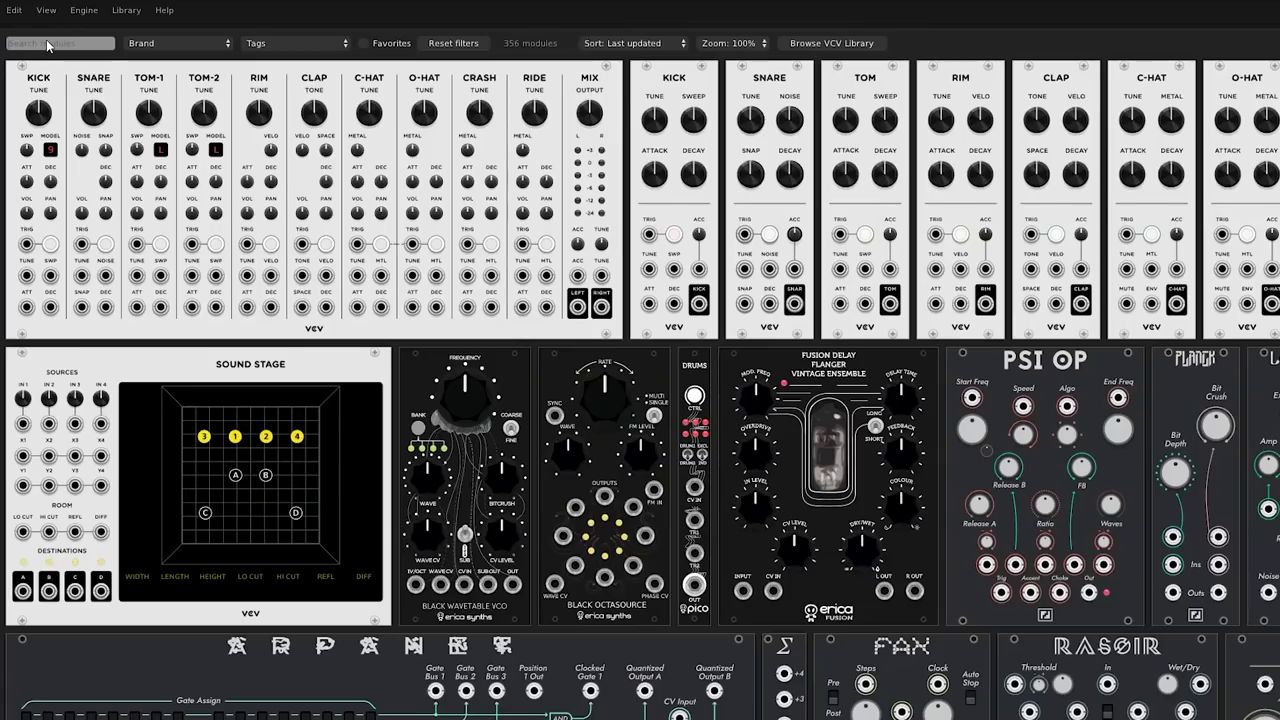
click(176, 47)
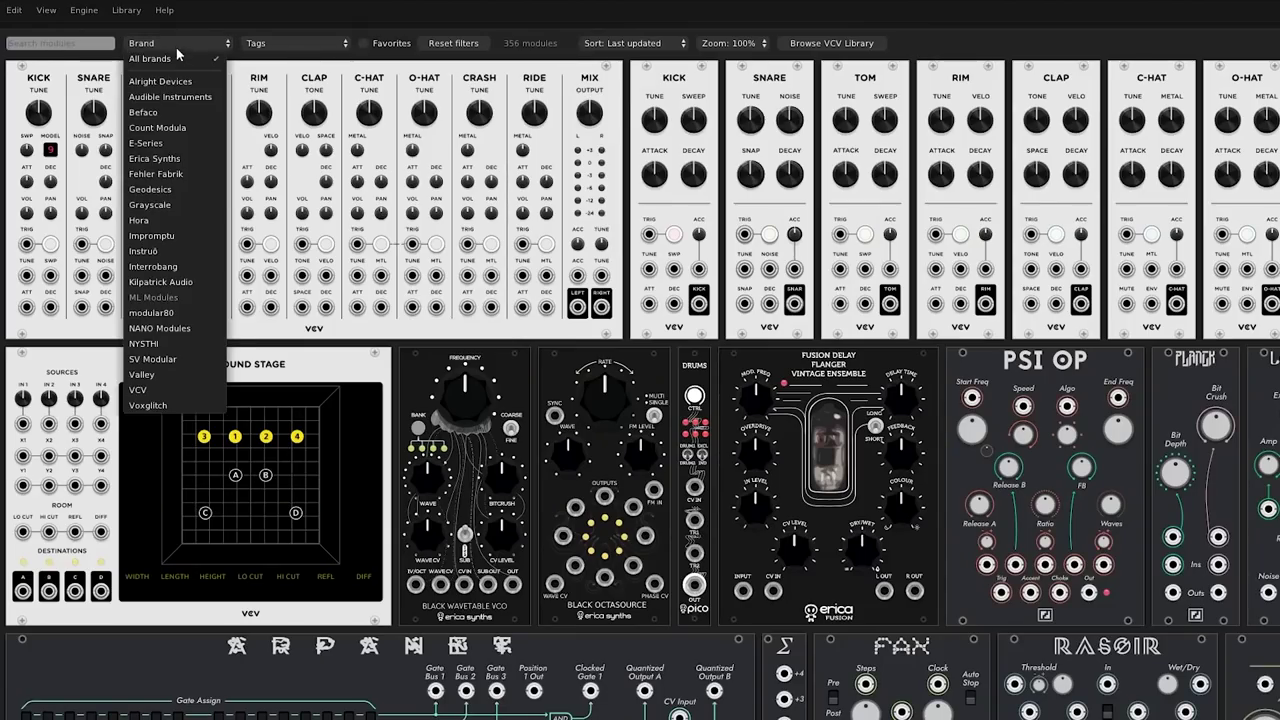
click(188, 102)
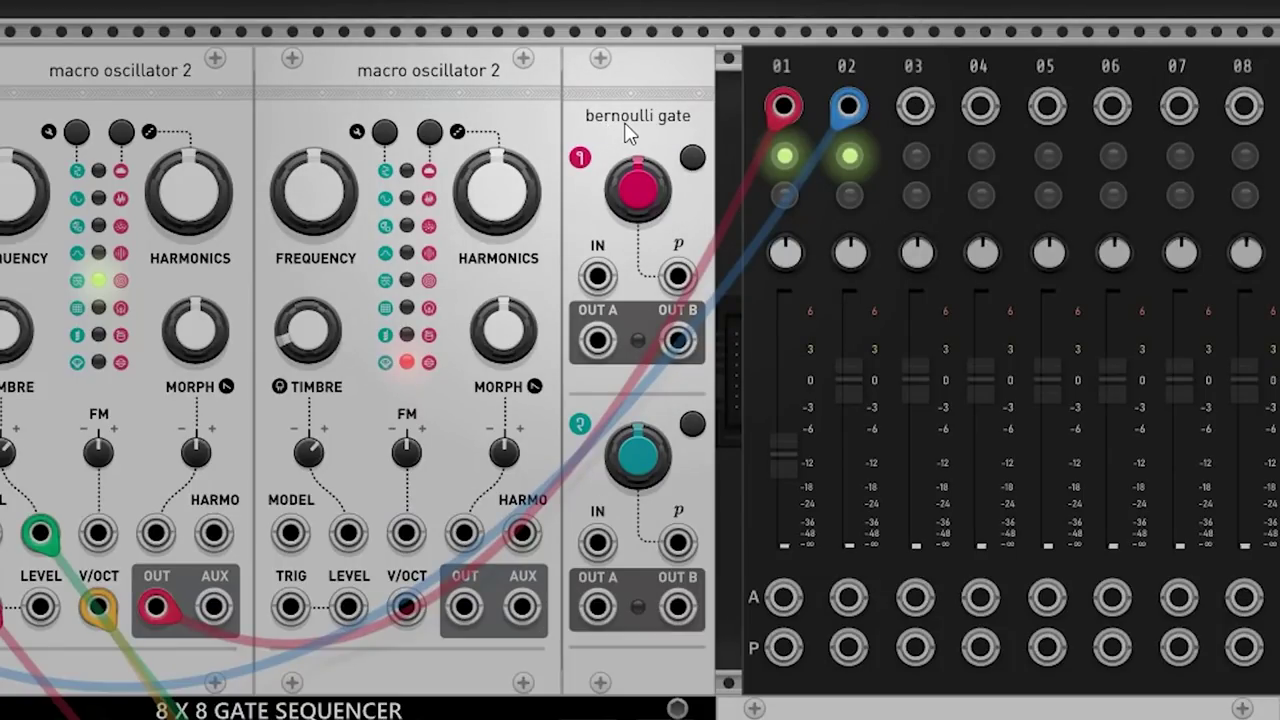
drag(624, 124, 631, 80)
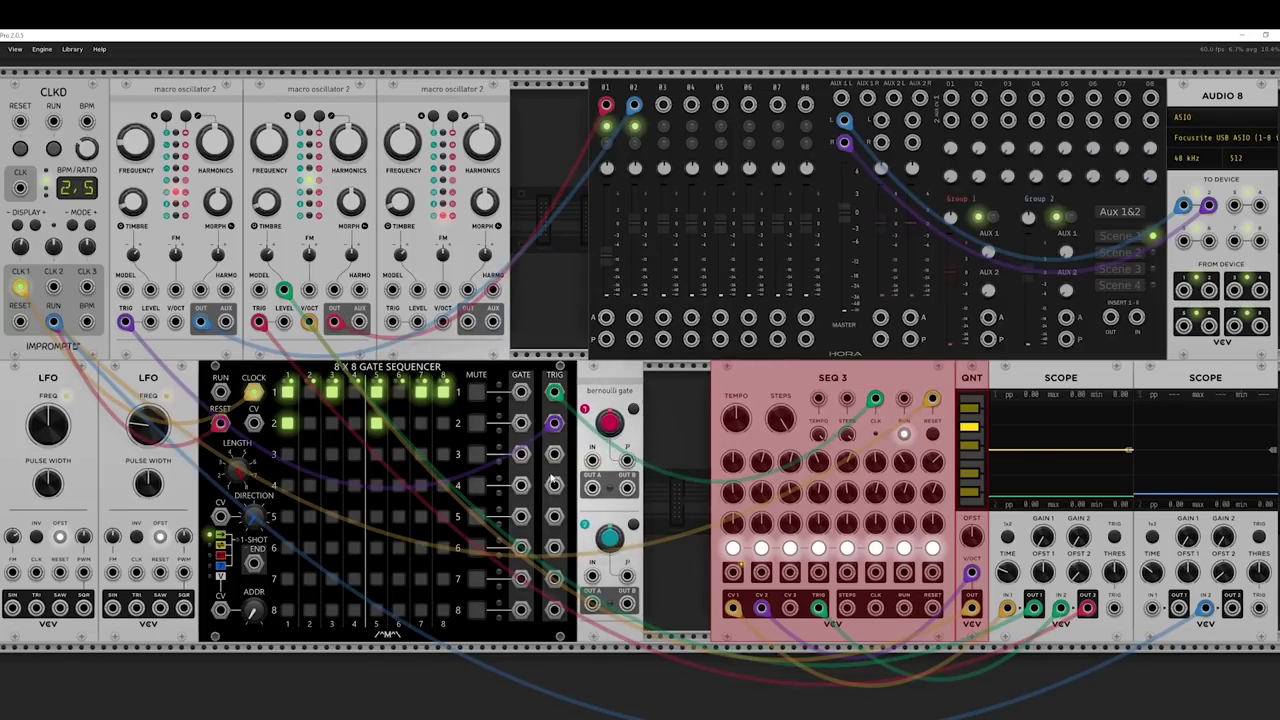
Patch the gate sequencer's row 3 TRIG into Bernoulli channel 1 IN and try its probability at 0% and 100%, resetting it to 50%
drag(554, 455, 592, 460)
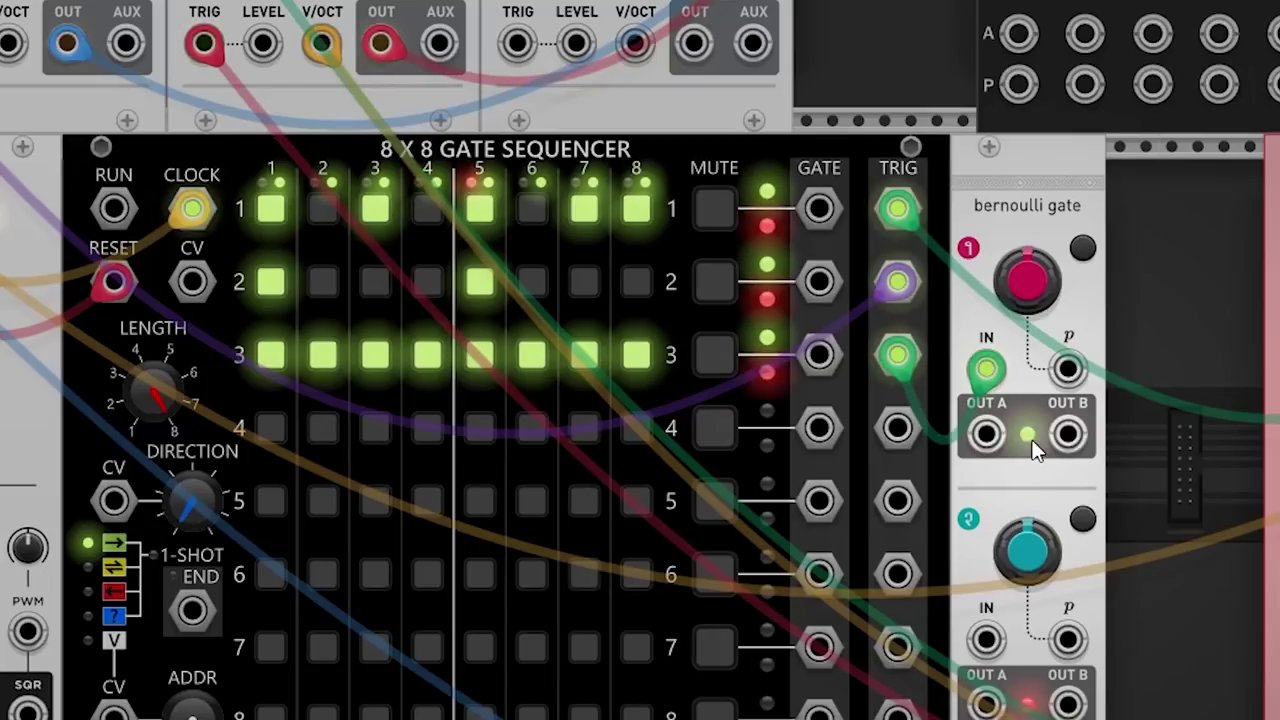
drag(1034, 286, 1034, 340)
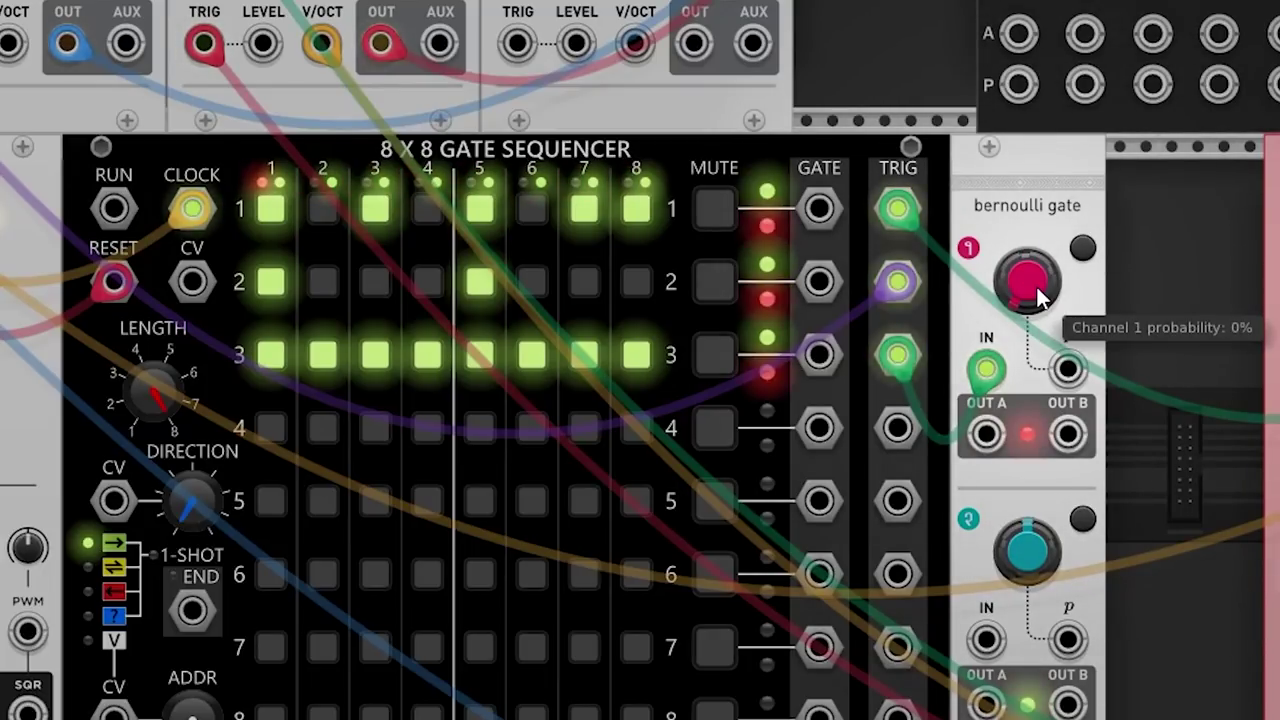
drag(1040, 295, 1038, 230)
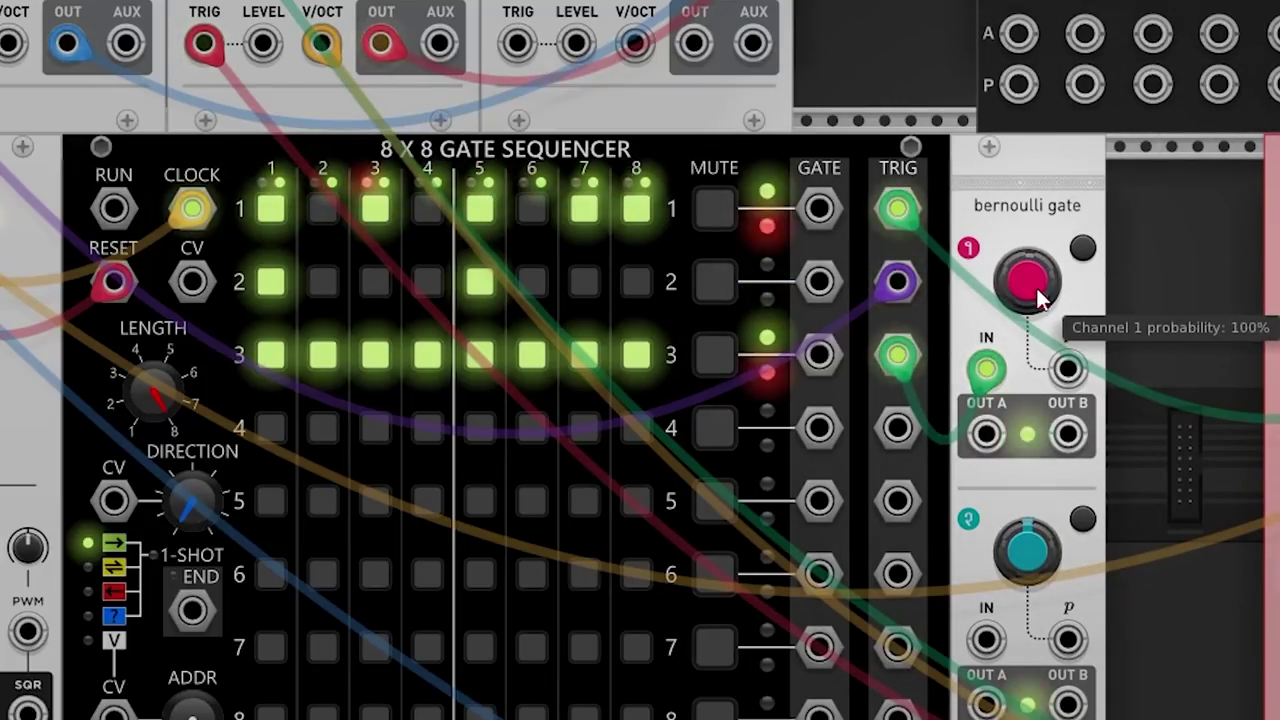
double_click(1022, 295)
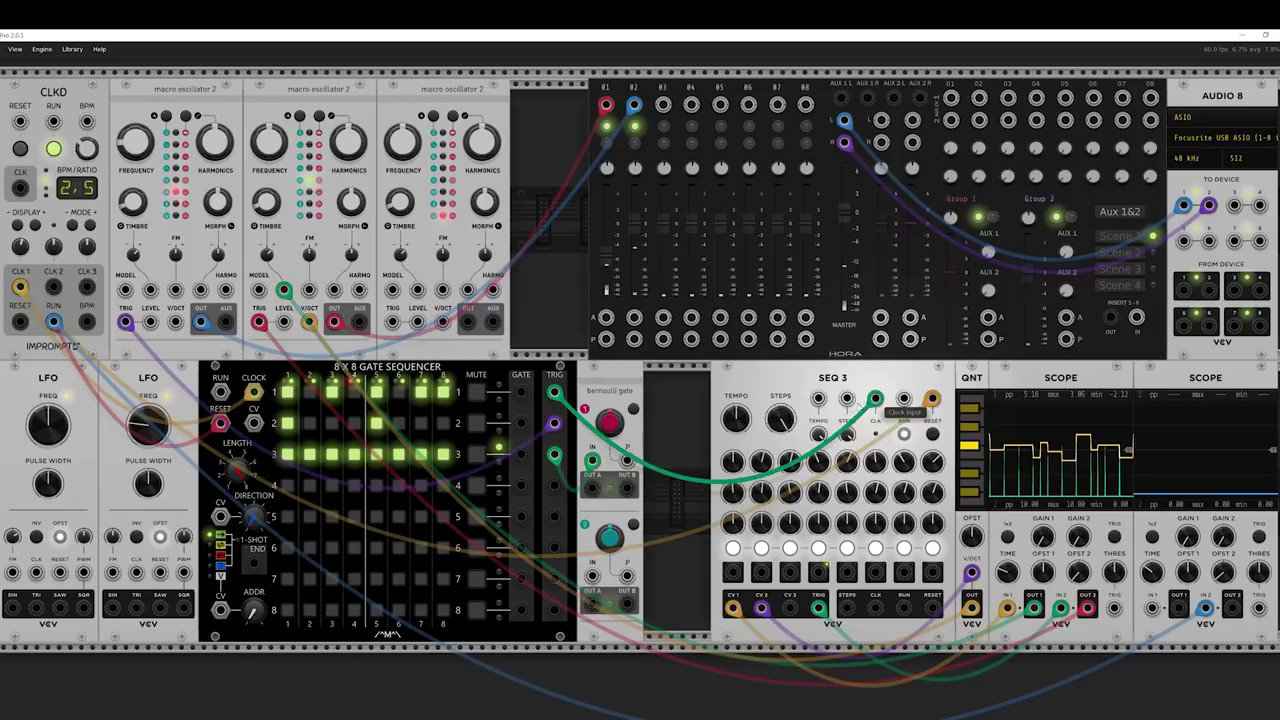
Replace SEQ 3's CLK cable with one from Bernoulli channel 1 OUT A and test the channel's probability at both extremes
mouse_move(877, 398)
mouse_down()
mouse_move(689, 410)
mouse_move(592, 460)
mouse_move(663, 586)
mouse_move(688, 478)
mouse_move(800, 425)
mouse_move(900, 410)
mouse_move(876, 399)
mouse_up()
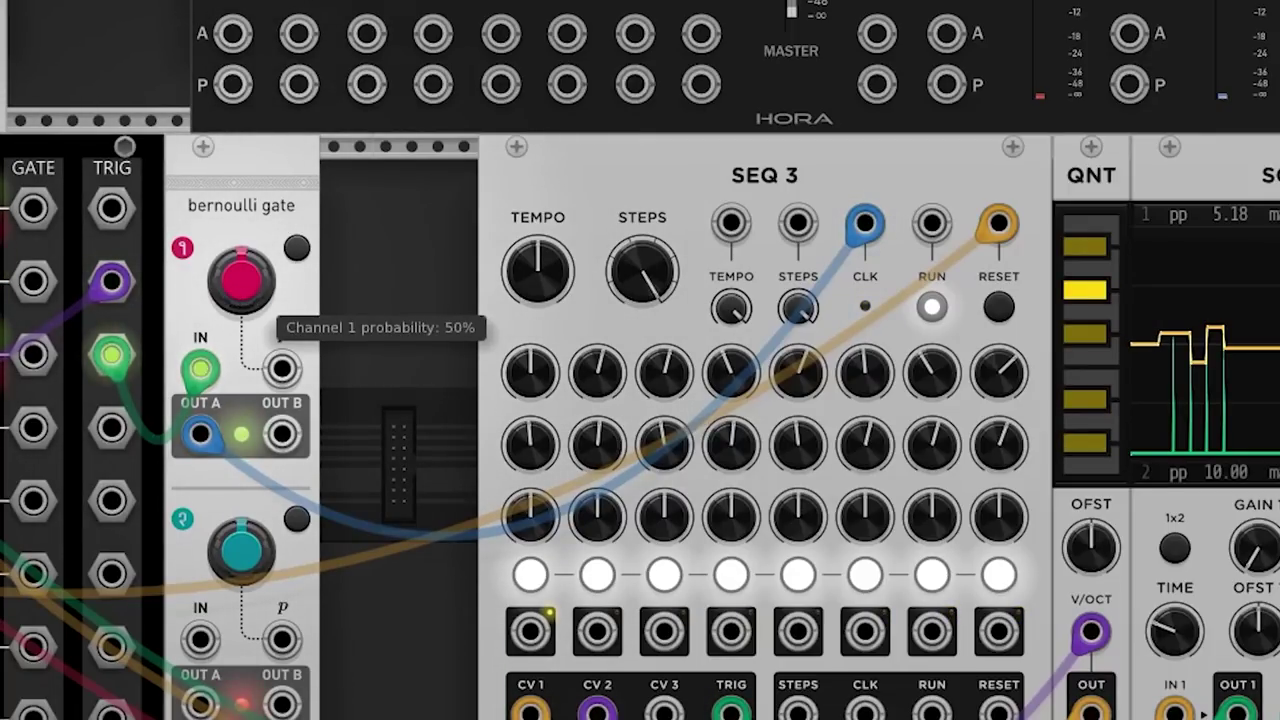
drag(243, 285, 243, 285)
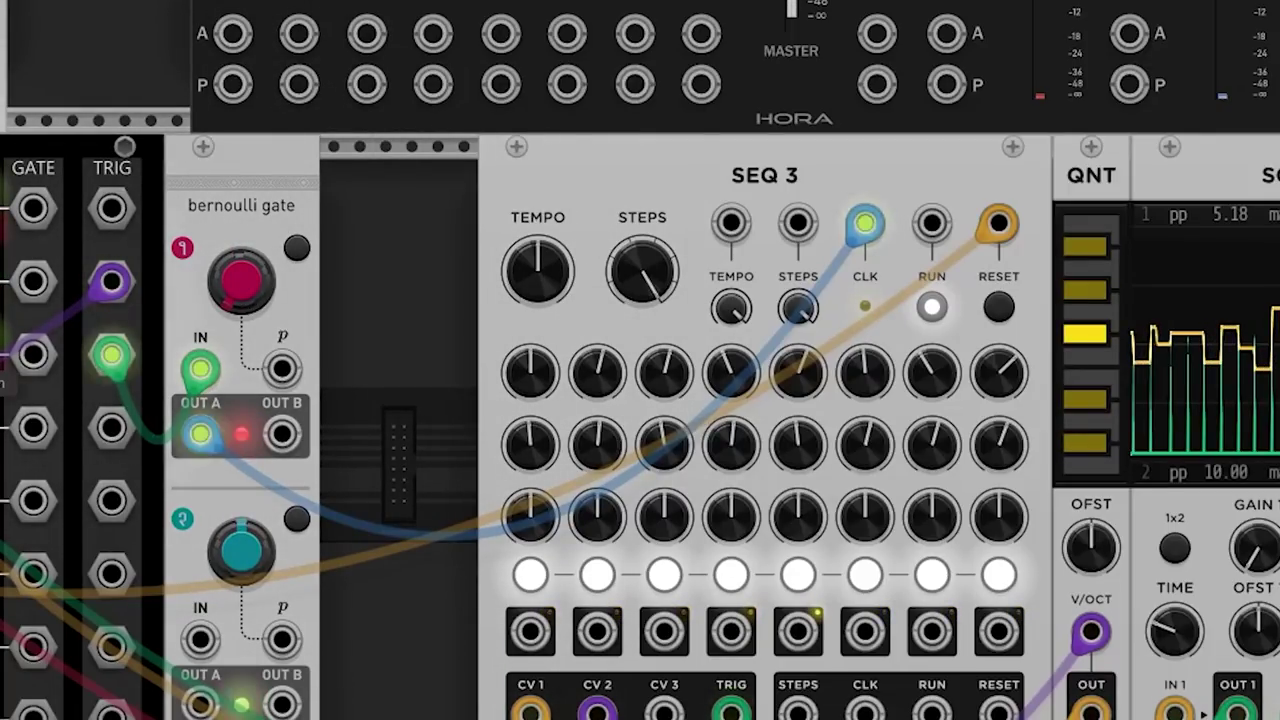
drag(243, 285, 243, 285)
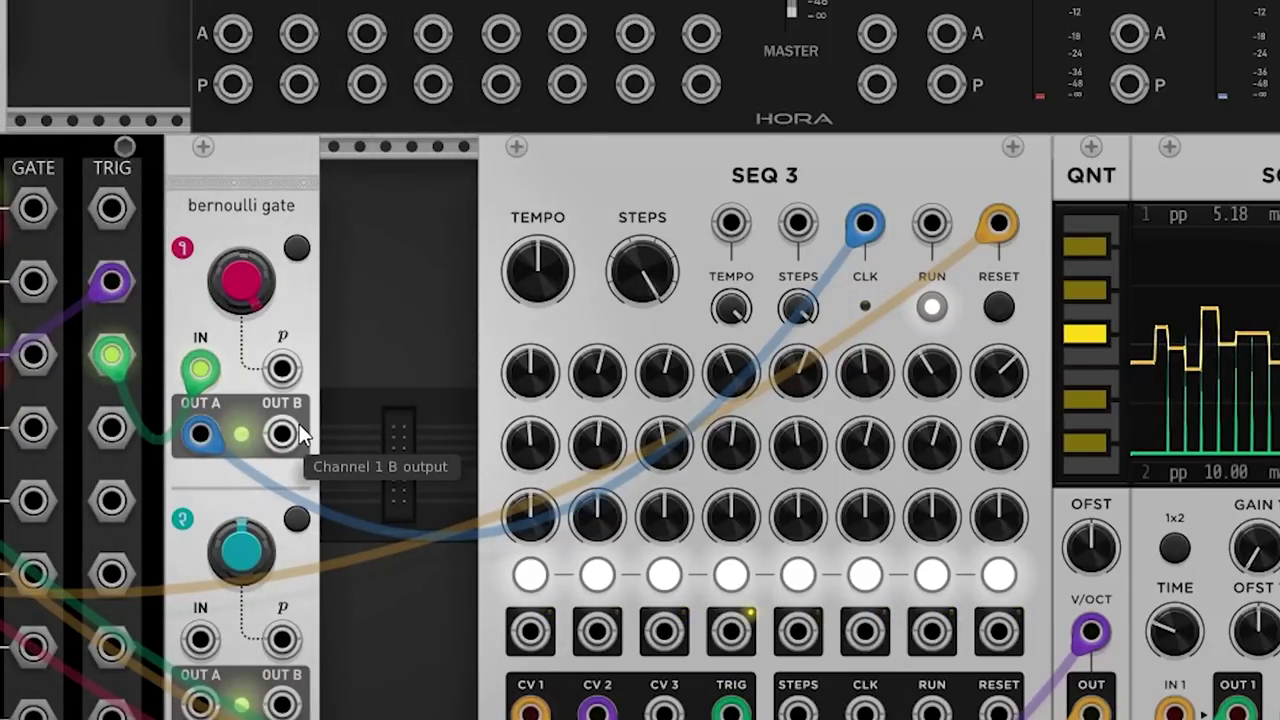
Patch Bernoulli channel 1 OUT B into TRIG of the third Macro Oscillator 2 and that oscillator's OUT into mixer channel 3
drag(283, 433, 478, 372)
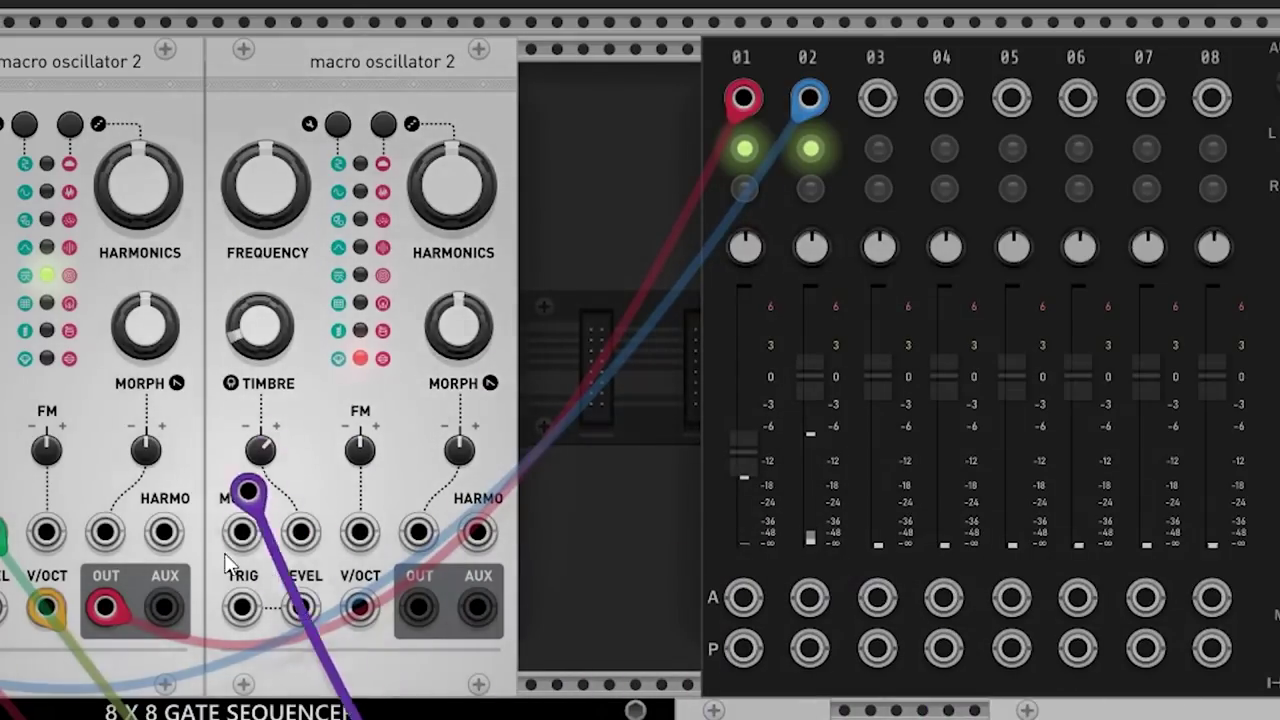
drag(228, 565, 242, 607)
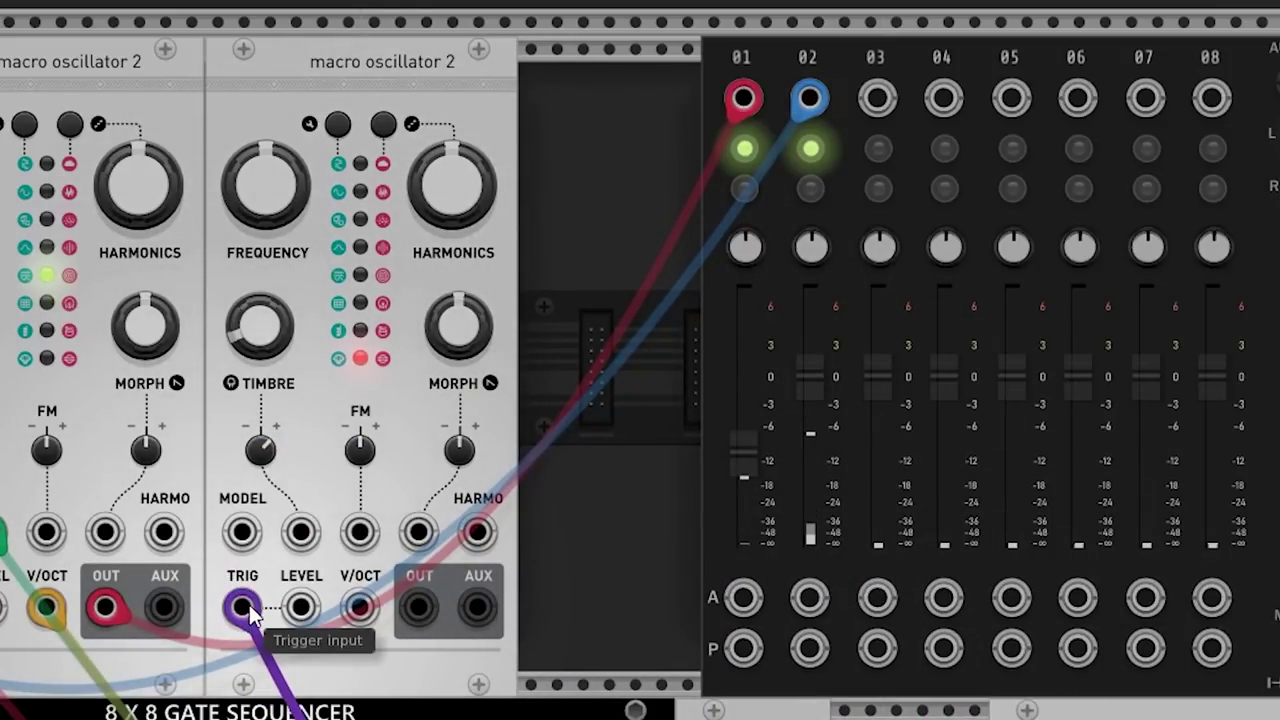
drag(418, 607, 879, 108)
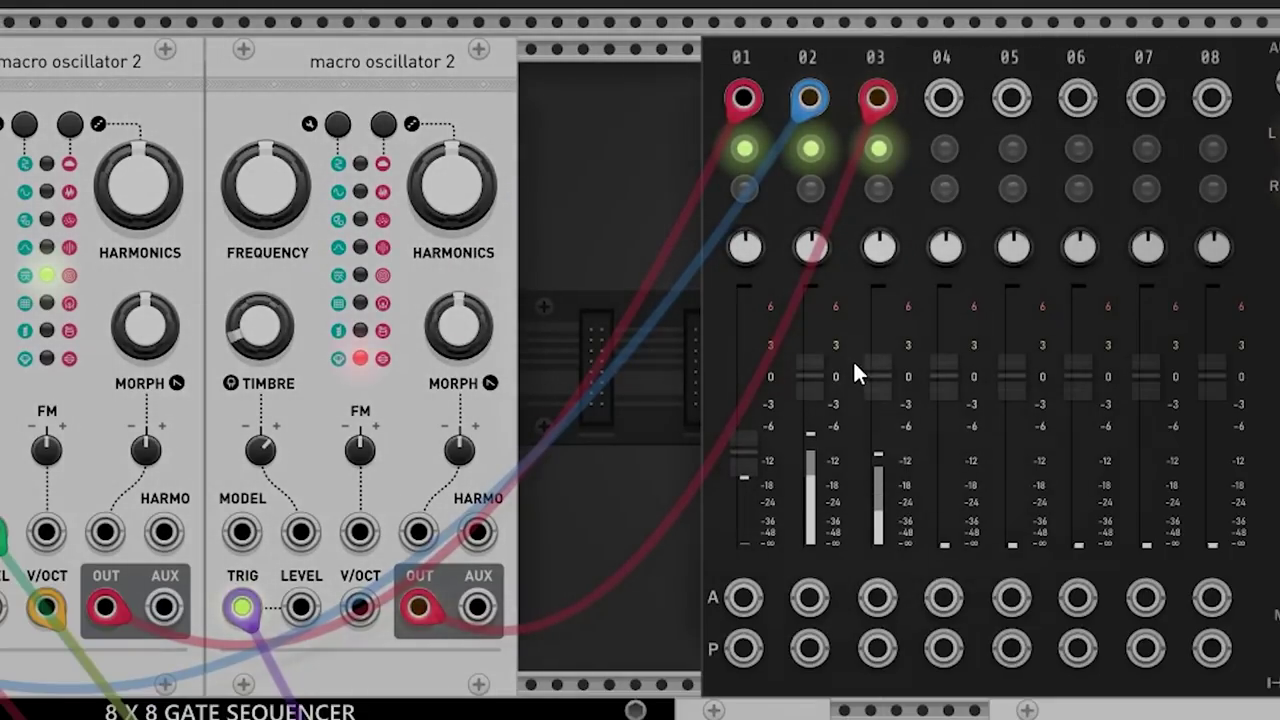
Lower mixer channel 3's fader to between -6 and -12 dB and raise the third Macro Oscillator 2's Timbre to 92.41%
mouse_move(880, 378)
mouse_down()
mouse_move(880, 412)
mouse_move(898, 385)
mouse_up()
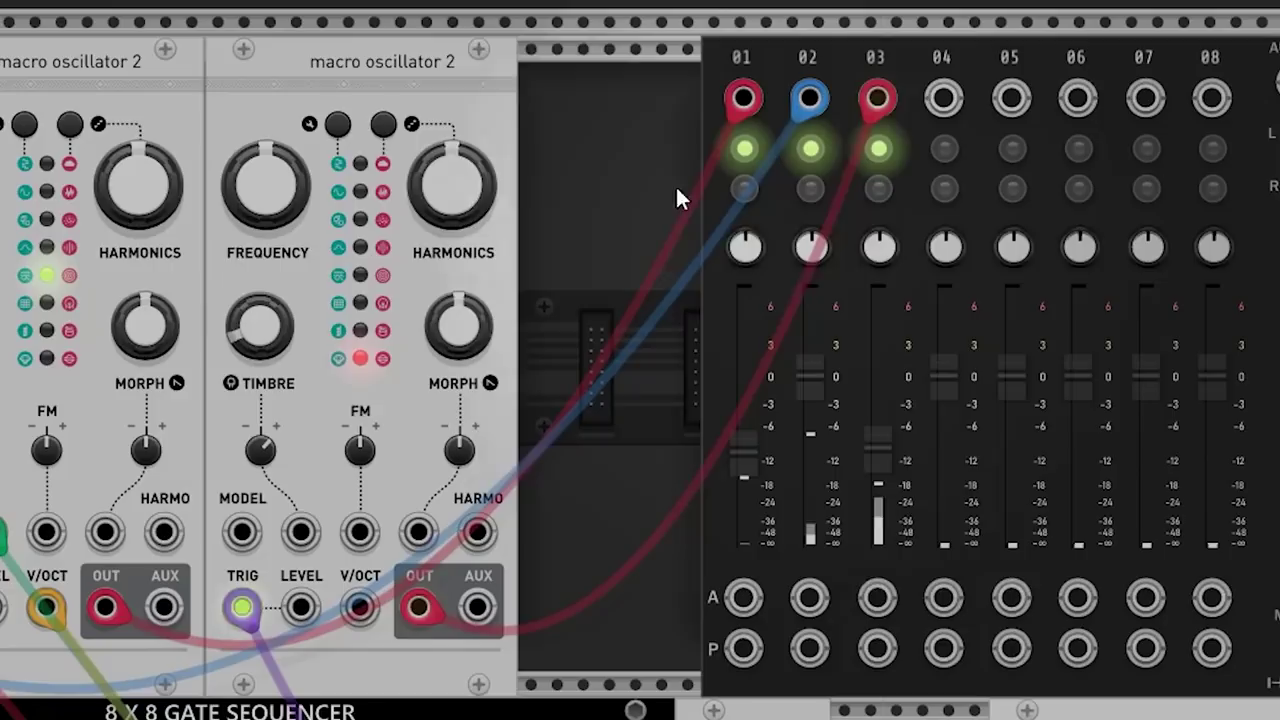
mouse_move(295, 337)
mouse_down()
mouse_move(295, 322)
mouse_move(280, 325)
mouse_up()
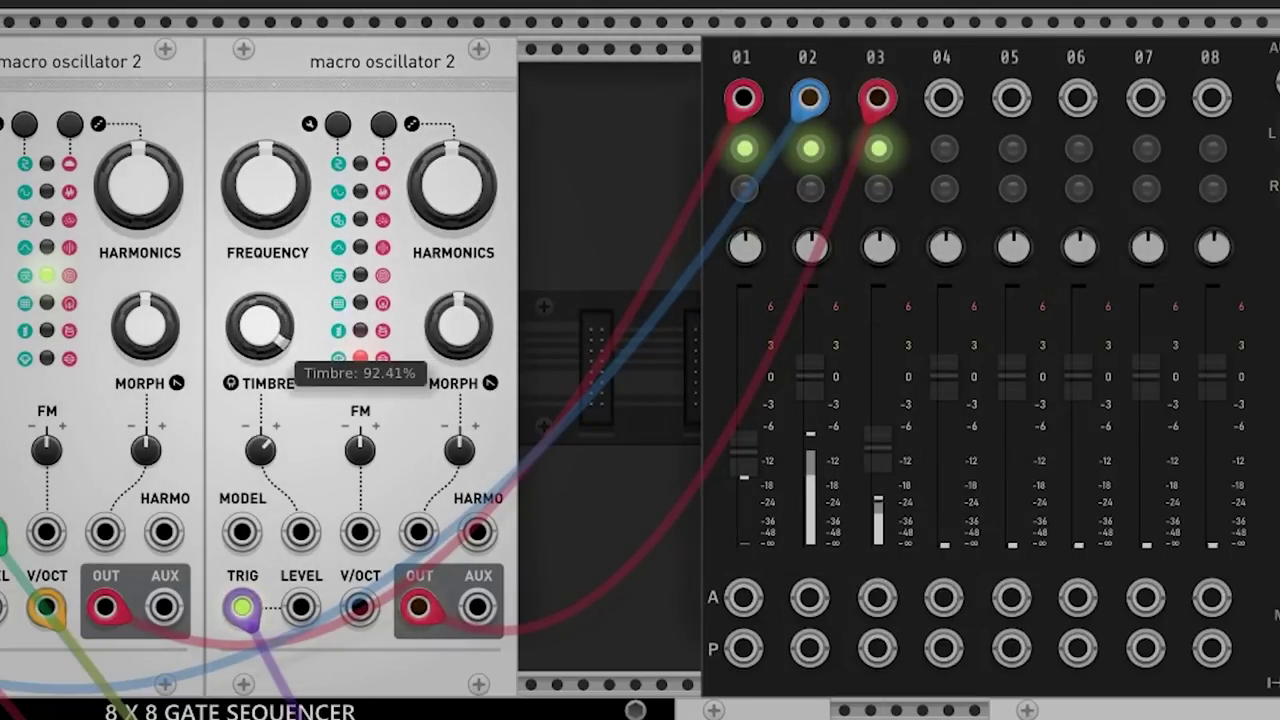
drag(276, 100, 363, 700)
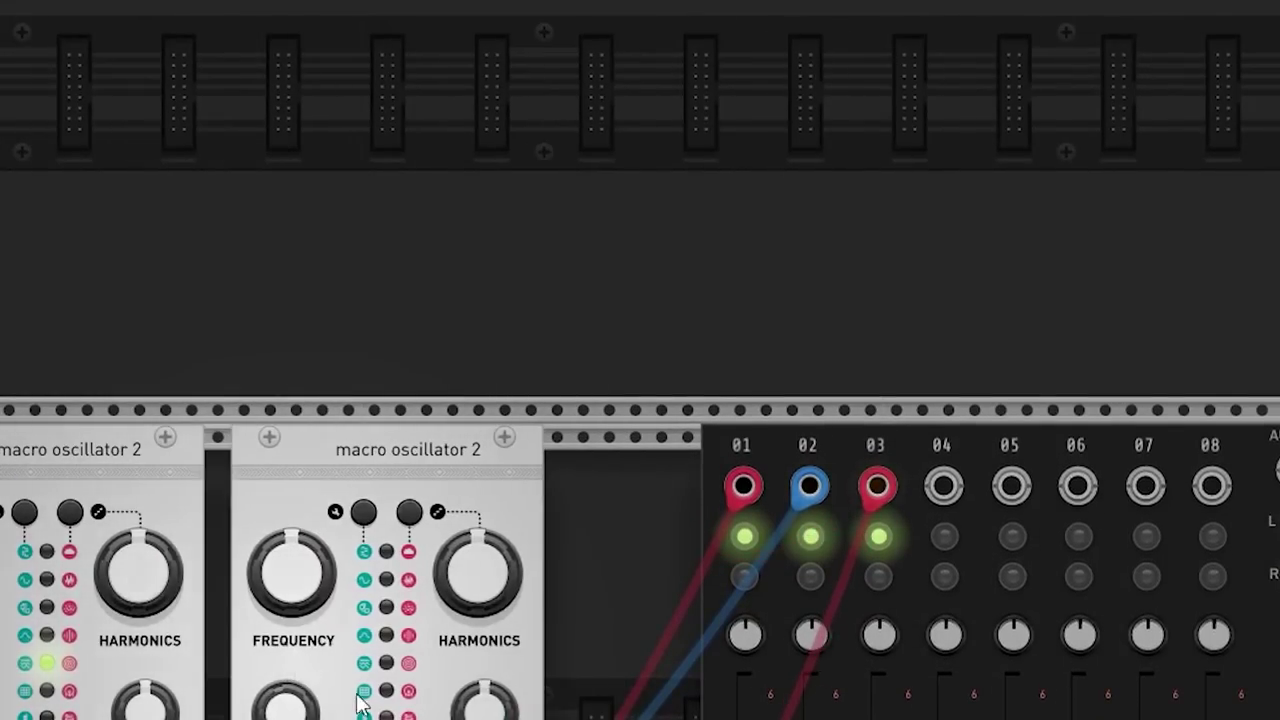
scroll(363, 700, down, 3)
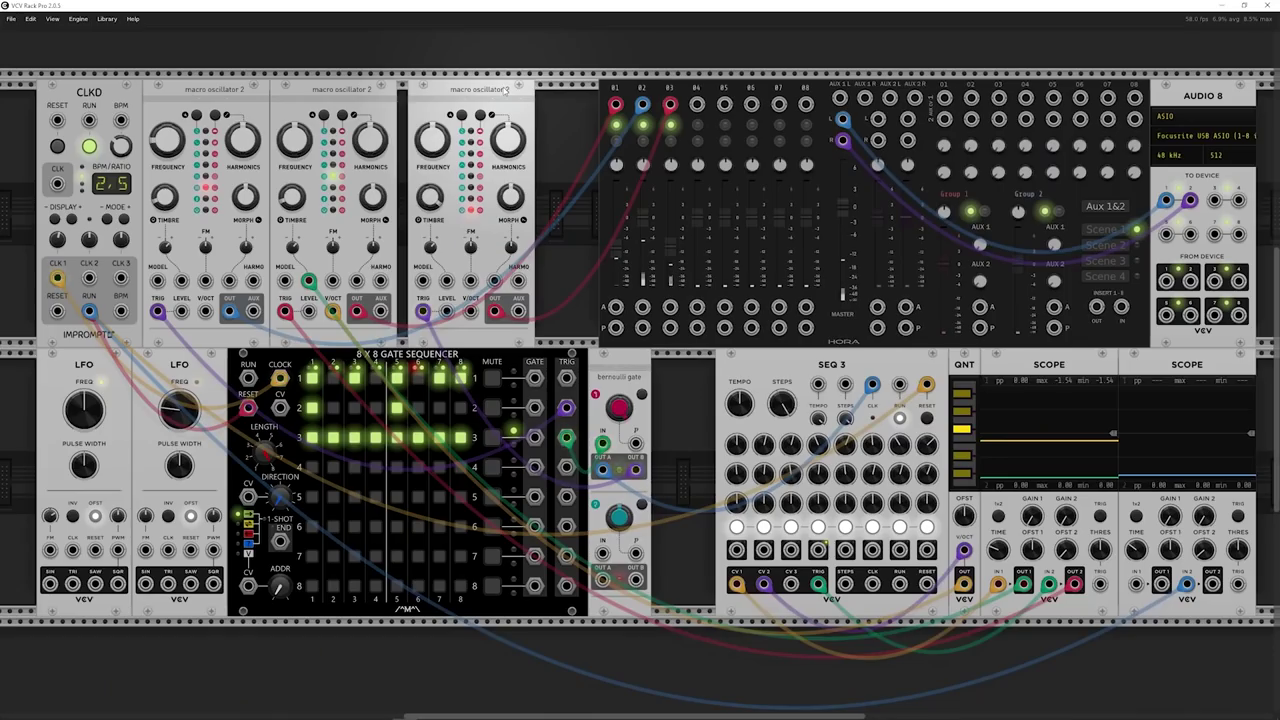
drag(505, 90, 495, 90)
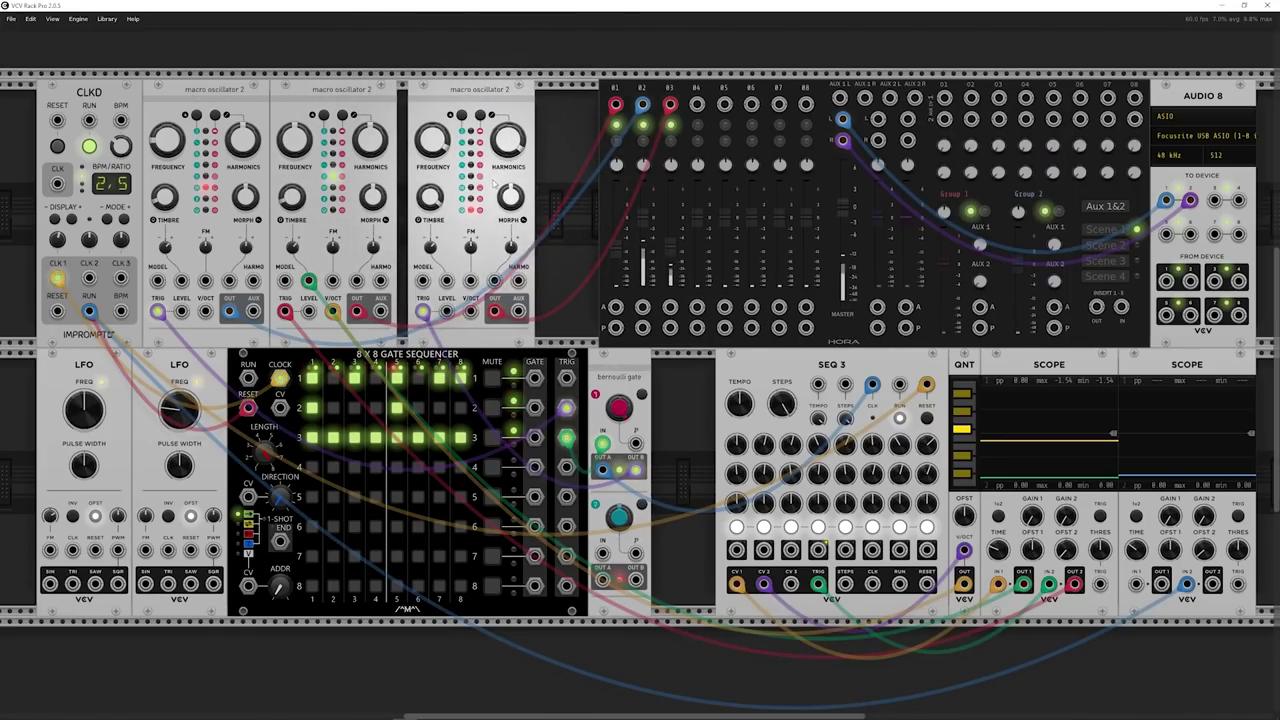
drag(493, 184, 485, 187)
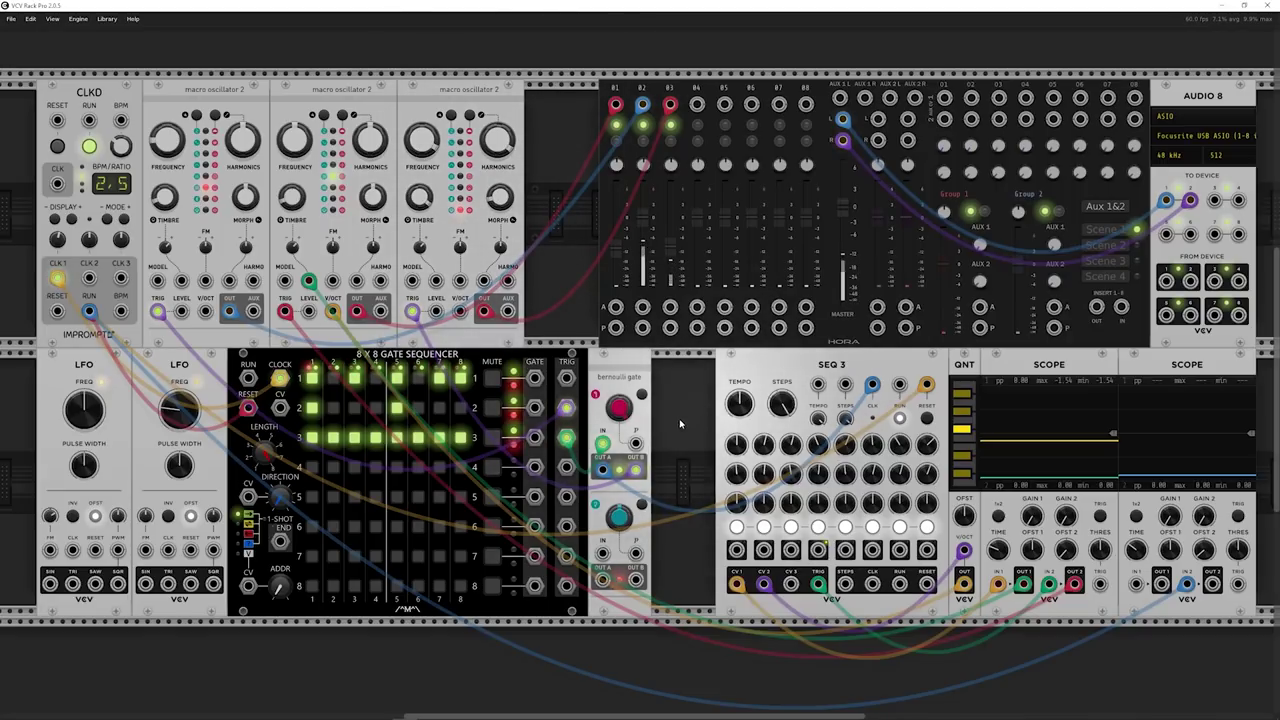
Try feeding the third oscillator's trigger from Bernoulli channel 2 OUT A instead, with channel 2 probability at 0%
mouse_move(626, 412)
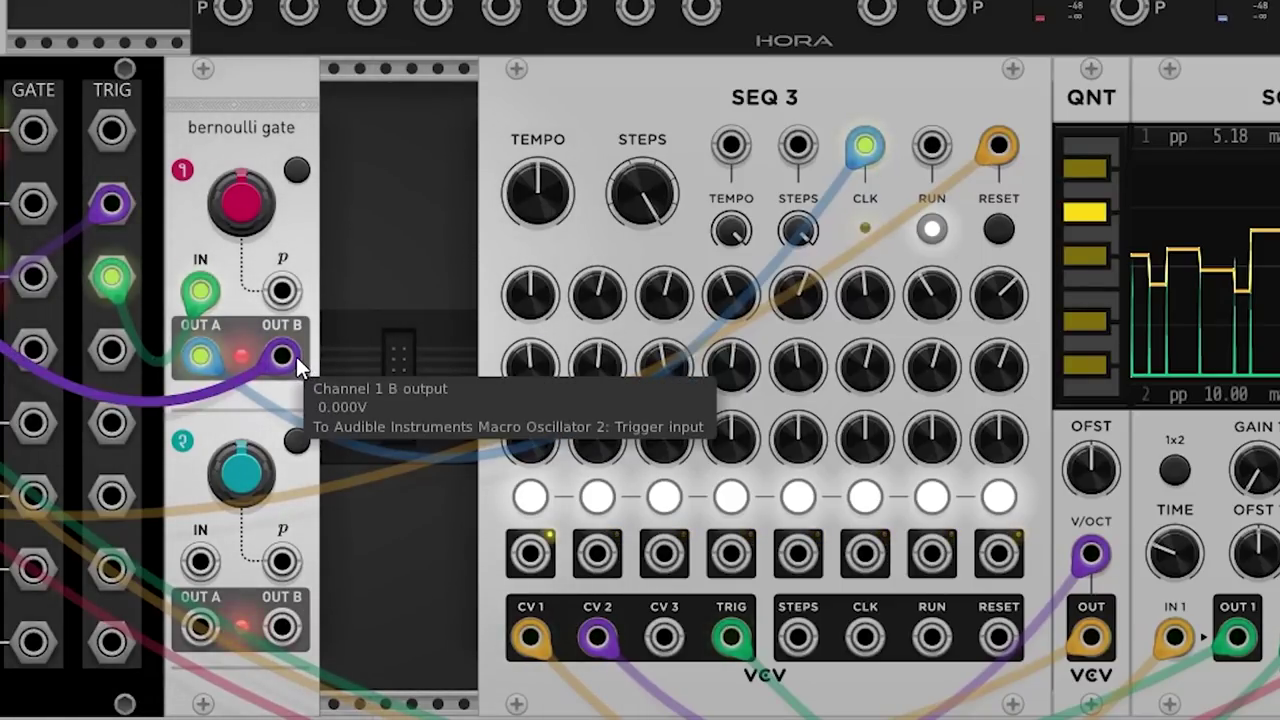
drag(286, 355, 203, 622)
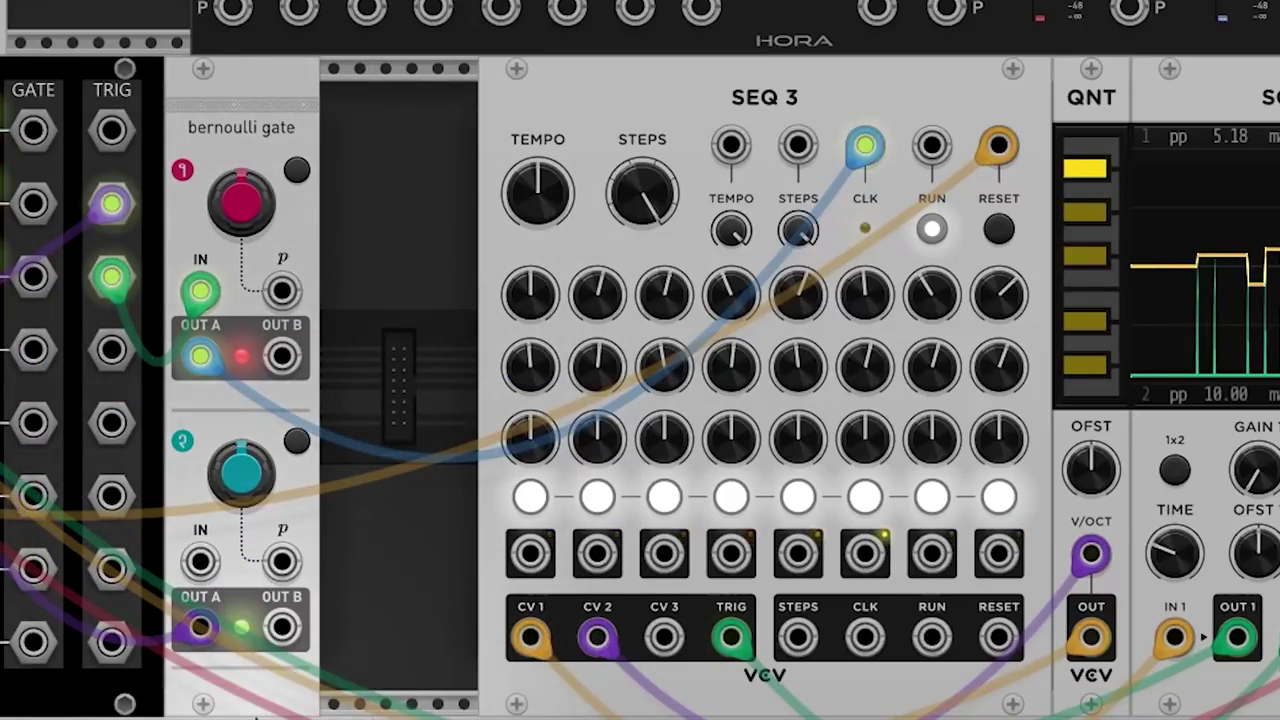
drag(263, 490, 263, 560)
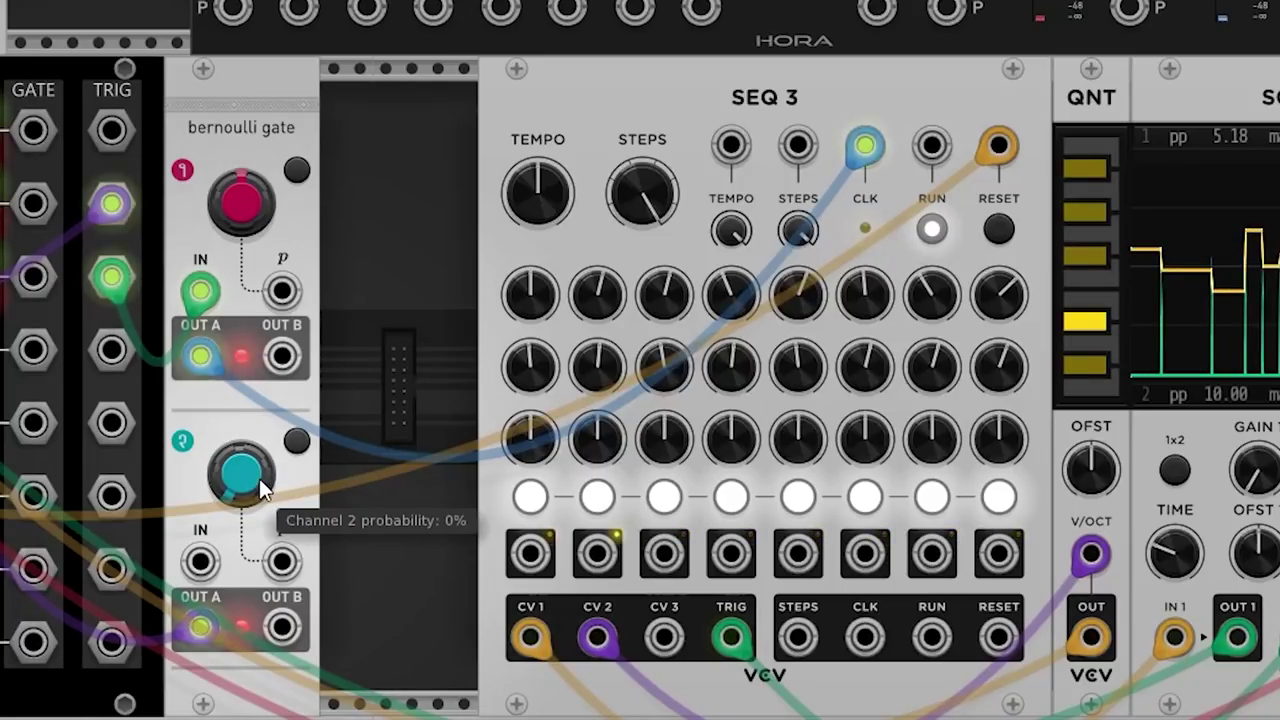
drag(263, 490, 263, 474)
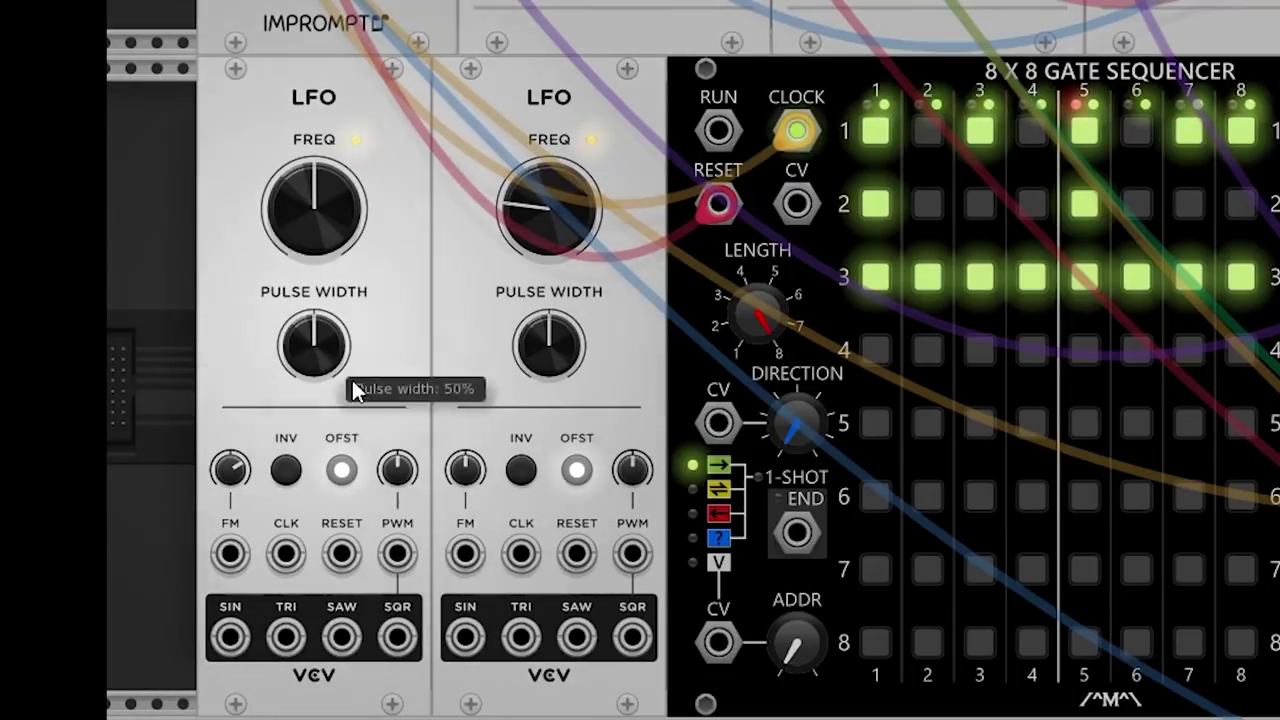
Patch the second LFO's SIN output into the Bernoulli gate's channel 1 p input and into IN 1 of the second scope
mouse_move(527, 240)
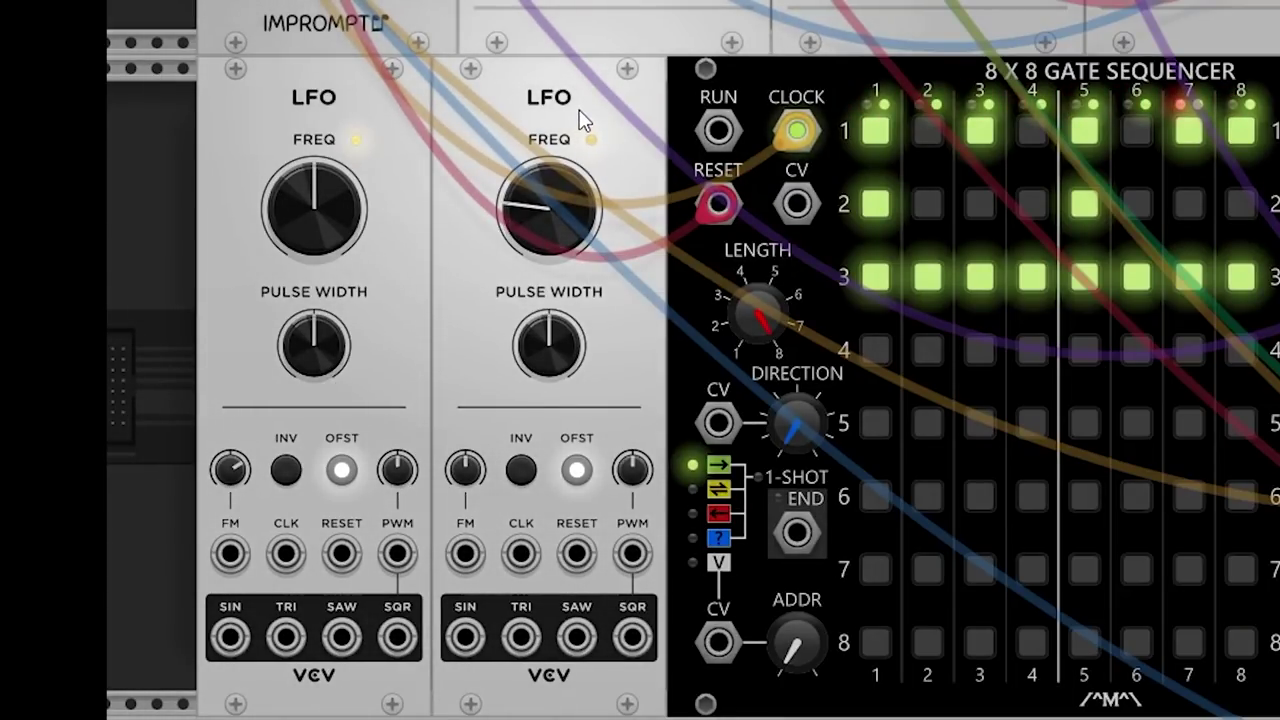
drag(473, 636, 1279, 690)
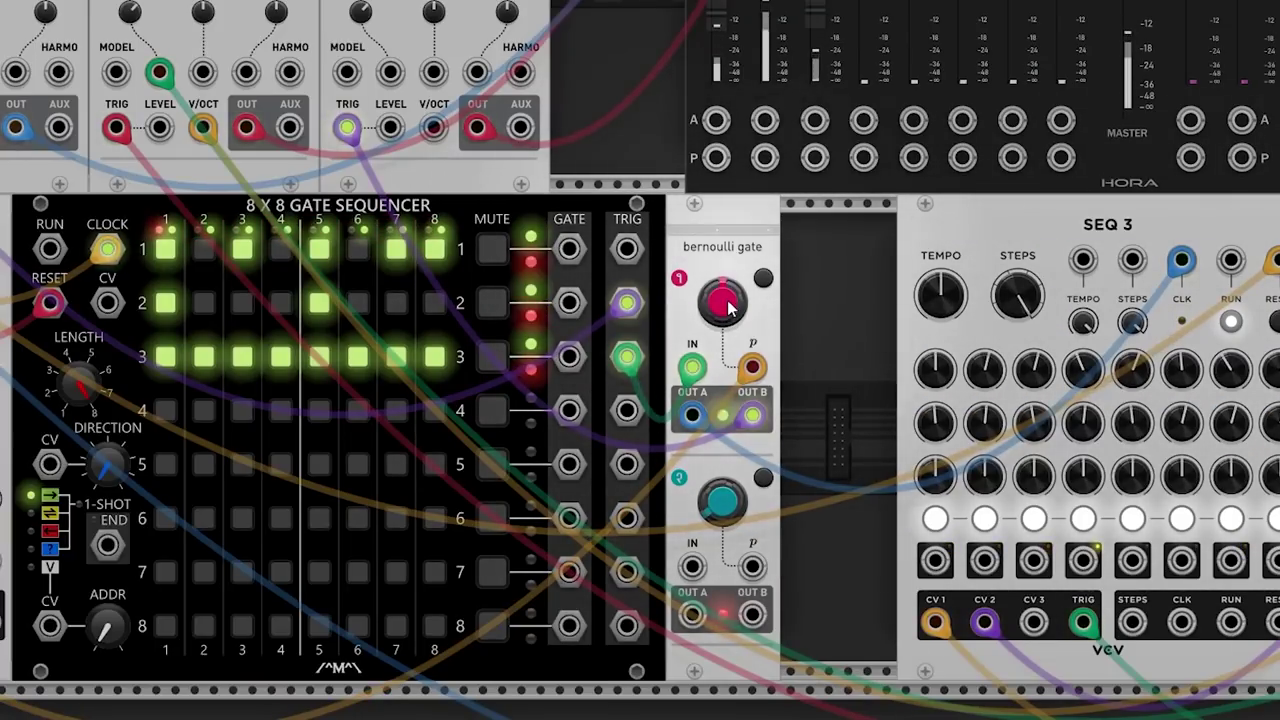
mouse_move(723, 311)
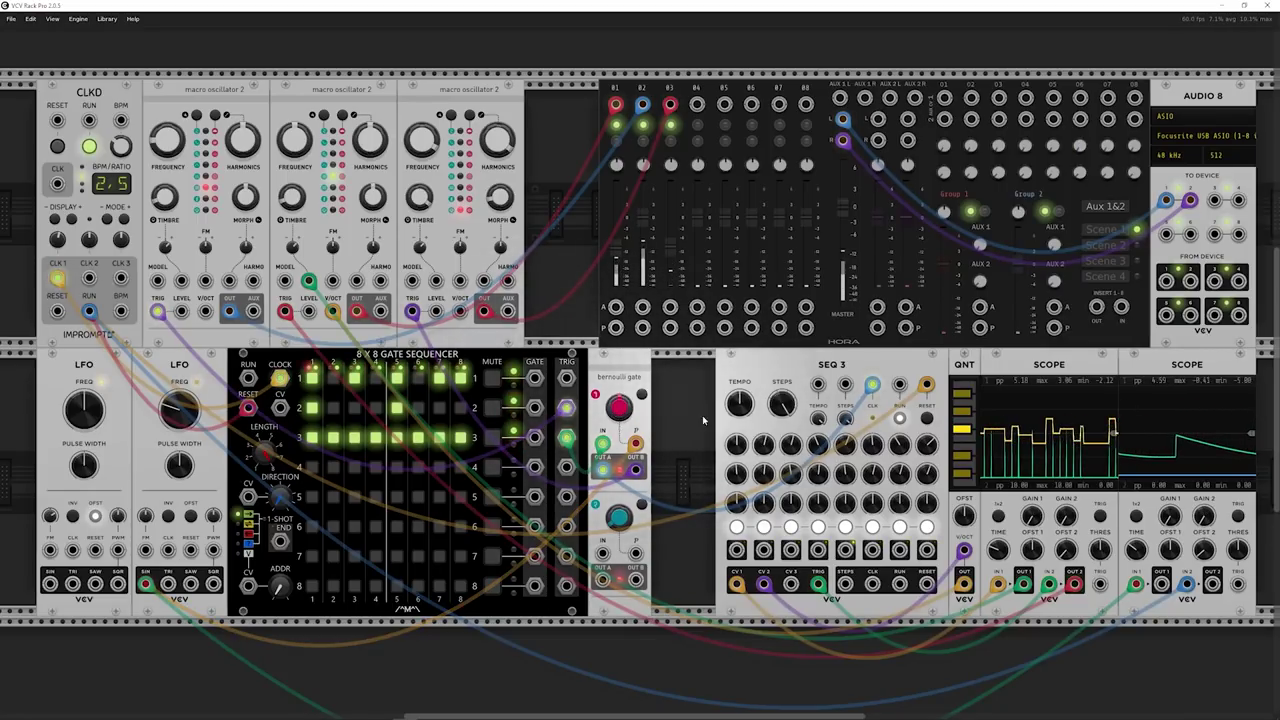
mouse_move(624, 430)
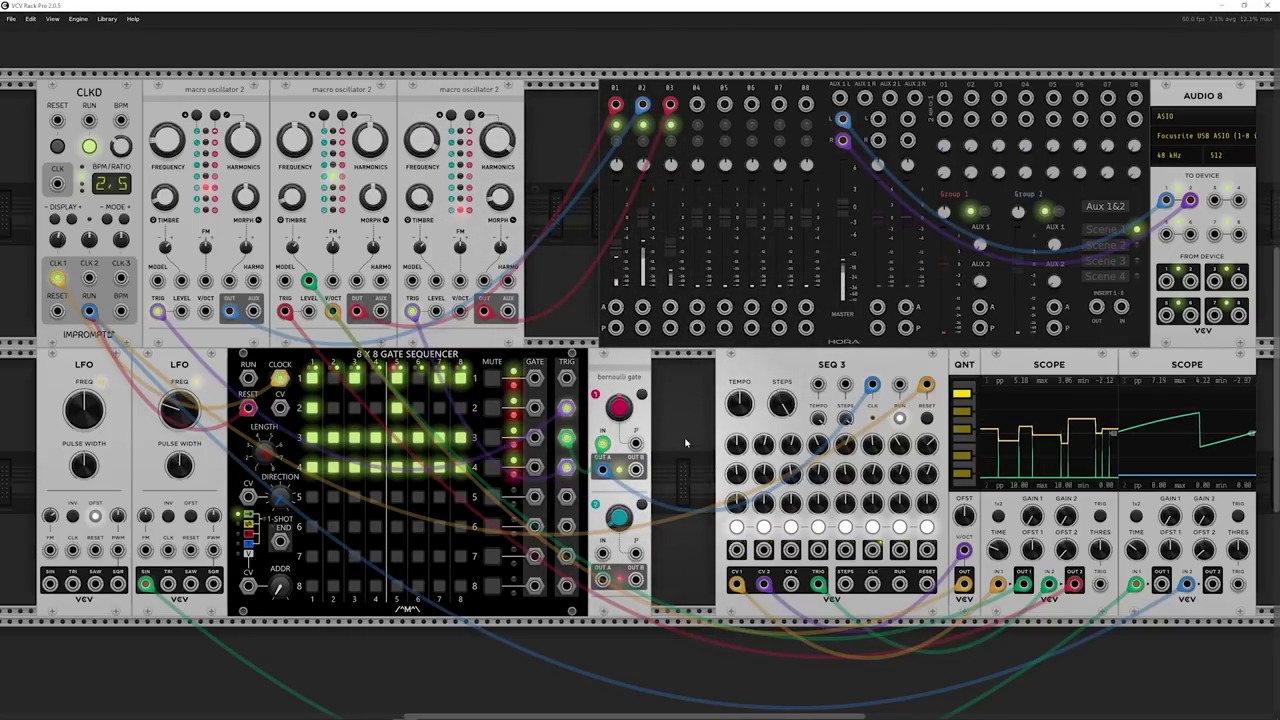
drag(680, 376, 1175, 455)
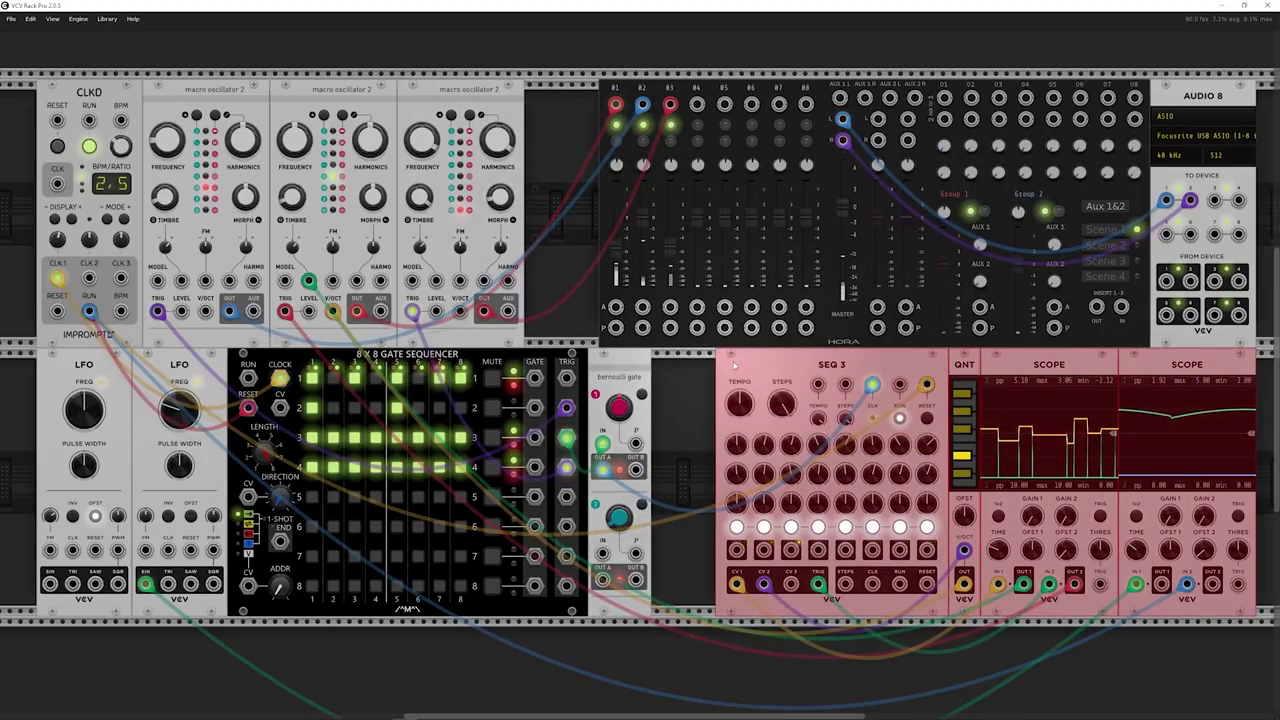
click(712, 374)
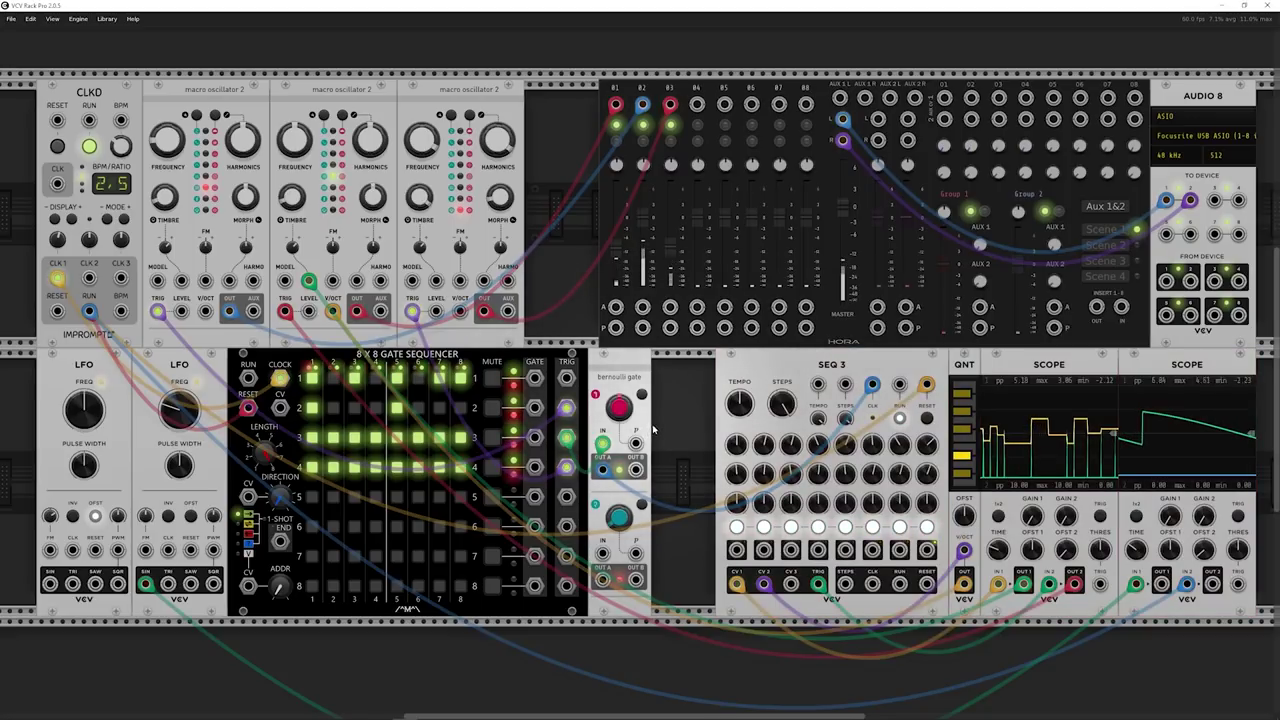
drag(636, 469, 679, 443)
Add an ADSR module, shifting the LFOs, gate sequencer and Bernoulli gate together to fit it between the Bernoulli gate and SEQ 3
right_click(676, 431)
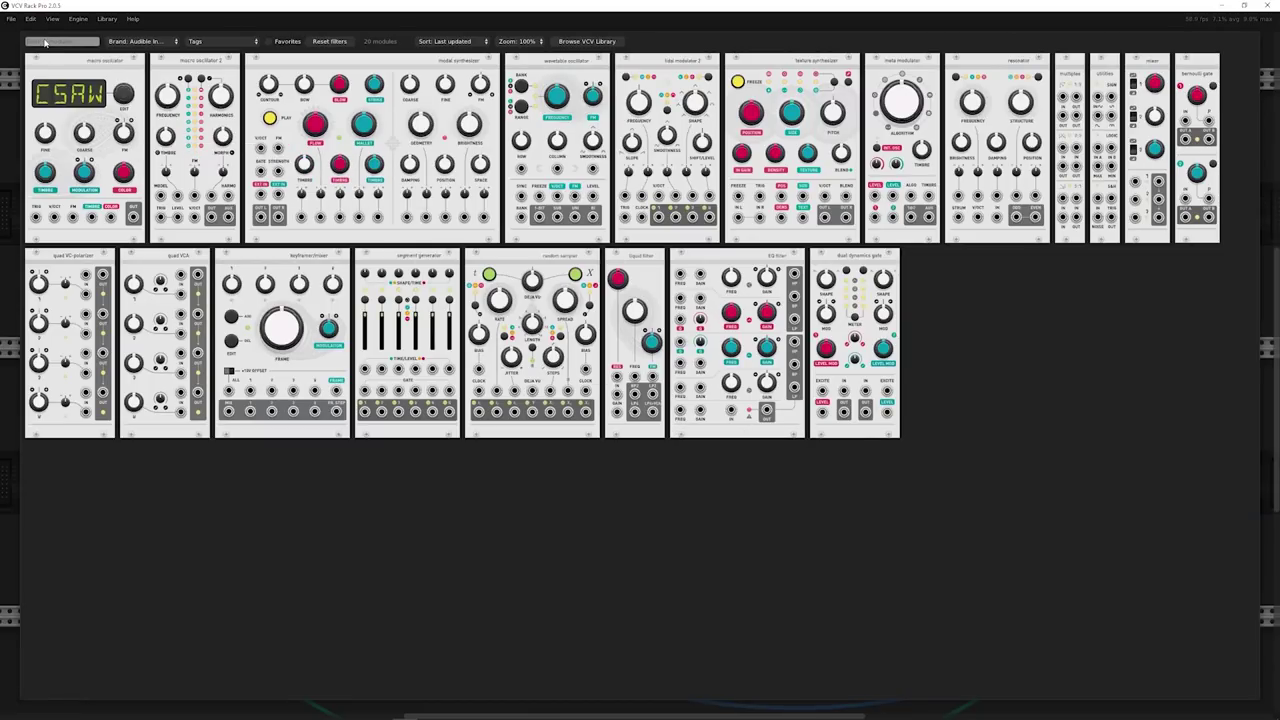
text(seg)
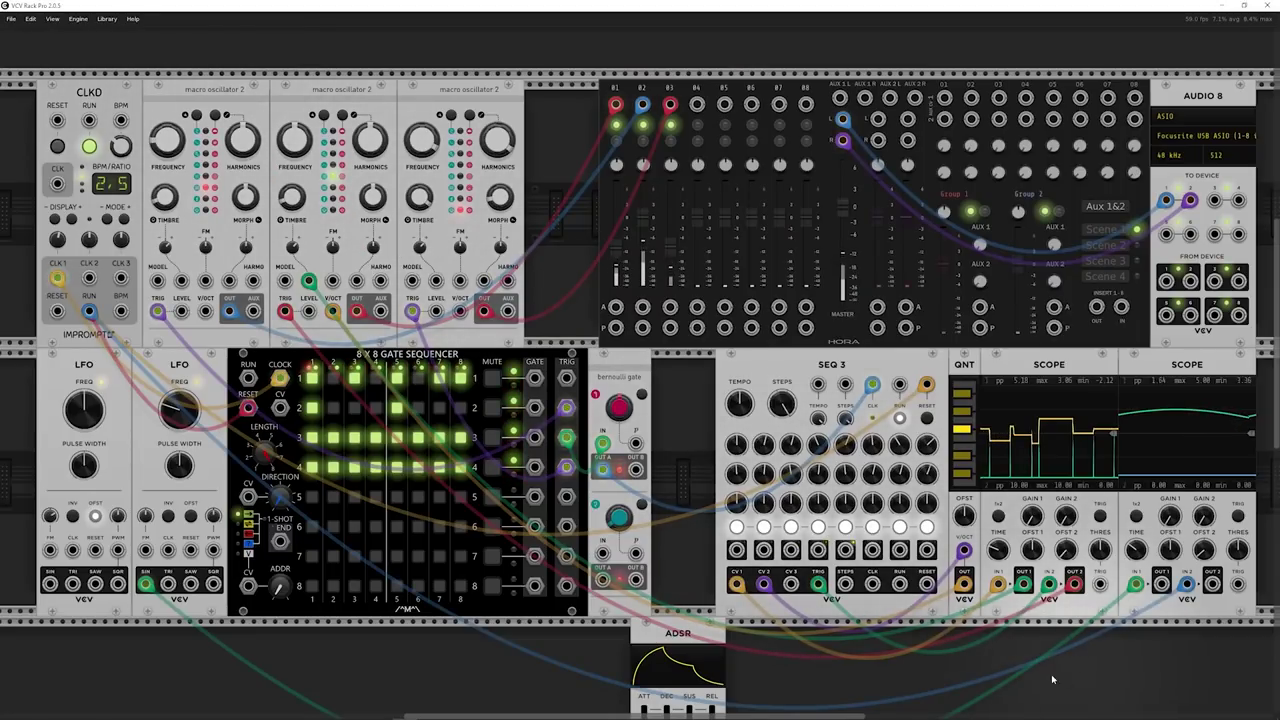
drag(681, 407, 40, 430)
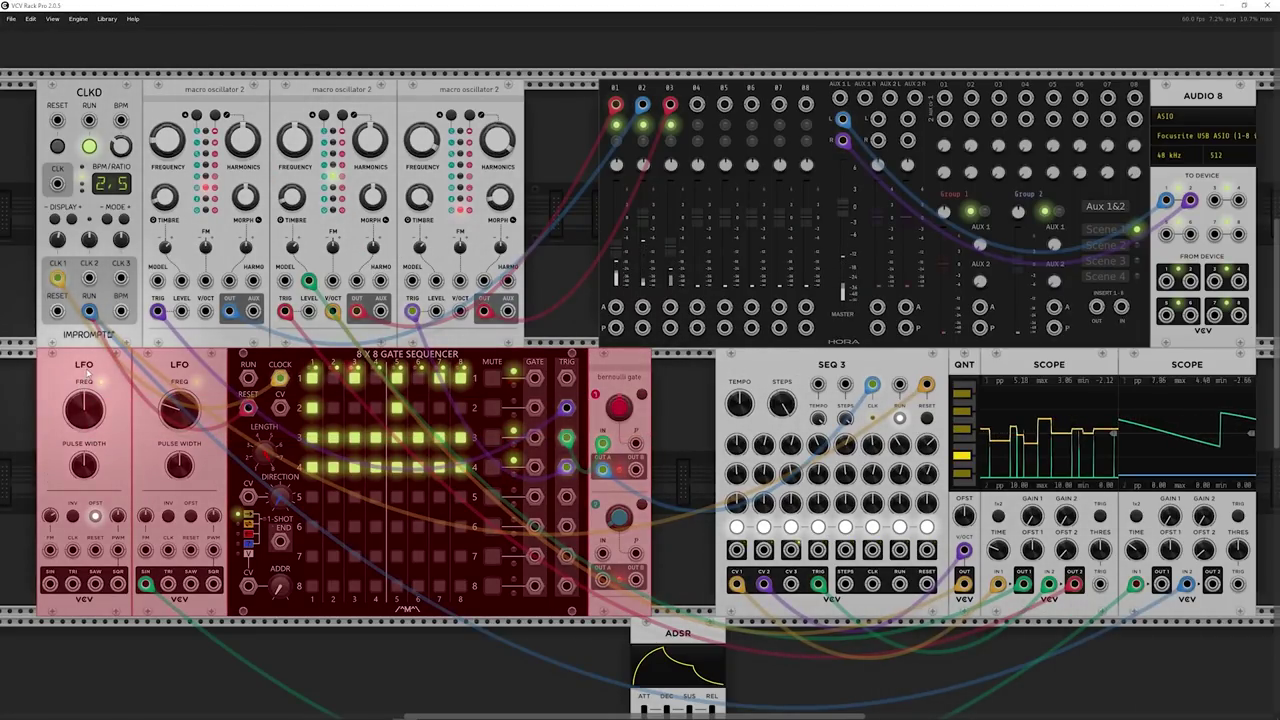
drag(84, 380, 52, 380)
click(681, 410)
drag(678, 698, 670, 561)
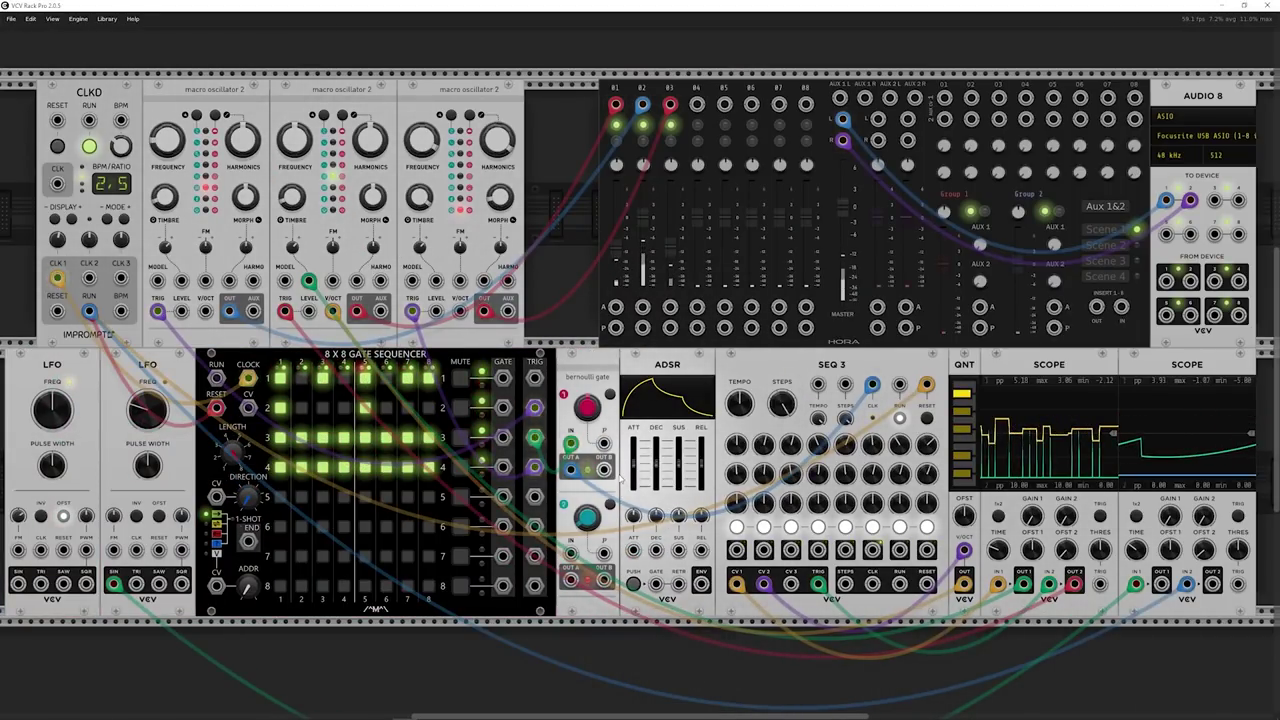
Patch the Bernoulli gate's channel 1 OUT B into the ADSR's GATE input and shape a fast-attack decay envelope with release at 1 ms
drag(603, 469, 655, 584)
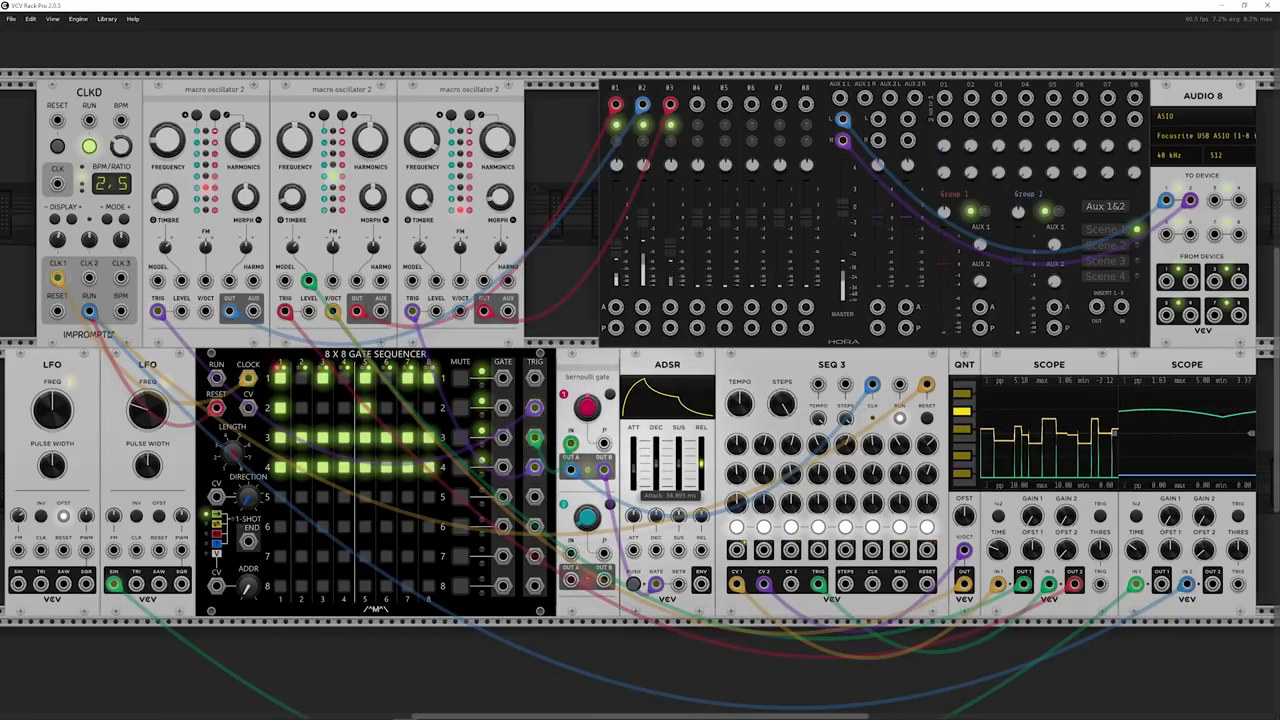
drag(633, 469, 633, 485)
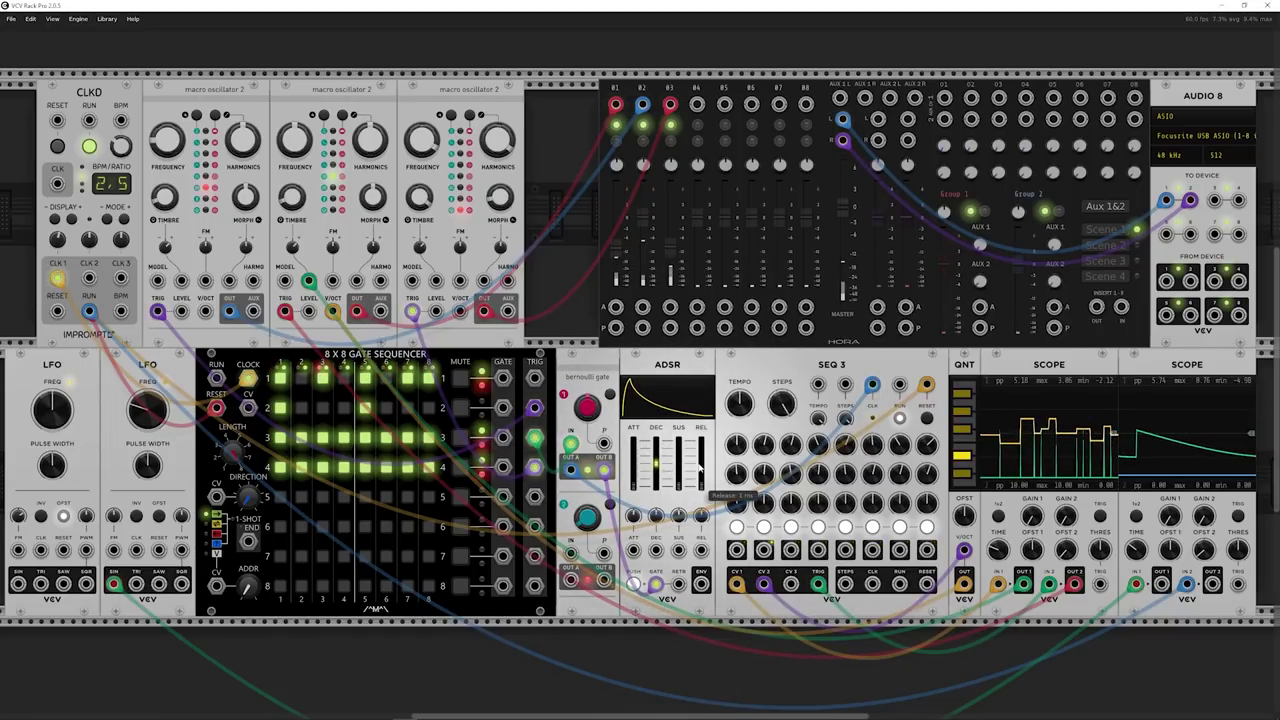
Patch the ADSR's ENV output into the third Macro Oscillator 2's Morph input and adjust its Morph CV amount to about 0.62
drag(701, 584, 447, 406)
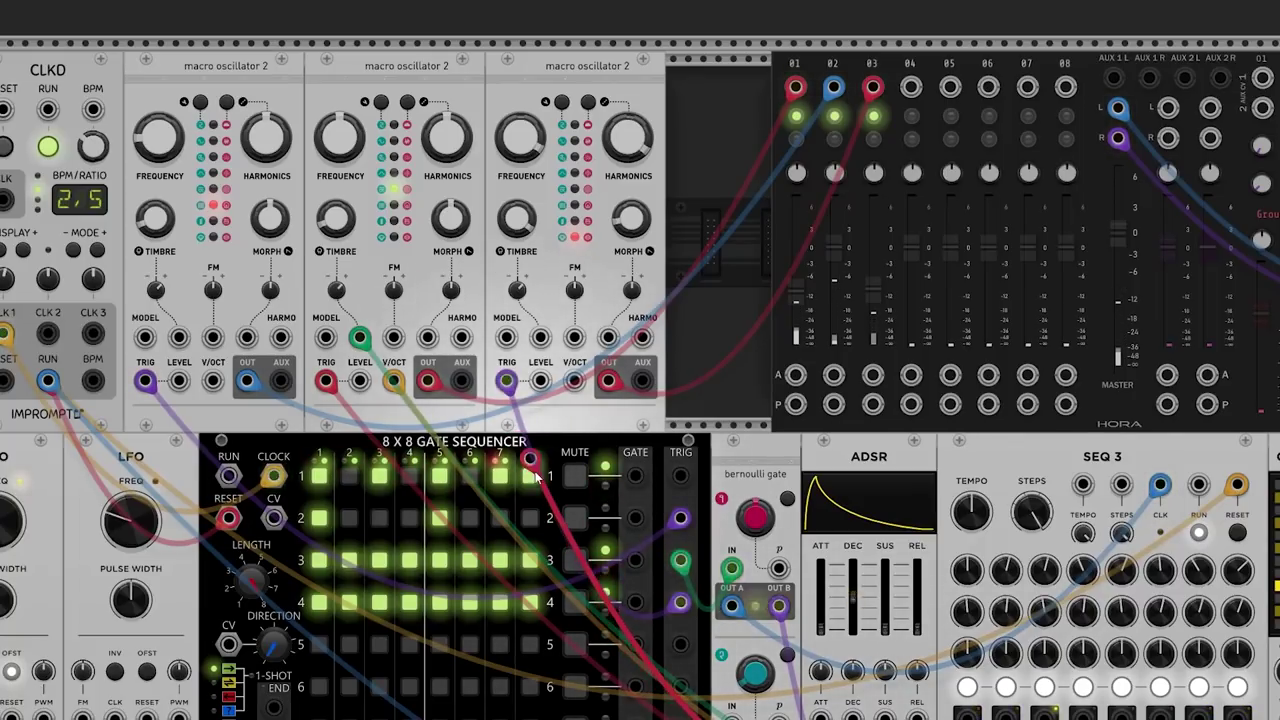
drag(540, 490, 610, 335)
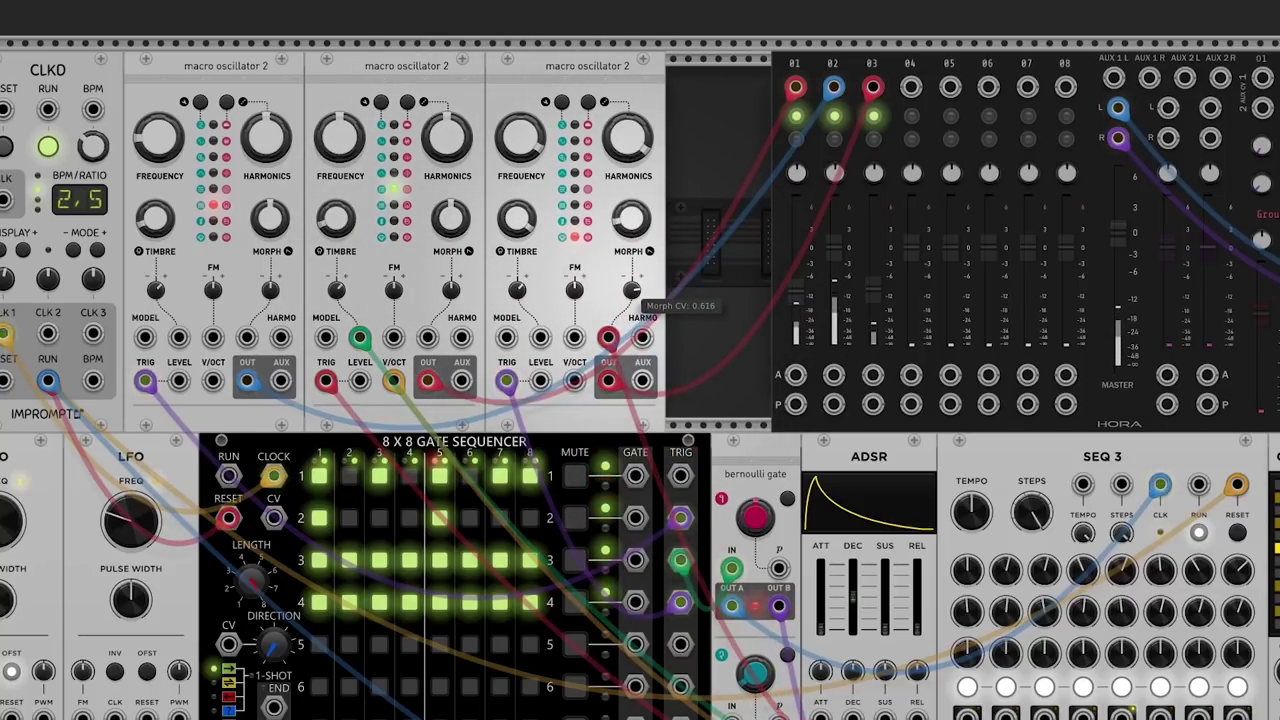
drag(631, 290, 631, 345)
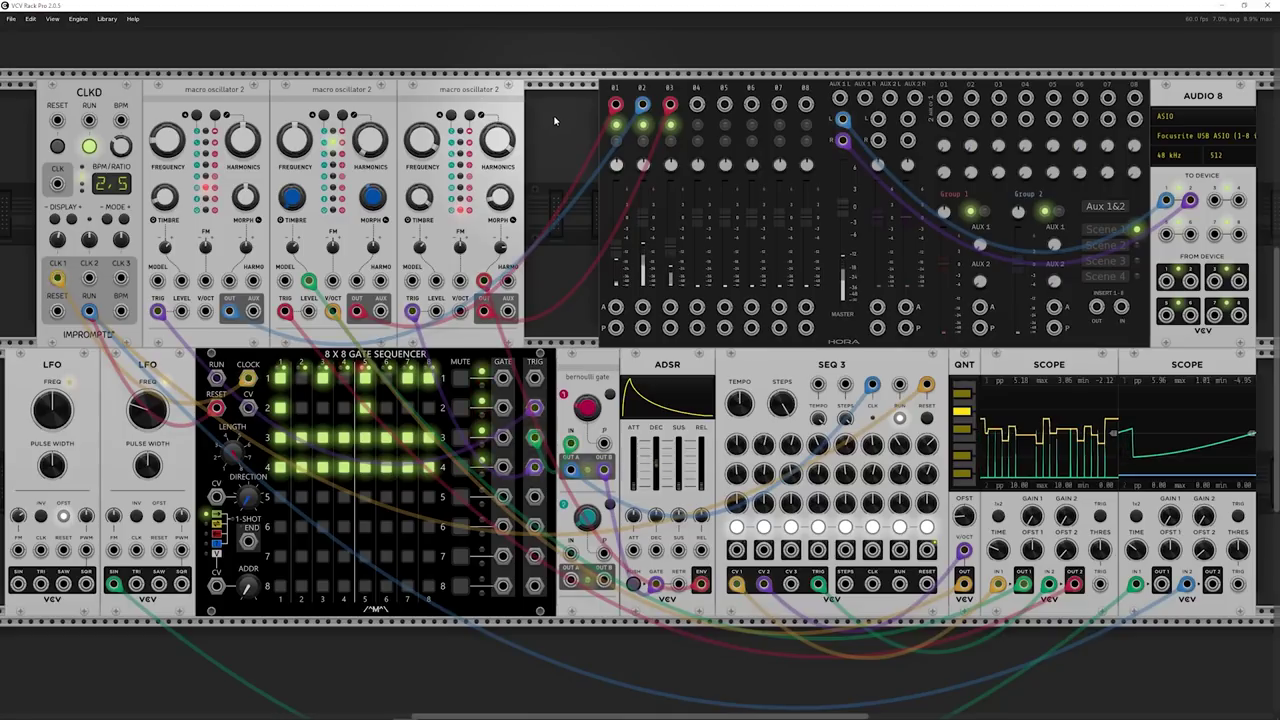
Leave the LPG response/decay editing mode on the second Macro Oscillator 2
right_click(369, 178)
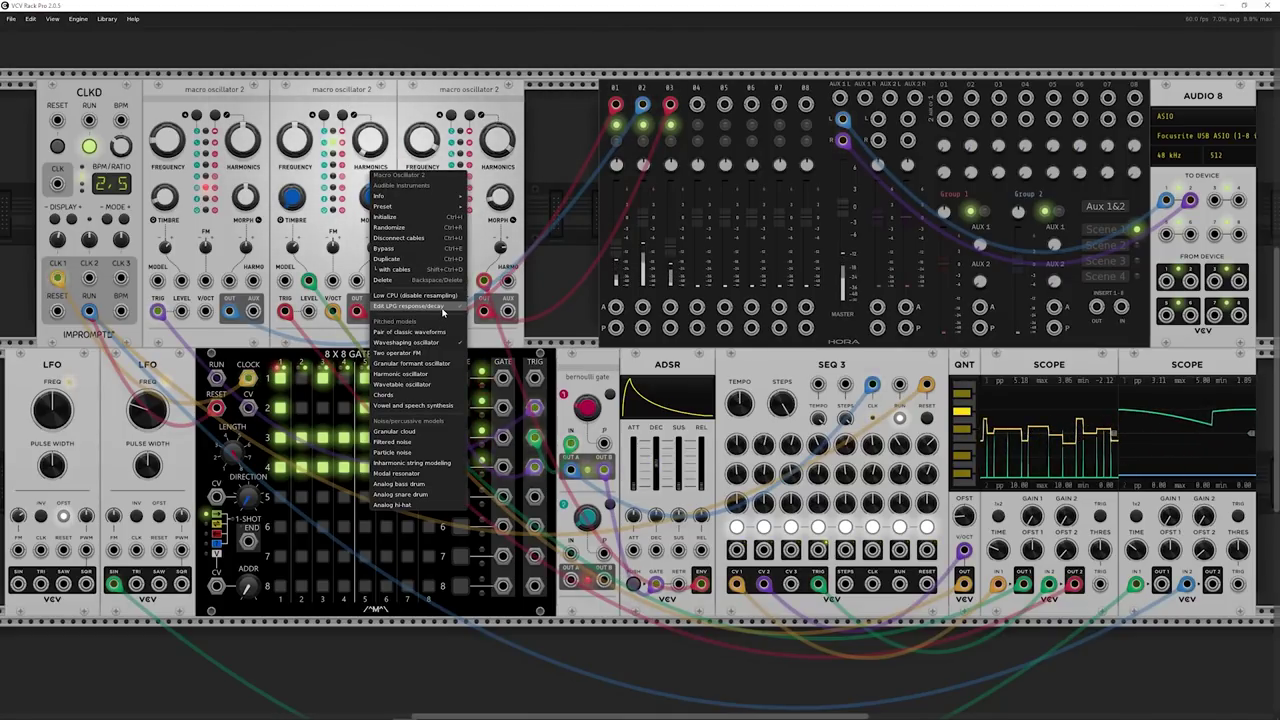
click(442, 308)
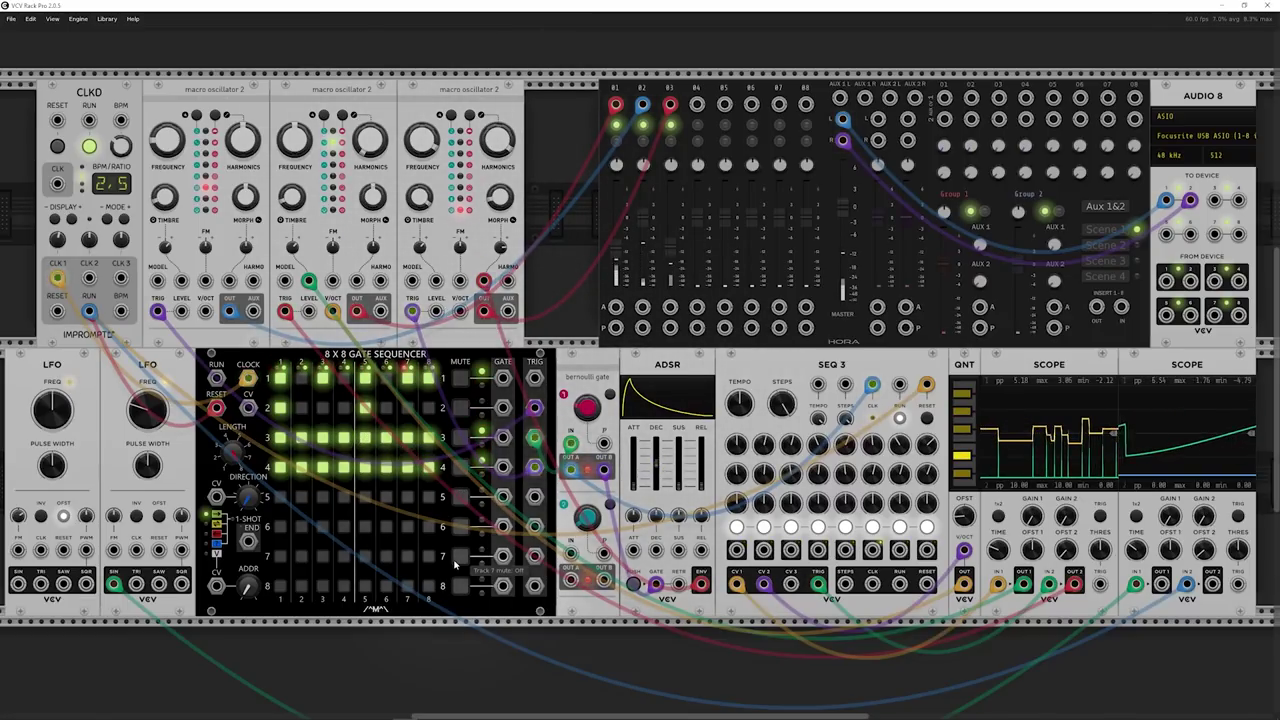
drag(456, 654, 51, 484)
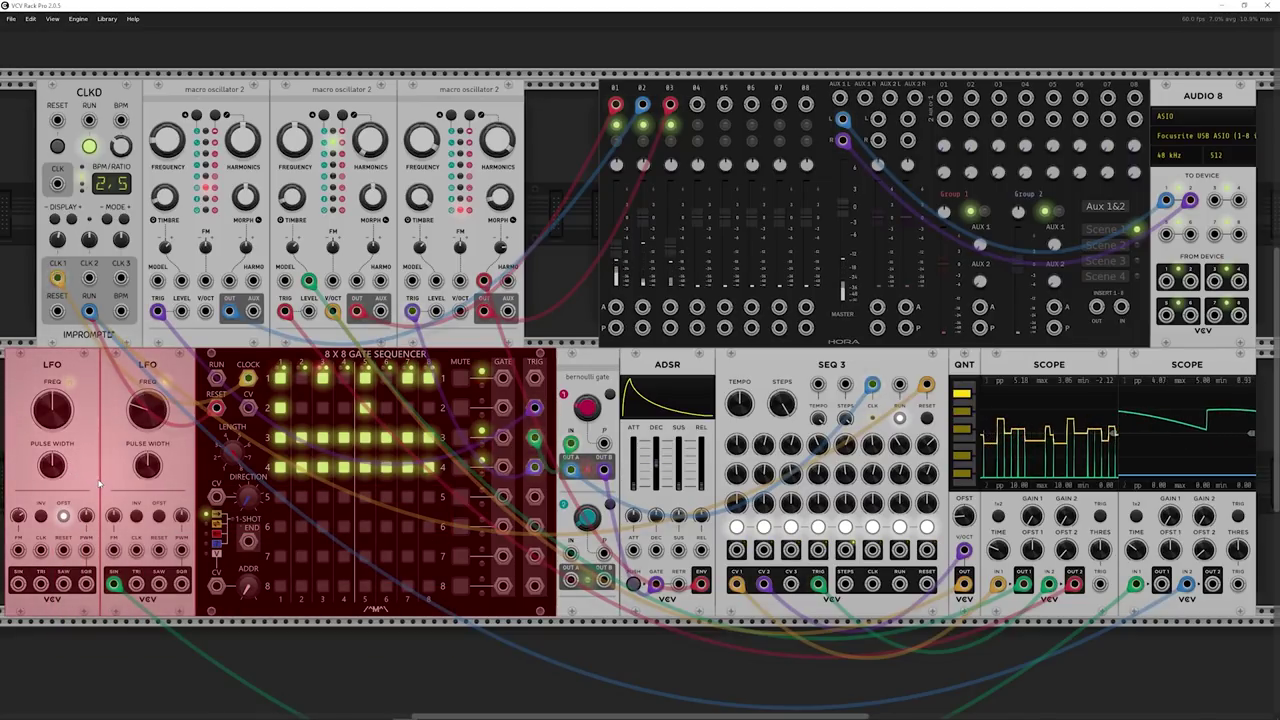
click(216, 683)
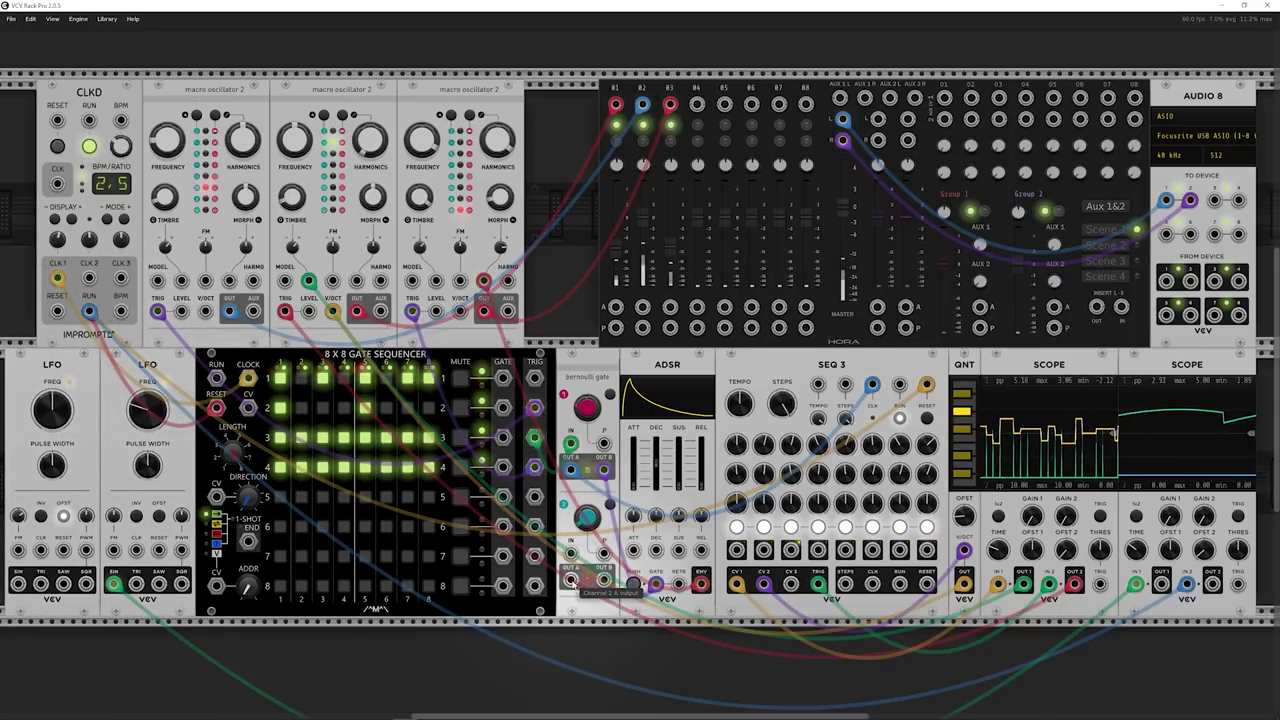
Clock the first LFO from the Bernoulli gate's channel 2 OUT A and patch its SIN output into the second oscillator's Morph input
drag(571, 578, 40, 550)
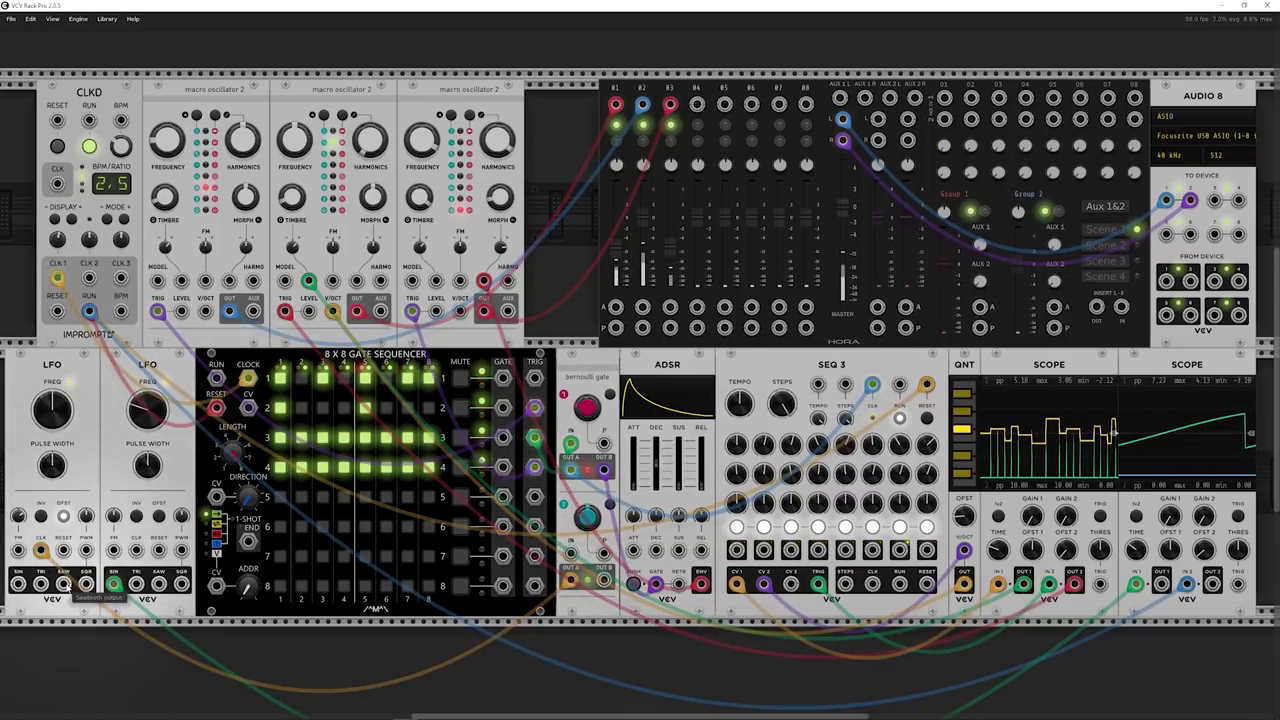
drag(18, 583, 356, 281)
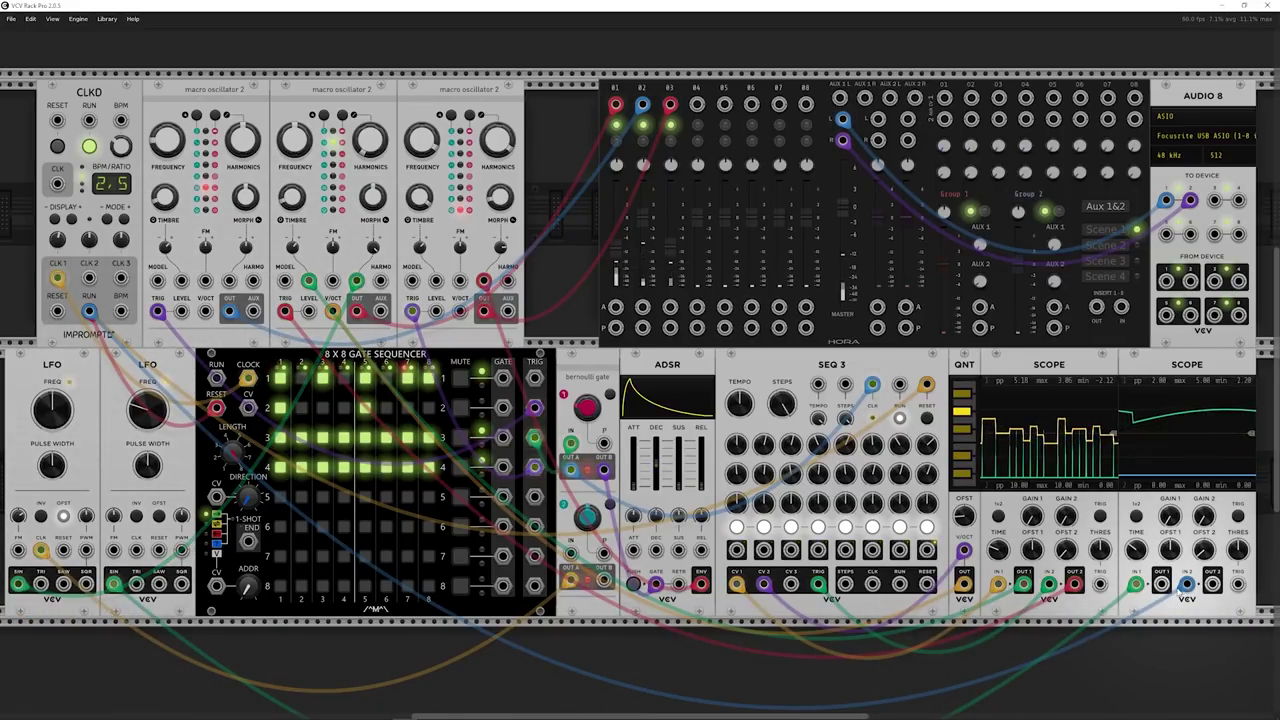
Remove the cables from the second scope and patch the first LFO's SIN output into its IN 1
drag(1187, 584, 1160, 642)
drag(1136, 584, 1125, 640)
drag(18, 584, 100, 584)
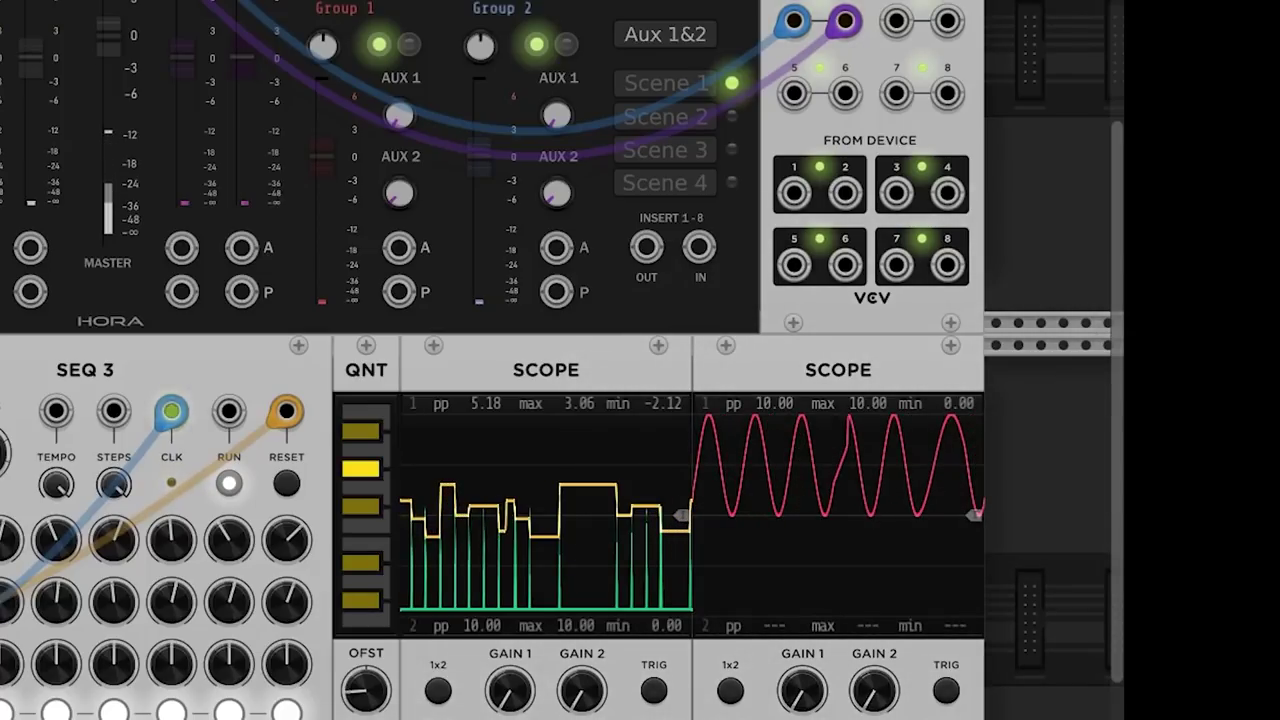
scroll(562, 360, left, 2)
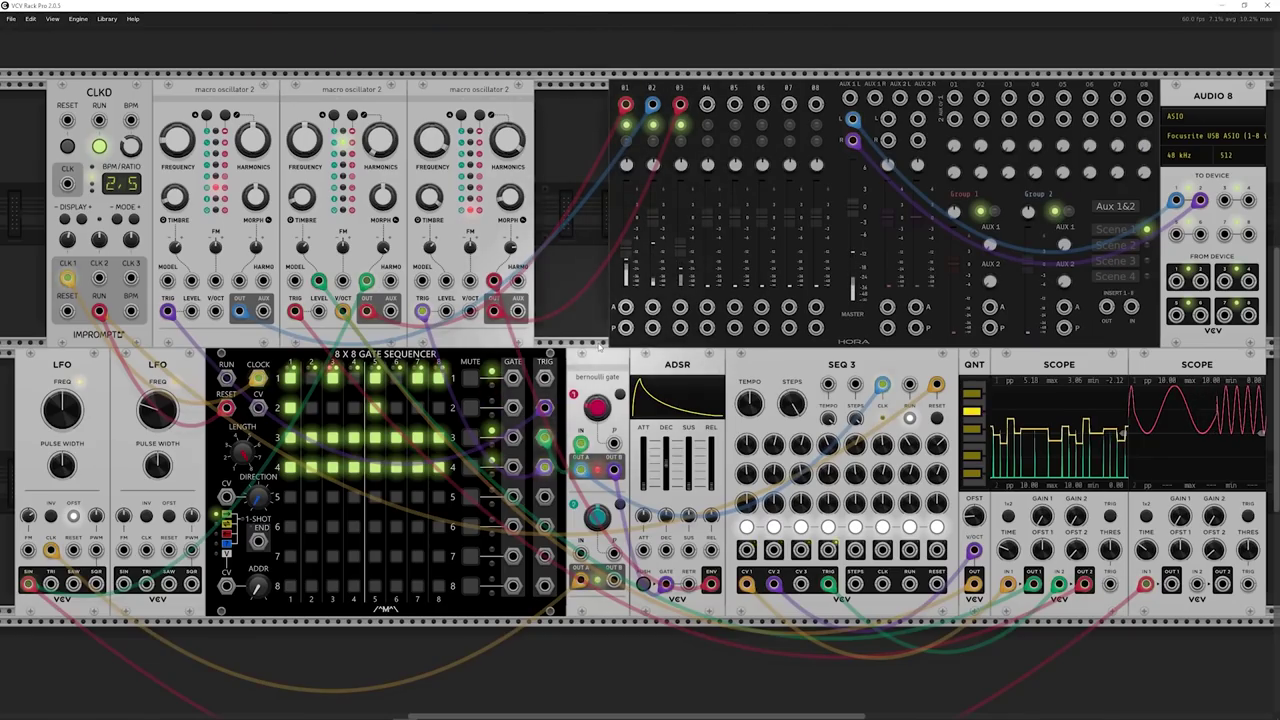
Move the mixer and AUDIO 8 against the third Macro Oscillator 2 and stop the clock
drag(654, 348, 581, 349)
drag(1222, 92, 1149, 92)
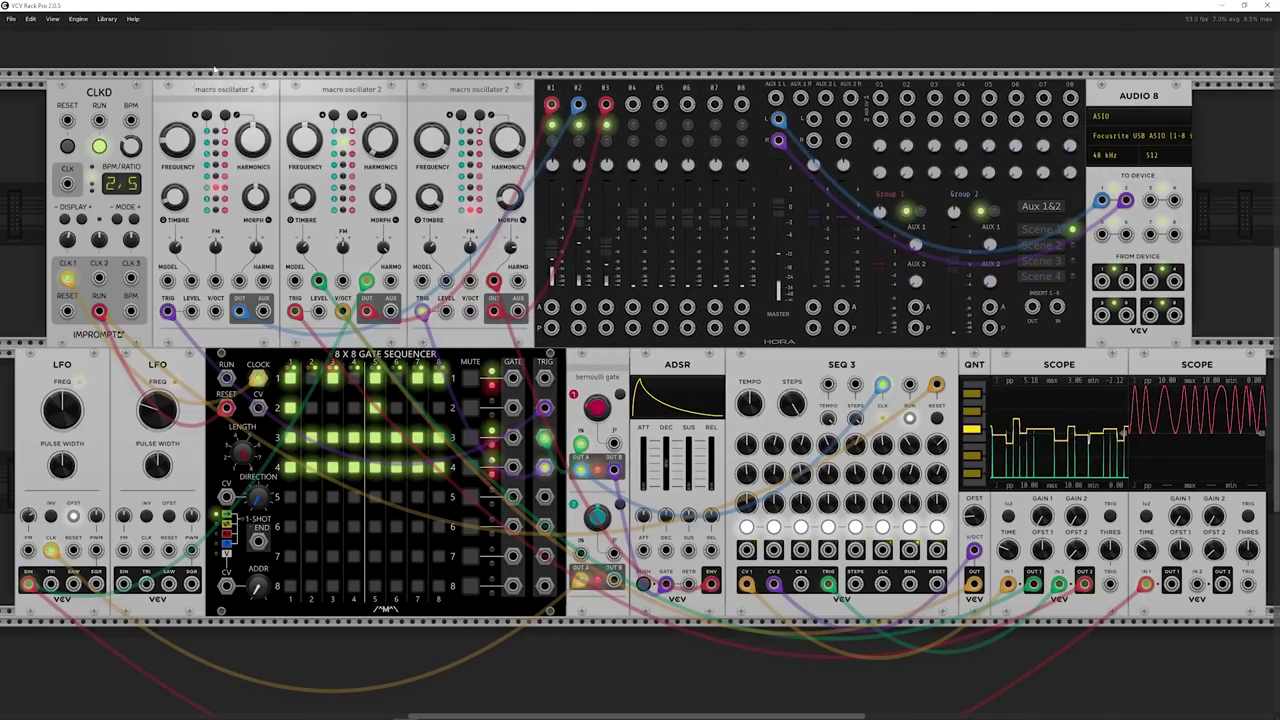
click(99, 146)
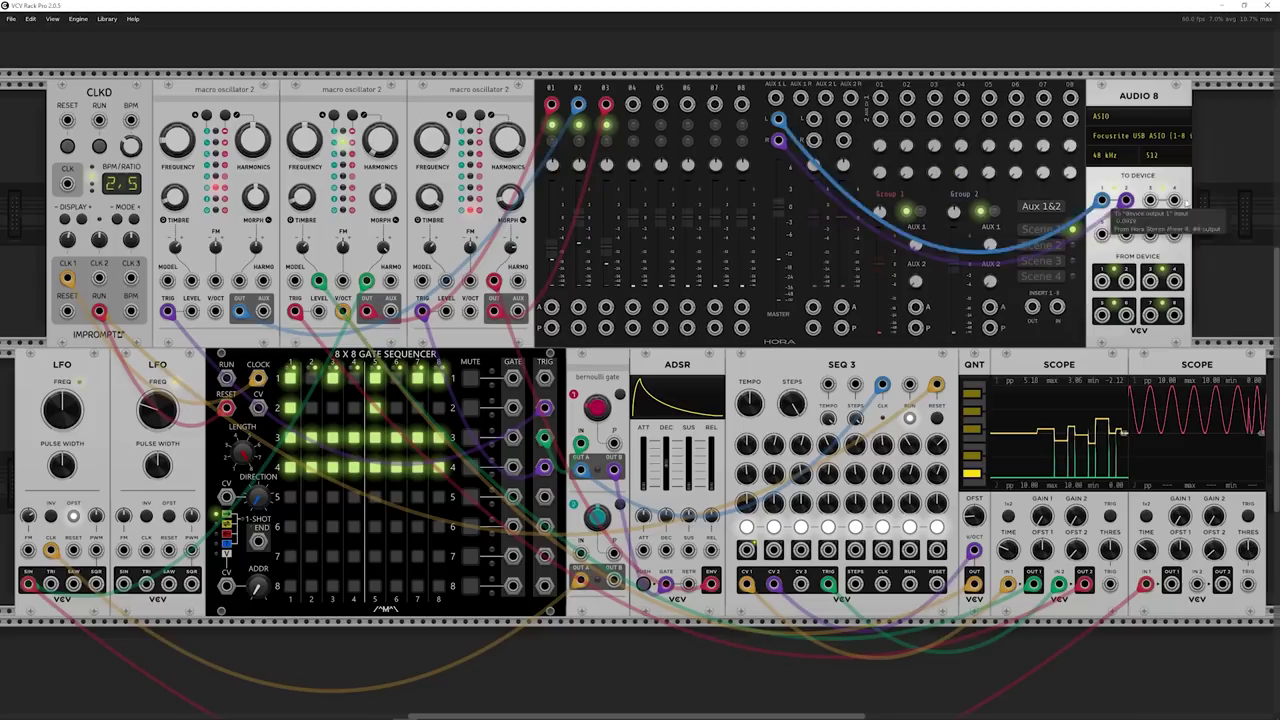
Shift the whole upper row of modules together to free more rack space after AUDIO 8
drag(1235, 160, 150, 145)
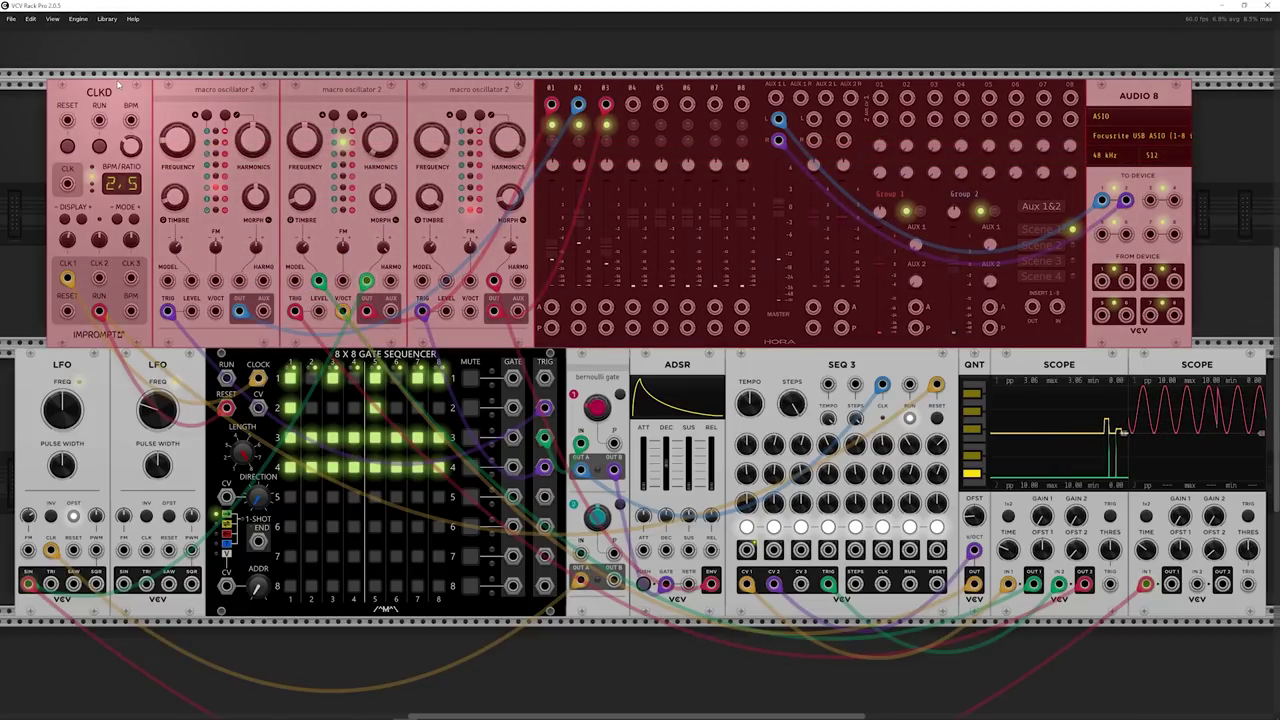
drag(100, 100, 68, 100)
click(1192, 202)
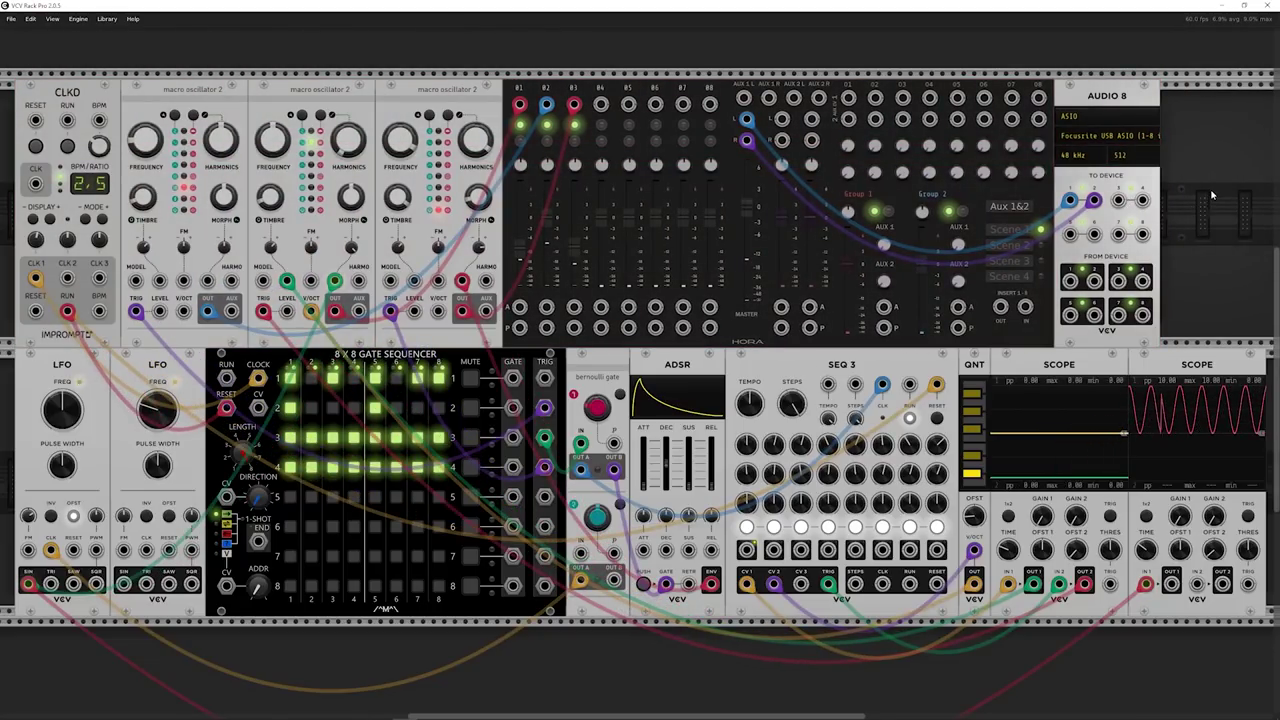
Add a Chronoblob 2 delay module directly beside AUDIO 8
right_click(1212, 195)
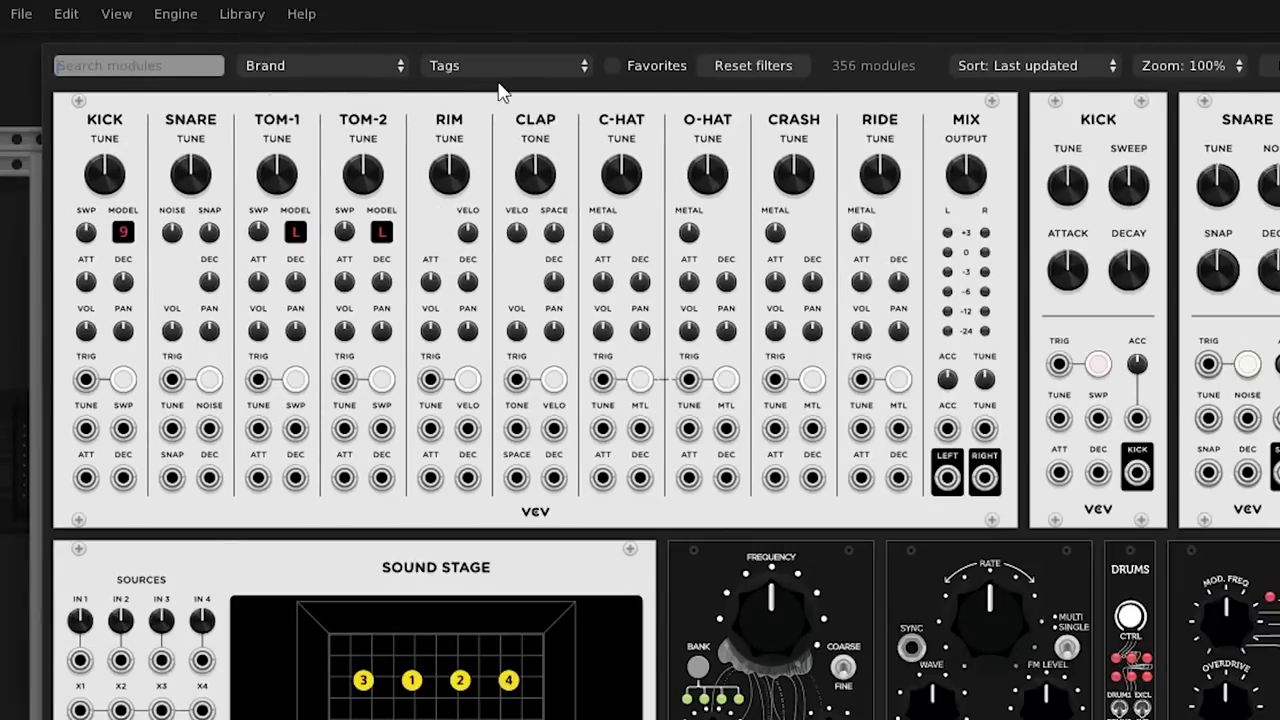
text(chrono)
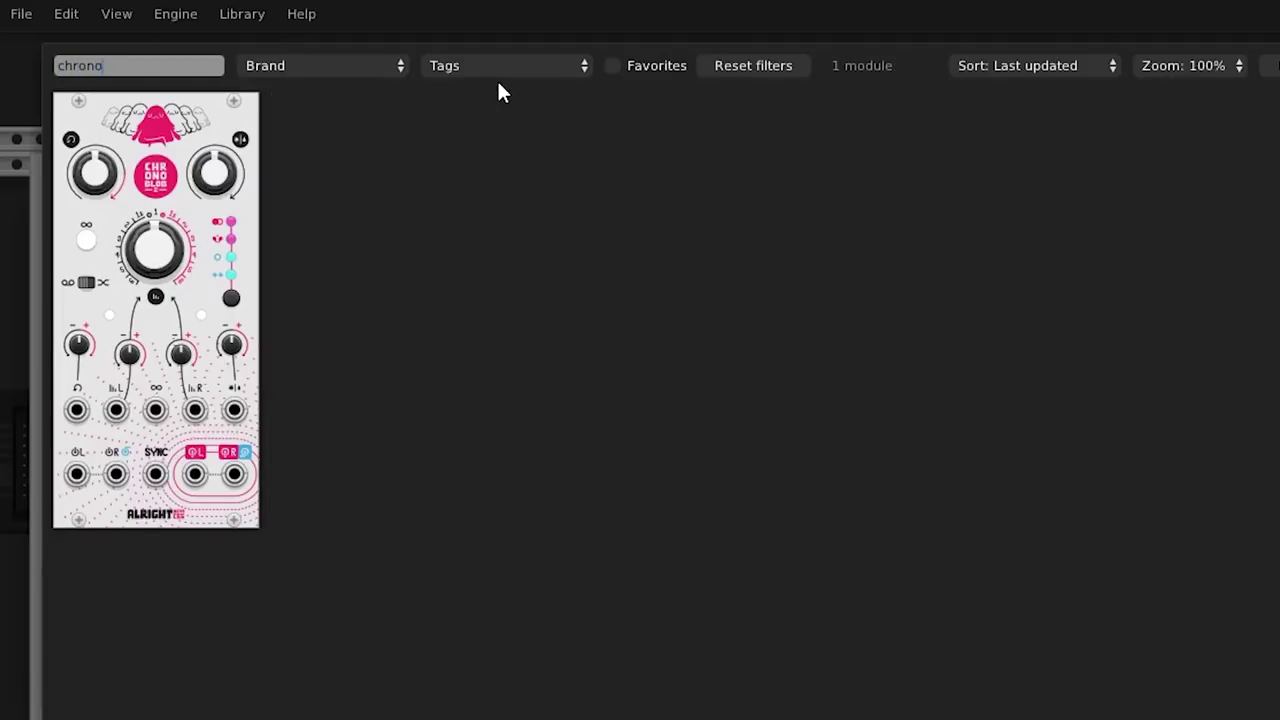
click(216, 120)
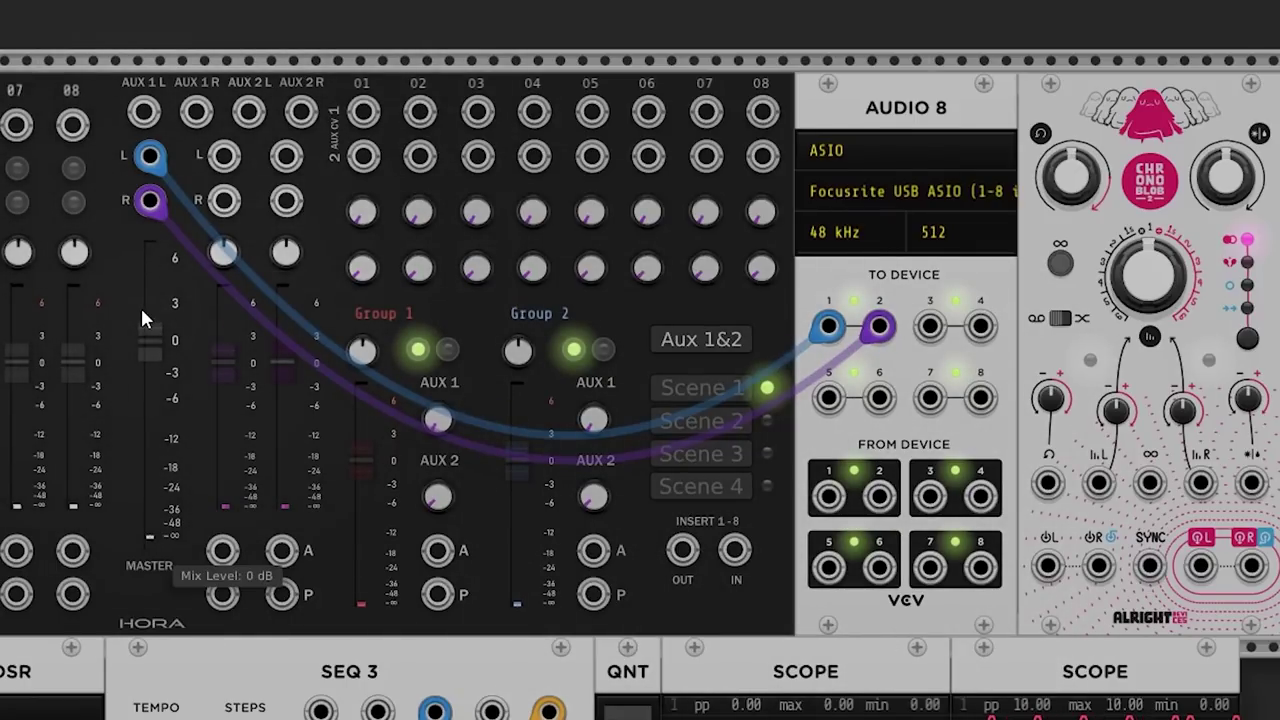
Patch the mixer's AUX 1 L and R sends into Chronoblob 2's inputs and its L and R outputs into the AUX 1 returns
drag(148, 155, 1047, 566)
drag(196, 112, 1098, 566)
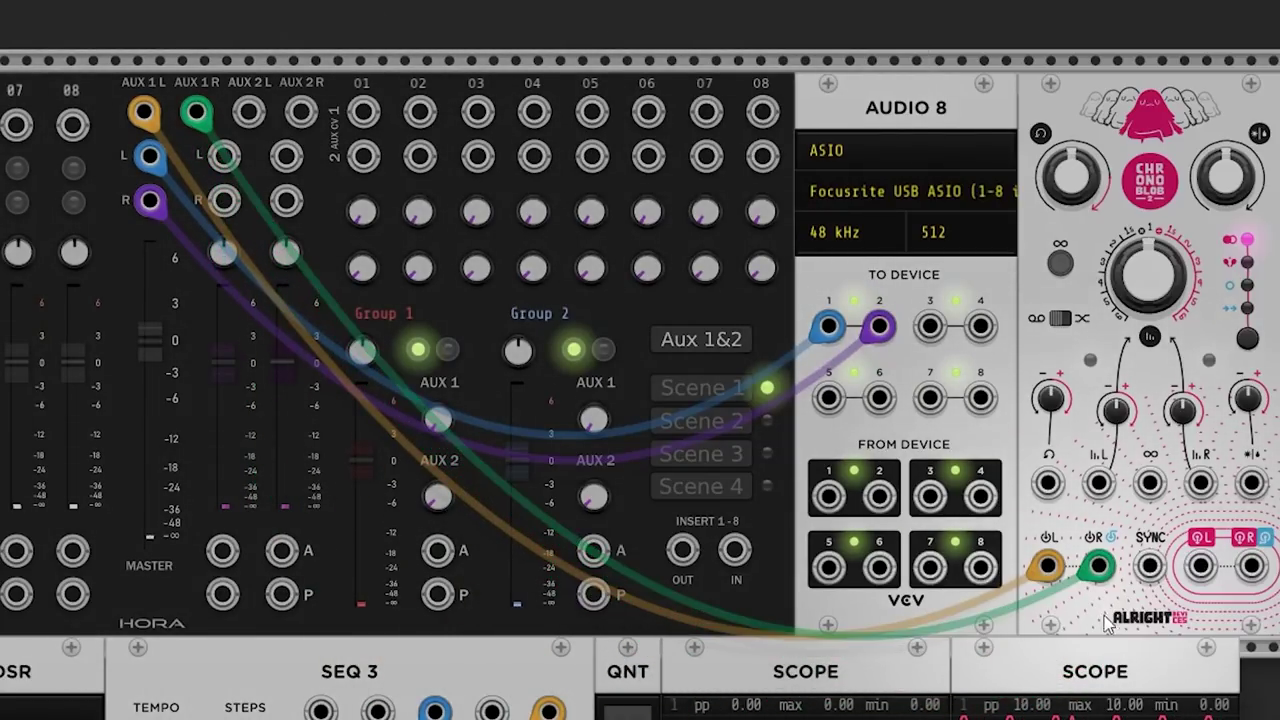
drag(1200, 566, 224, 155)
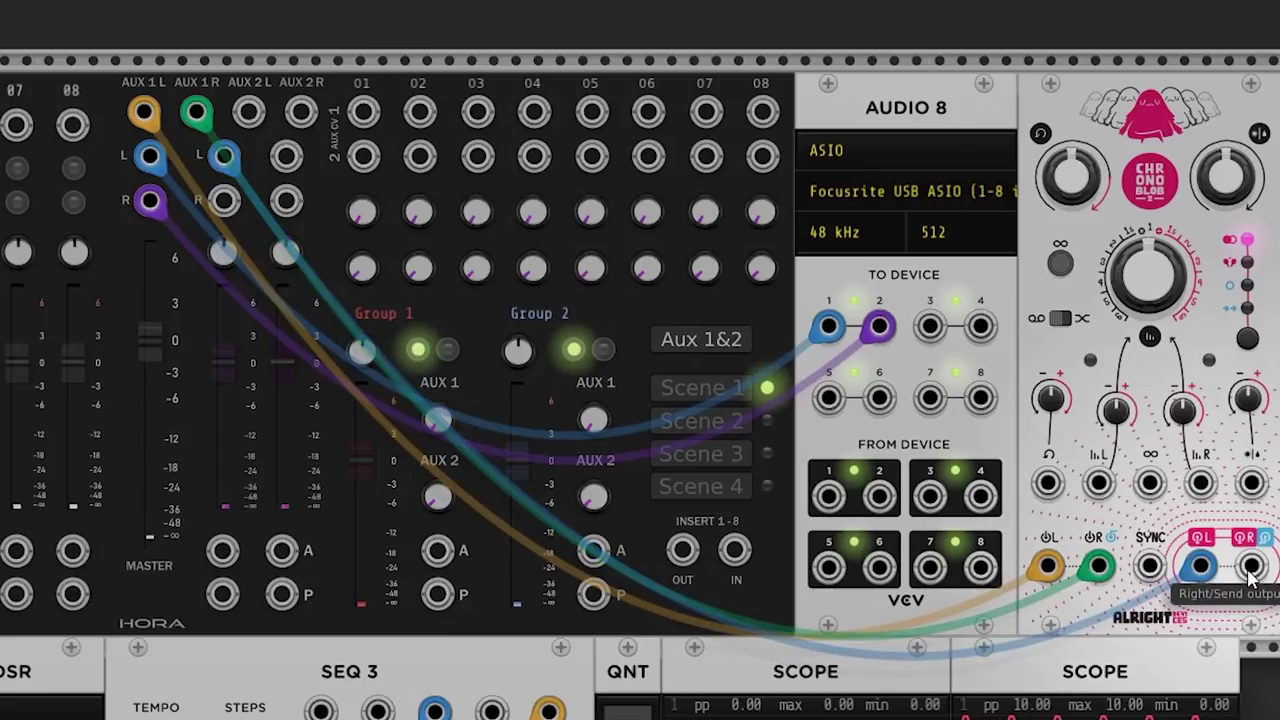
drag(1250, 566, 226, 199)
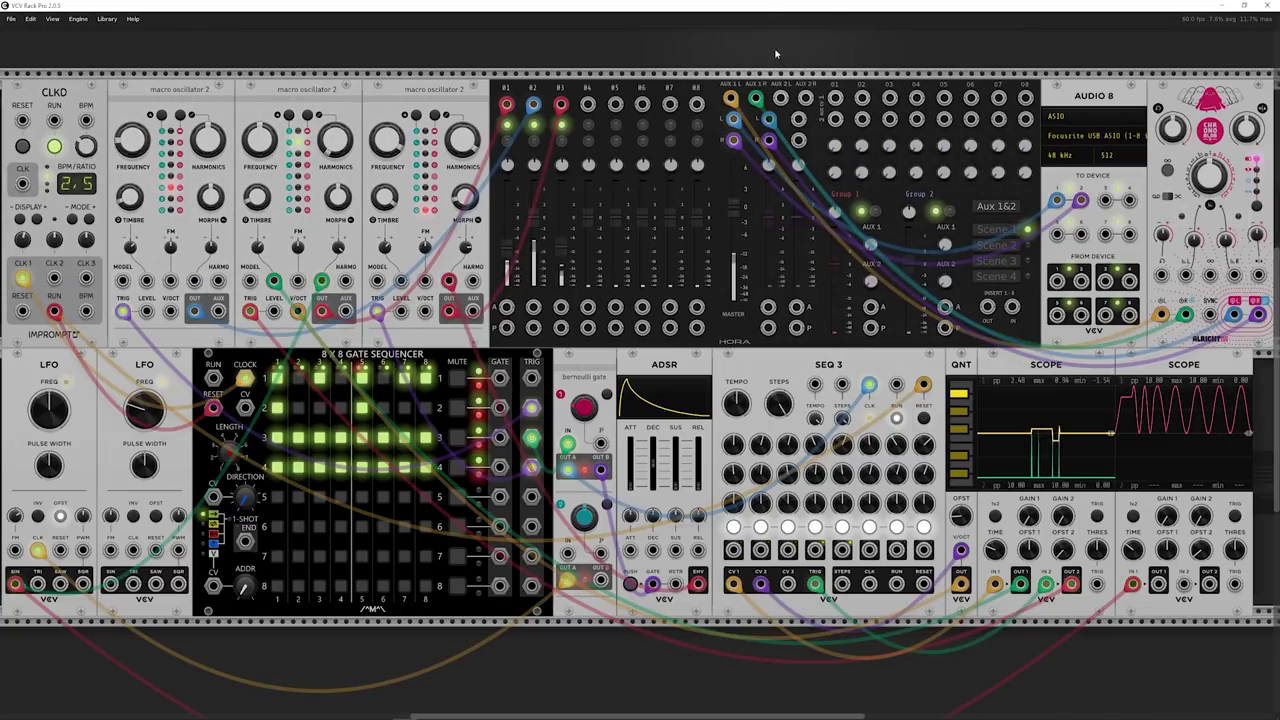
Raise mixer channel 1's AUX 1 send and set Chronoblob 2 to a high wet mix with a delay time of about 1220 ms
drag(834, 145, 834, 138)
drag(348, 226, 348, 188)
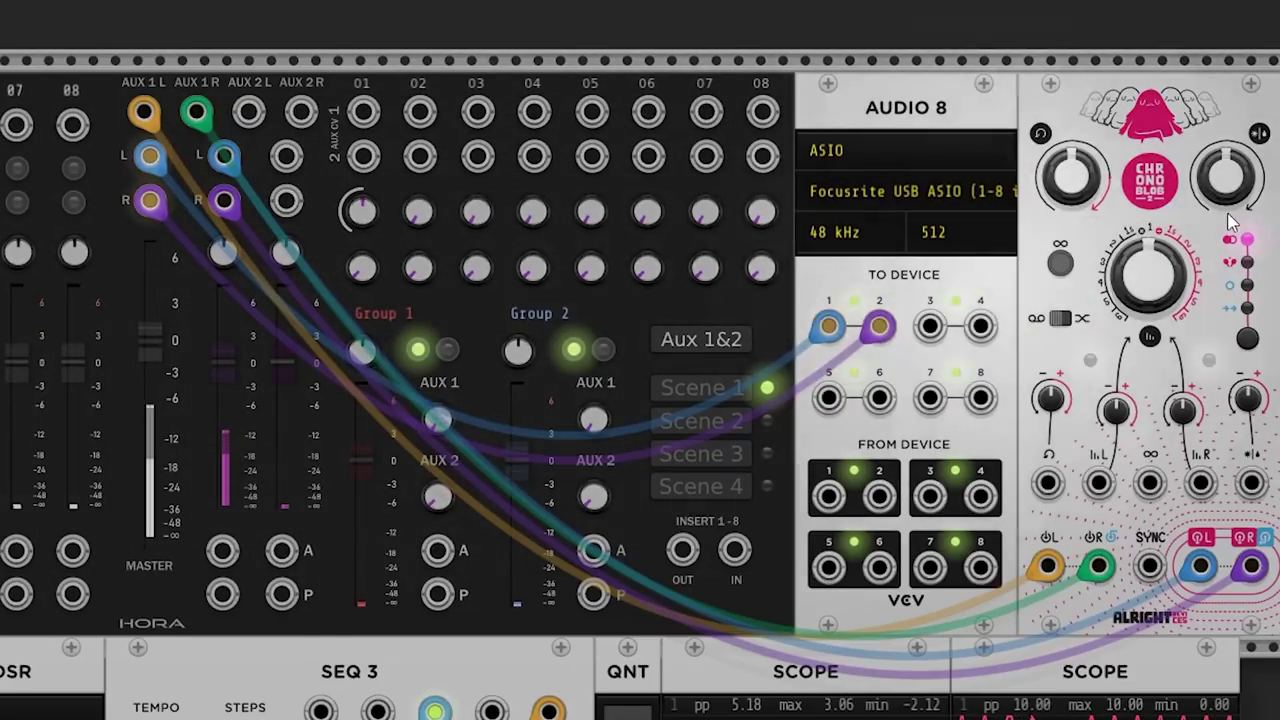
drag(1228, 183, 1228, 55)
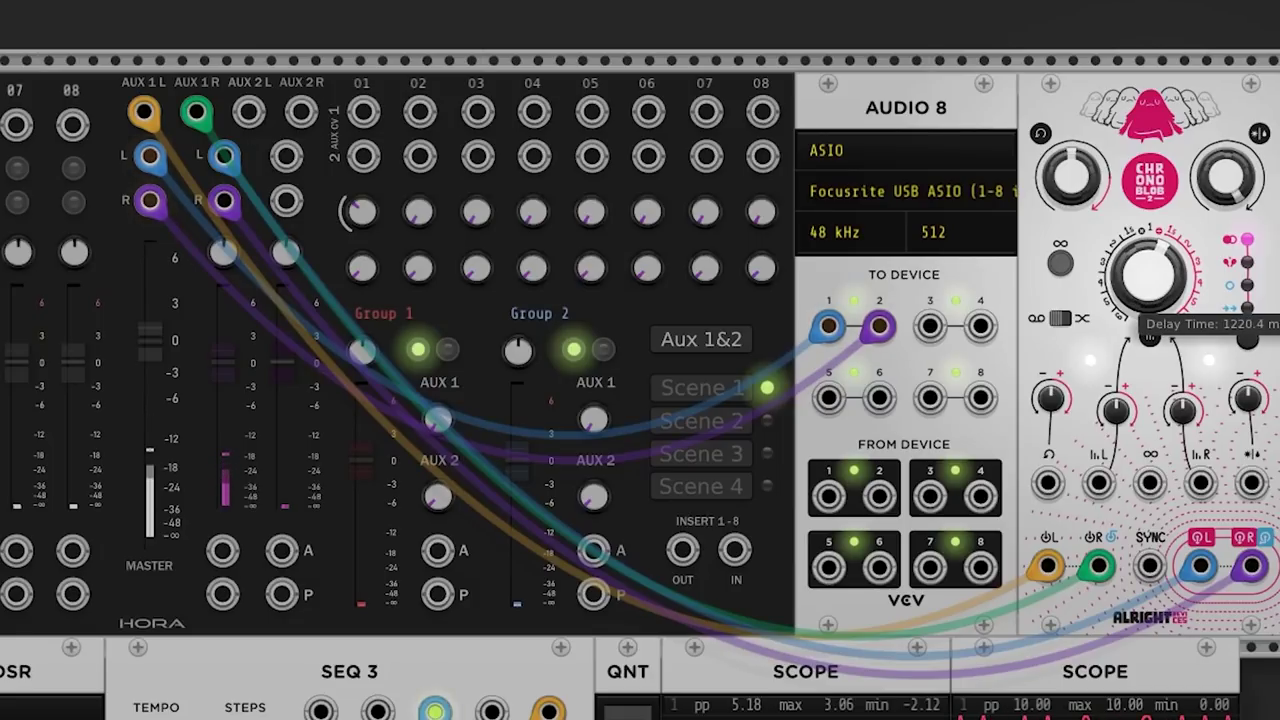
drag(1152, 276, 1155, 283)
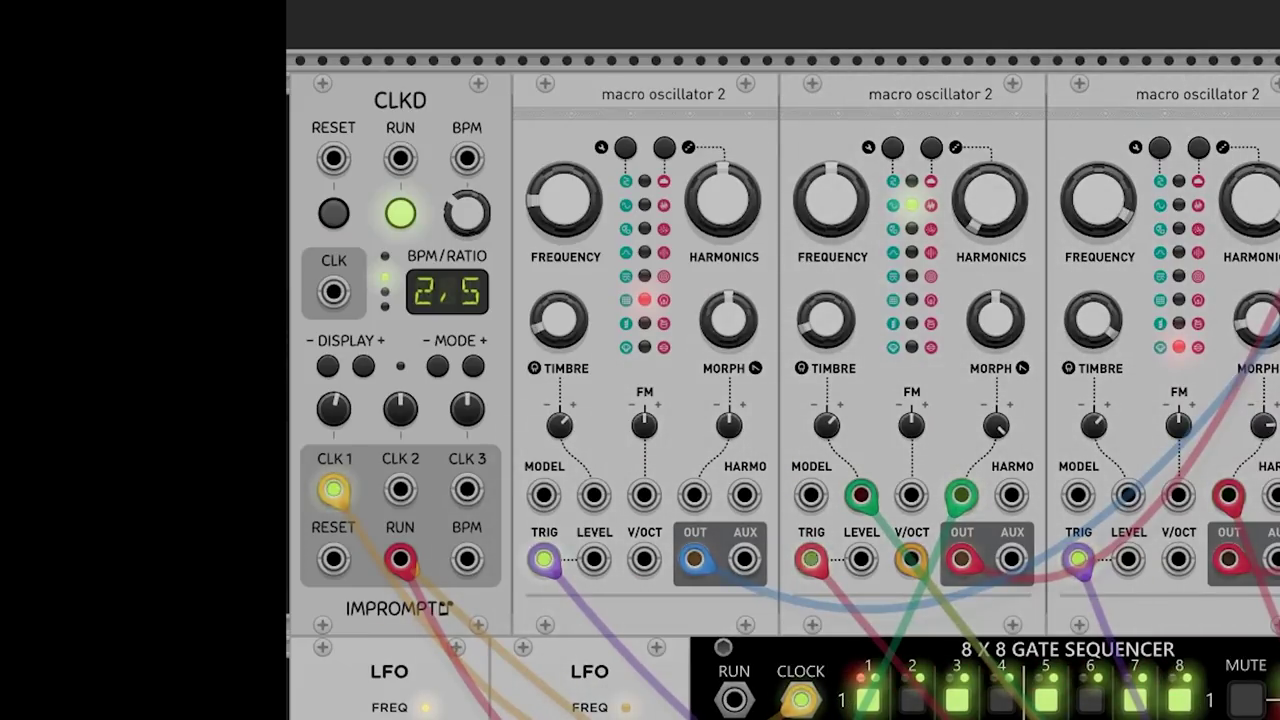
Sync Chronoblob 2 to the clock by patching CLKD's CLK 2 output into its SYNC input
mouse_move(548, 325)
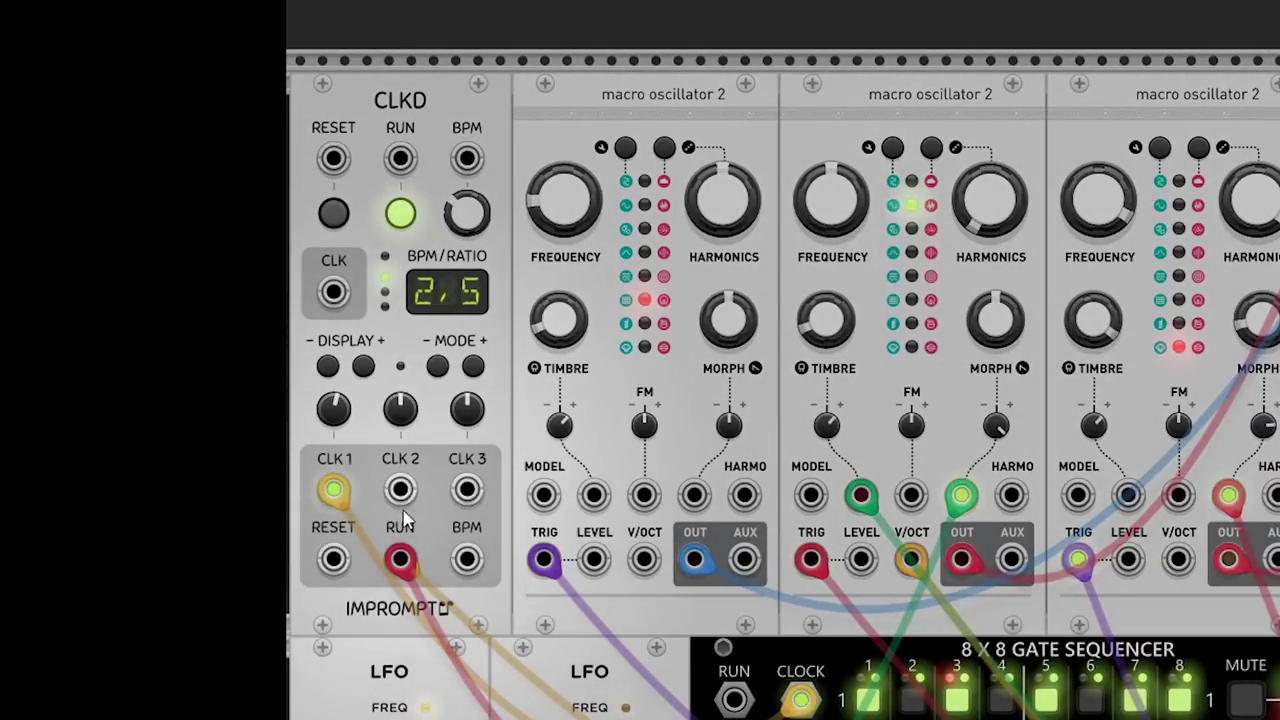
drag(400, 489, 488, 718)
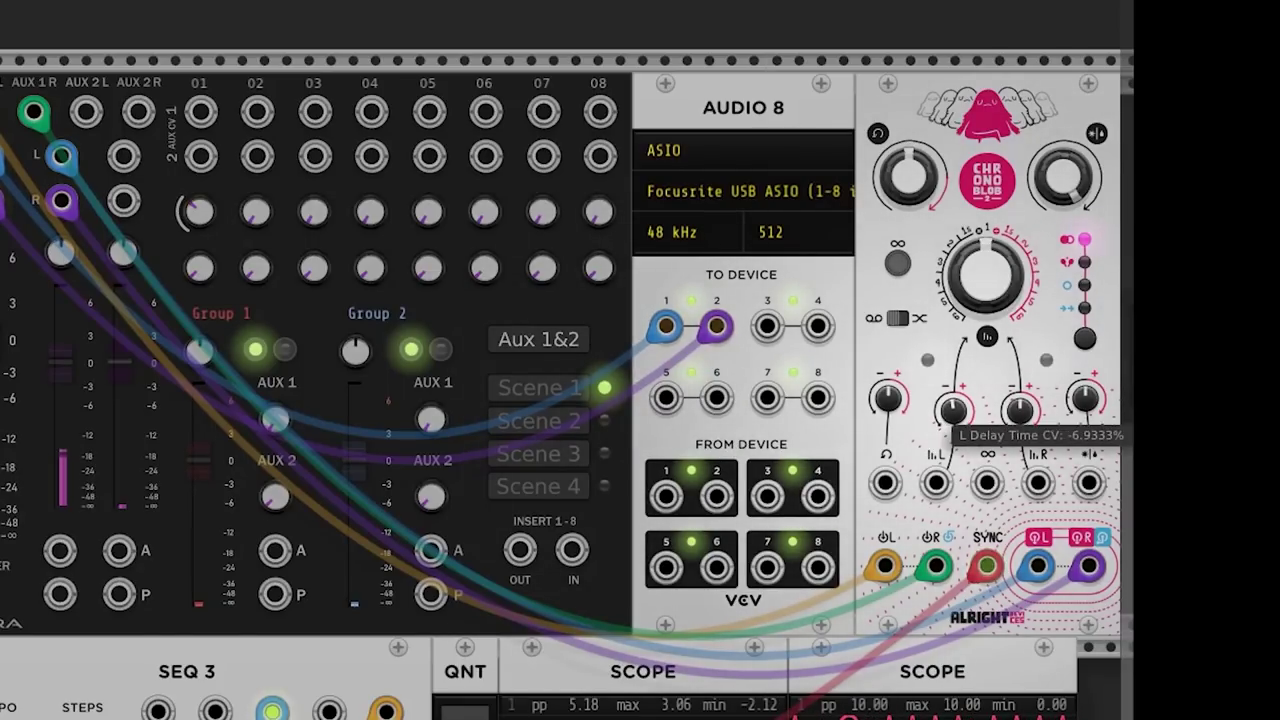
Try Chronoblob 2's R Delay Time CV at 27.733% and set its delay time to 1480.8 ms
drag(1022, 408, 1022, 334)
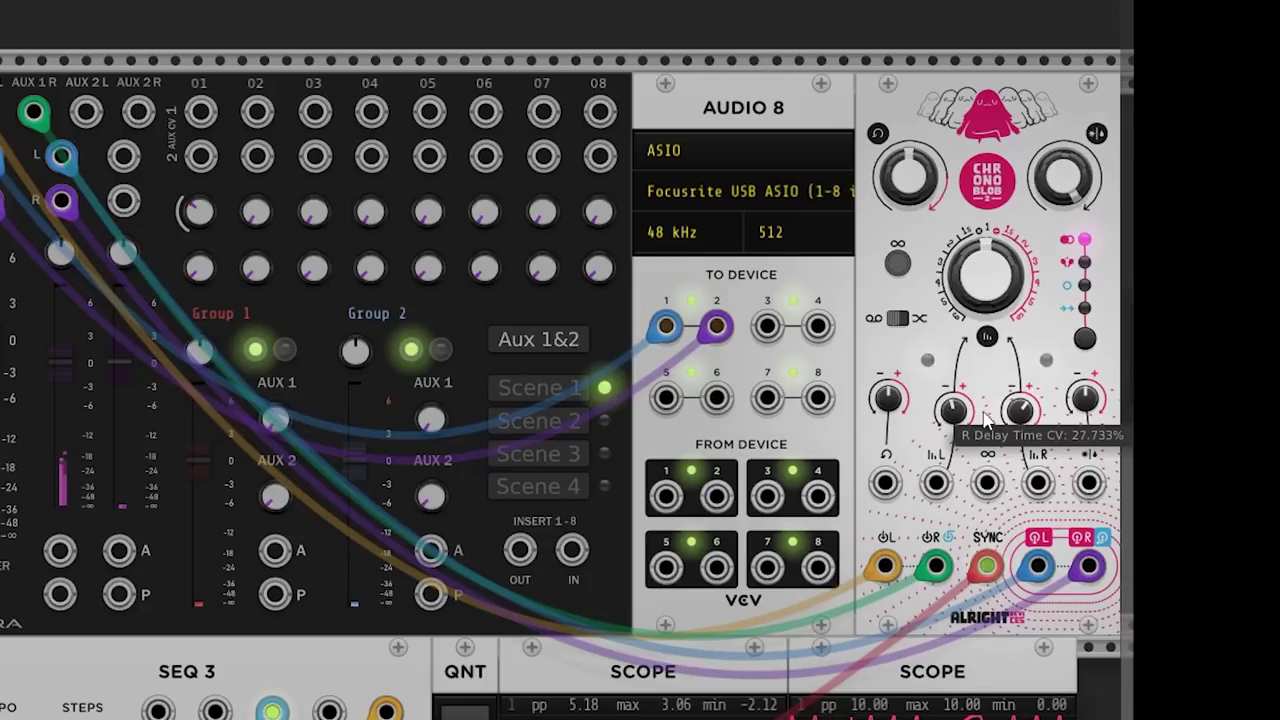
drag(984, 414, 1019, 410)
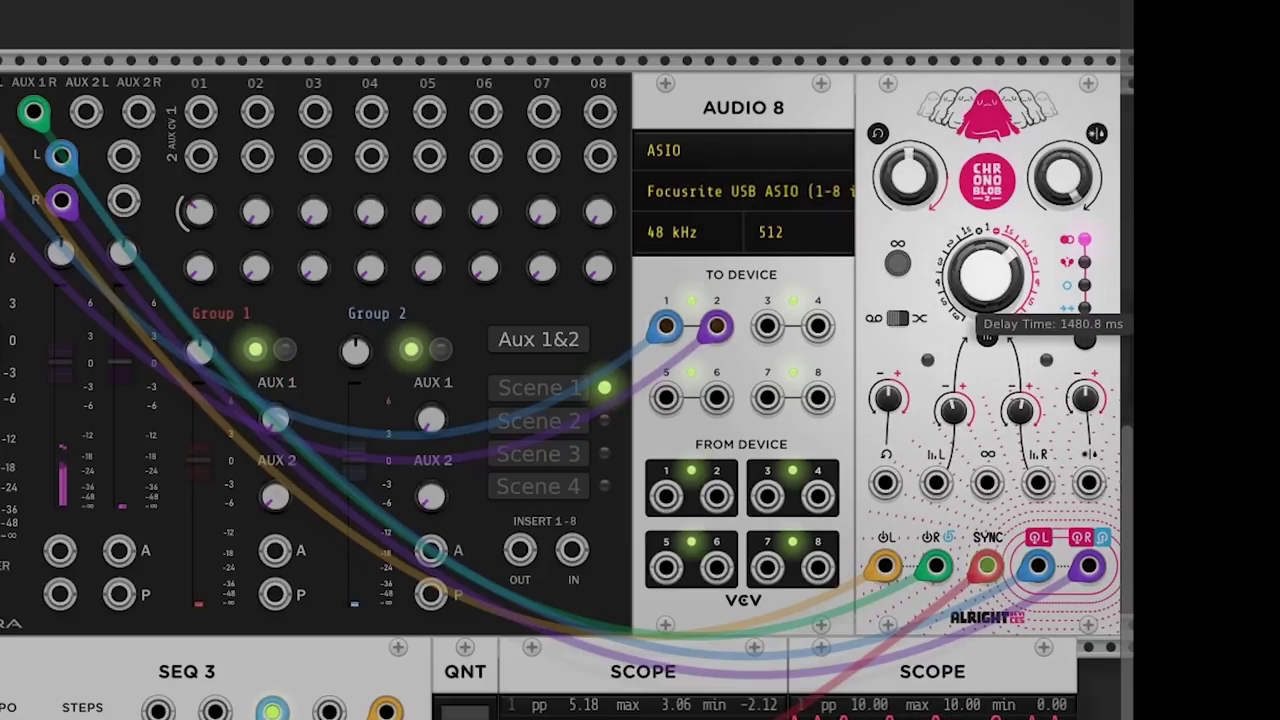
drag(1019, 410, 1019, 410)
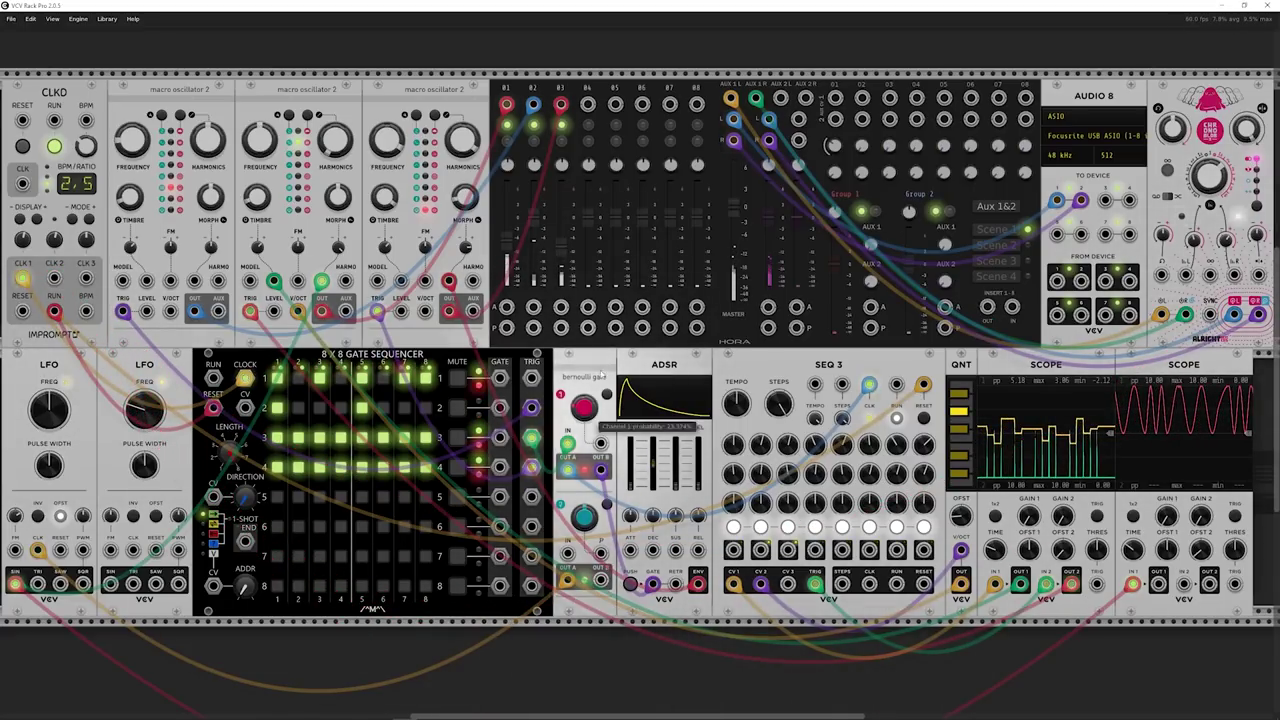
Try feeding Chronoblob 2's SYNC input from the Bernoulli gate's channel 2 OUT B
drag(601, 583, 1242, 421)
drag(1275, 327, 551, 649)
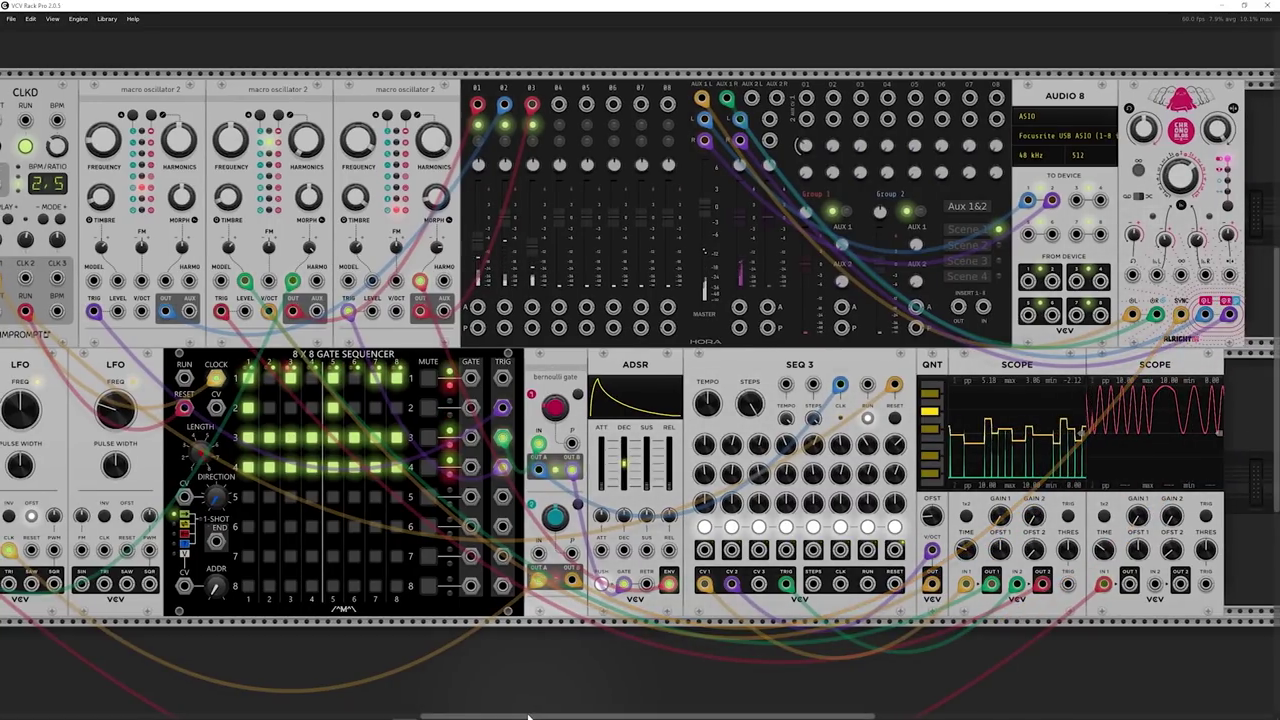
drag(530, 714, 520, 716)
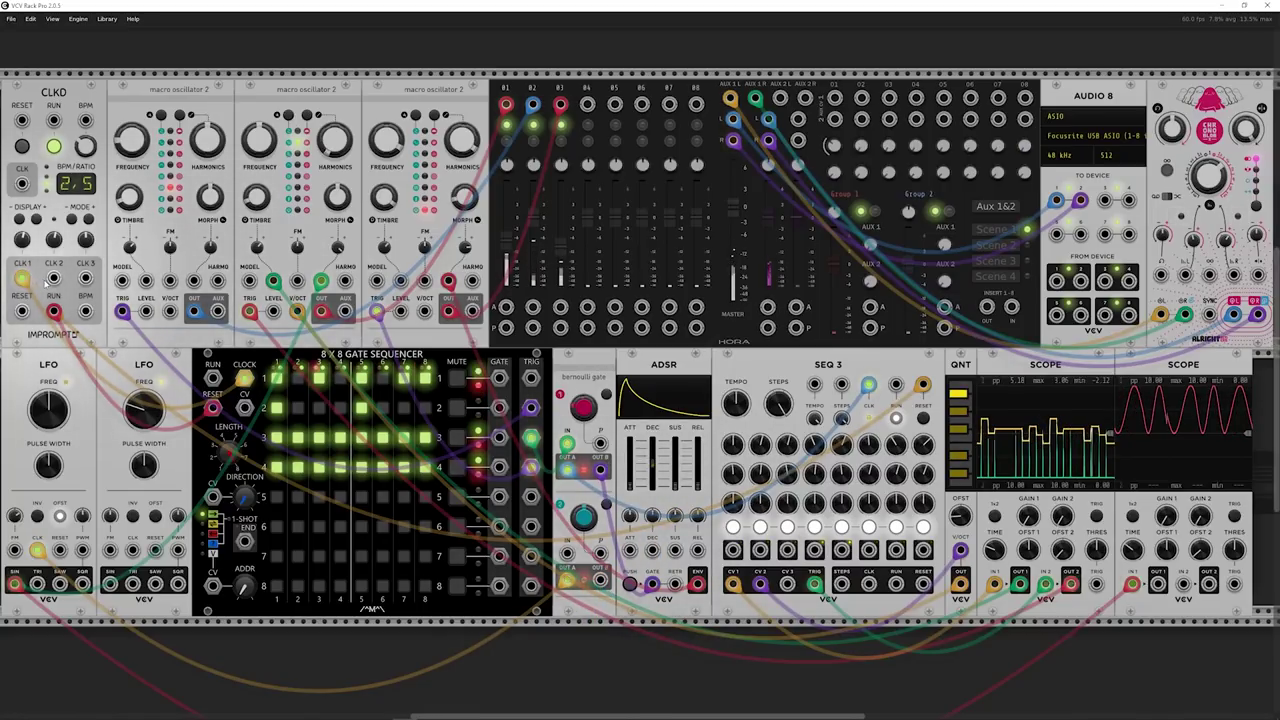
Patch CLKD's CLK 2 output into Chronoblob 2's SYNC input again and stop the clock
drag(54, 279, 1160, 316)
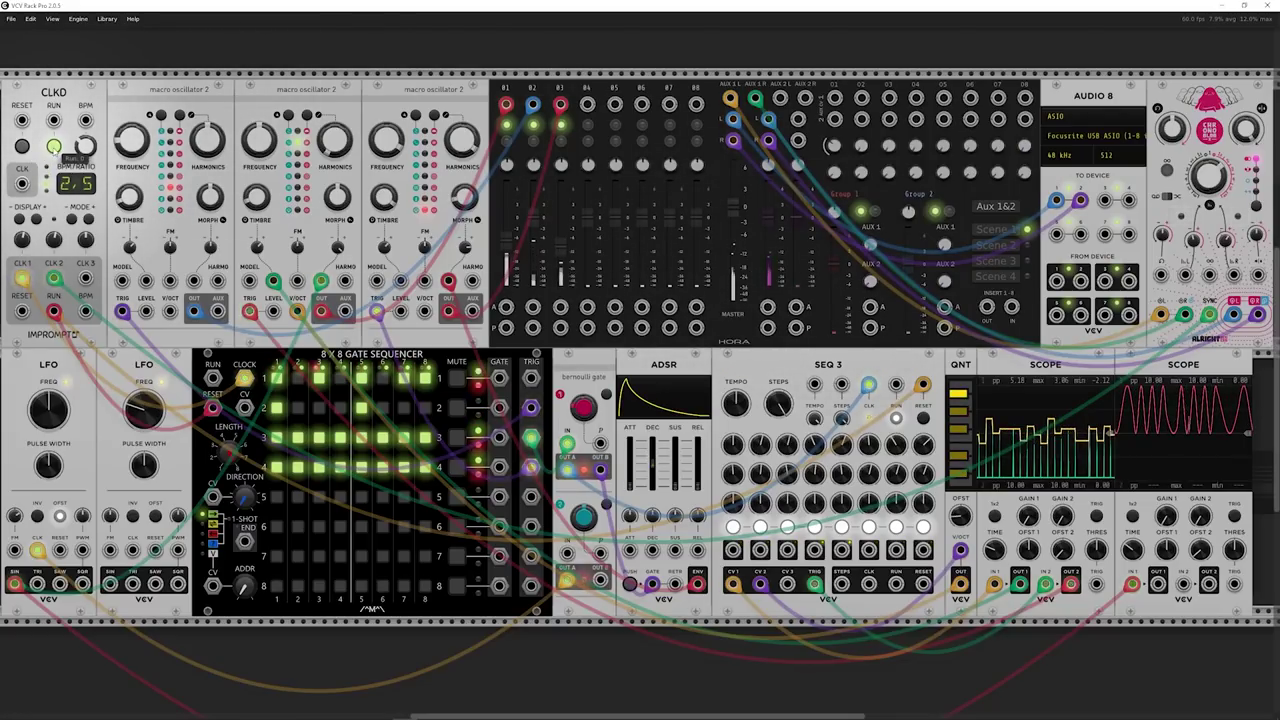
click(53, 146)
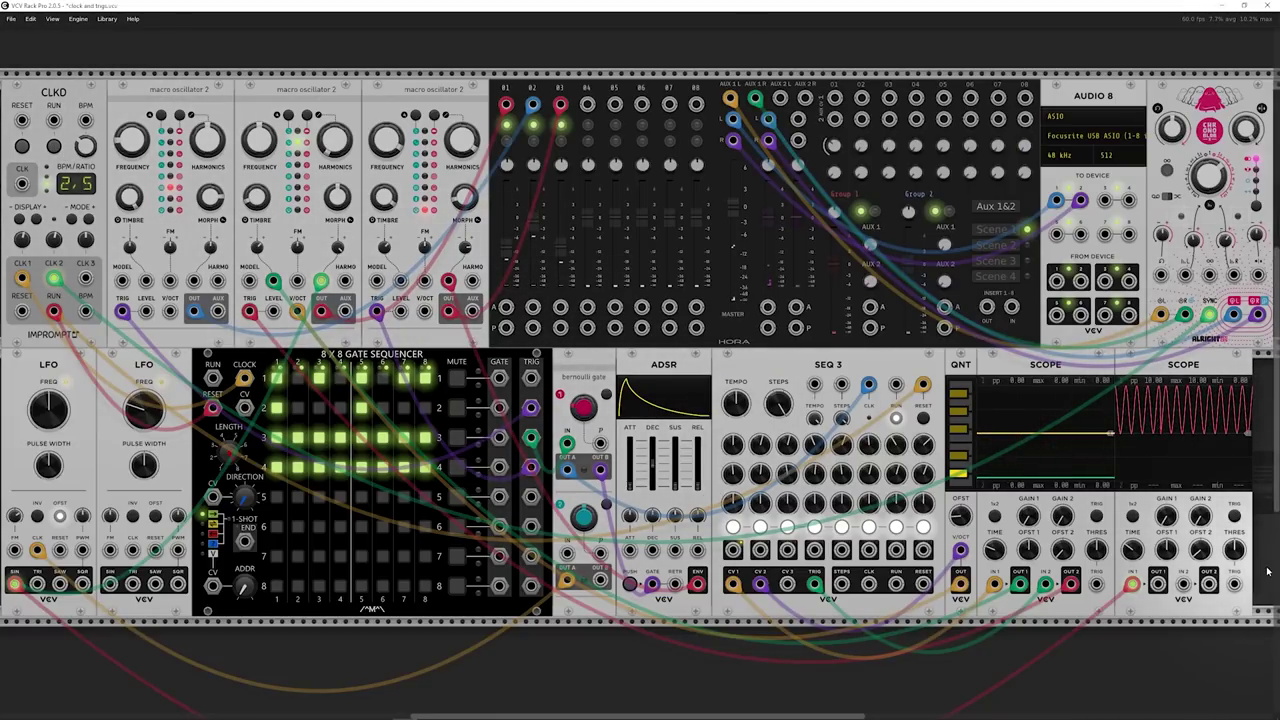
Select both Scope modules and shift them right, and move the QNT beside them to open a gap after SEQ 3
drag(1272, 580, 1060, 457)
drag(1001, 374, 1064, 374)
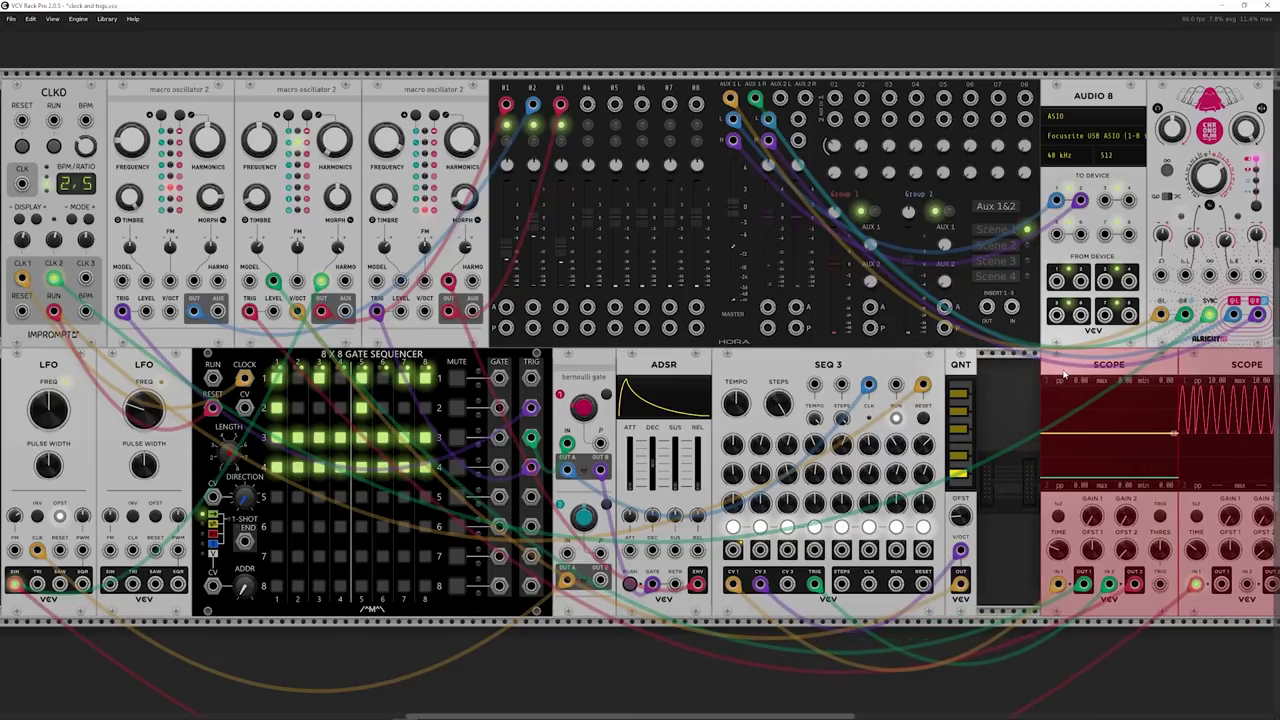
drag(958, 367, 1022, 367)
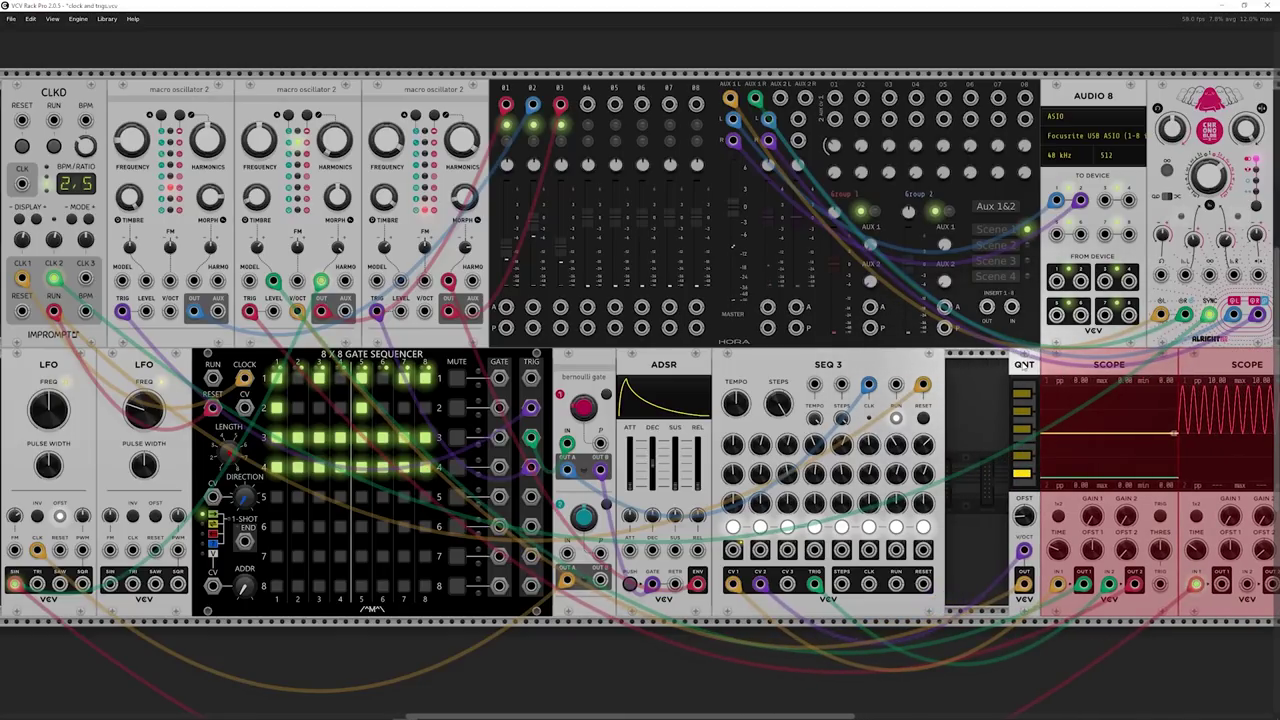
click(973, 403)
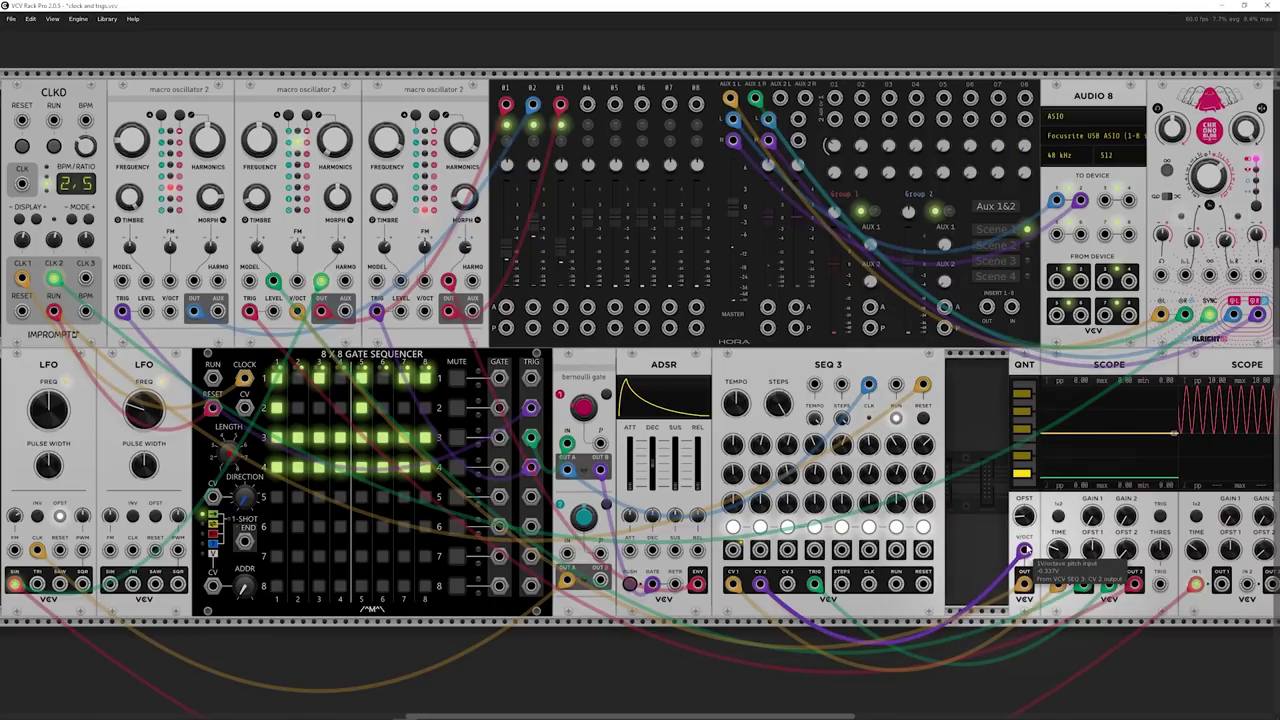
Unpatch SEQ 3's CV 2 output from the QNT's V/OCT input, and run the clock briefly before stopping it
drag(760, 583, 764, 614)
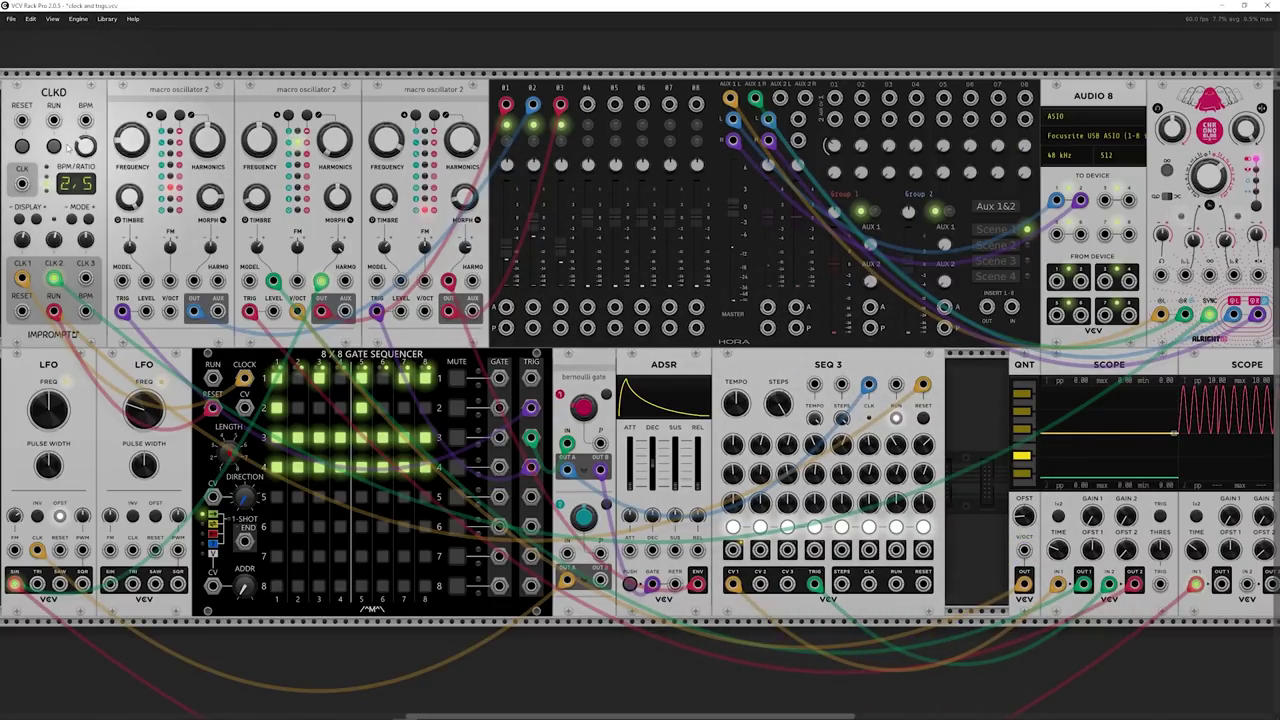
click(54, 146)
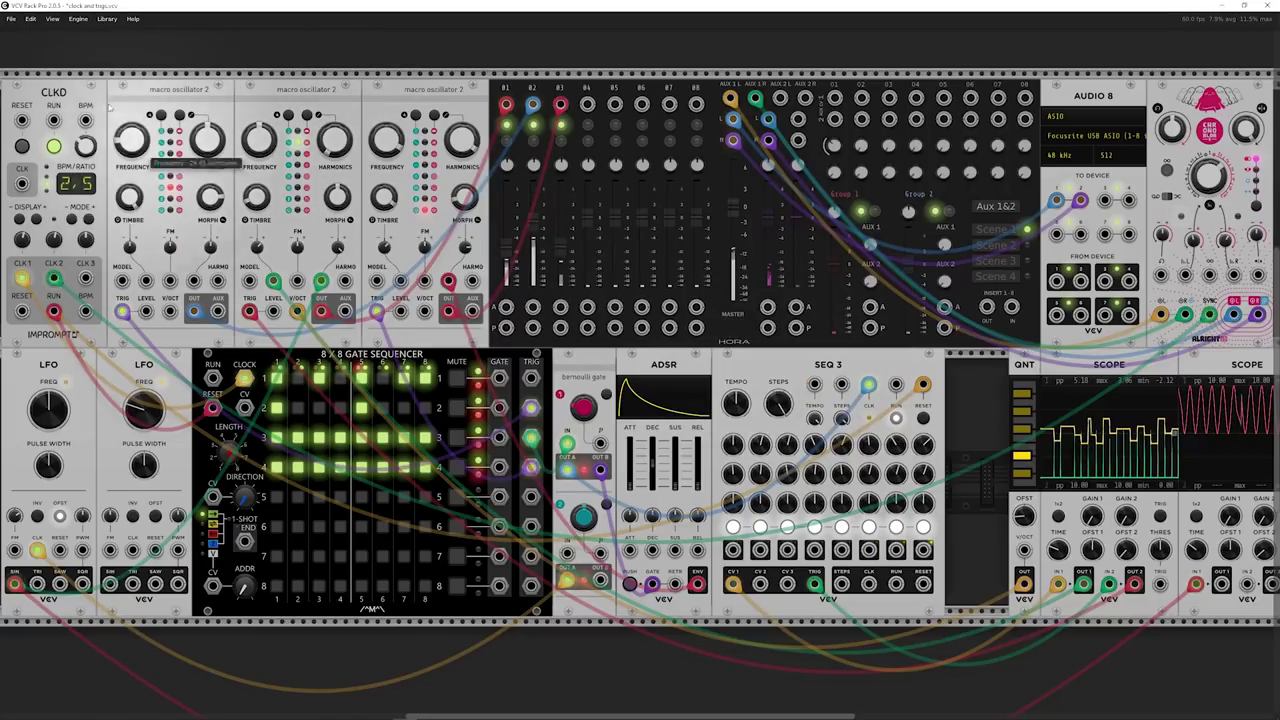
click(56, 148)
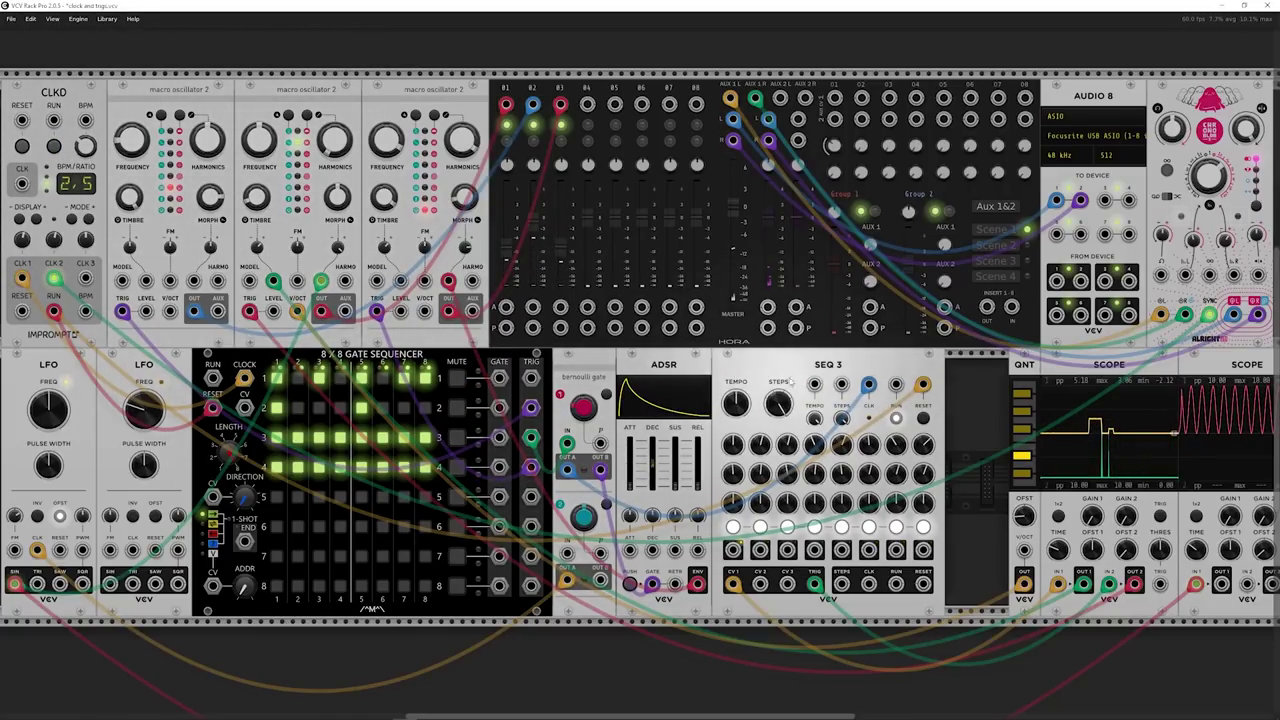
key(Return)
key(Escape)
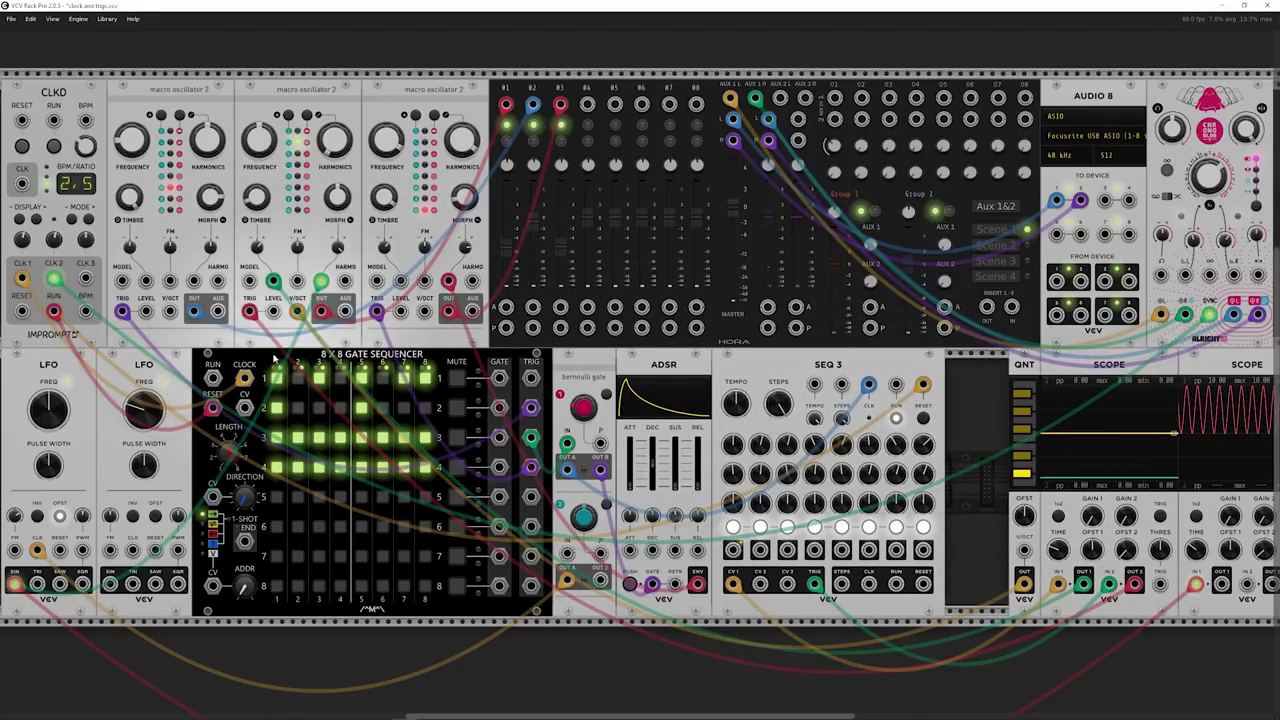
Relocate the second LFO next to SEQ 3, shifting the gate sequencer, Bernoulli gate, ADSR and SEQ 3 together to make room
drag(185, 376, 1024, 648)
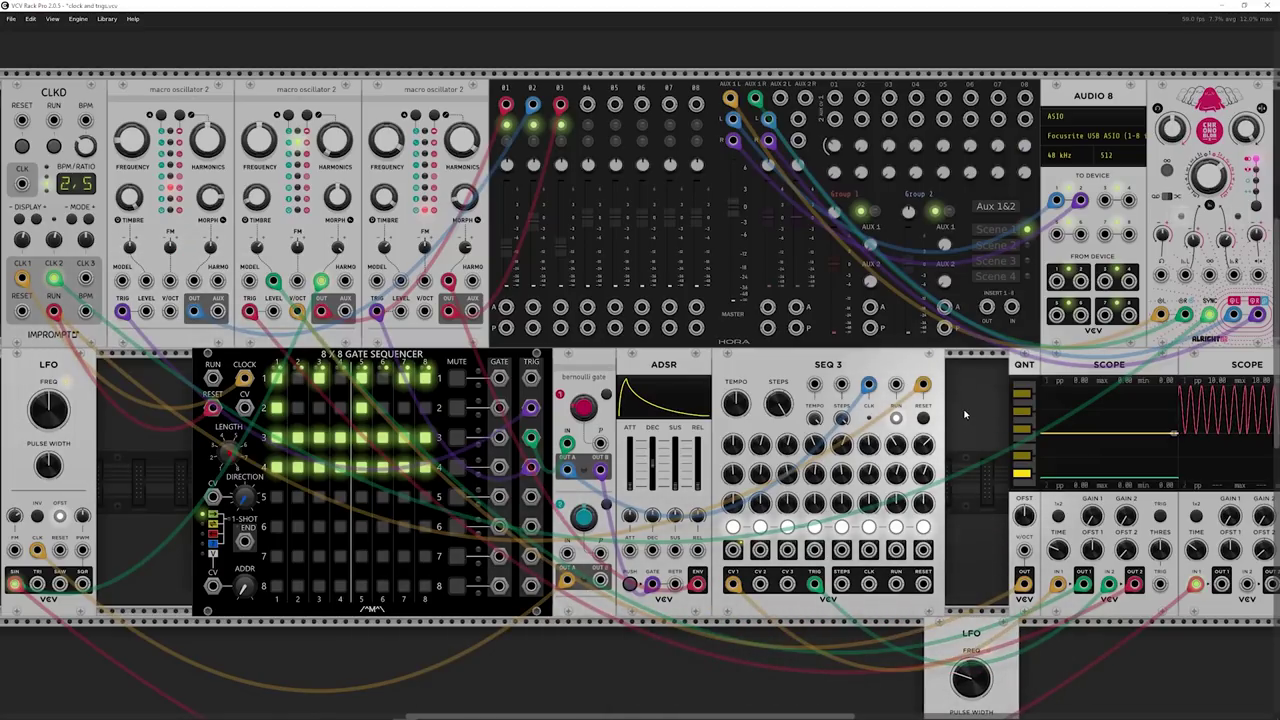
drag(963, 409, 132, 375)
click(923, 557)
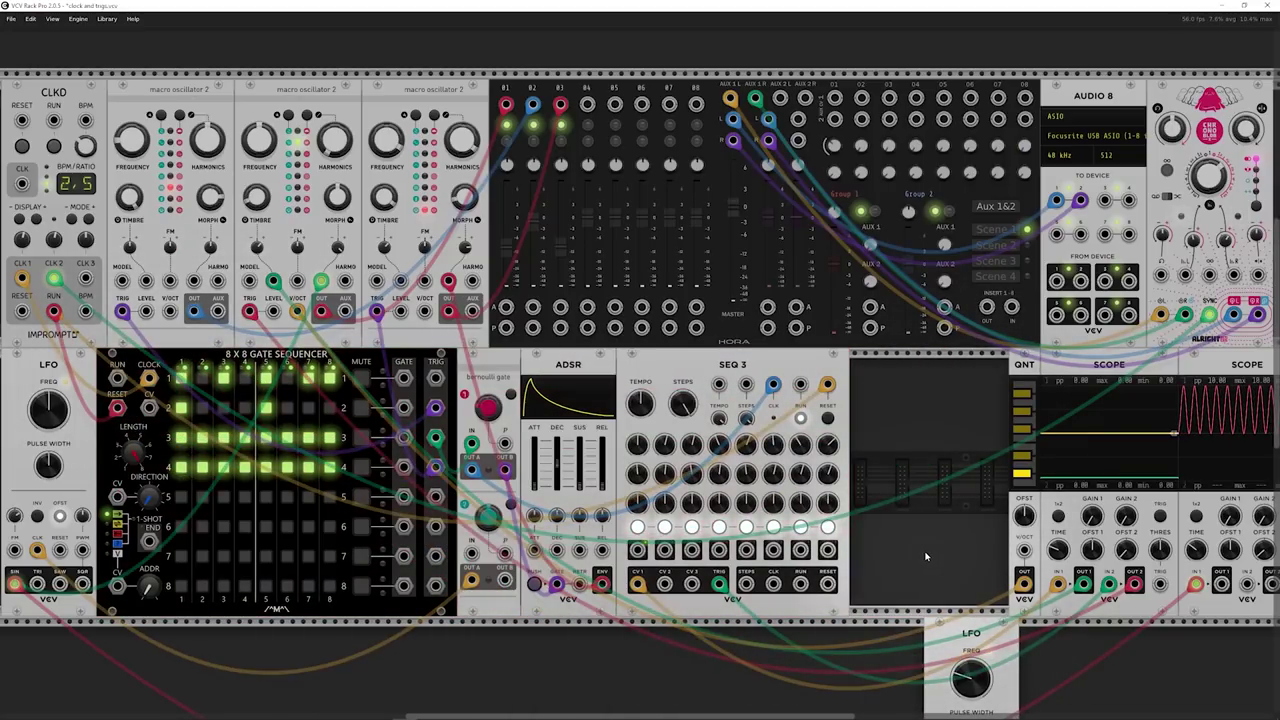
drag(960, 640, 885, 365)
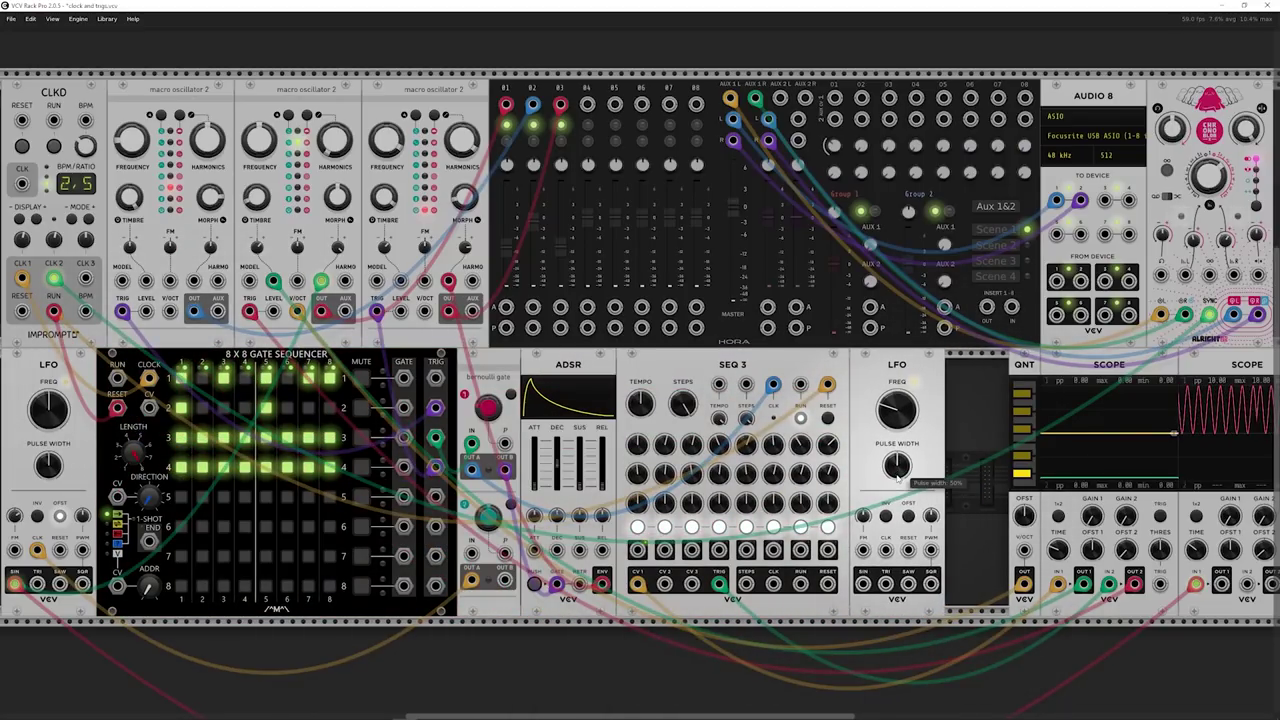
Filter the module library by the Befaco brand and add a Dual Atenuverter between the relocated LFO and the QNT
right_click(971, 391)
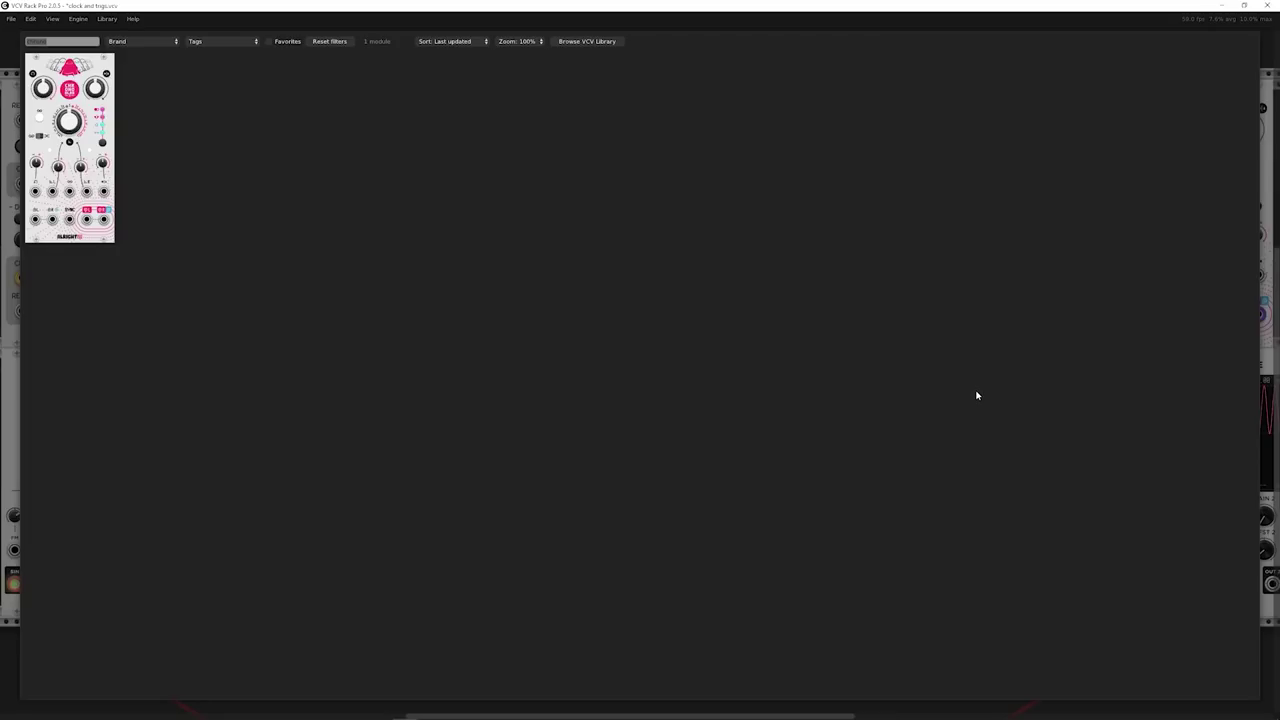
key(BackSpace)
key(BackSpace)
key(BackSpace)
key(BackSpace)
key(BackSpace)
key(BackSpace)
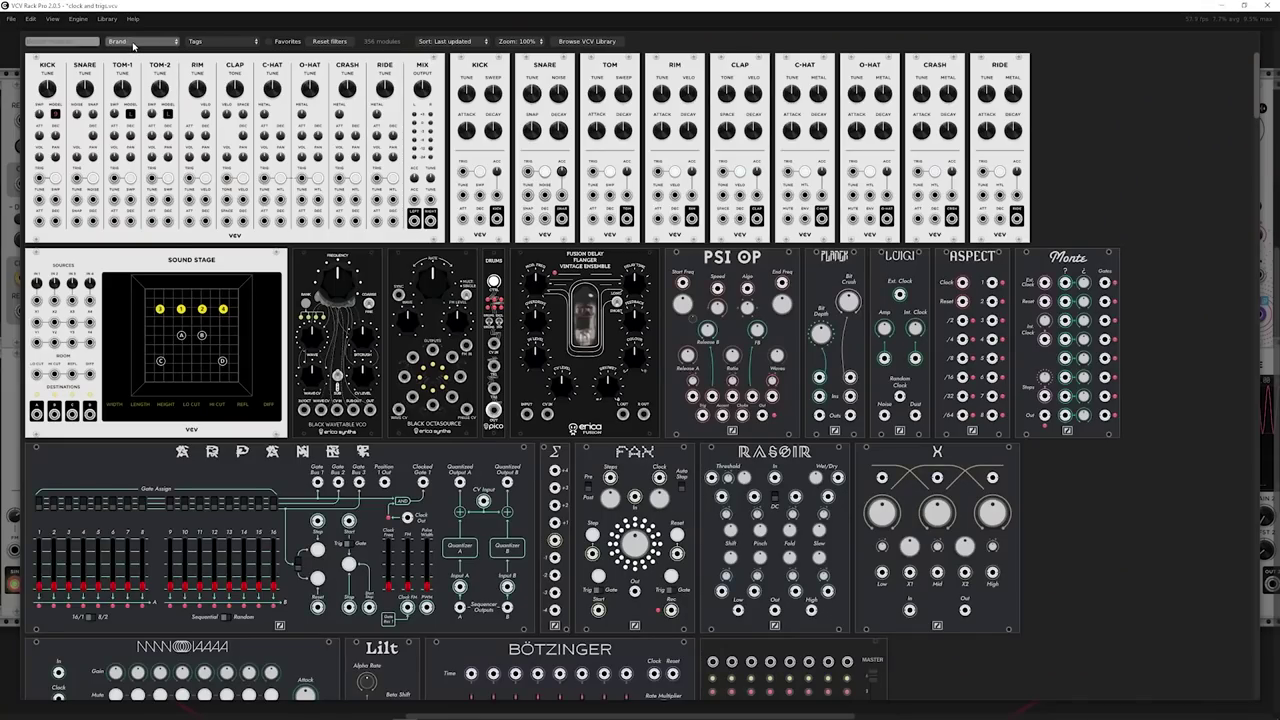
click(133, 44)
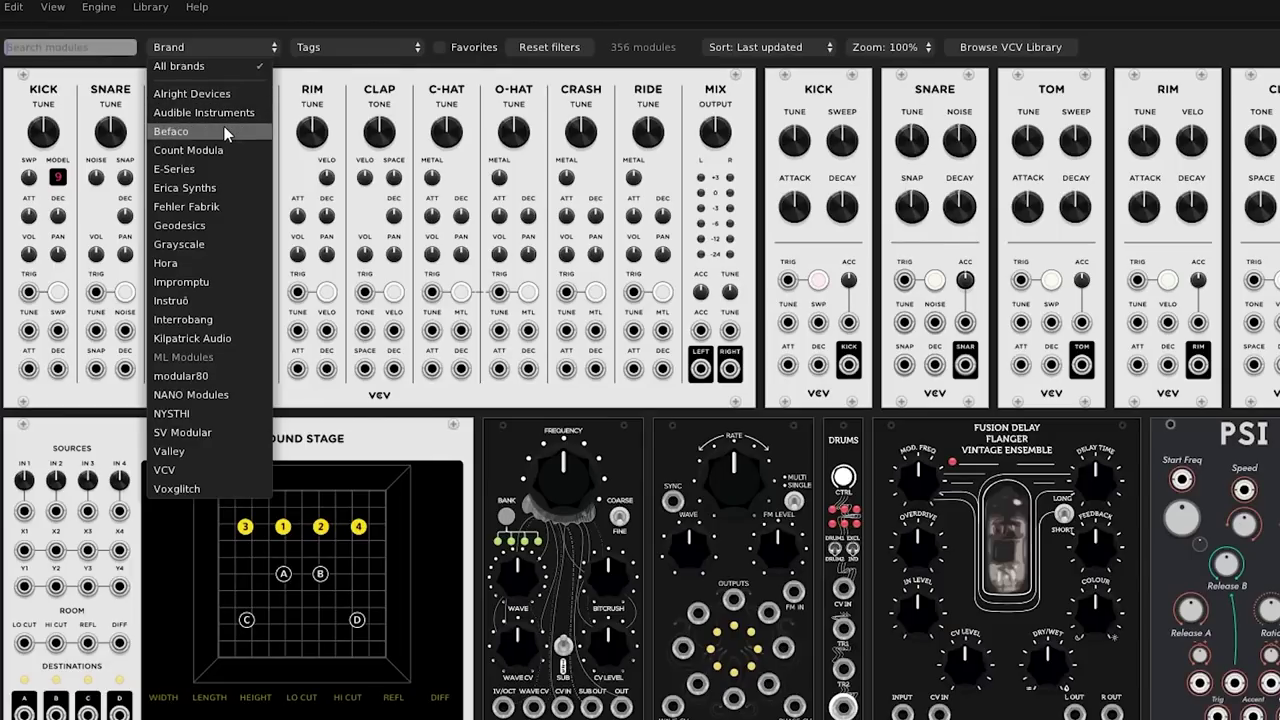
click(222, 131)
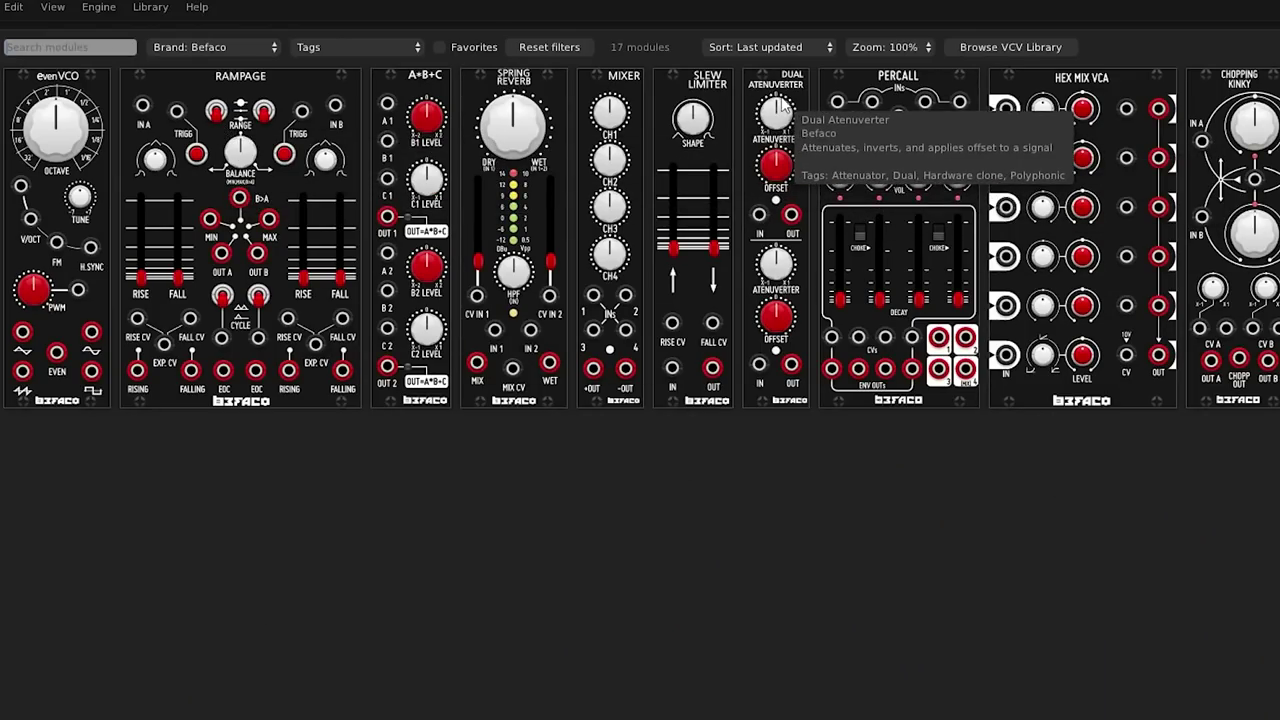
click(775, 160)
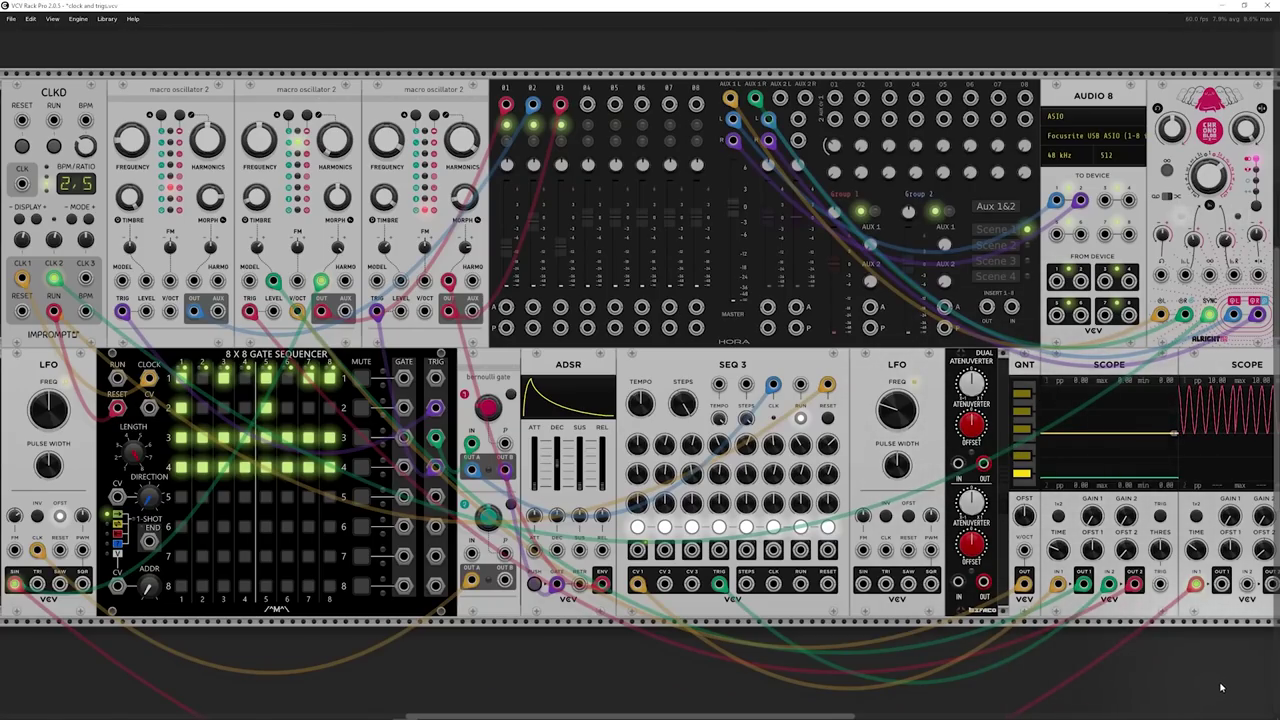
Patch the LFO's SIN output into the Dual Atenuverter's first IN and its OUT into the QNT's V/OCT input
drag(1220, 686, 1019, 546)
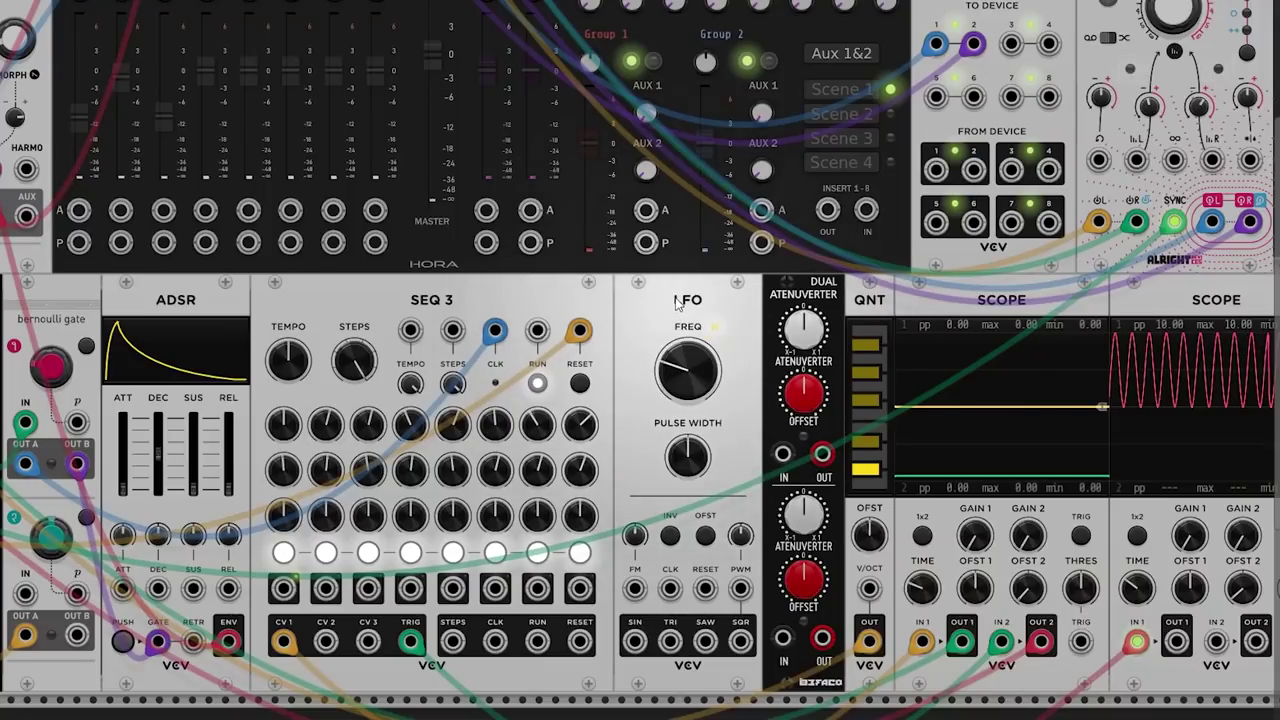
drag(635, 641, 868, 590)
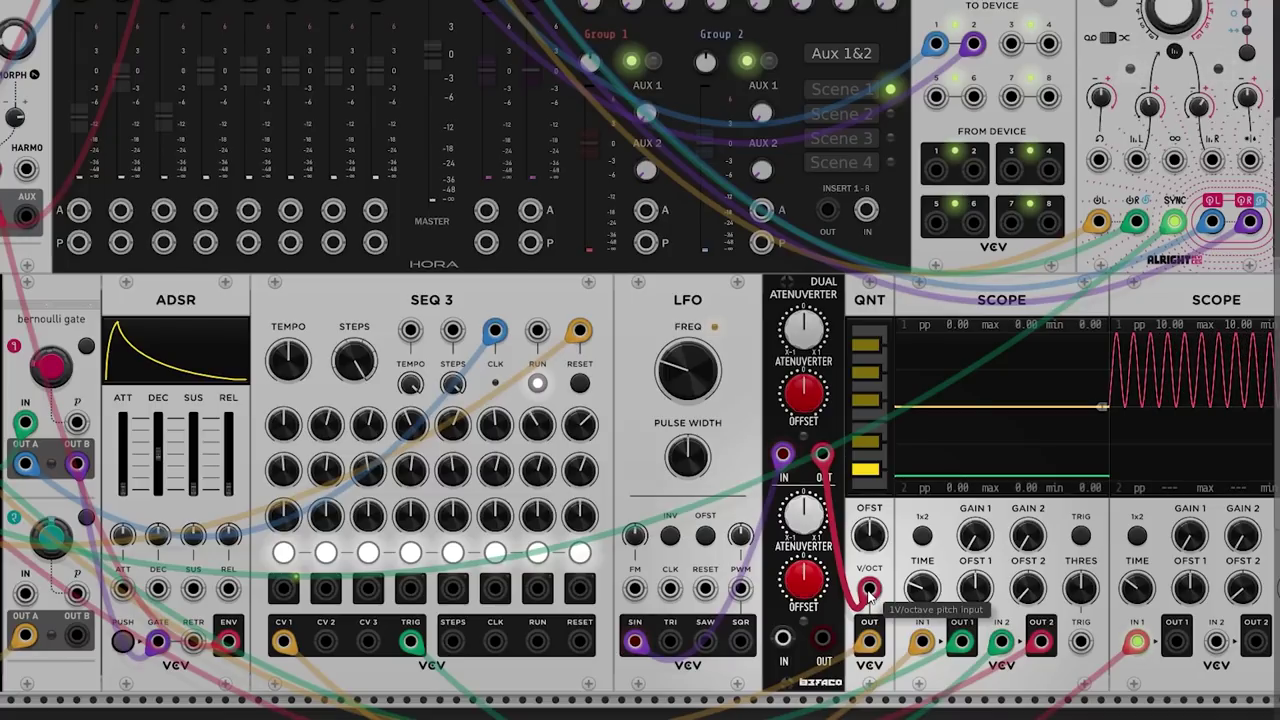
drag(868, 595, 868, 592)
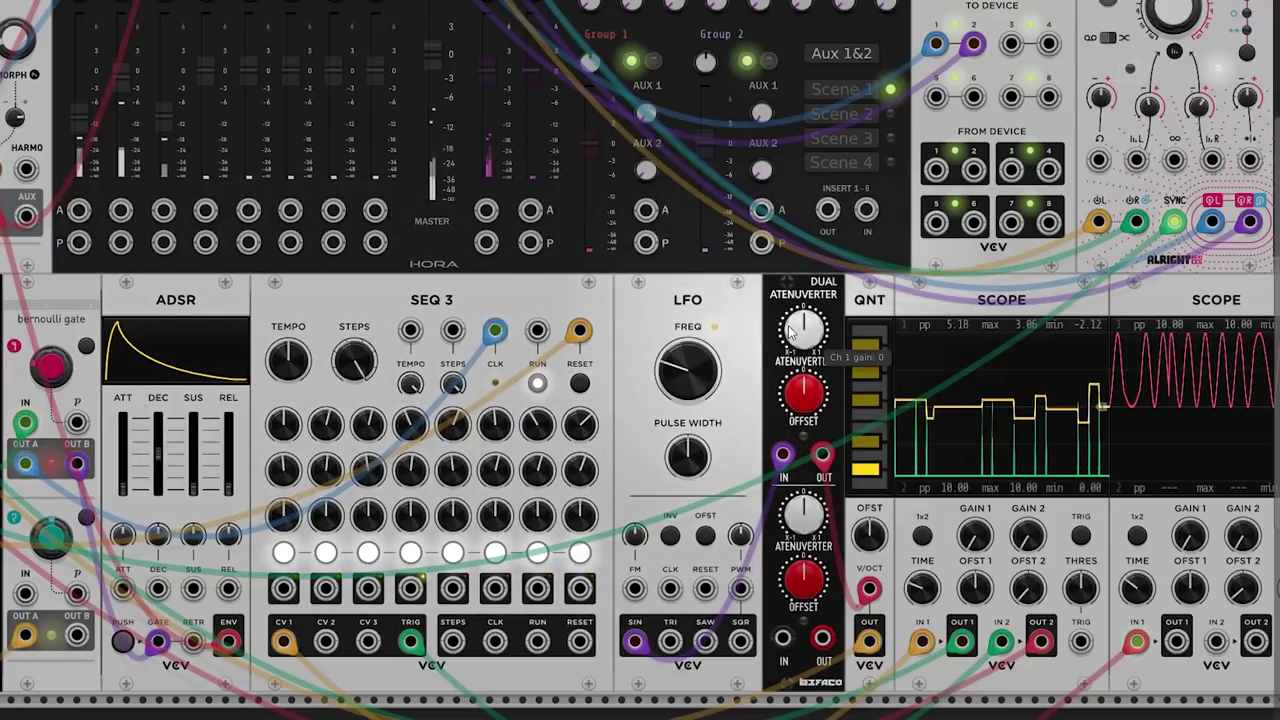
drag(806, 333, 794, 345)
drag(687, 368, 687, 320)
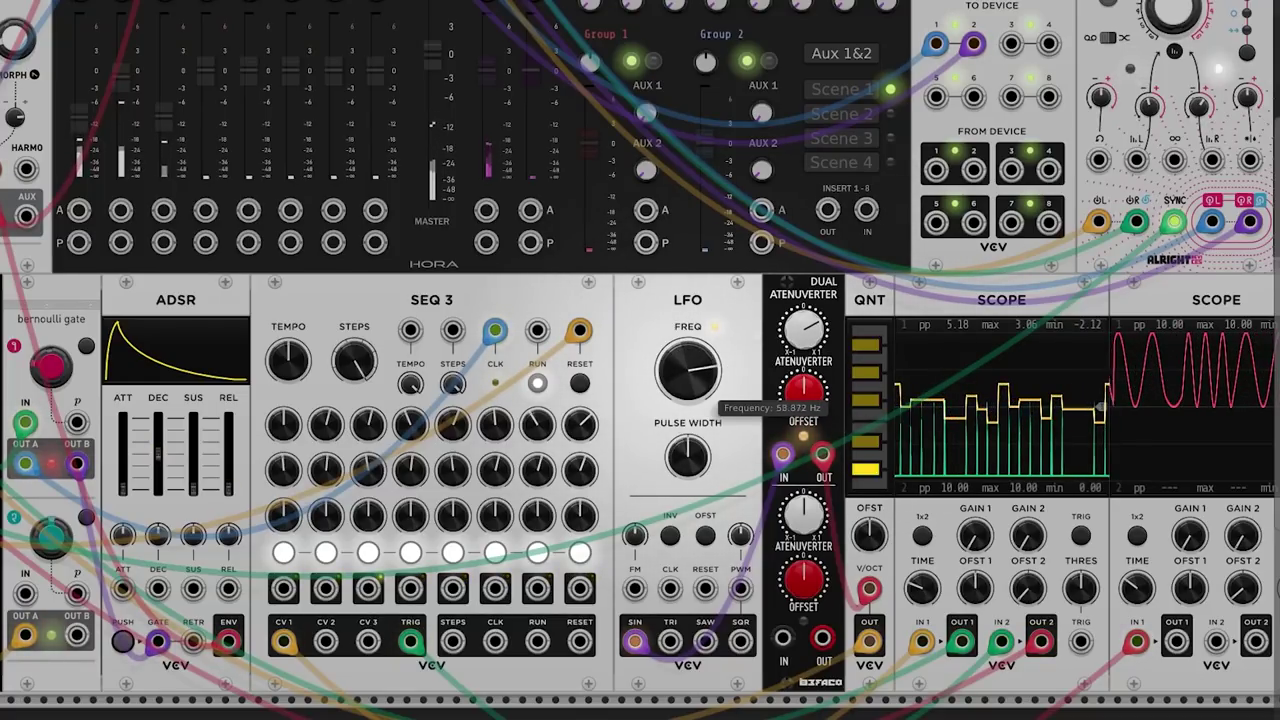
drag(703, 385, 703, 405)
drag(811, 335, 811, 250)
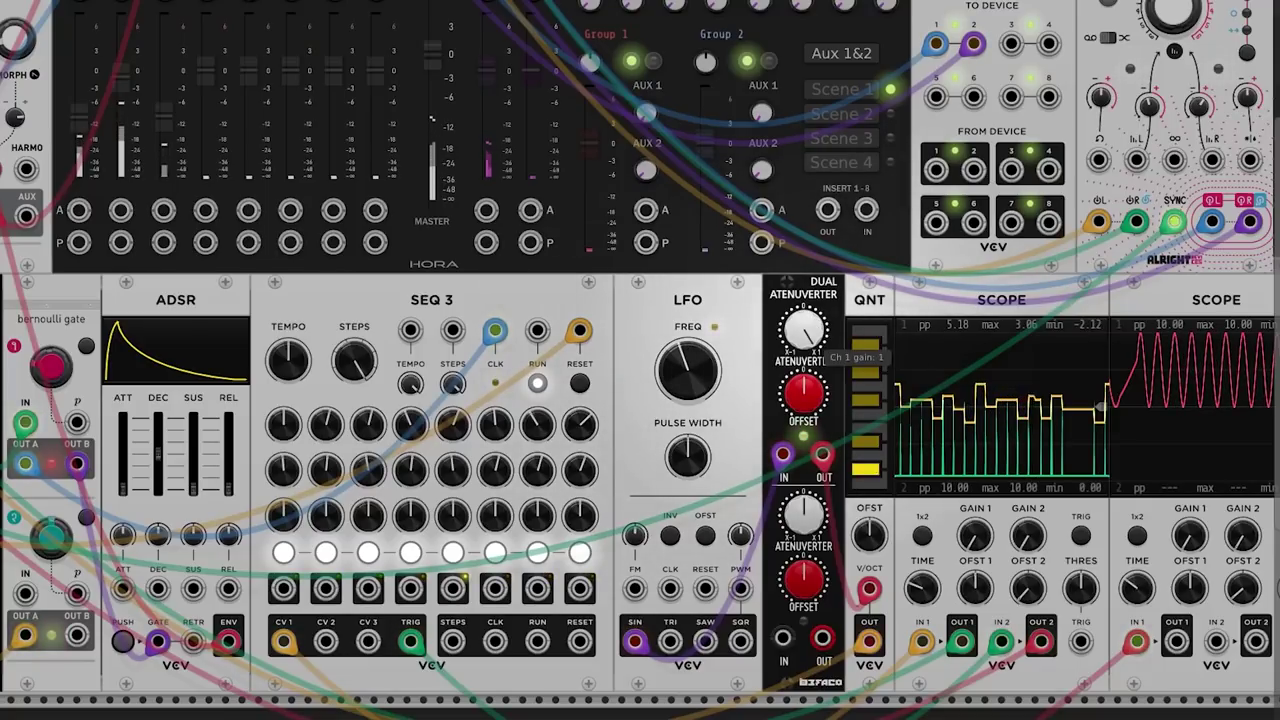
drag(687, 368, 687, 335)
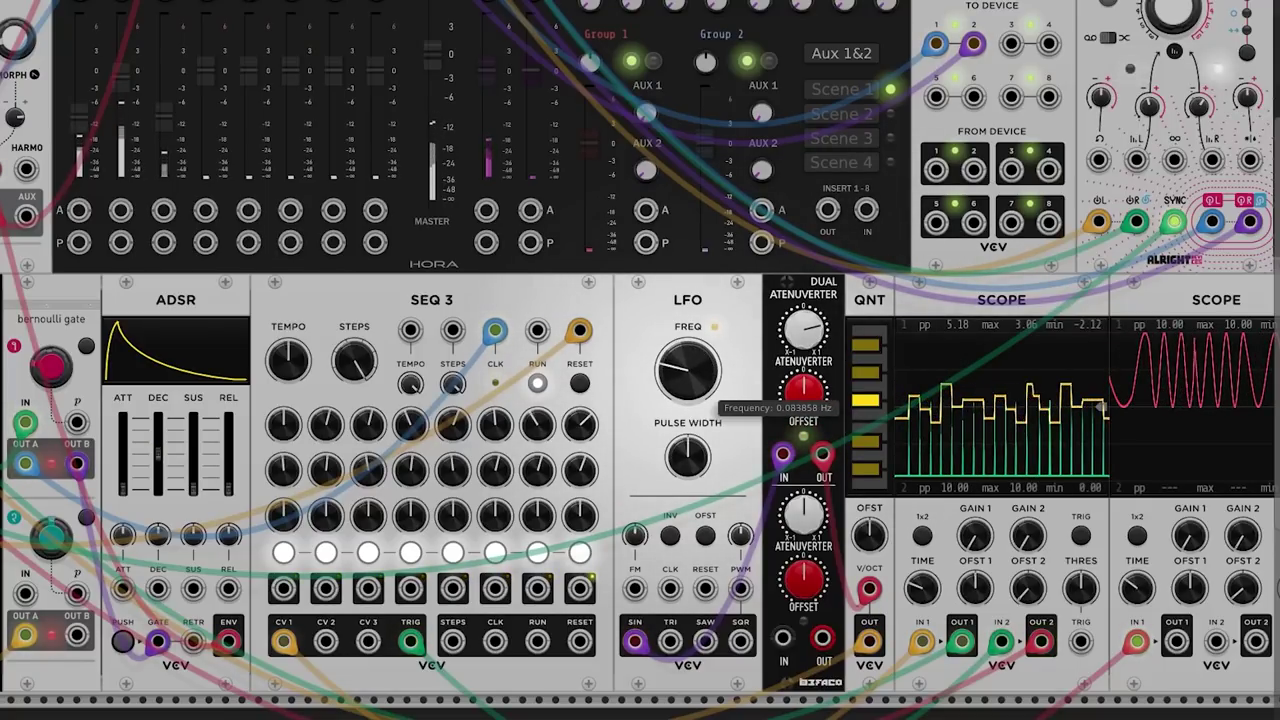
drag(700, 394, 700, 330)
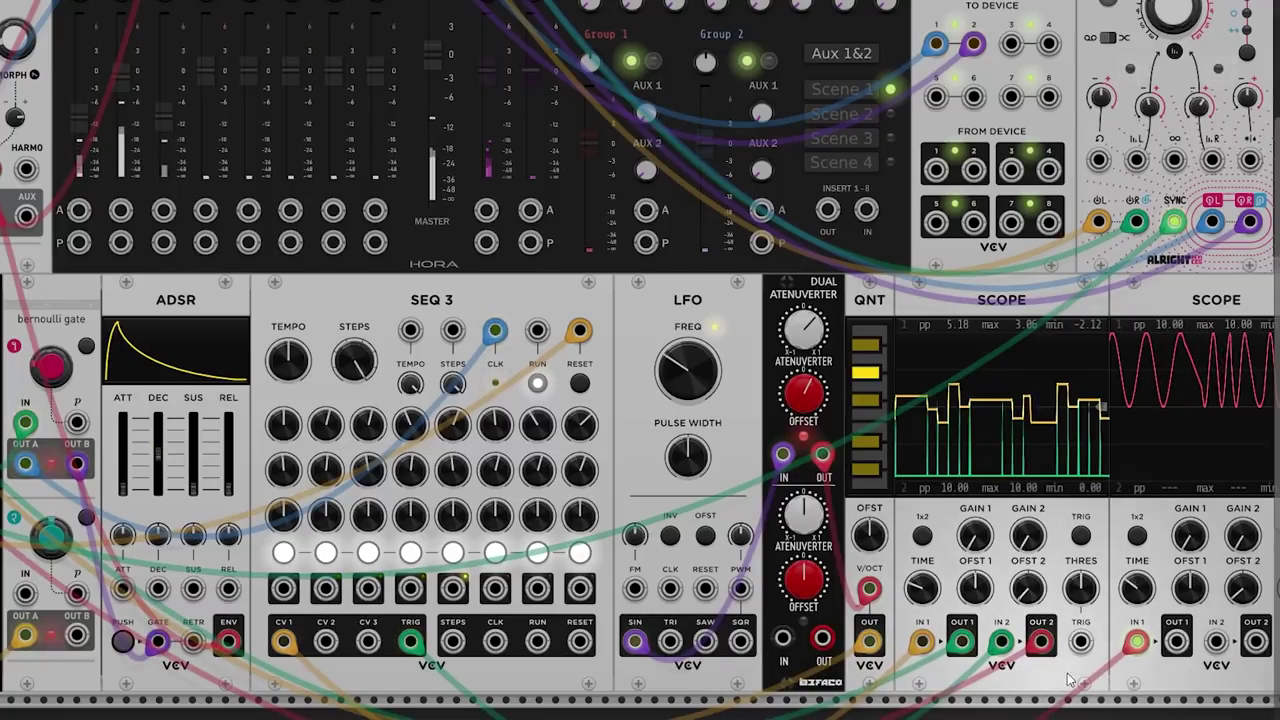
mouse_move(1136, 641)
mouse_down()
mouse_move(1125, 664)
mouse_move(1177, 676)
mouse_up()
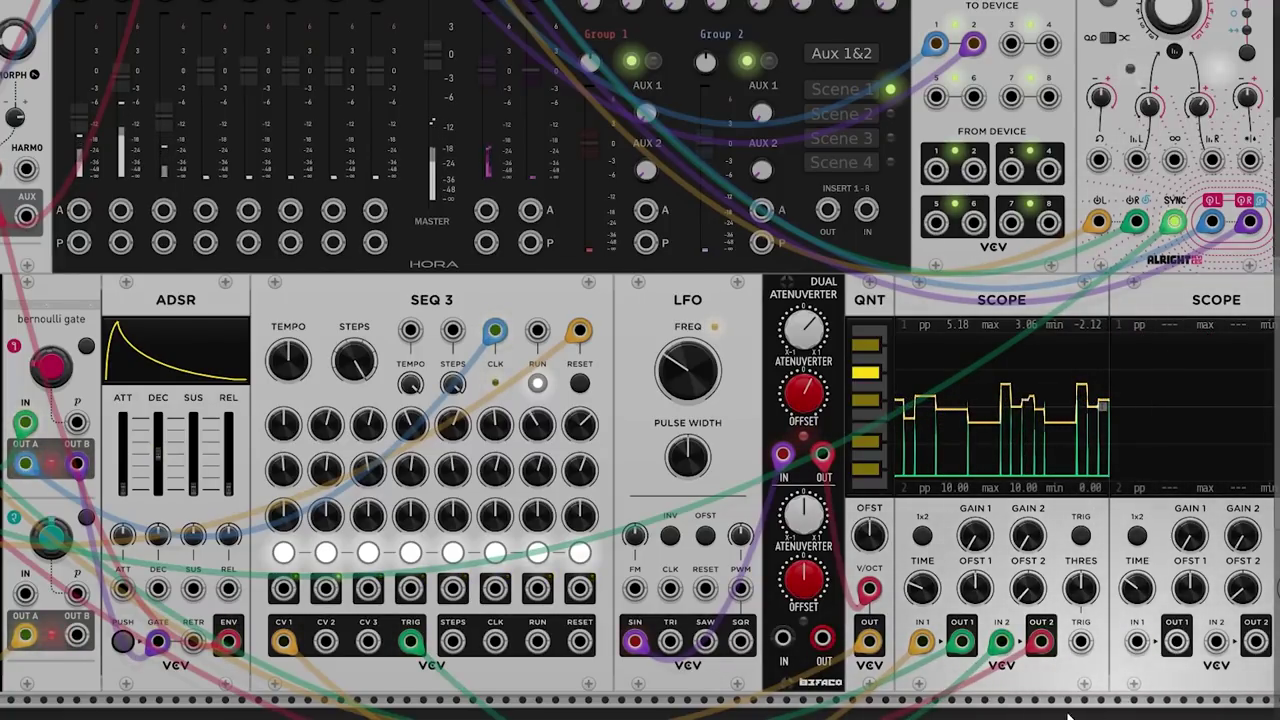
drag(635, 641, 1137, 643)
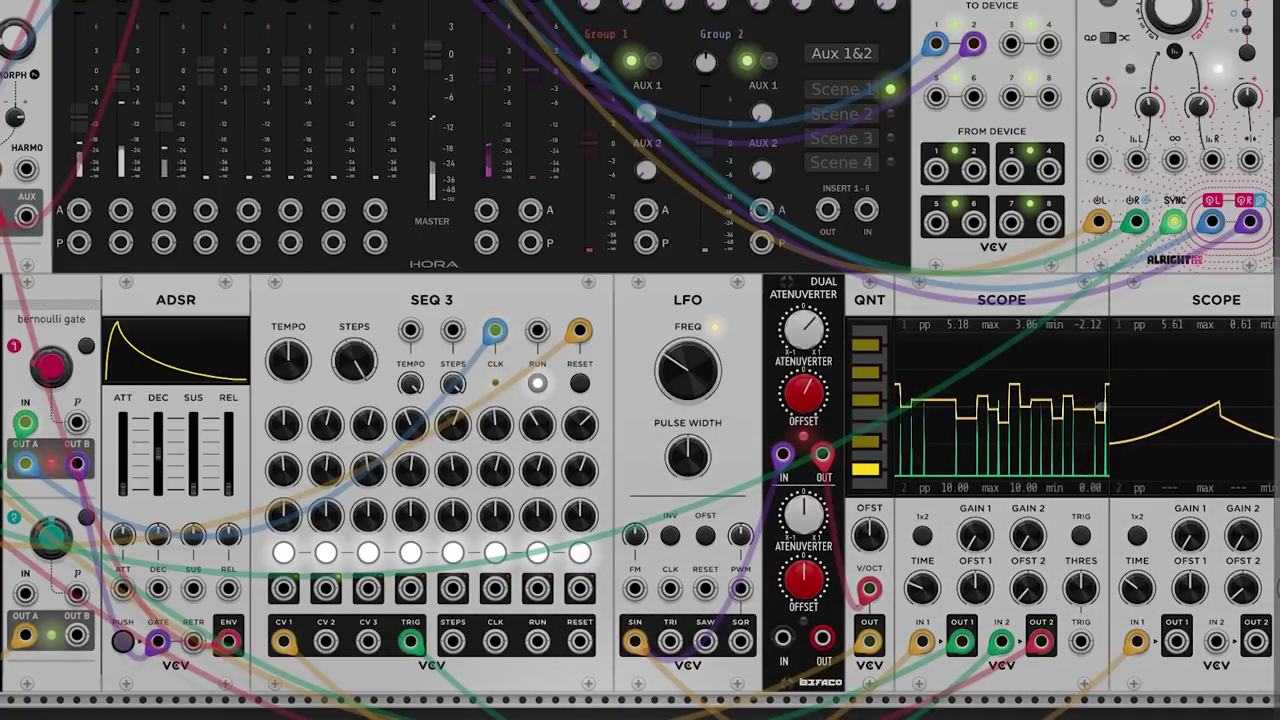
scroll(1094, 405, right, 2)
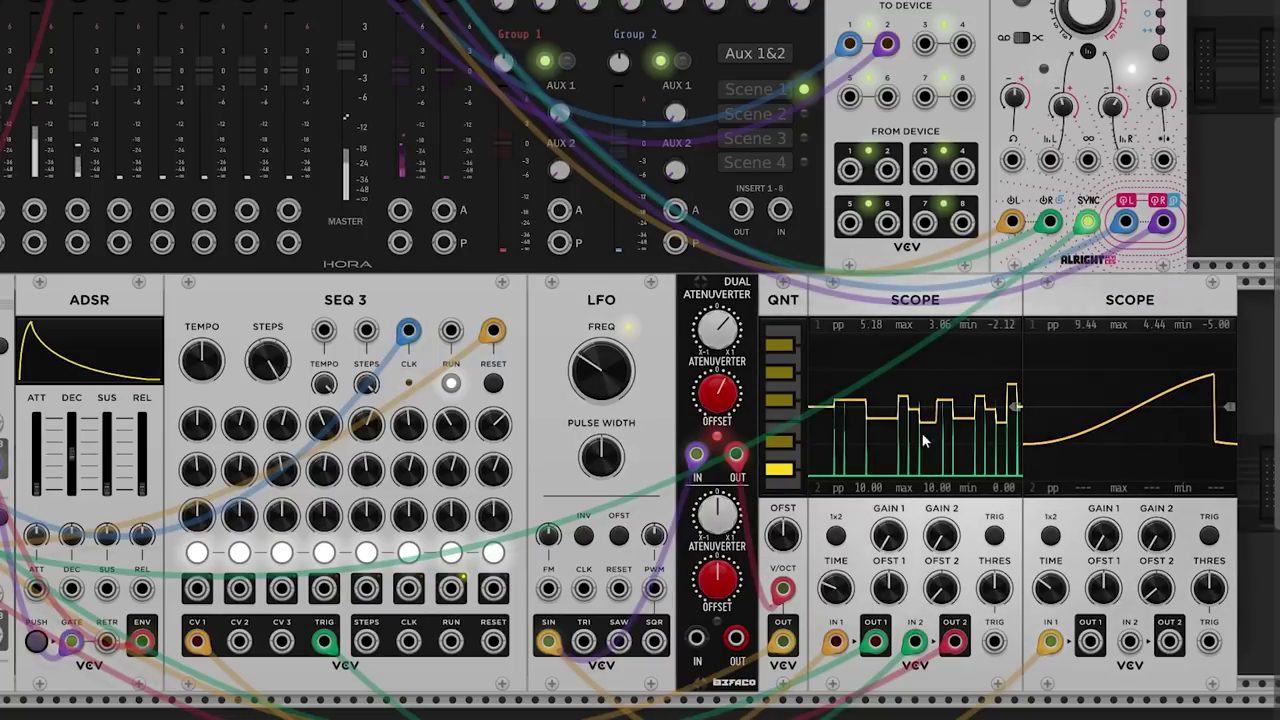
mouse_move(721, 314)
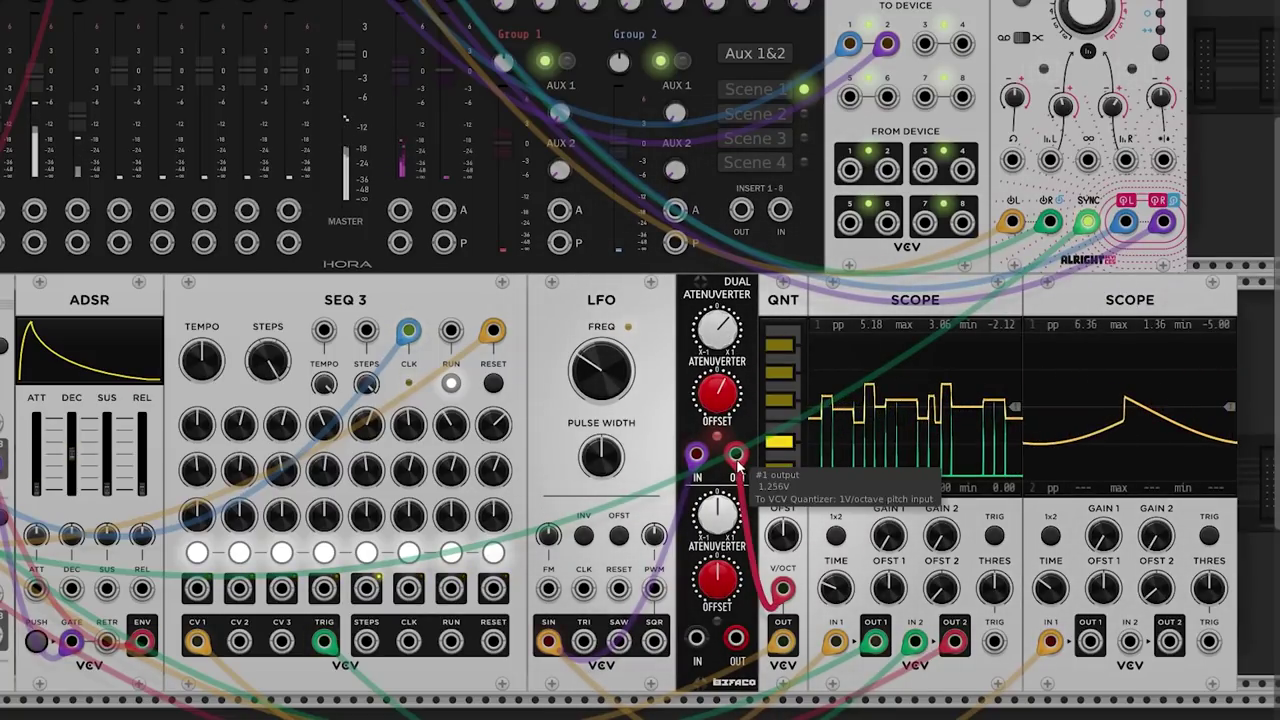
mouse_move(736, 455)
mouse_down()
mouse_move(950, 690)
mouse_move(1120, 665)
mouse_move(1129, 641)
mouse_up()
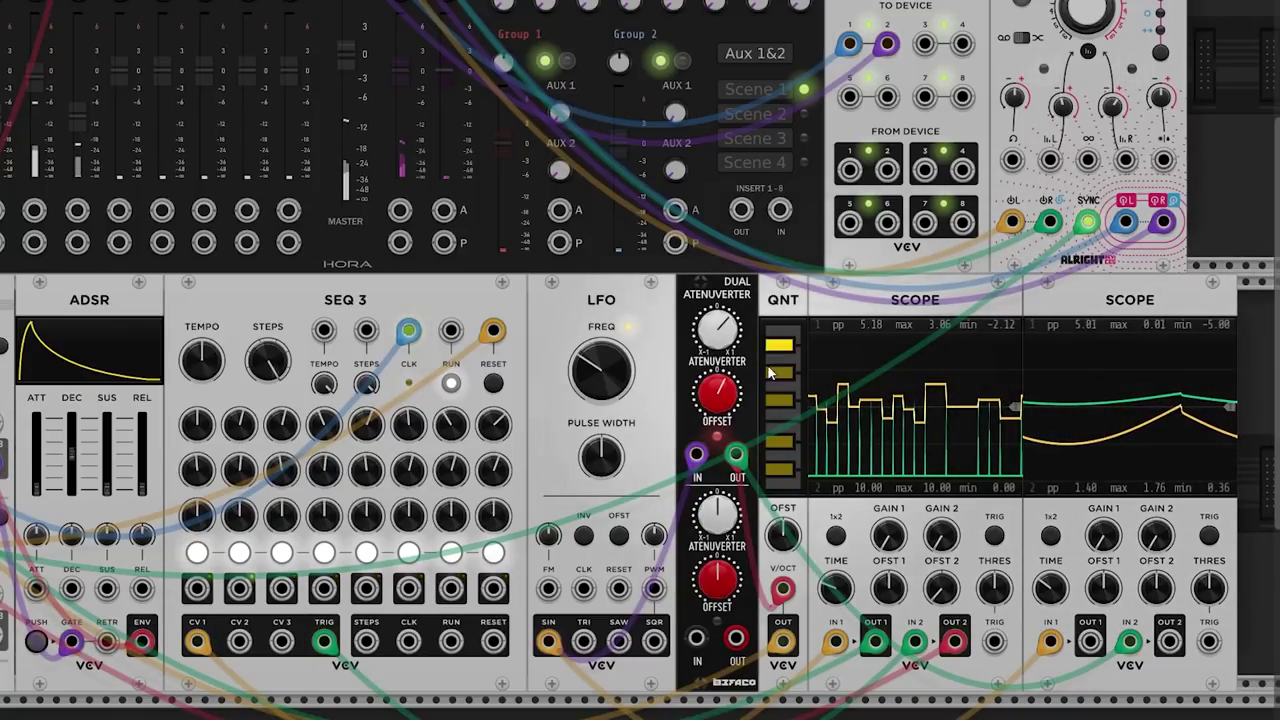
Try a channel 1 gain of 1 on the Dual Atenuverter and reset that channel's offset
drag(723, 334, 723, 234)
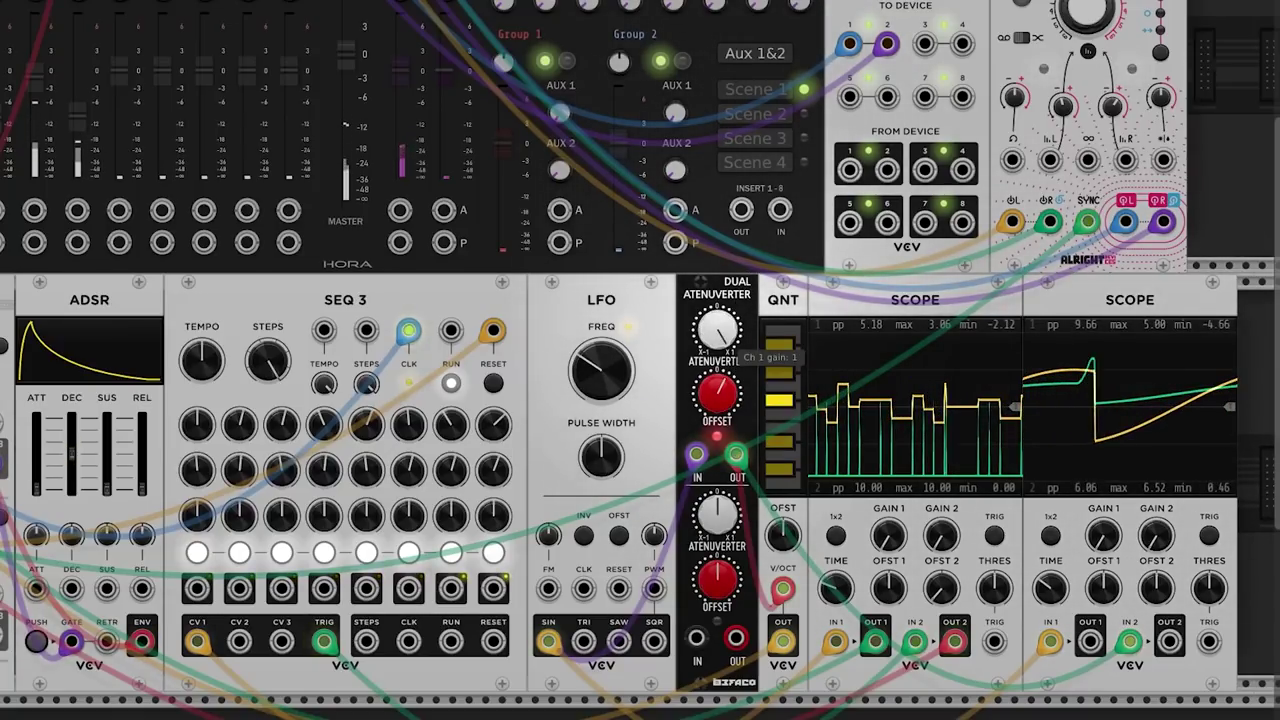
double_click(734, 398)
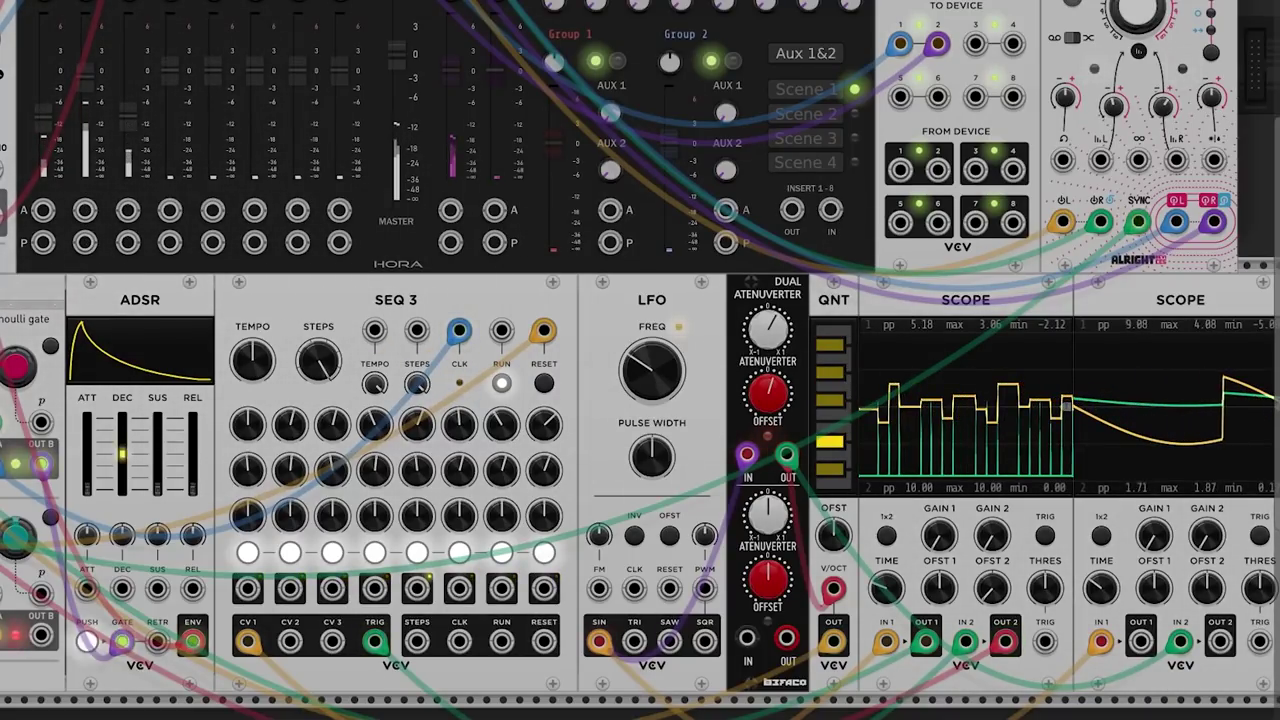
Move the group of clock, macro oscillators, LFO, gate sequencer, Bernoulli gate and ADSR toward the mixer, and lower the last oscillator's timbre
drag(74, 89, 520, 555)
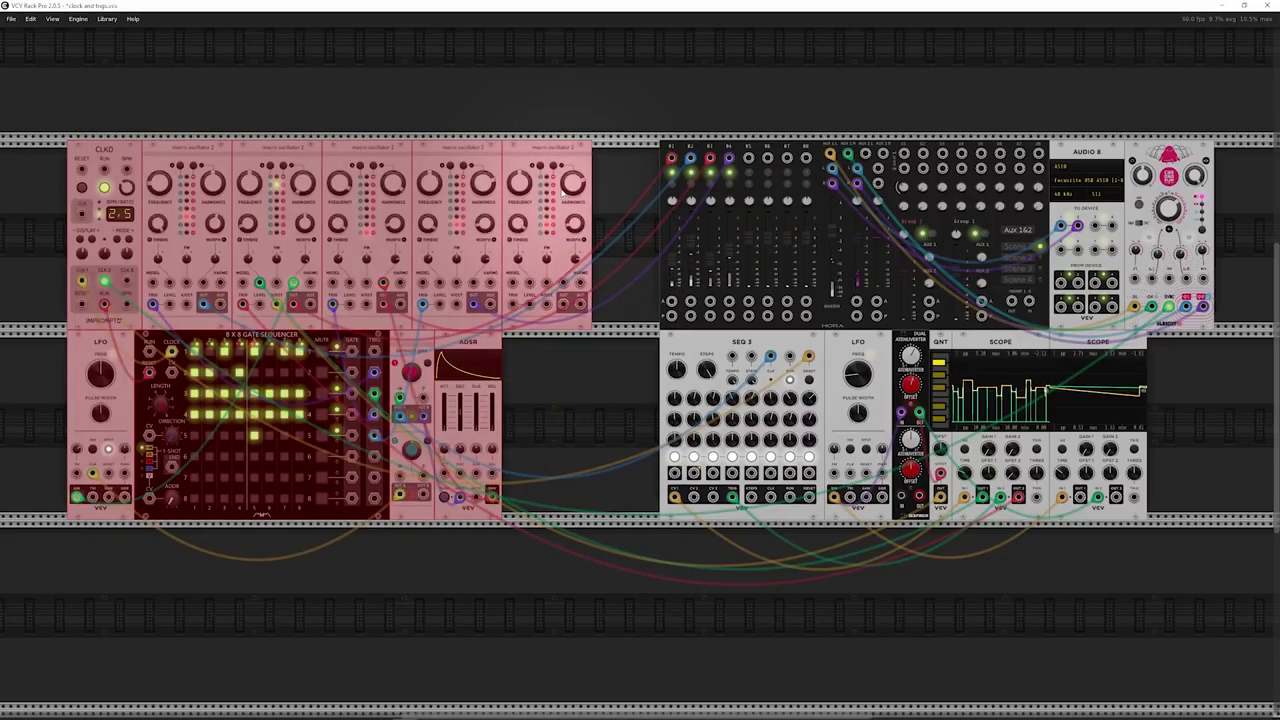
drag(562, 190, 630, 190)
click(584, 107)
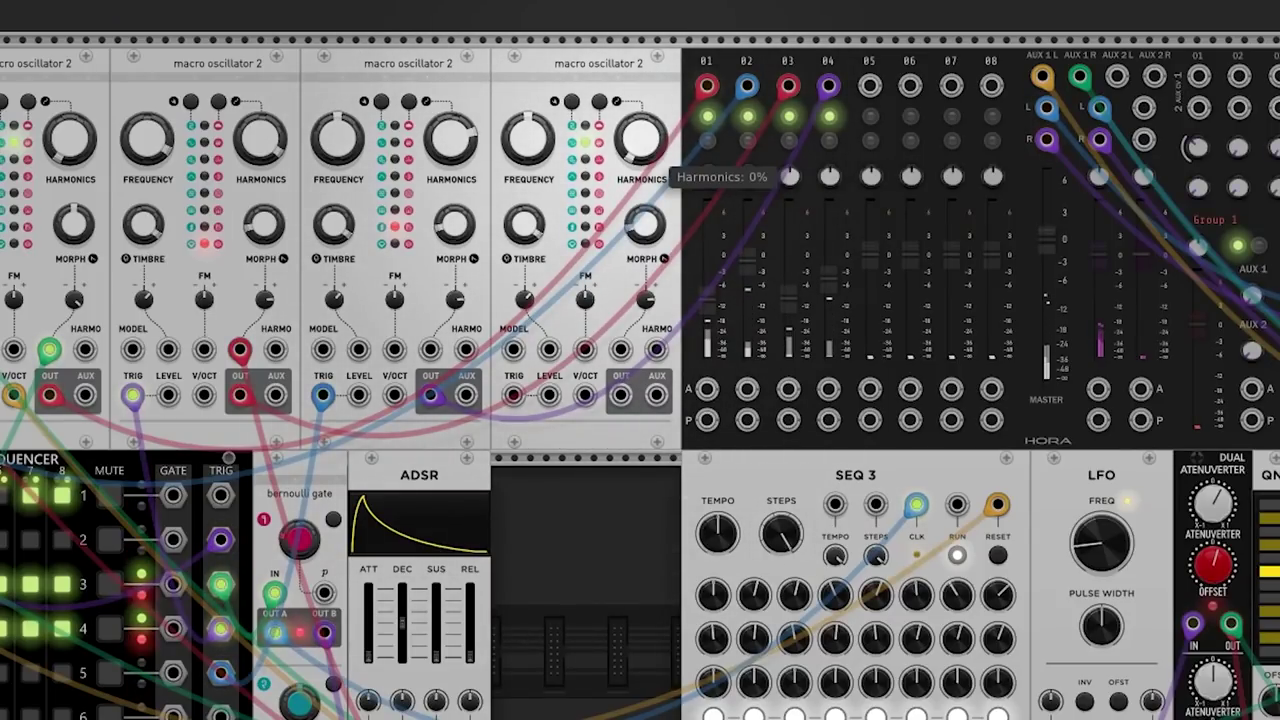
drag(525, 226, 525, 330)
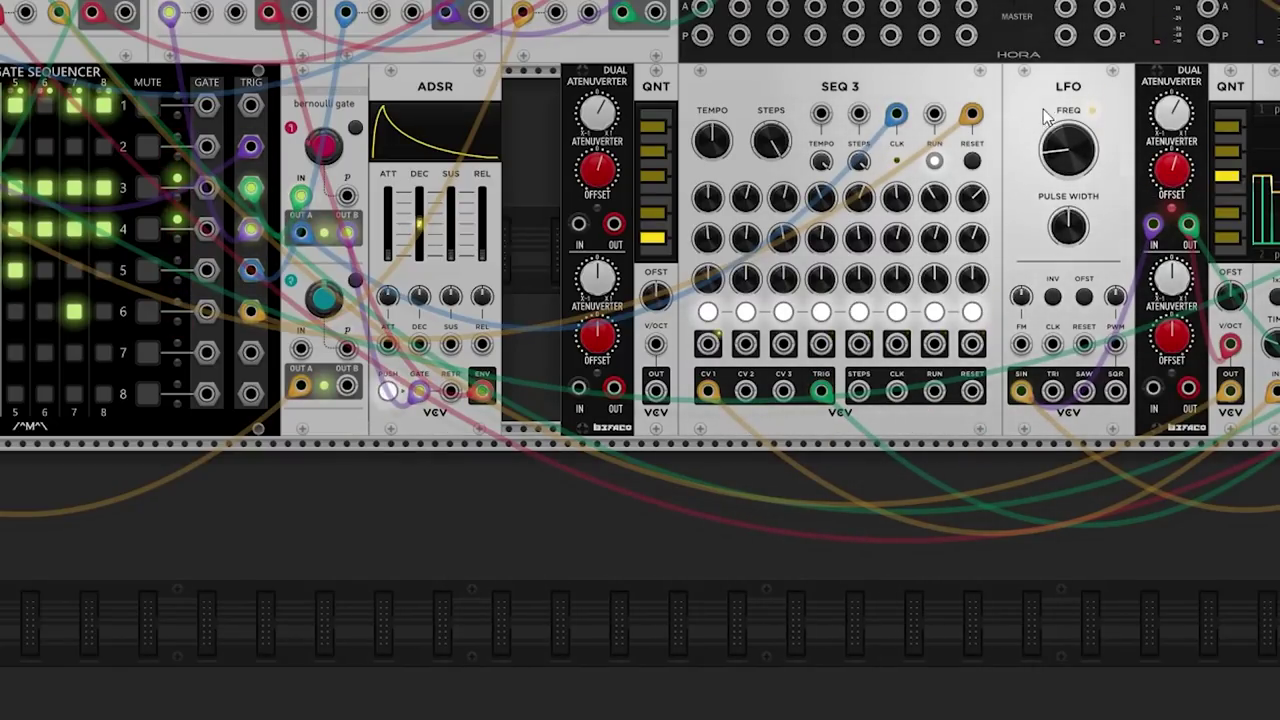
Duplicate the LFO and fit the copy beside the duplicate Dual Atenuverter, shifting the gate sequencer, Bernoulli gate and ADSR left to make room
key(ctrl+d)
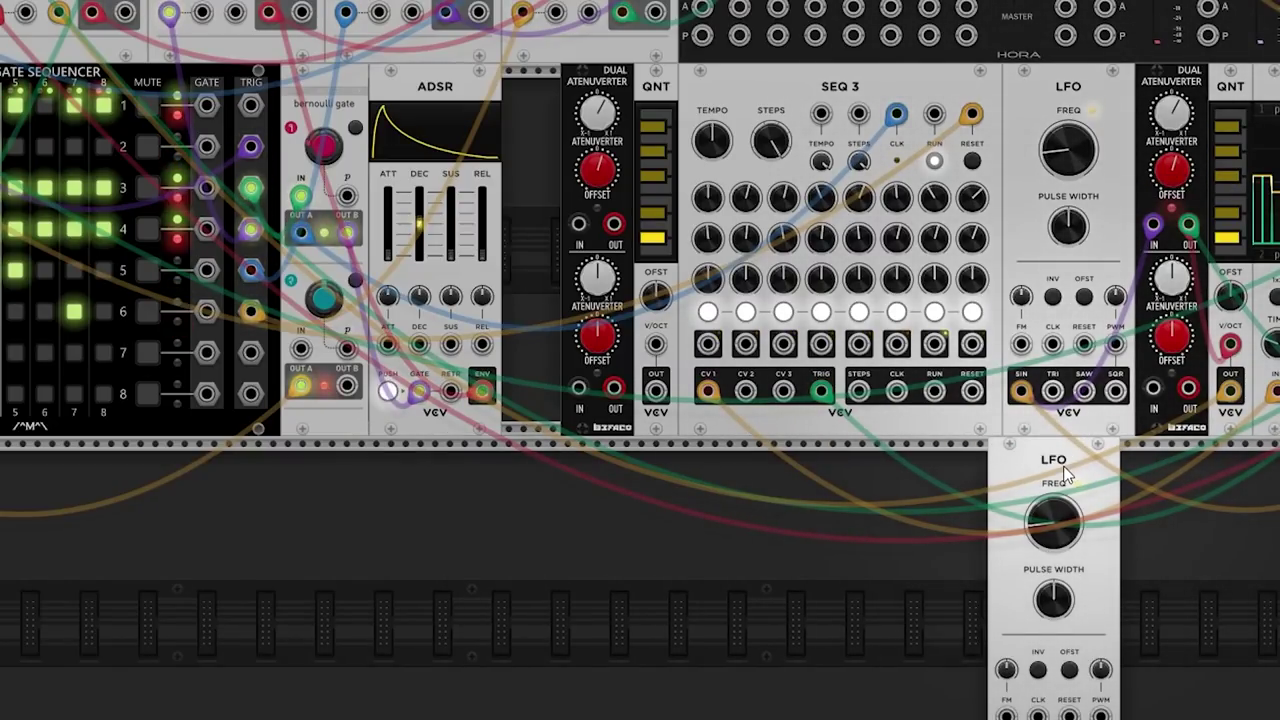
drag(1068, 469, 511, 469)
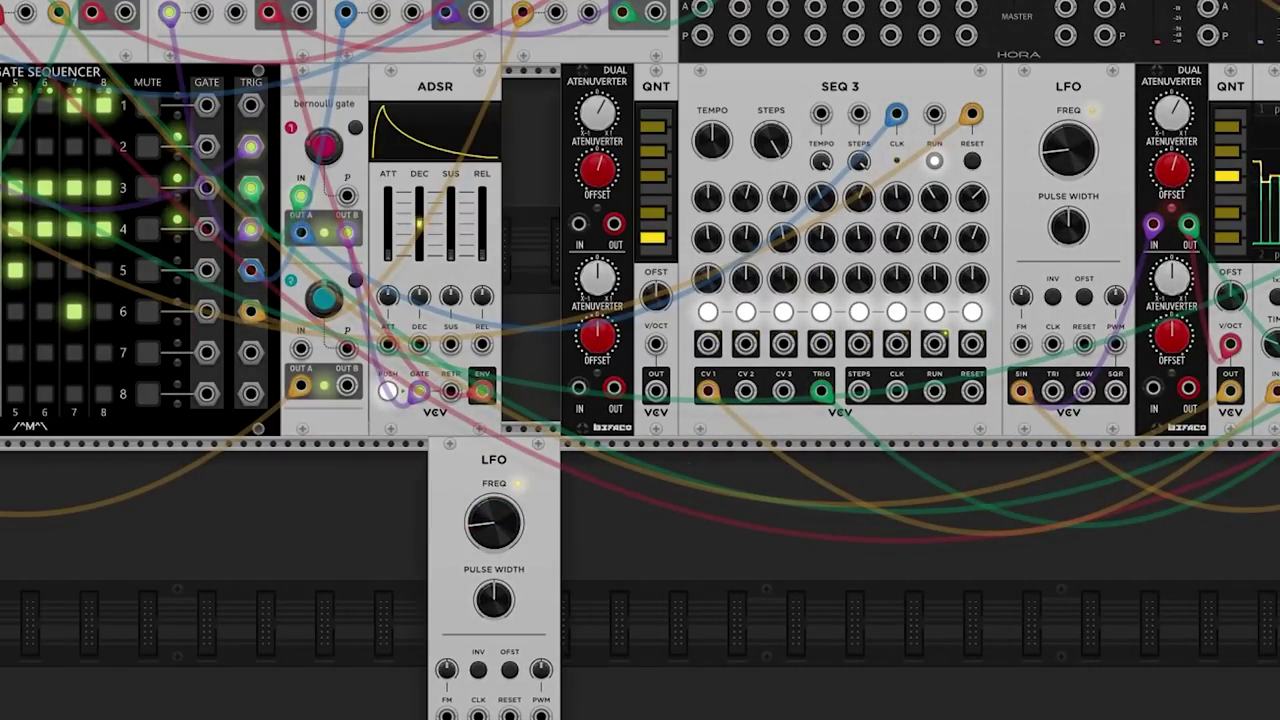
shift+click(270, 207)
shift+click(345, 175)
shift+click(438, 198)
drag(438, 77, 335, 77)
click(491, 464)
drag(491, 464, 488, 260)
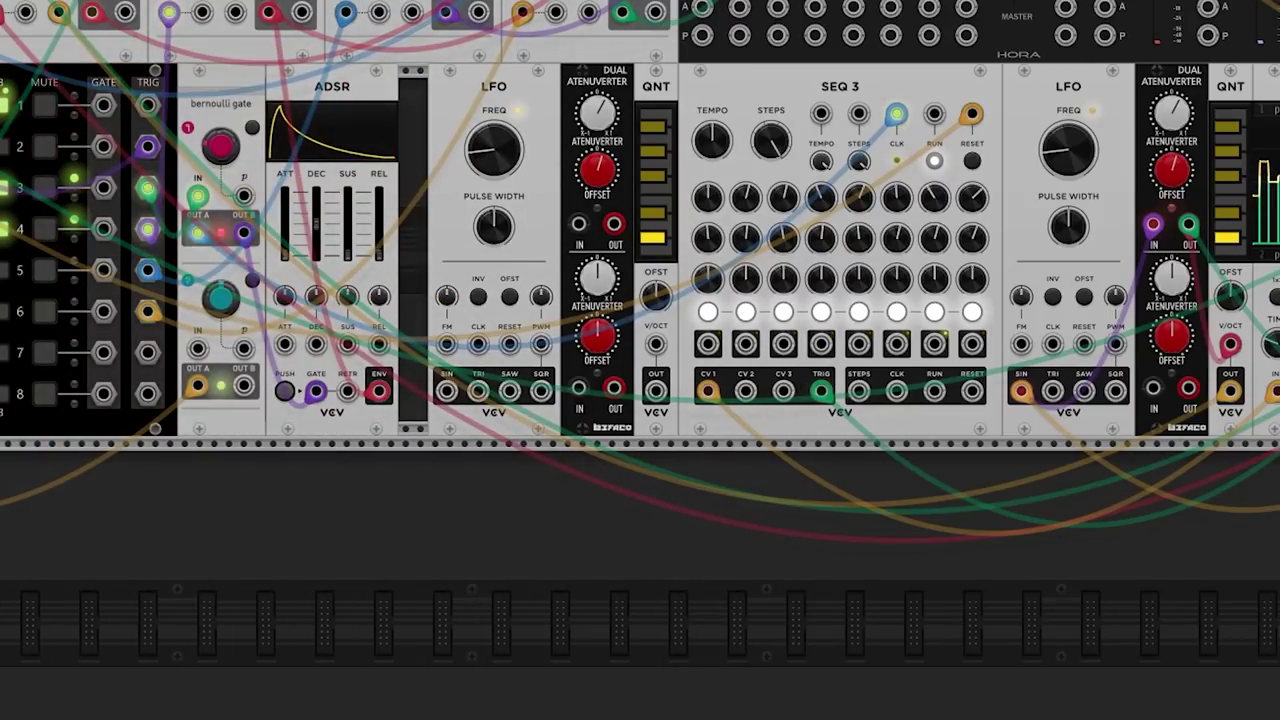
drag(60, 460, 338, 160)
drag(341, 84, 371, 83)
drag(407, 637, 580, 181)
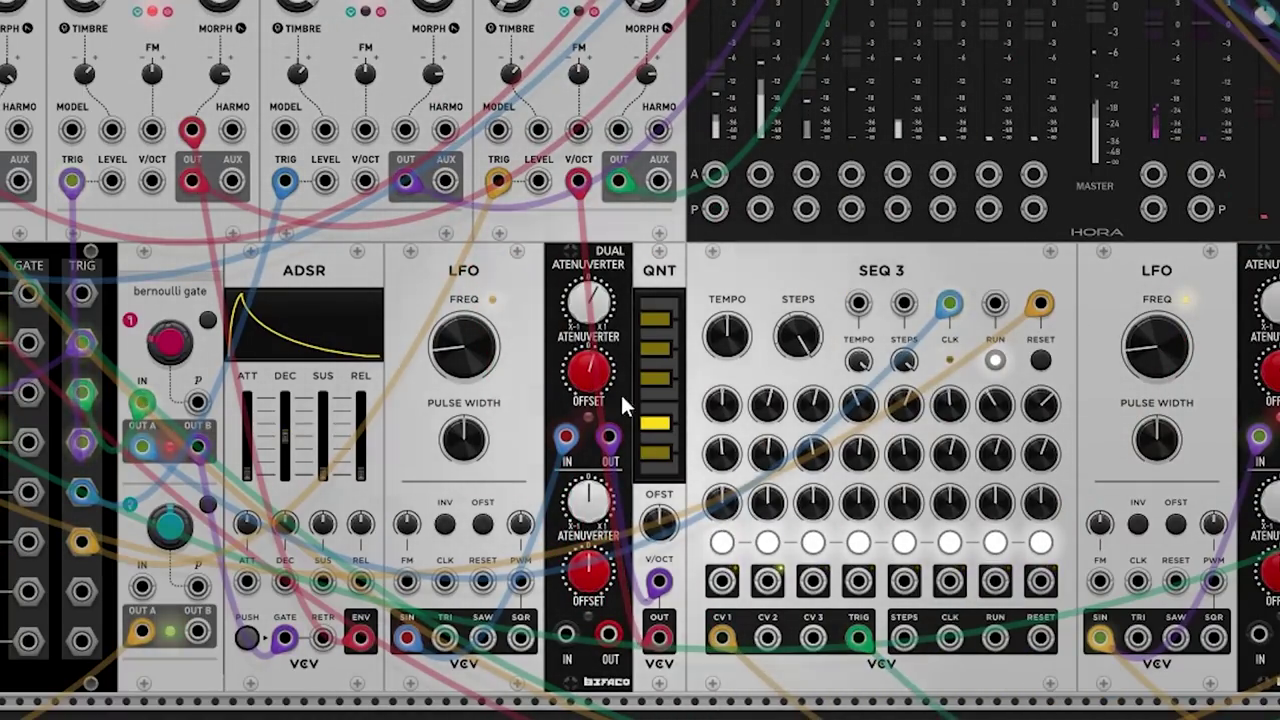
mouse_move(591, 372)
mouse_down()
mouse_move(591, 404)
mouse_move(587, 372)
mouse_up()
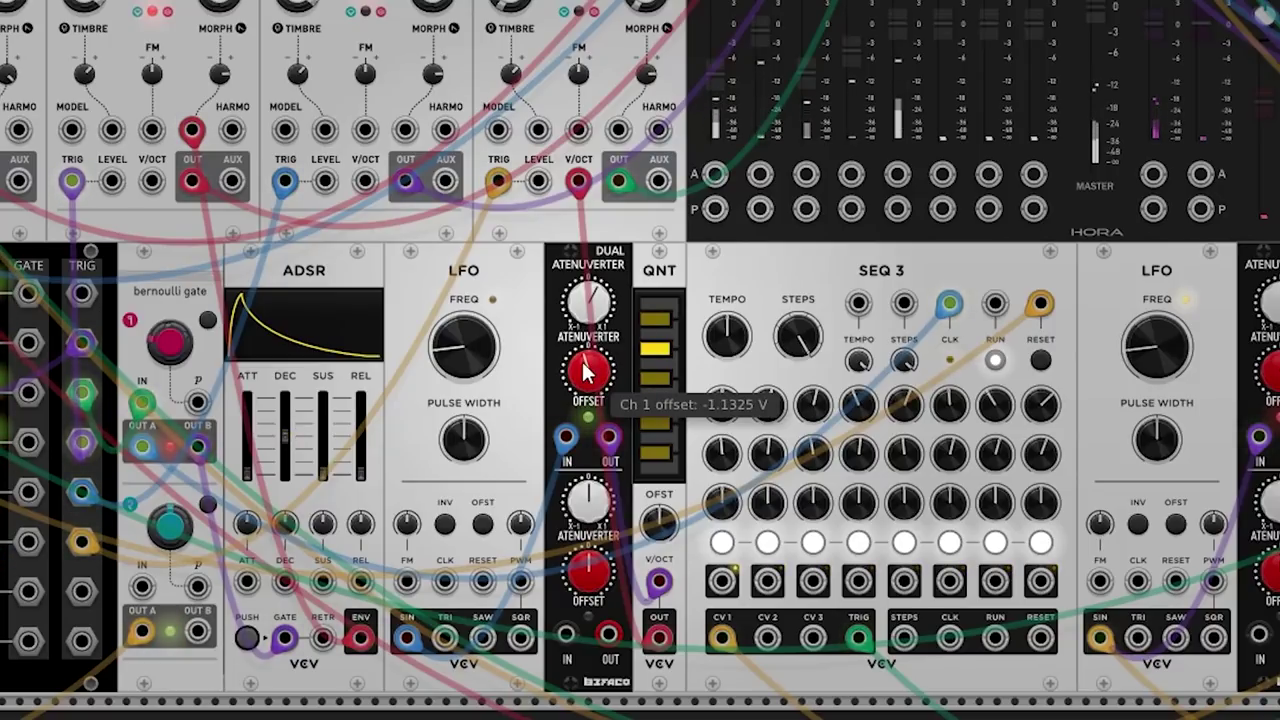
drag(584, 295, 584, 346)
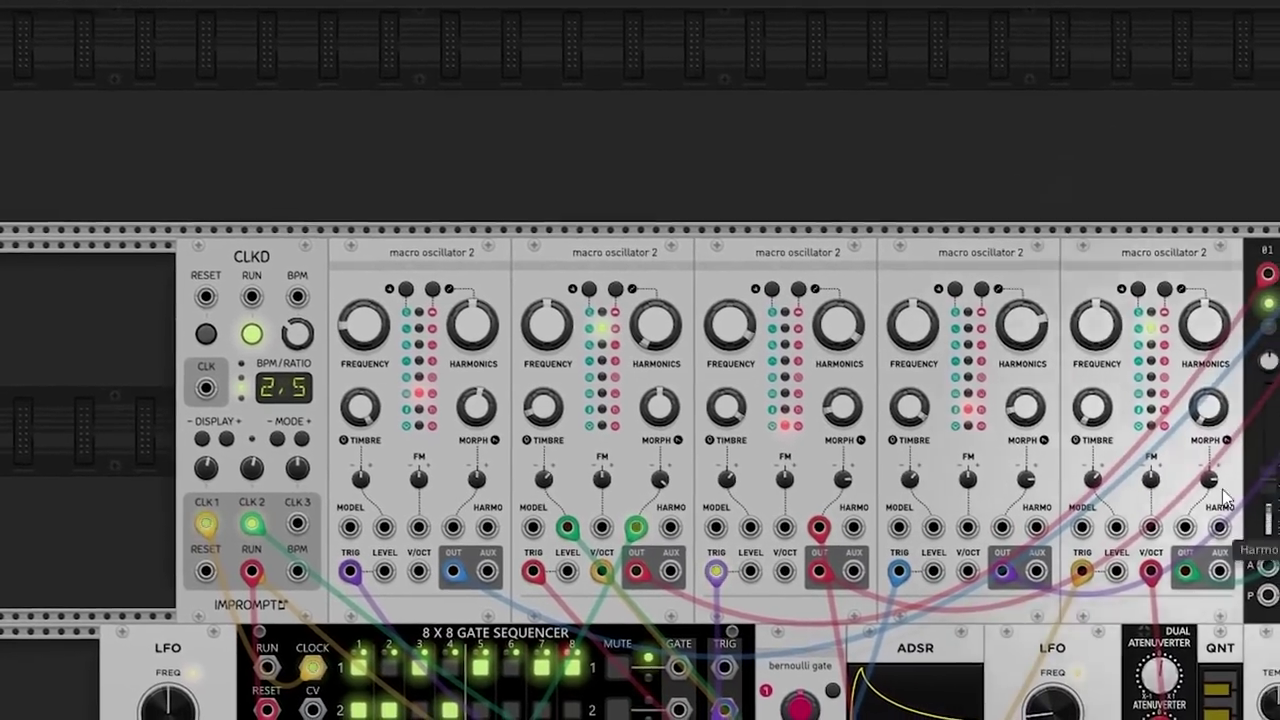
Edit the LPG response/decay of the last macro oscillator in the upper row and switch that editing option off again
right_click(1194, 343)
click(1249, 622)
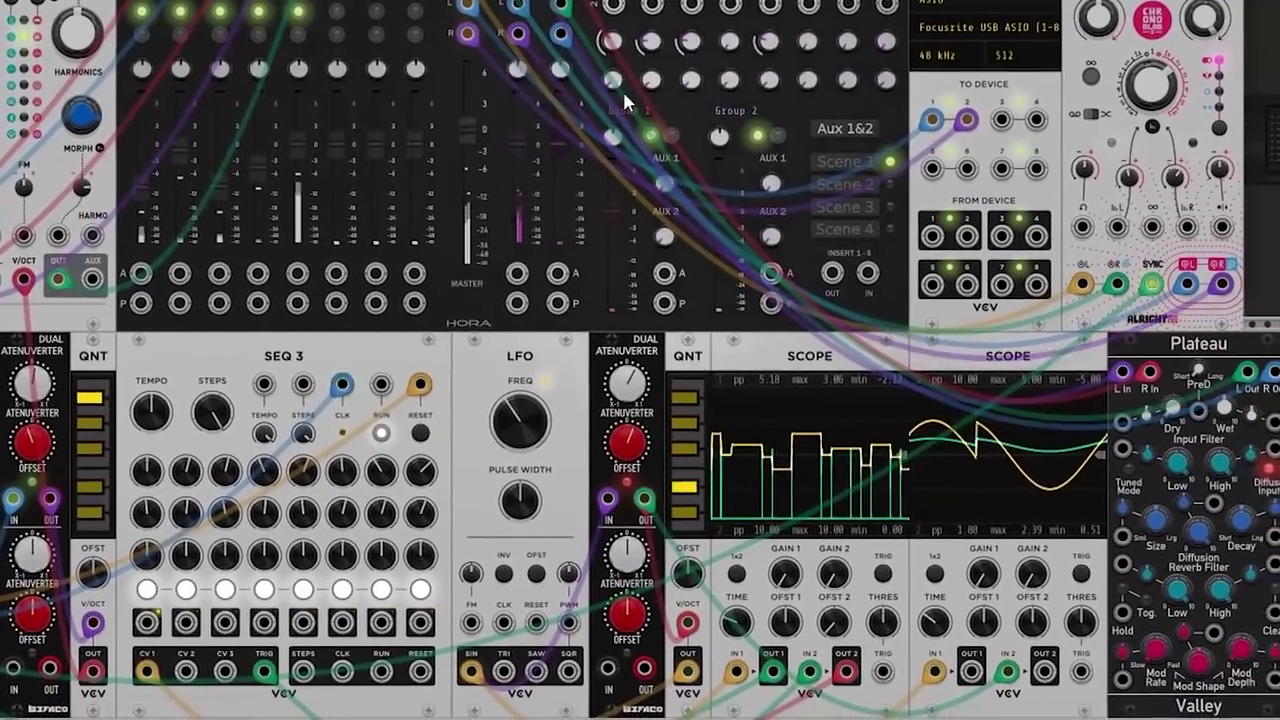
right_click(78, 75)
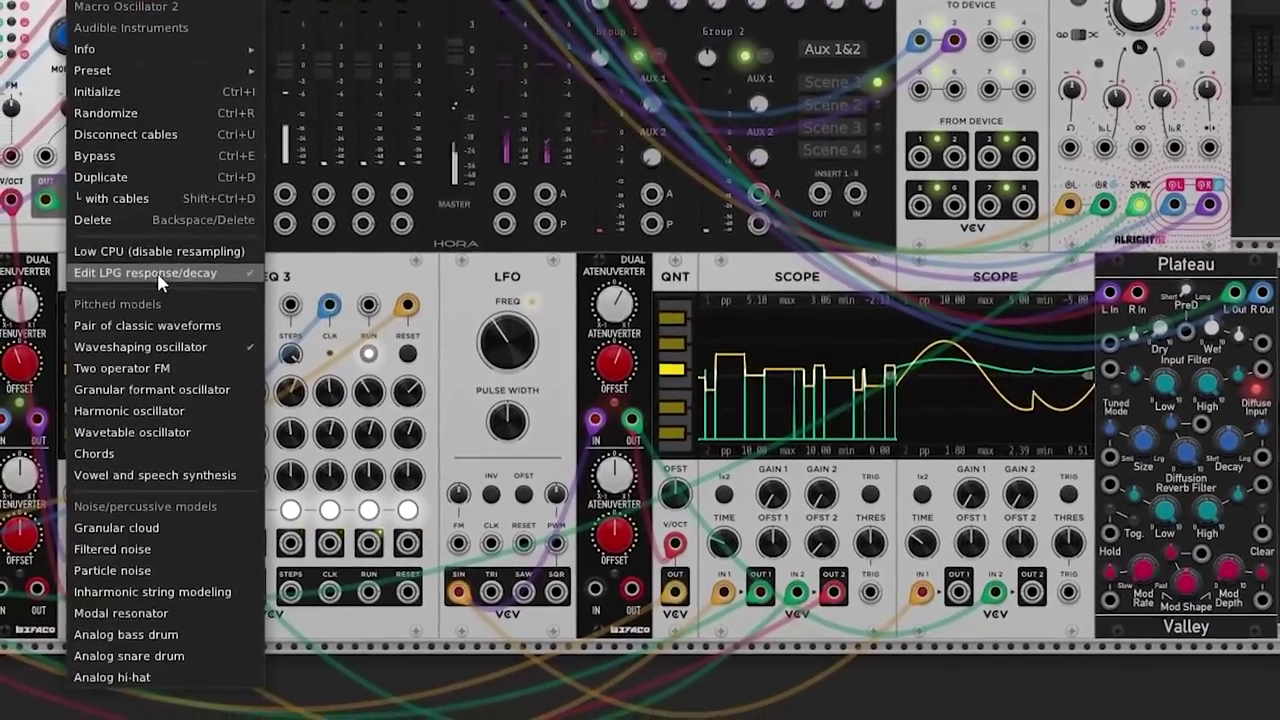
click(158, 275)
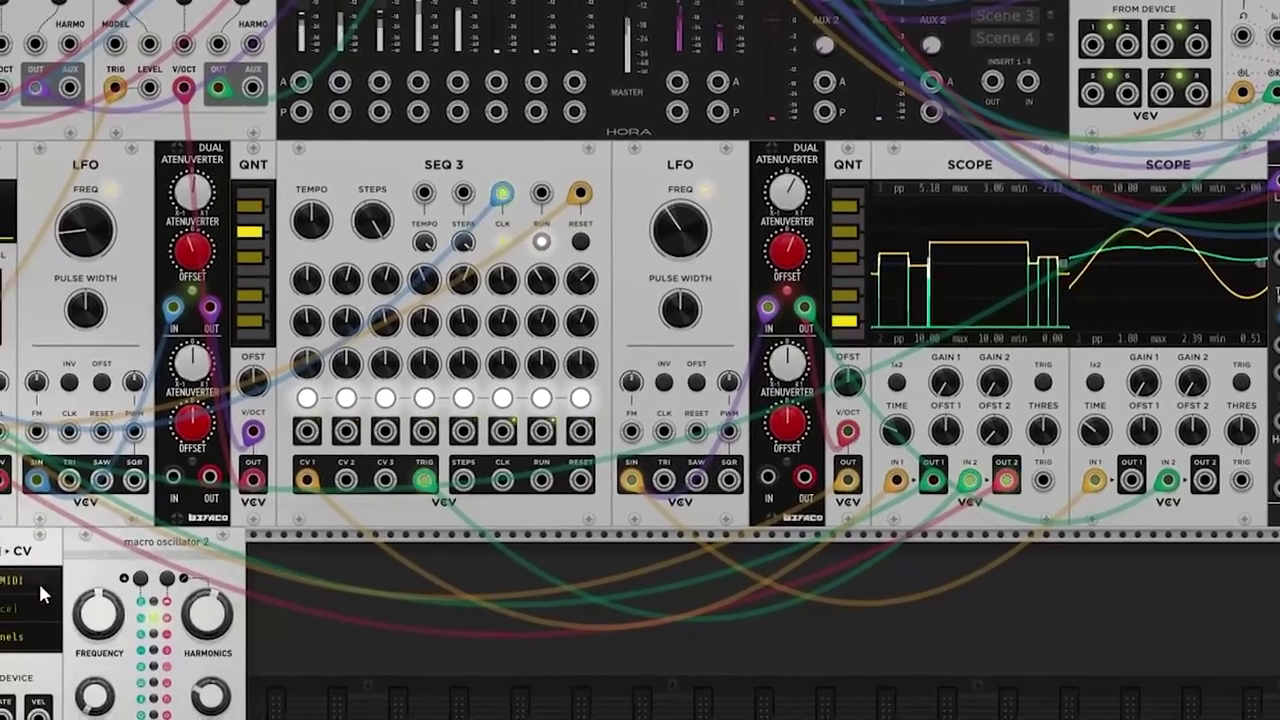
Set up the macro oscillator beside MIDI-CV for keyboard playing, with V/OCT and GATE patched, LPG response/decay editing on and KOMPLETE KONTROL as the MIDI device
right_click(229, 234)
click(349, 457)
drag(78, 684, 93, 719)
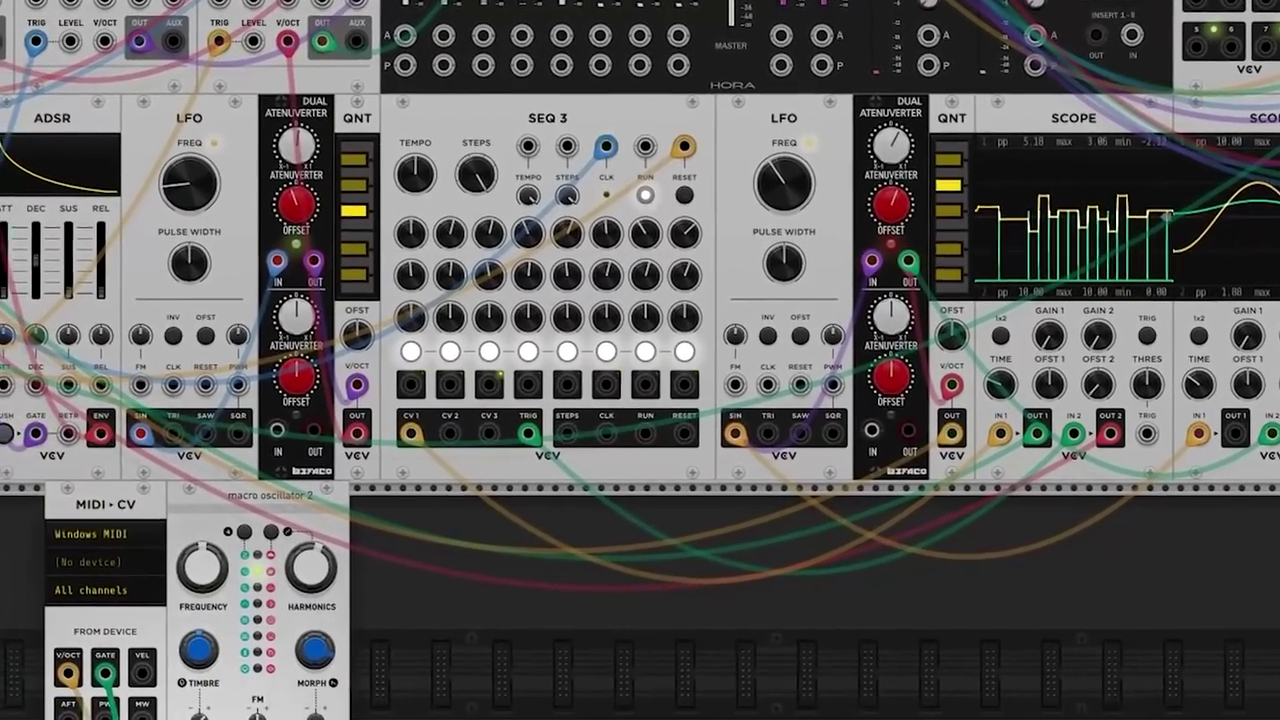
drag(350, 719, 534, 2)
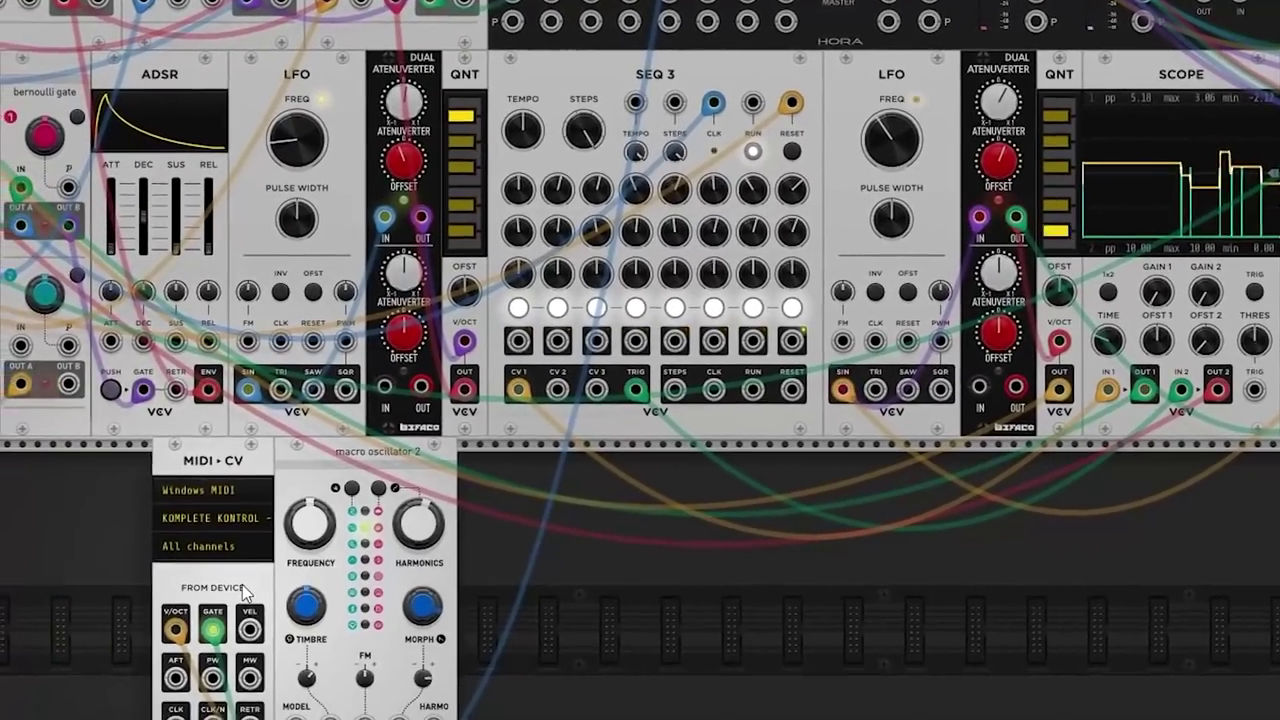